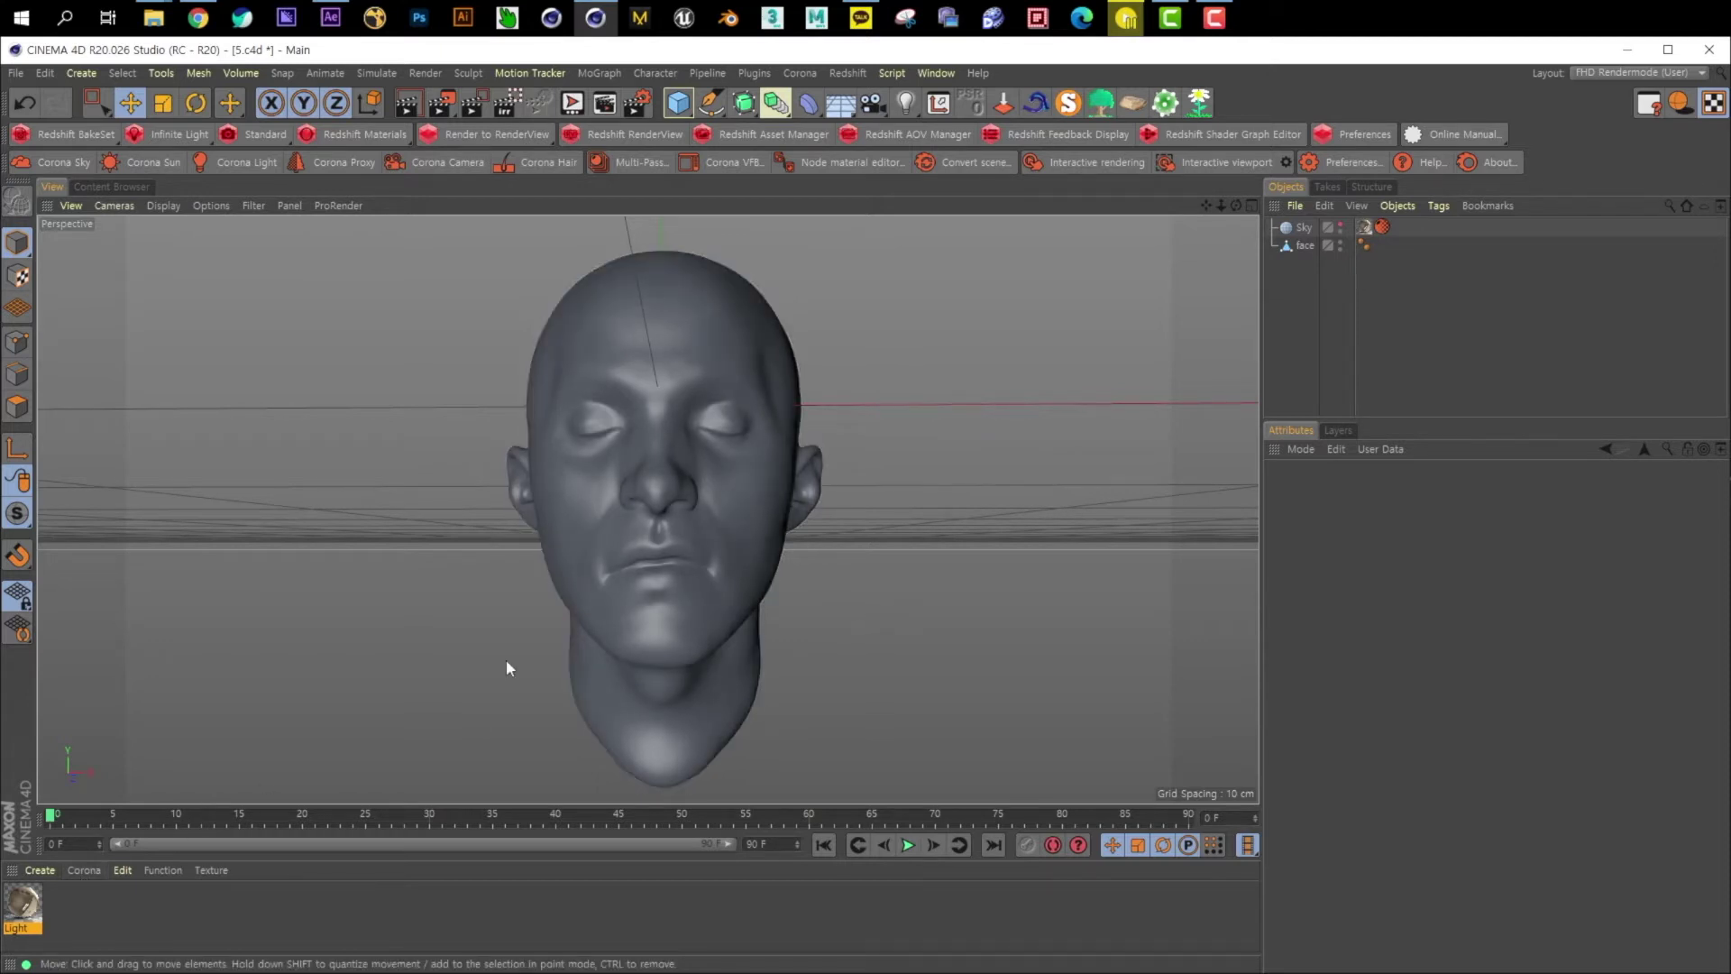
click(83, 870)
click(135, 699)
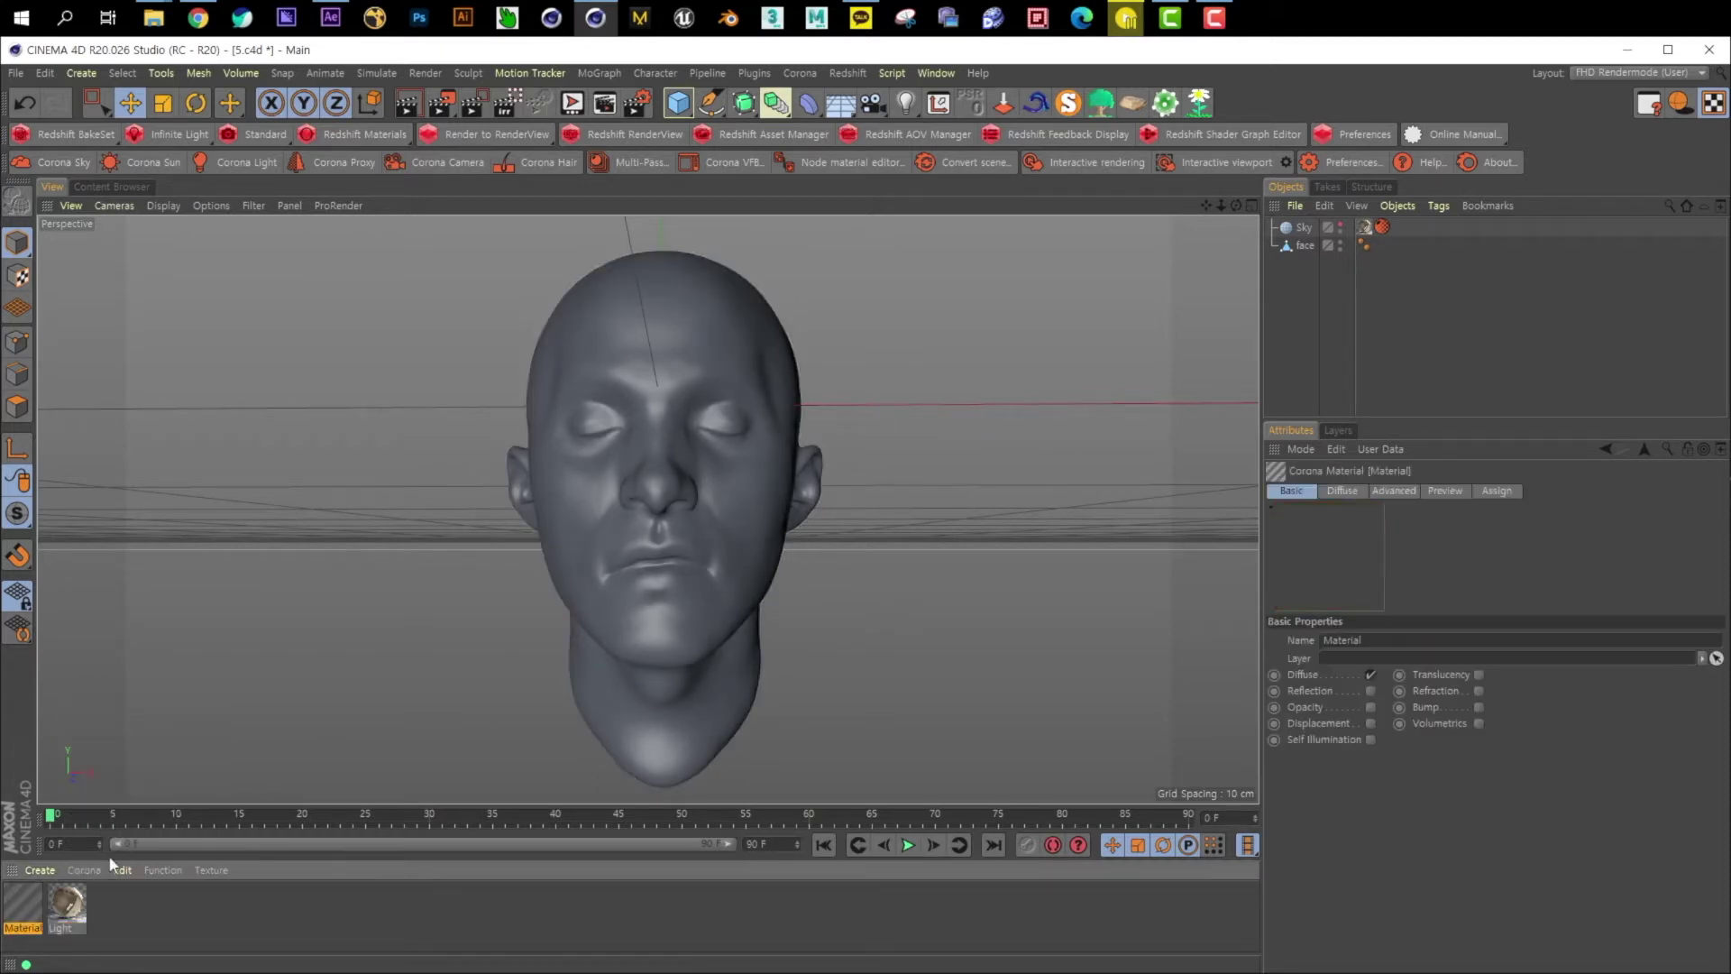
double_click(25, 904)
click(326, 423)
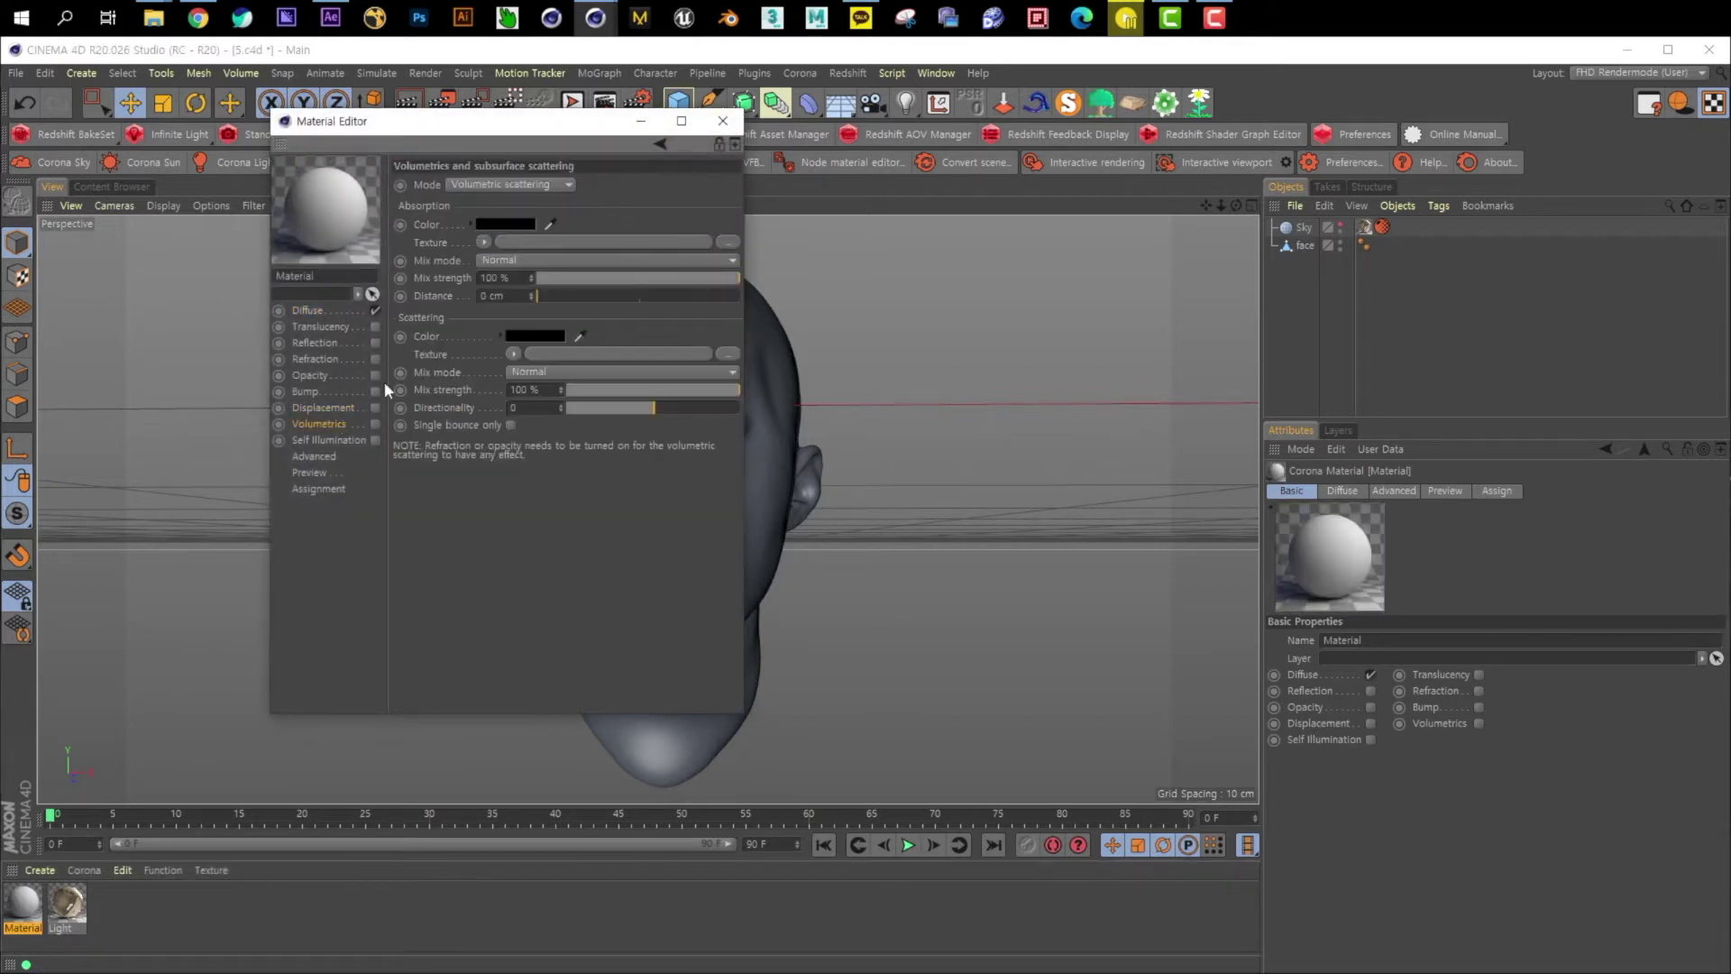
click(726, 120)
key(Delete)
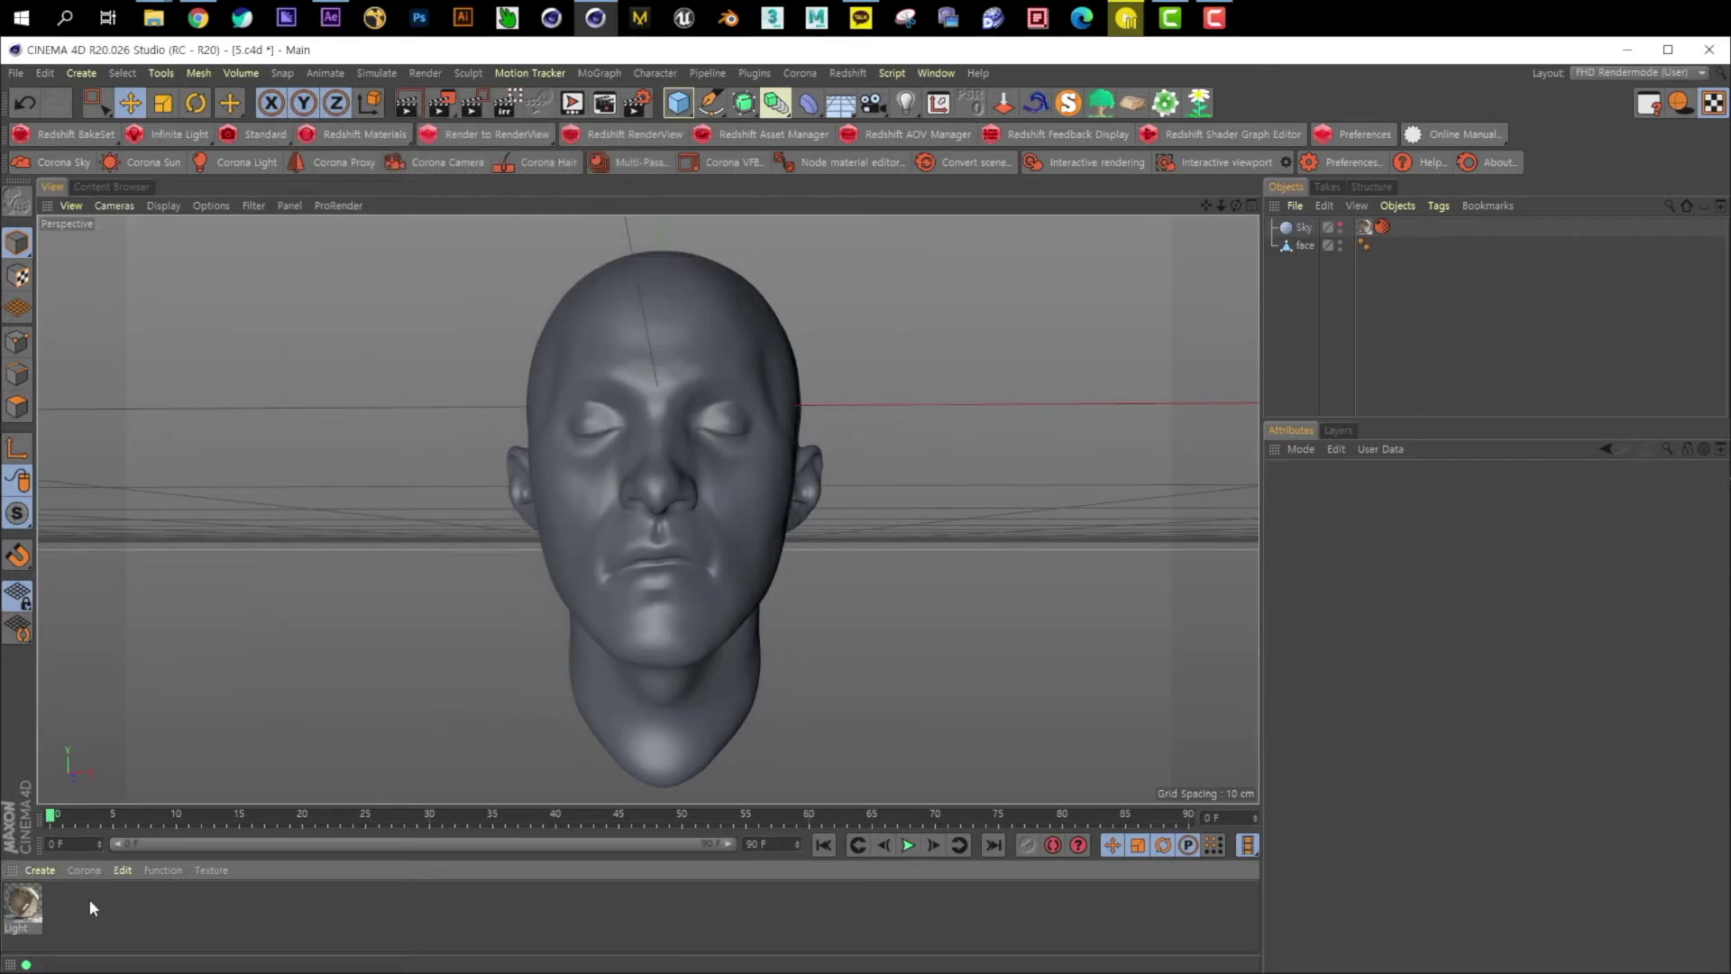
- Create a Corona skin material and apply it to the face model
click(85, 876)
click(113, 726)
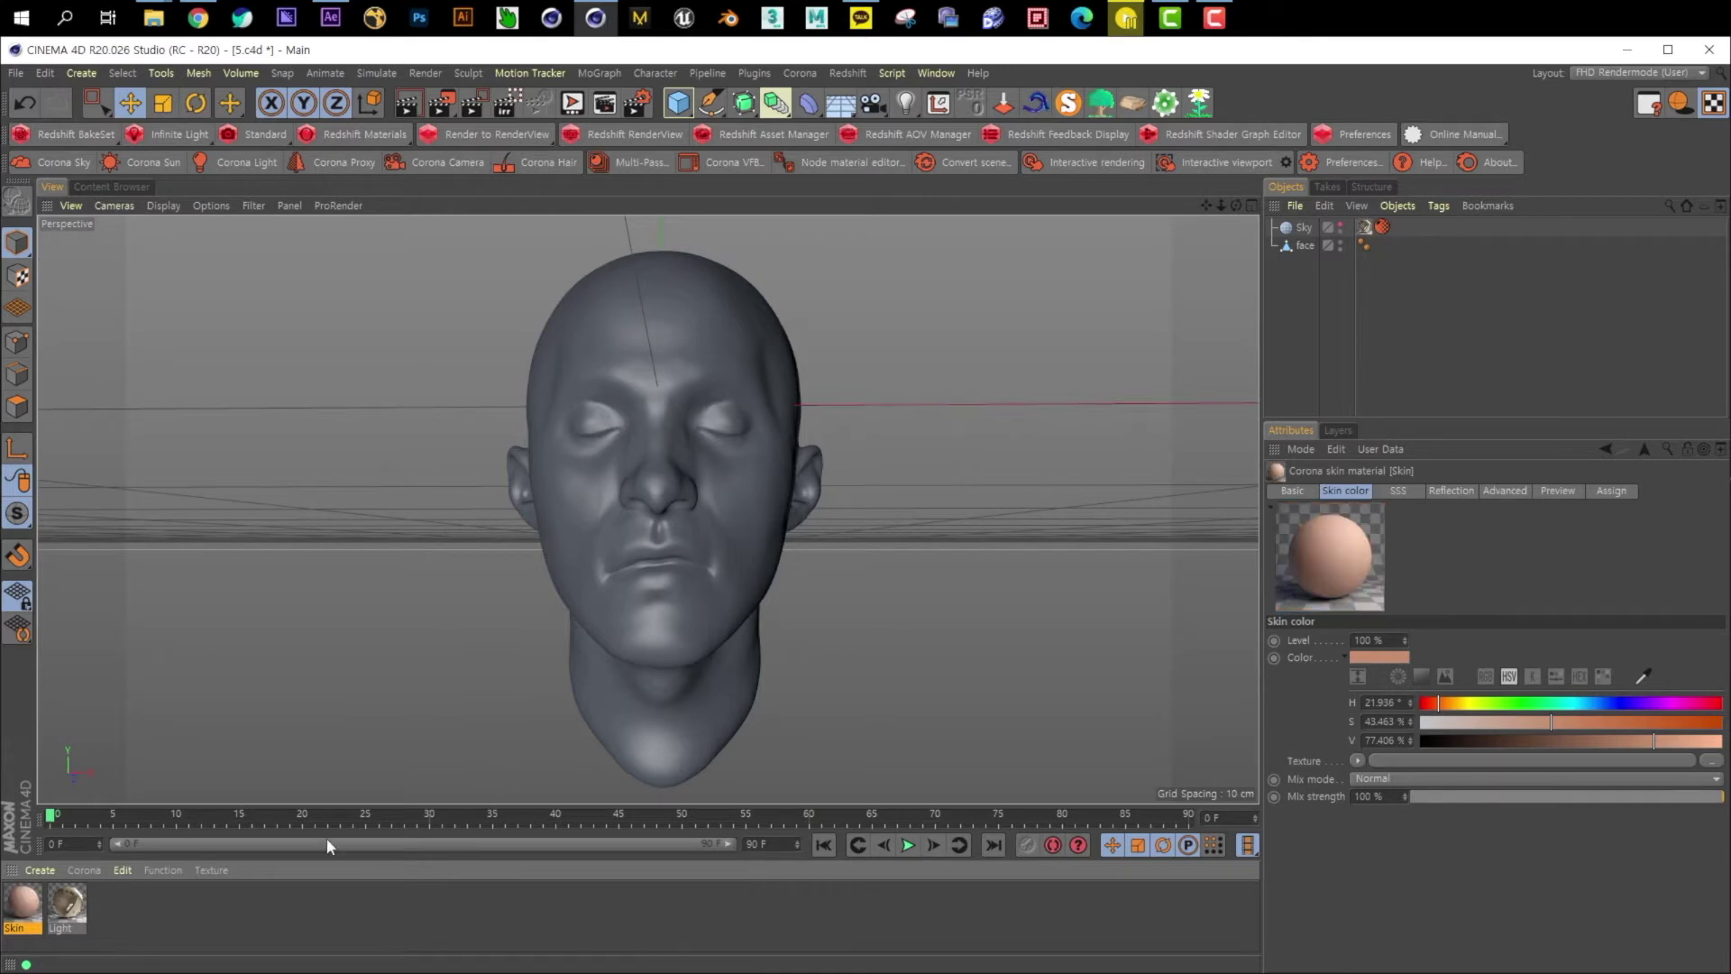
drag(36, 911, 644, 395)
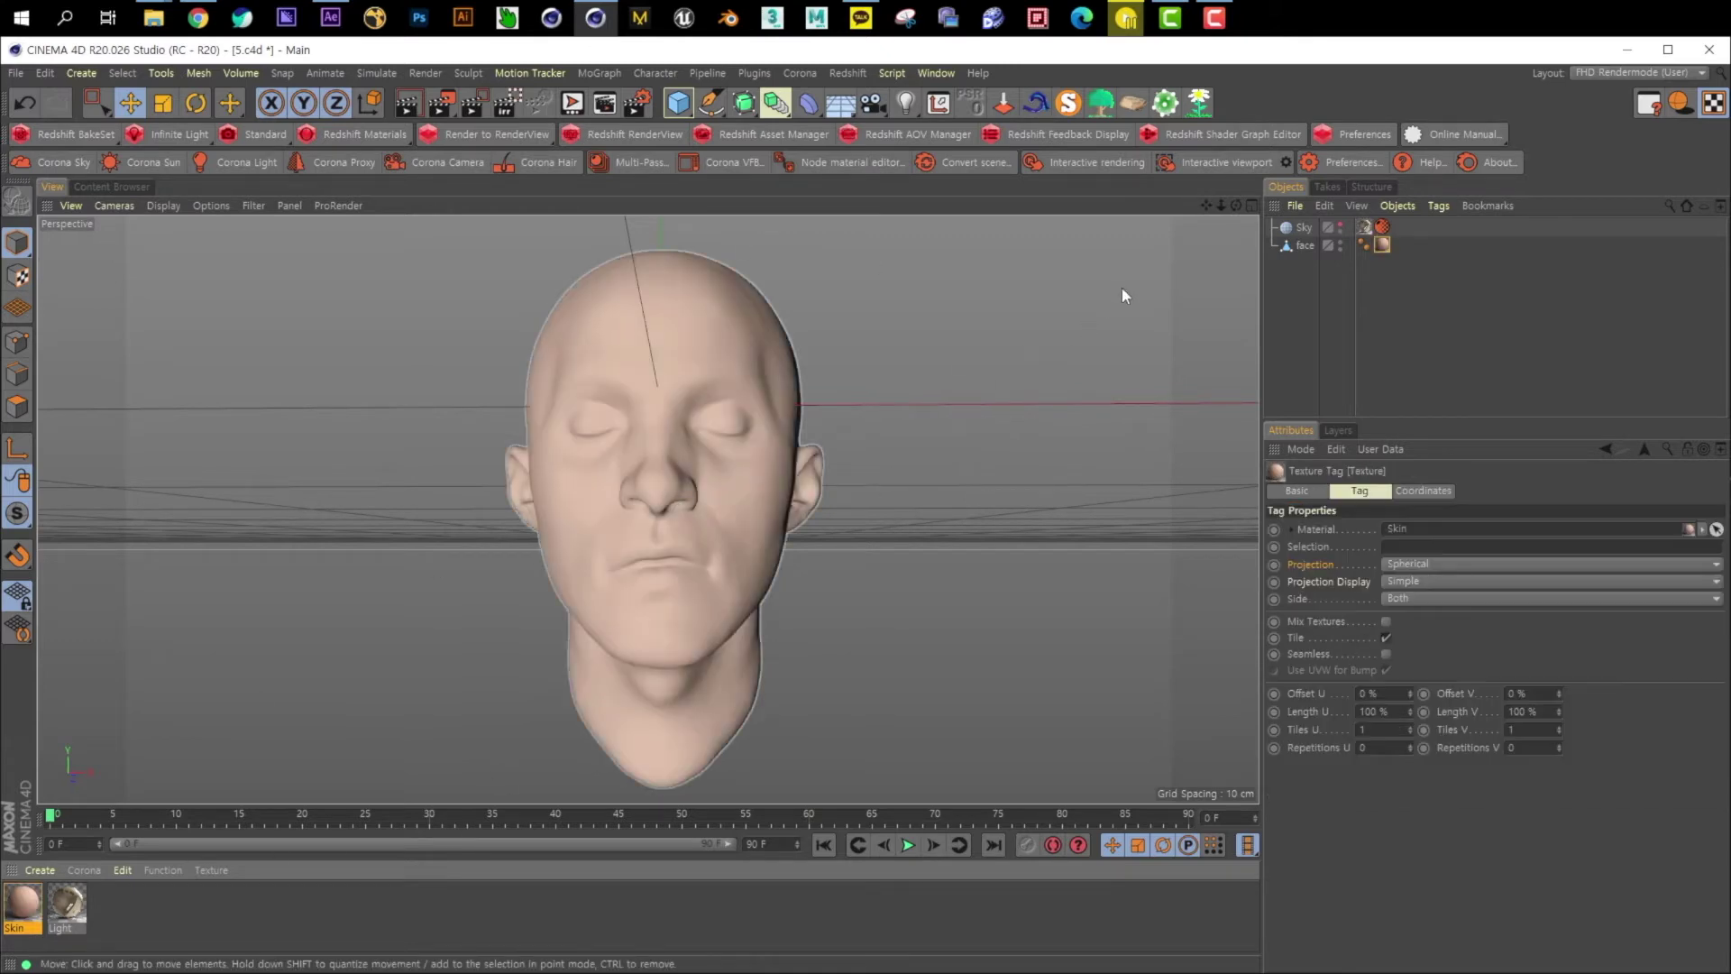
- Start Corona interactive rendering of the head and move the render window below the toolbars
click(1098, 162)
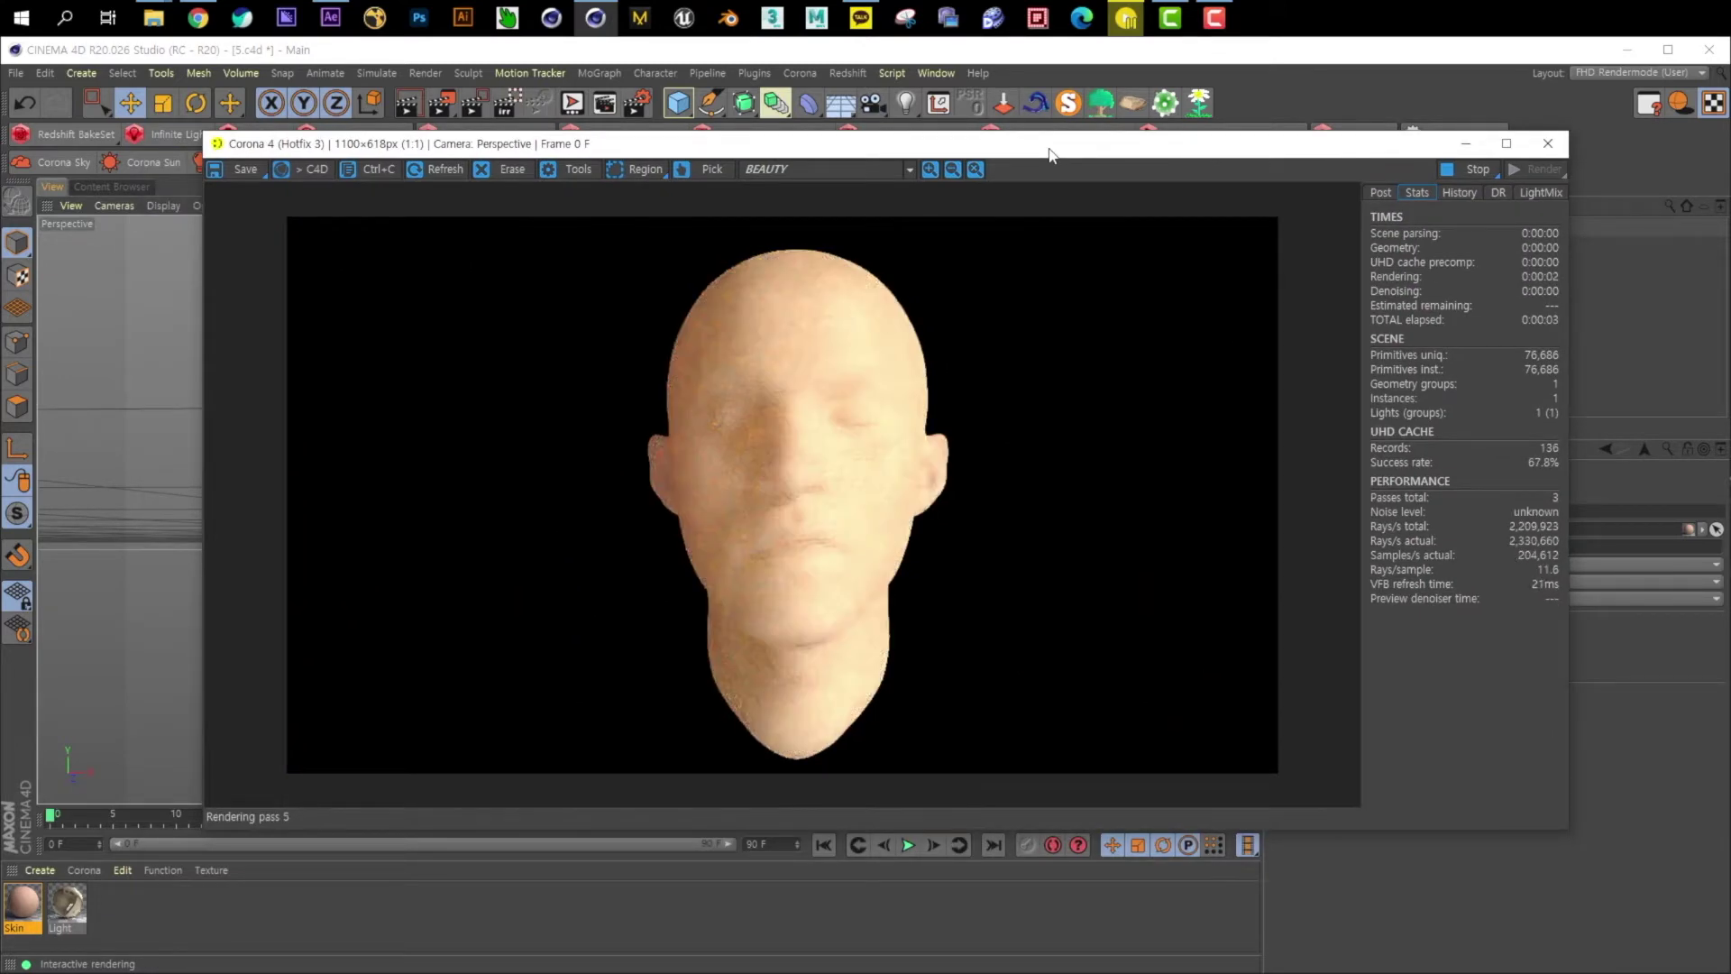
drag(943, 142, 831, 139)
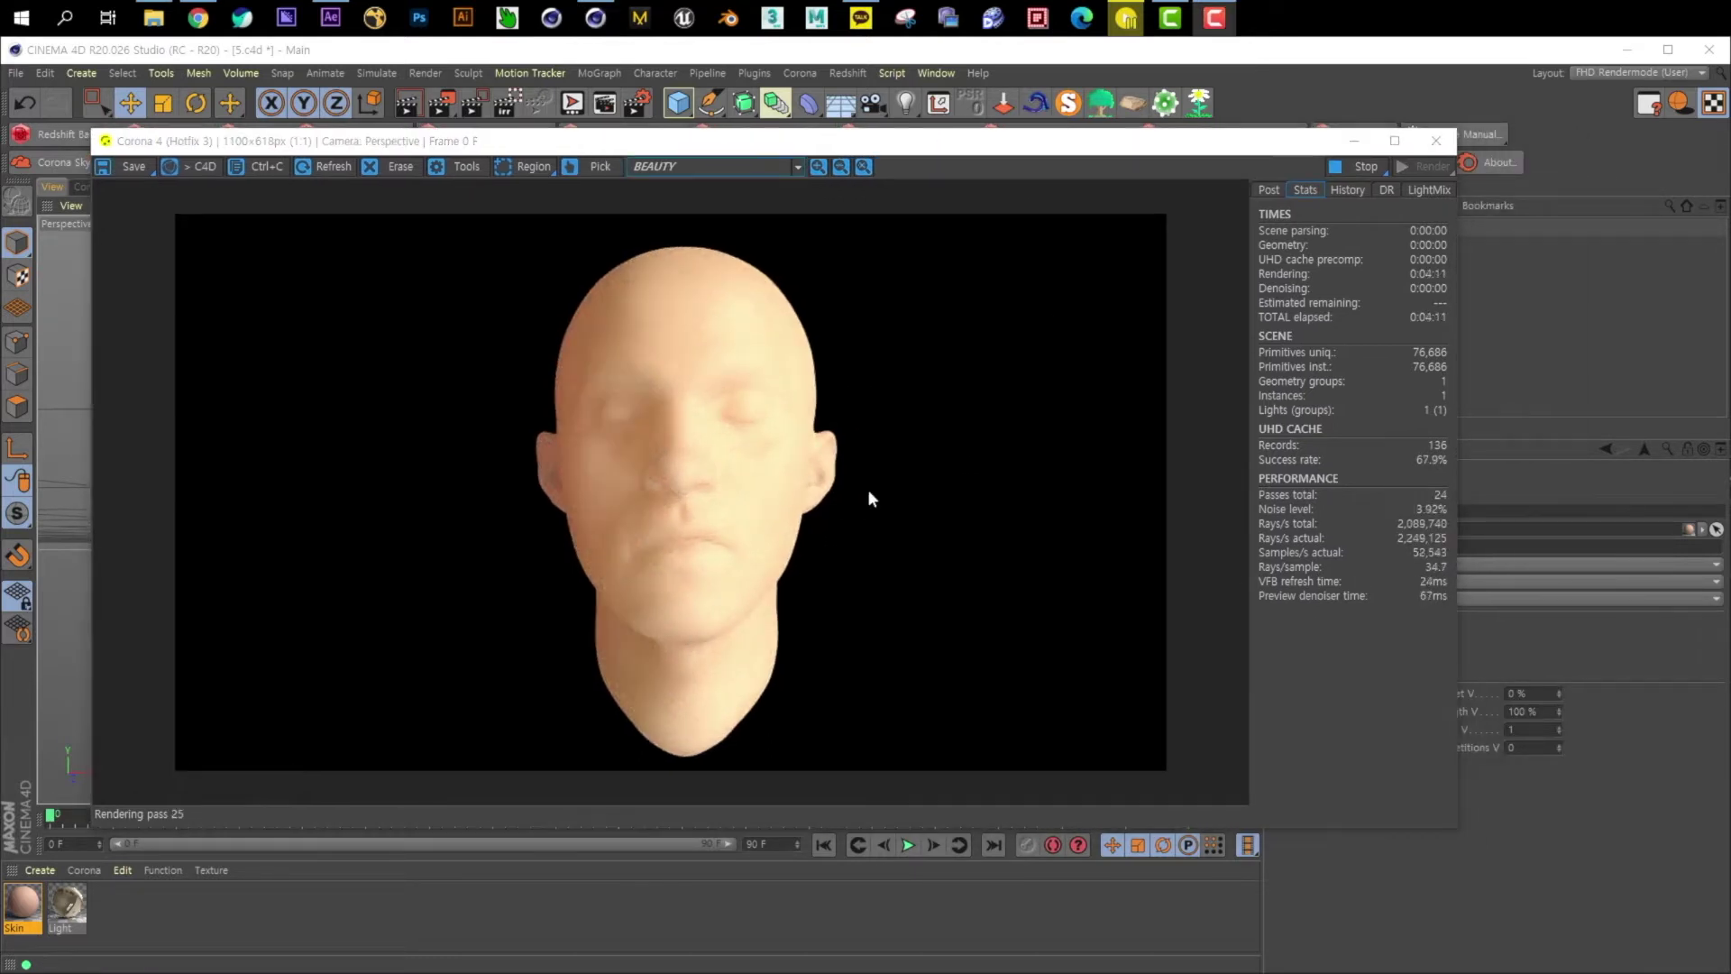
click(33, 920)
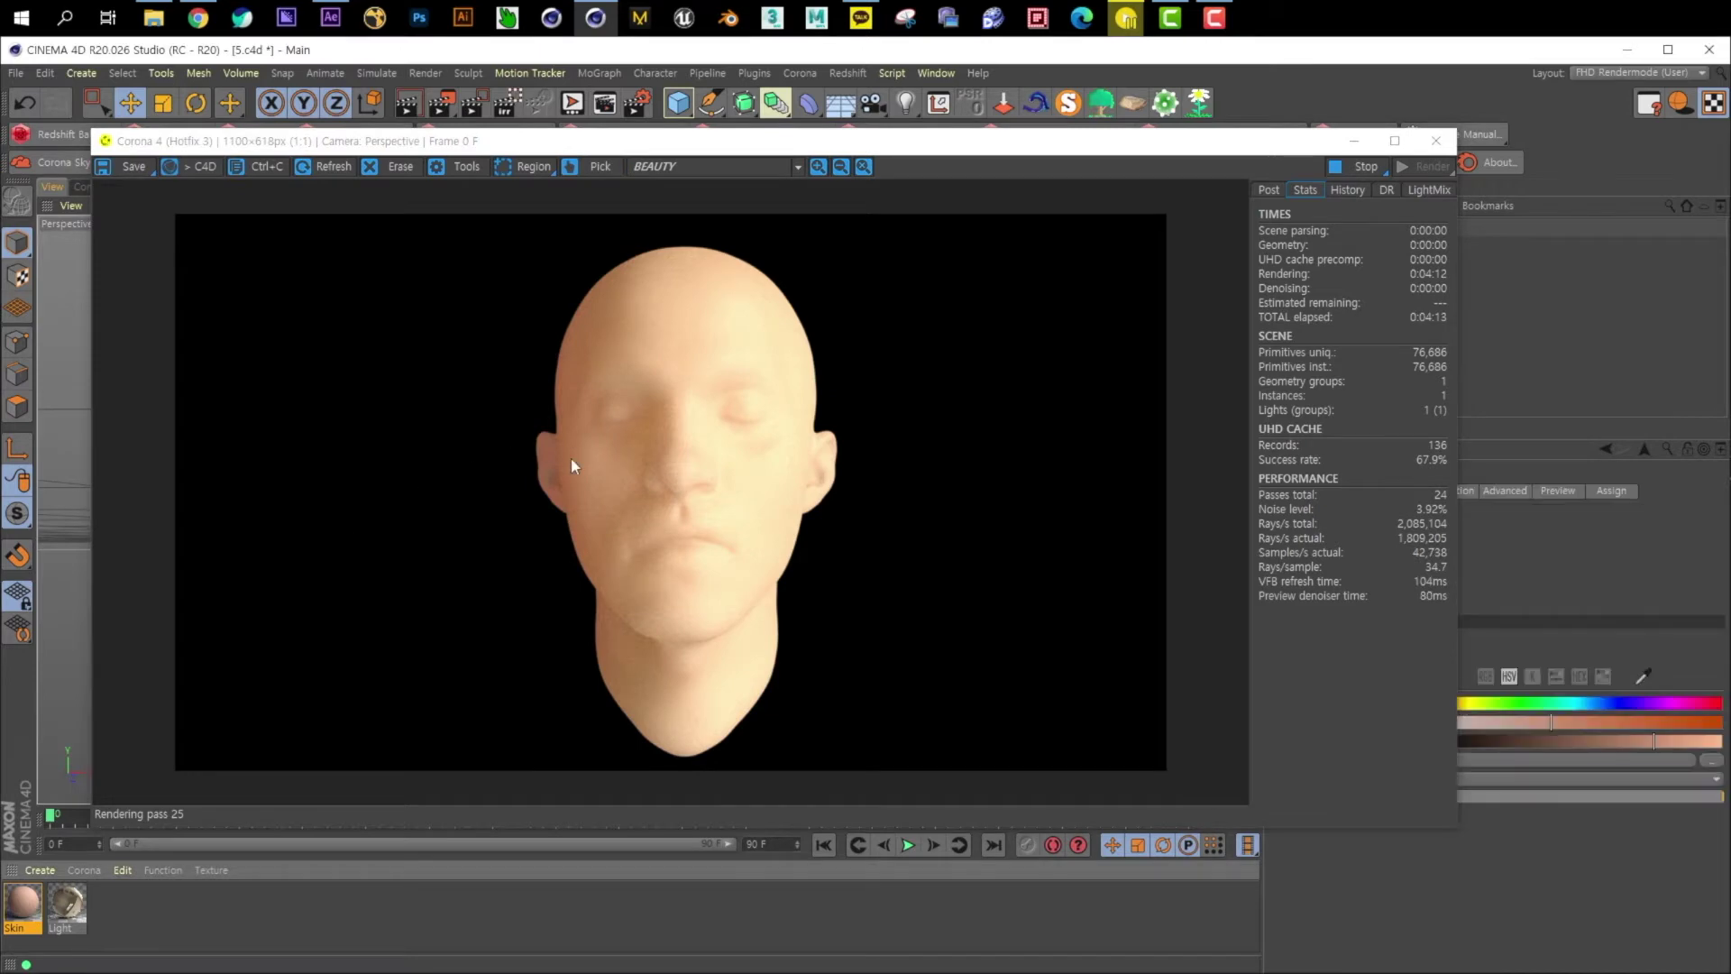
drag(832, 149, 810, 240)
- Load the Skin material into an enlarged node material editor and show its skin color settings beside the render
click(845, 159)
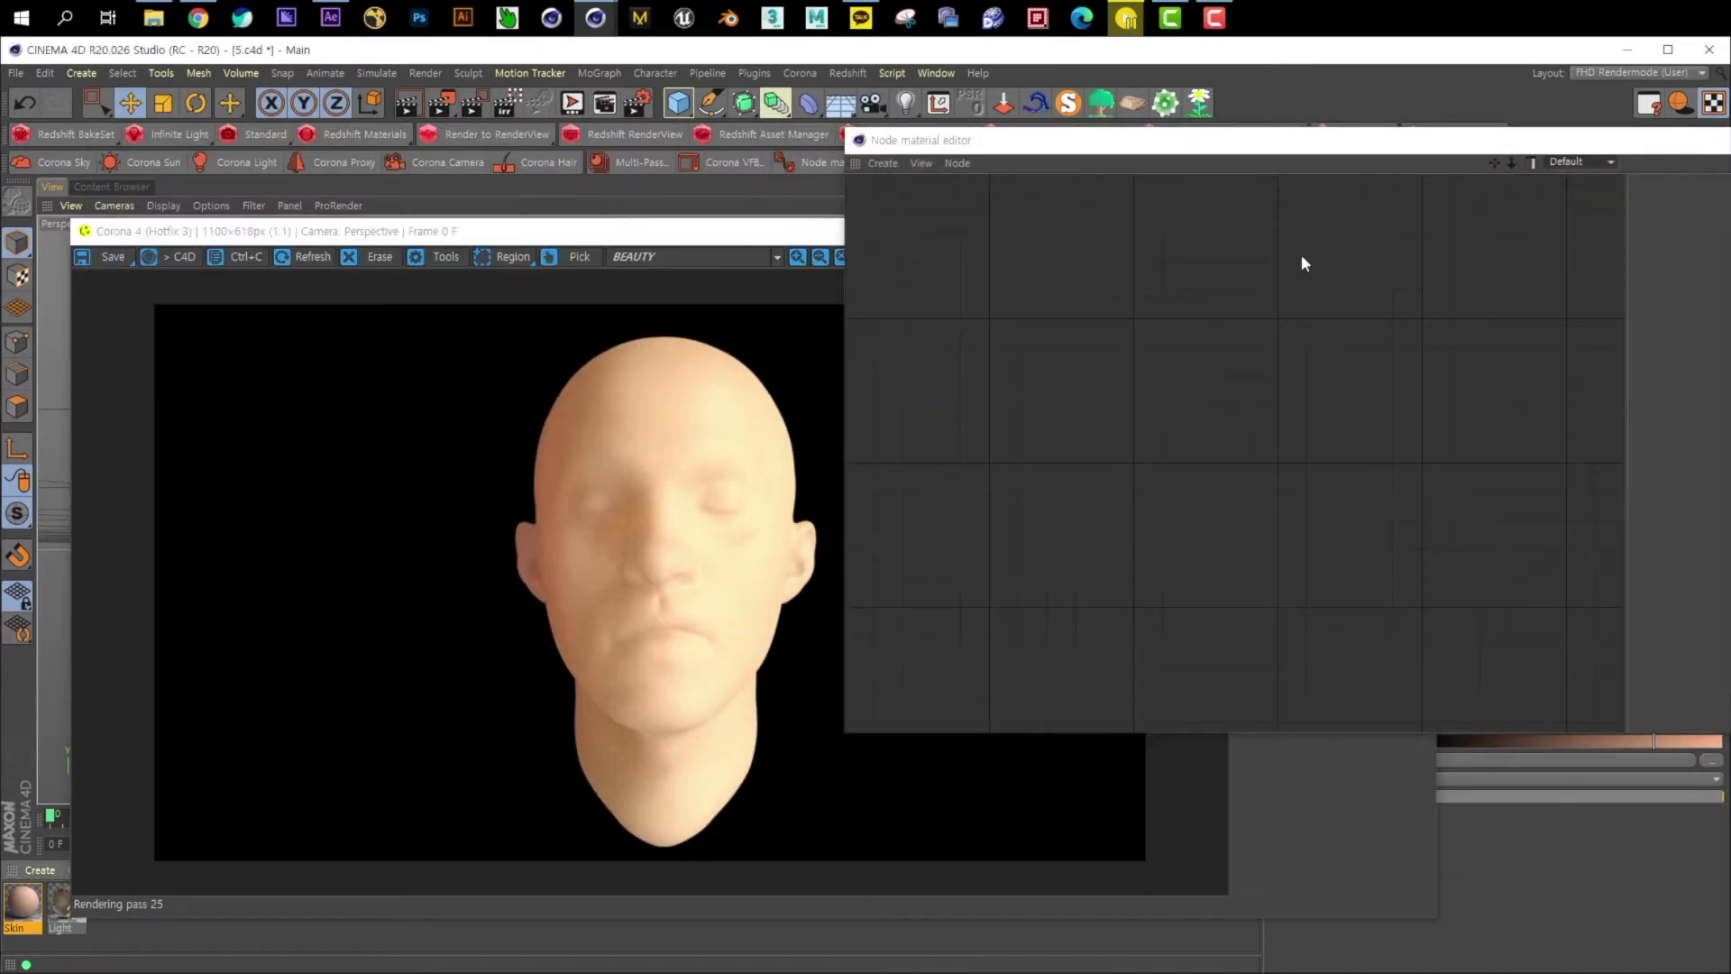
drag(1172, 140, 1037, 140)
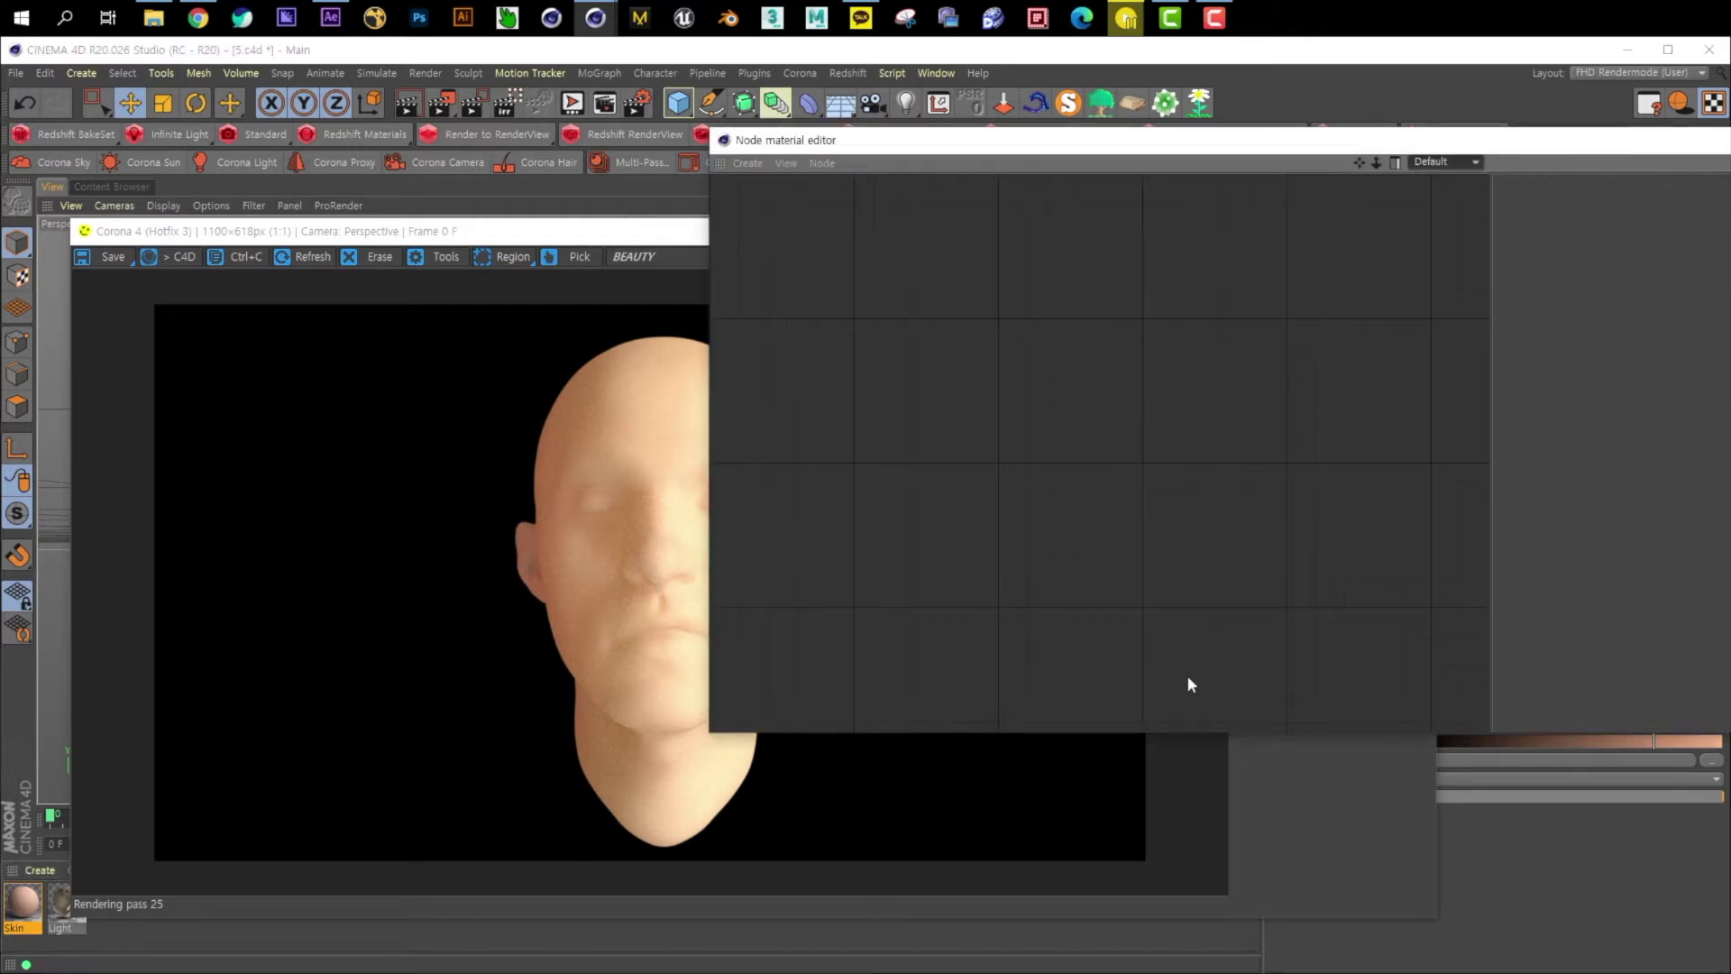
drag(37, 906, 1035, 230)
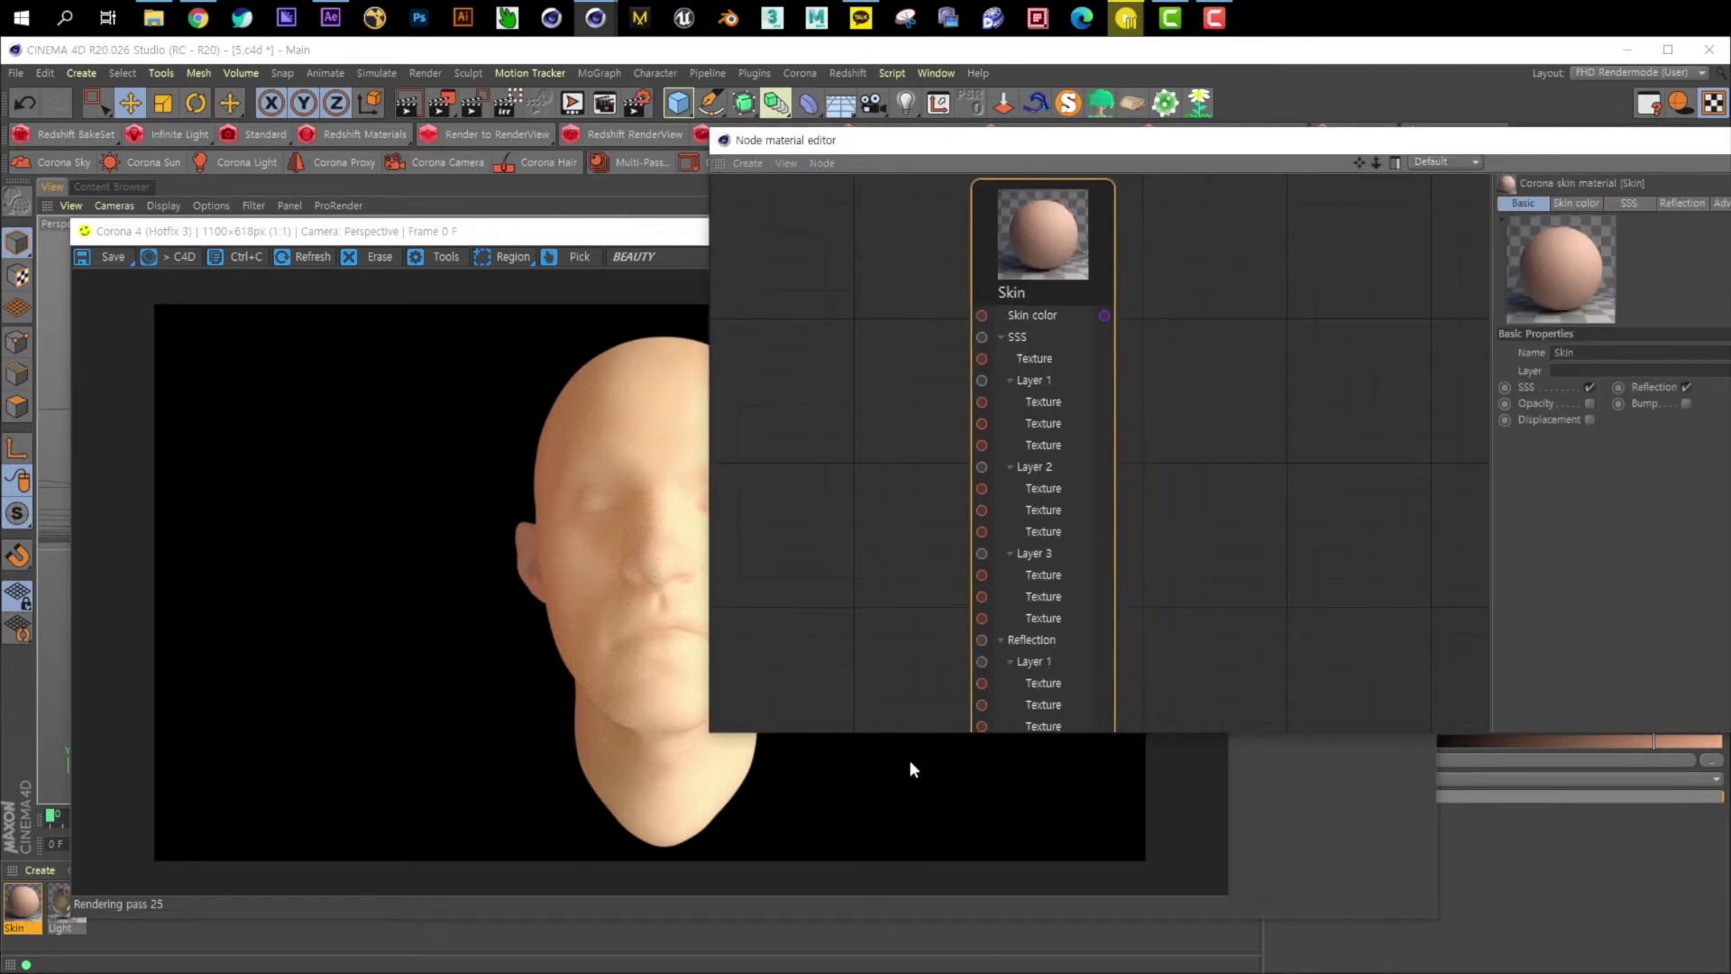
drag(917, 736, 913, 943)
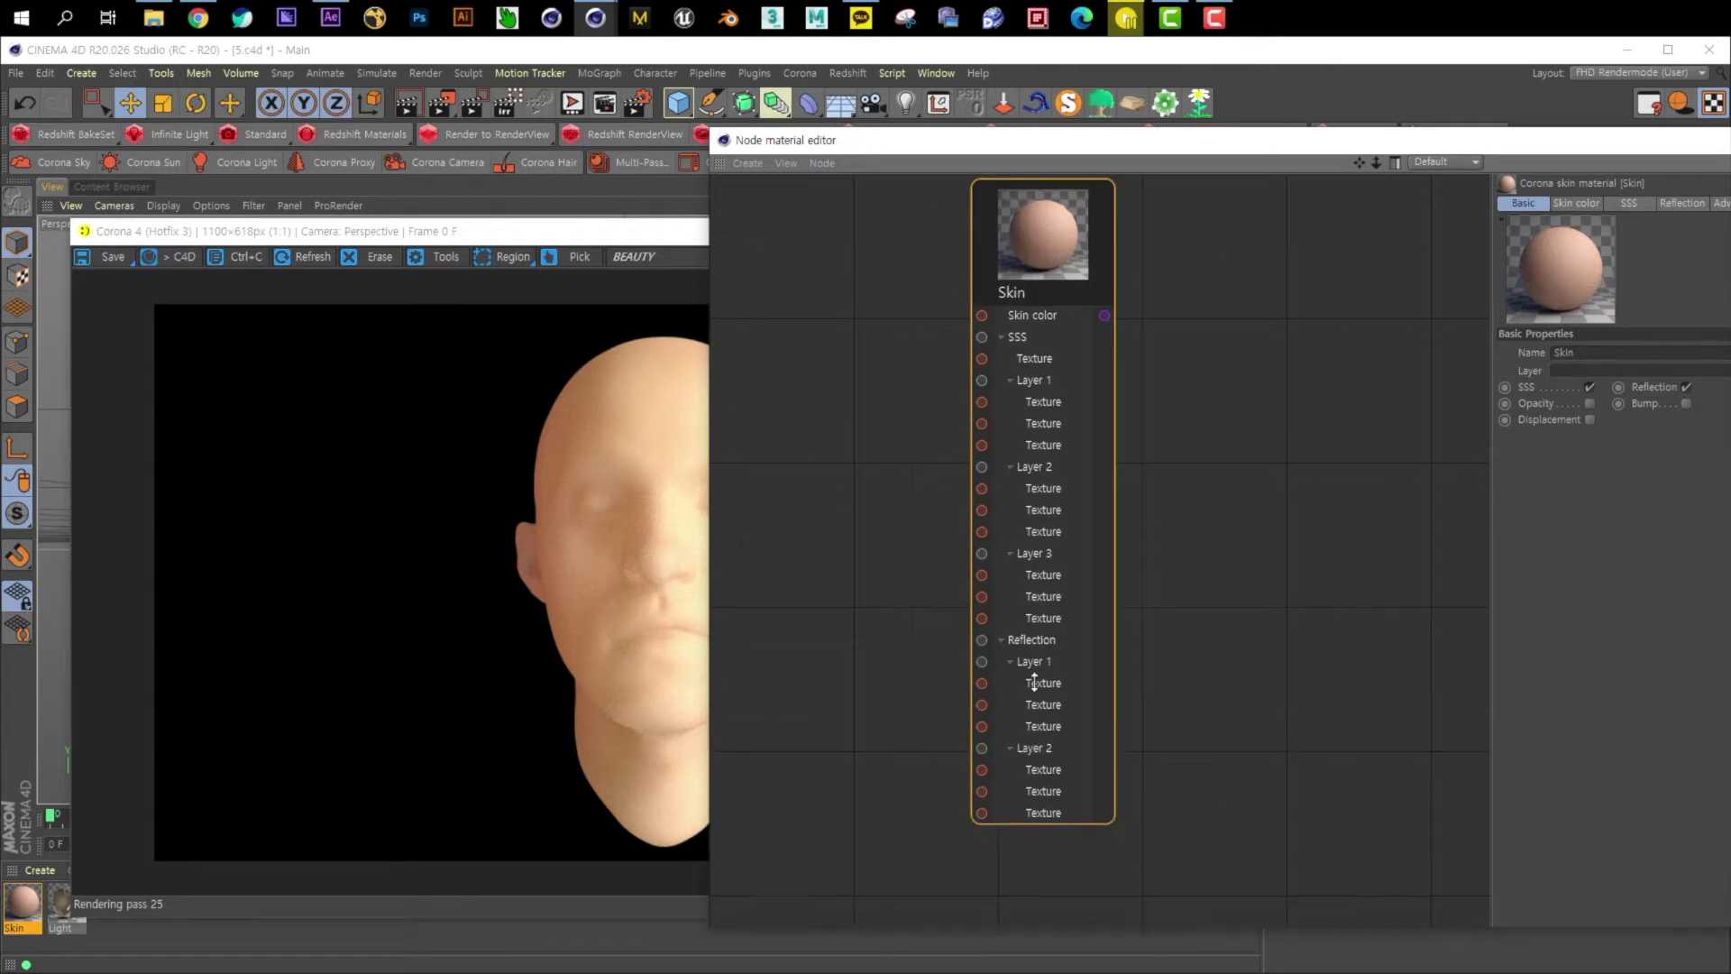
drag(1053, 244, 1041, 331)
click(1584, 203)
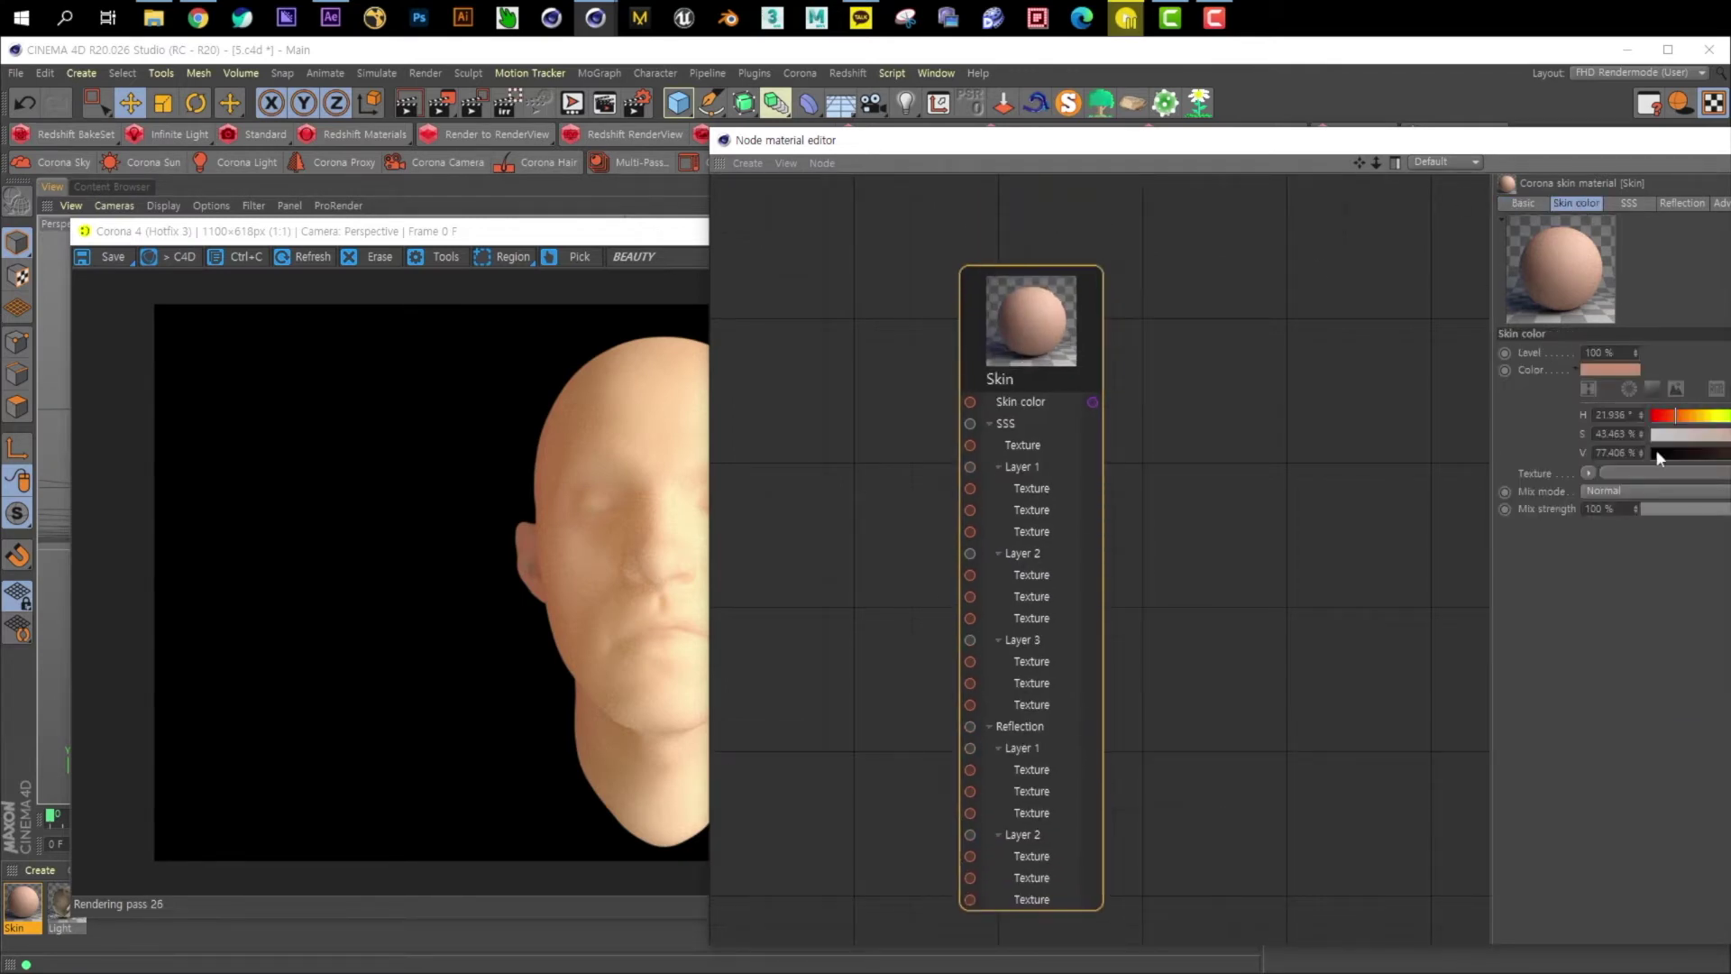
drag(590, 236, 521, 191)
- Try raising the Skin material's SSS radius scale to 3.62 and undo the change
click(1628, 203)
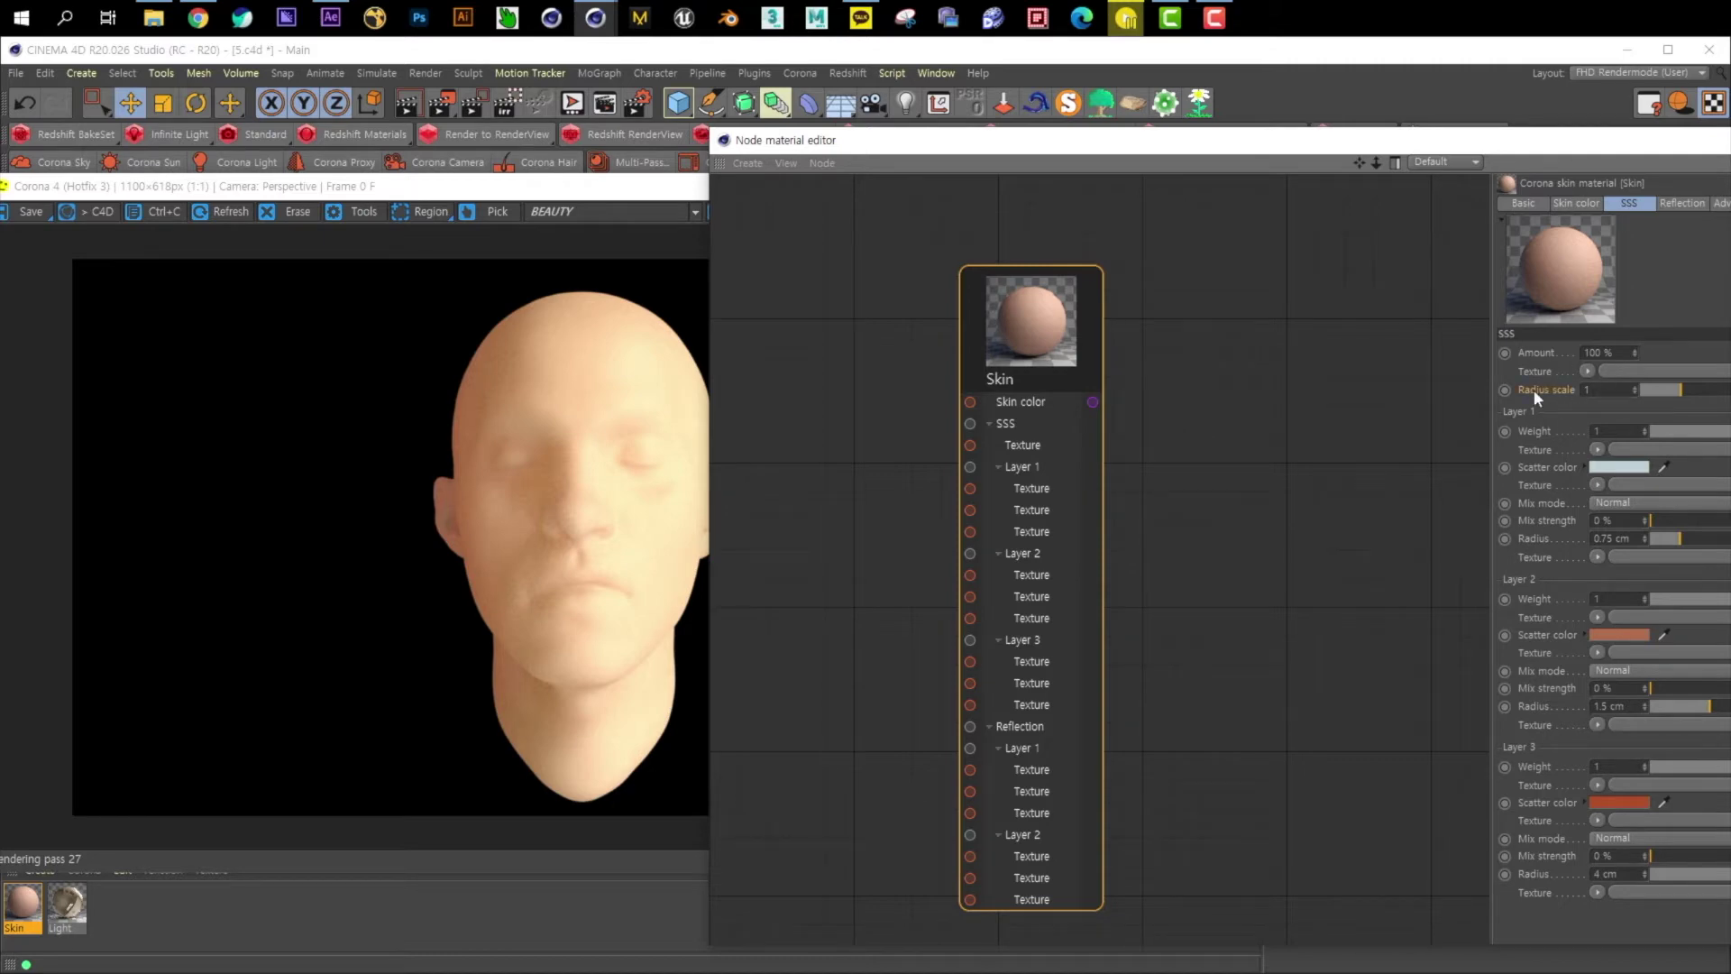
click(1730, 391)
click(1730, 390)
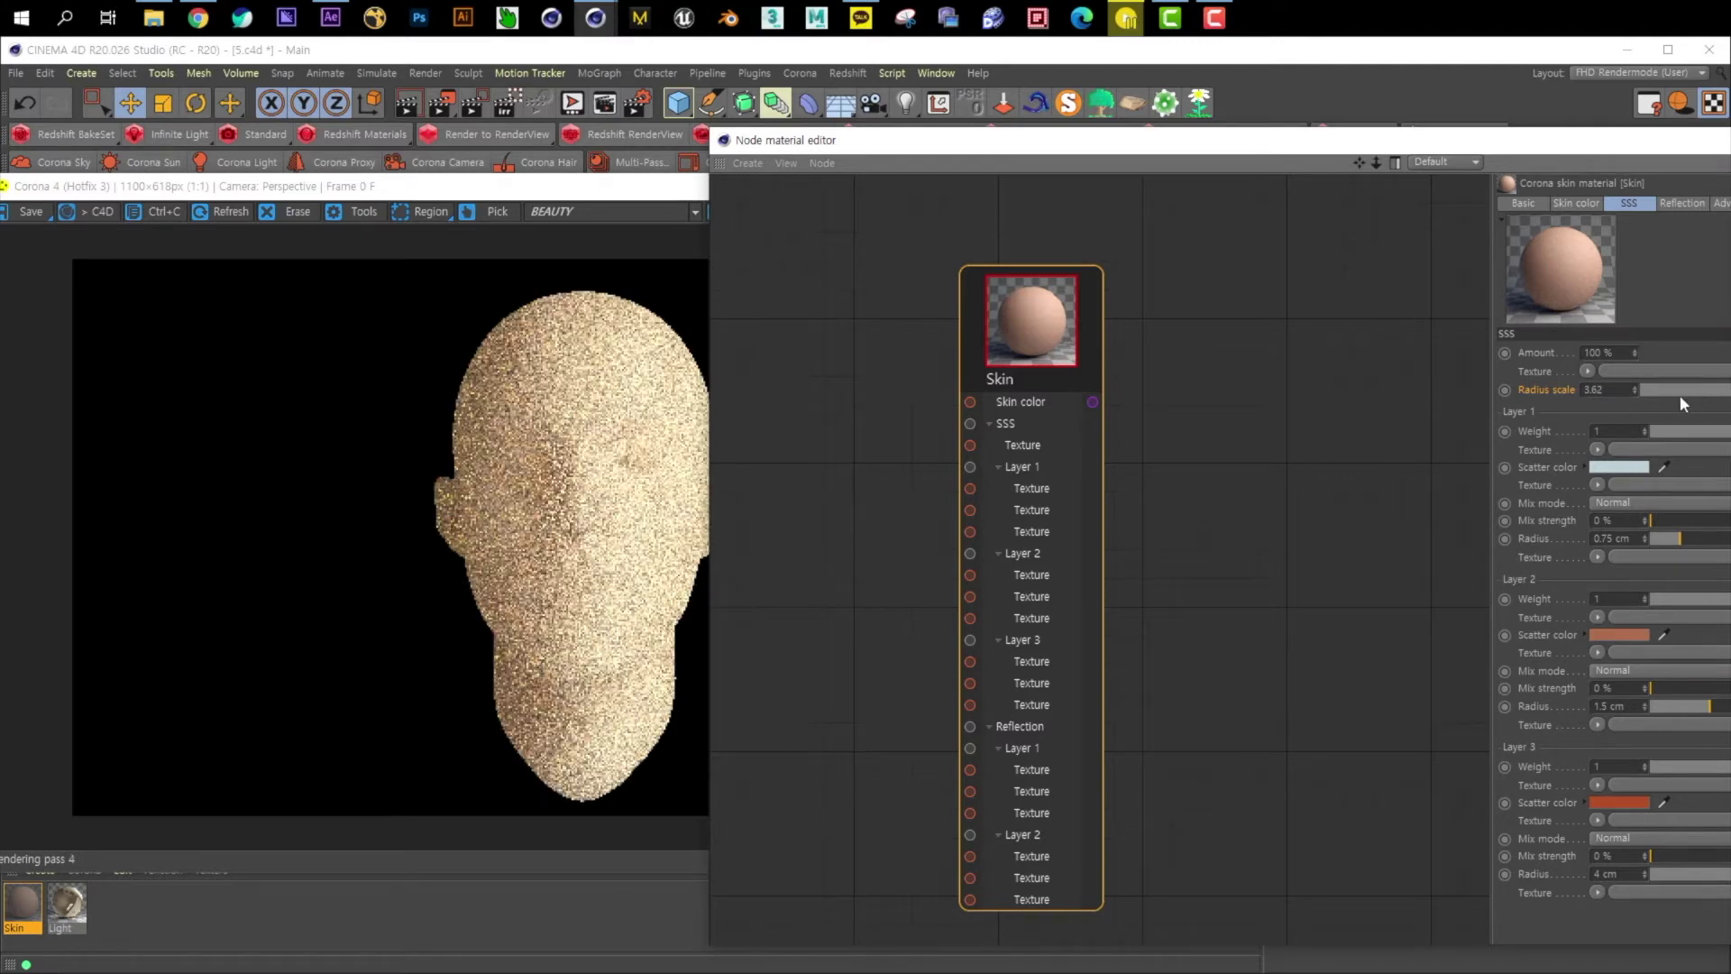
key(ctrl+z)
key(ctrl+z)
key(ctrl+z)
- Set the scatter color of SSS Layer 1 to a fully saturated red with hue 360°
click(1630, 466)
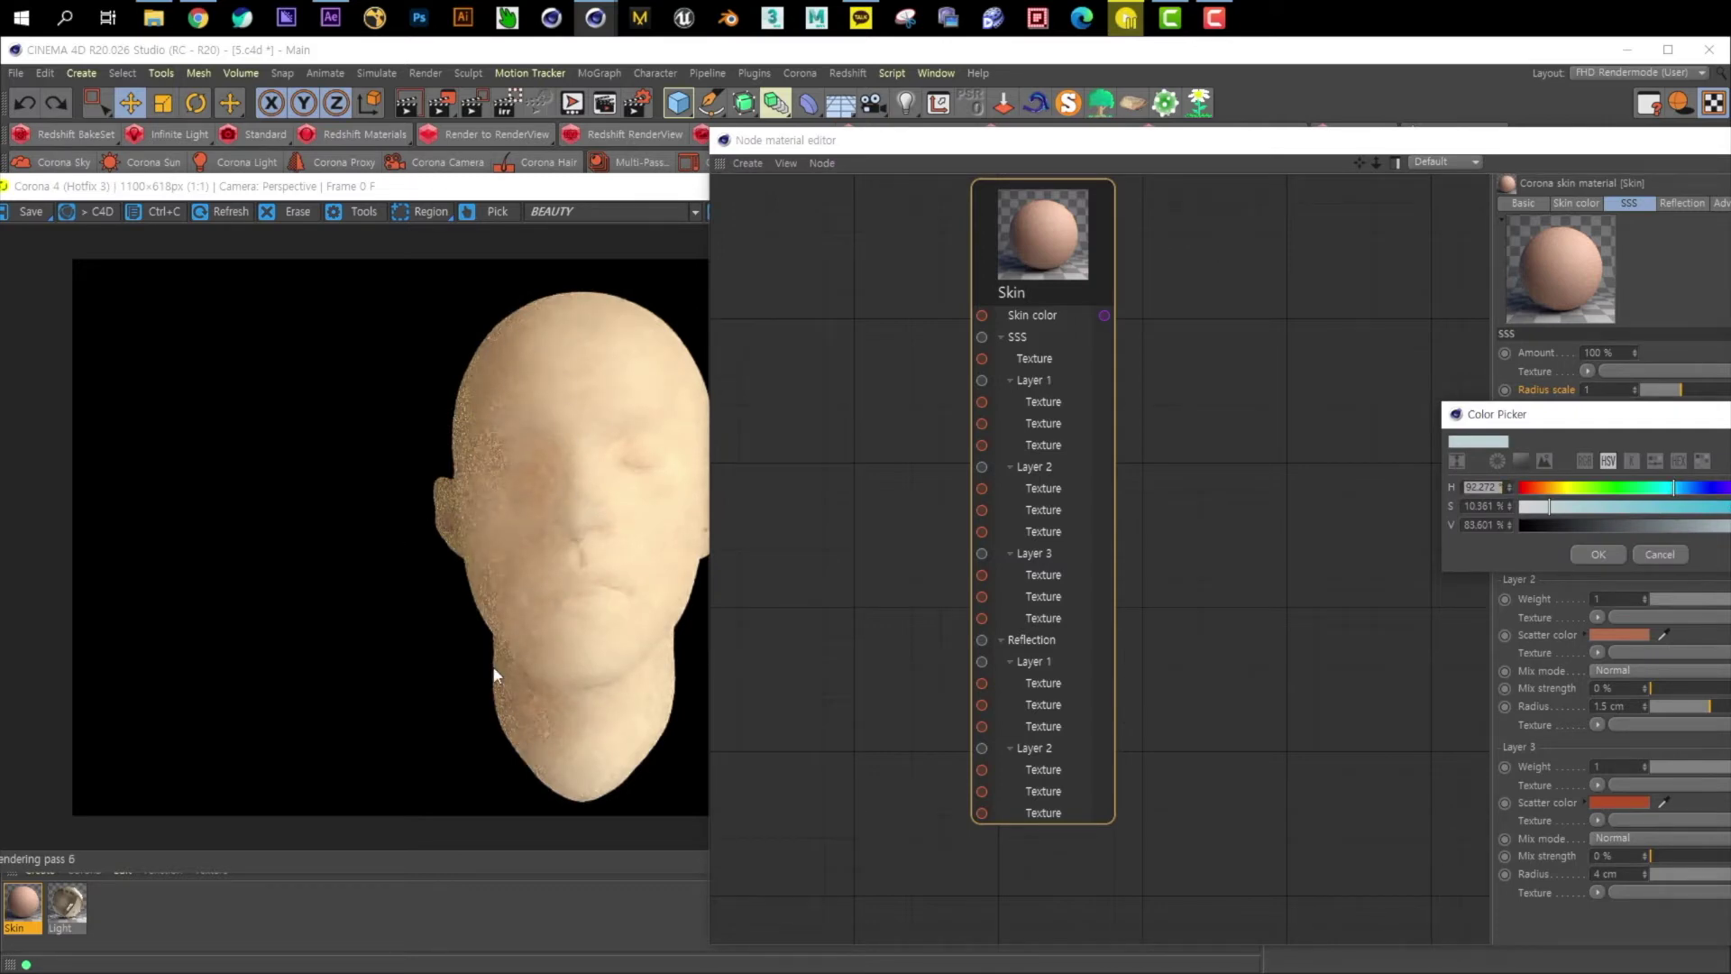
drag(1718, 488, 1730, 488)
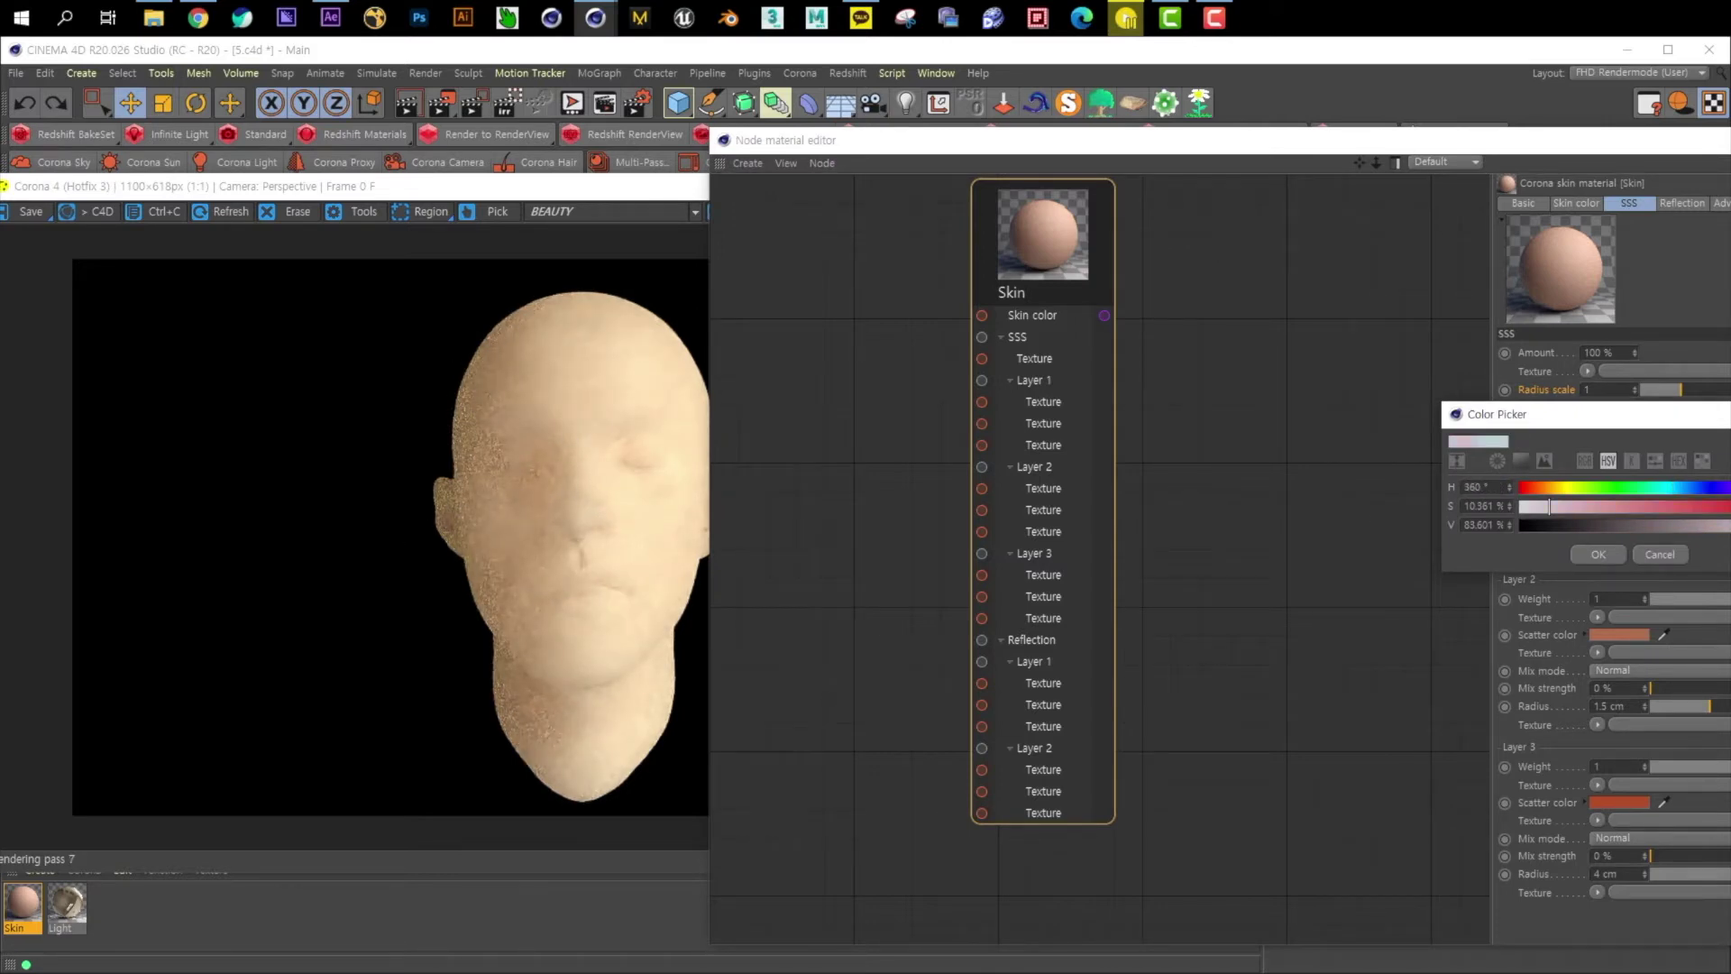
click(1730, 506)
click(1606, 554)
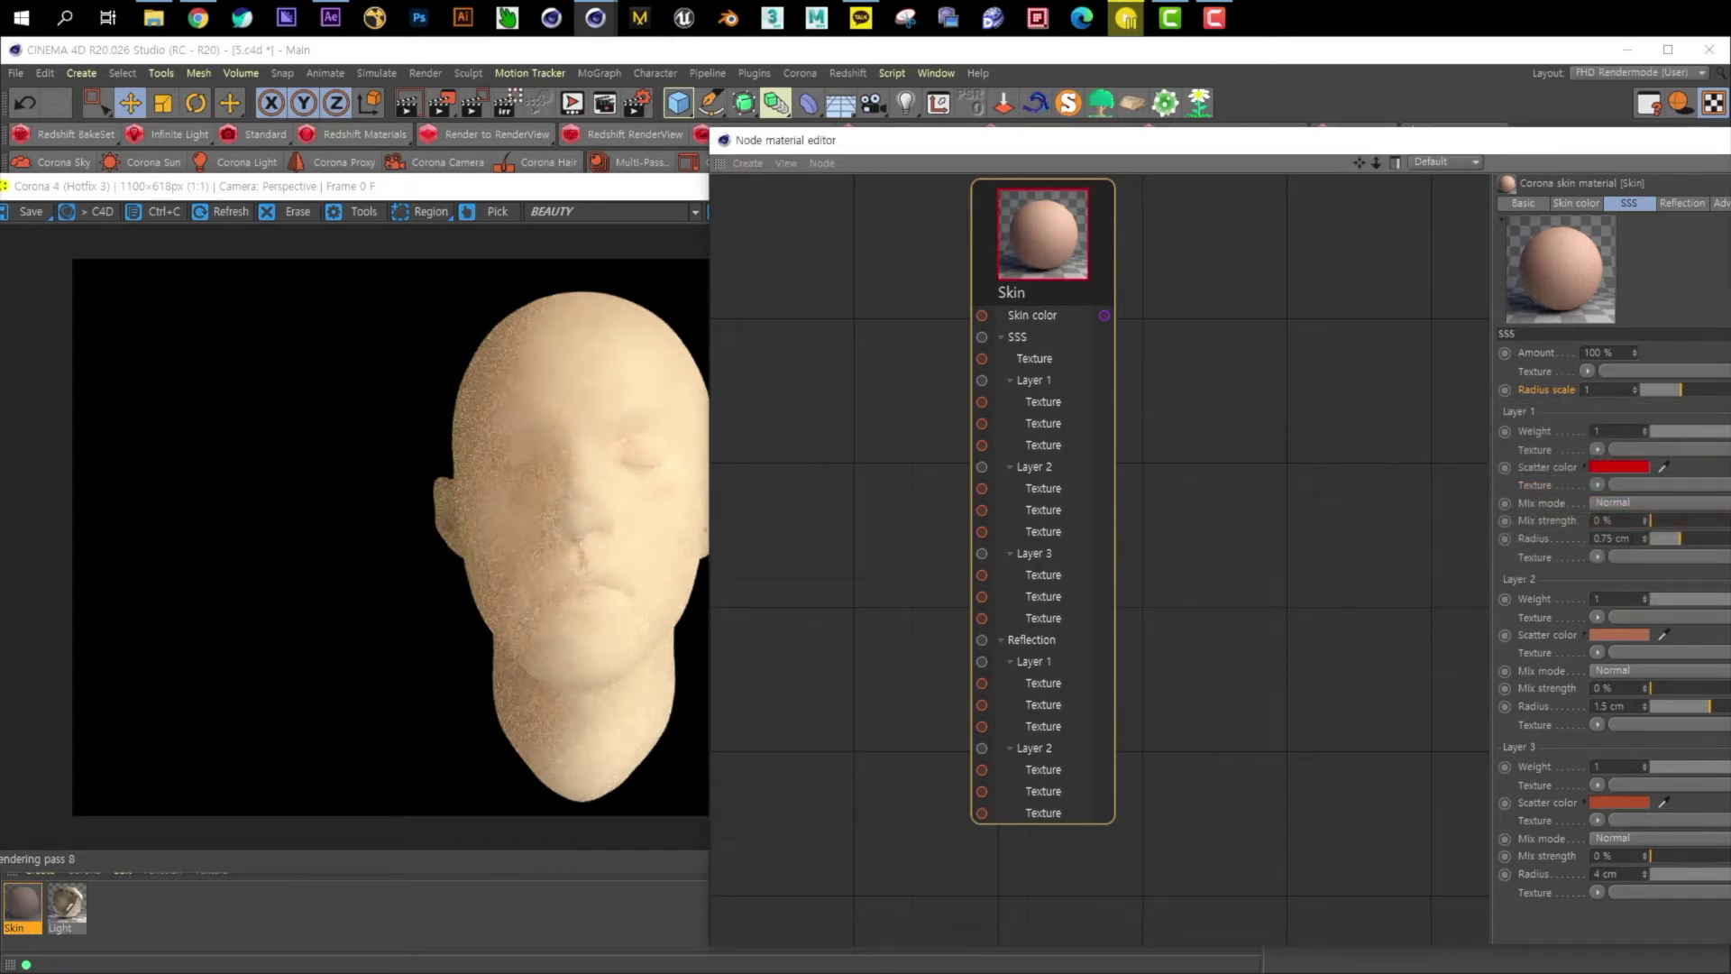
- Set the radius of SSS Layer 1 to 2 cm
double_click(1629, 538)
text(2)
key(Return)
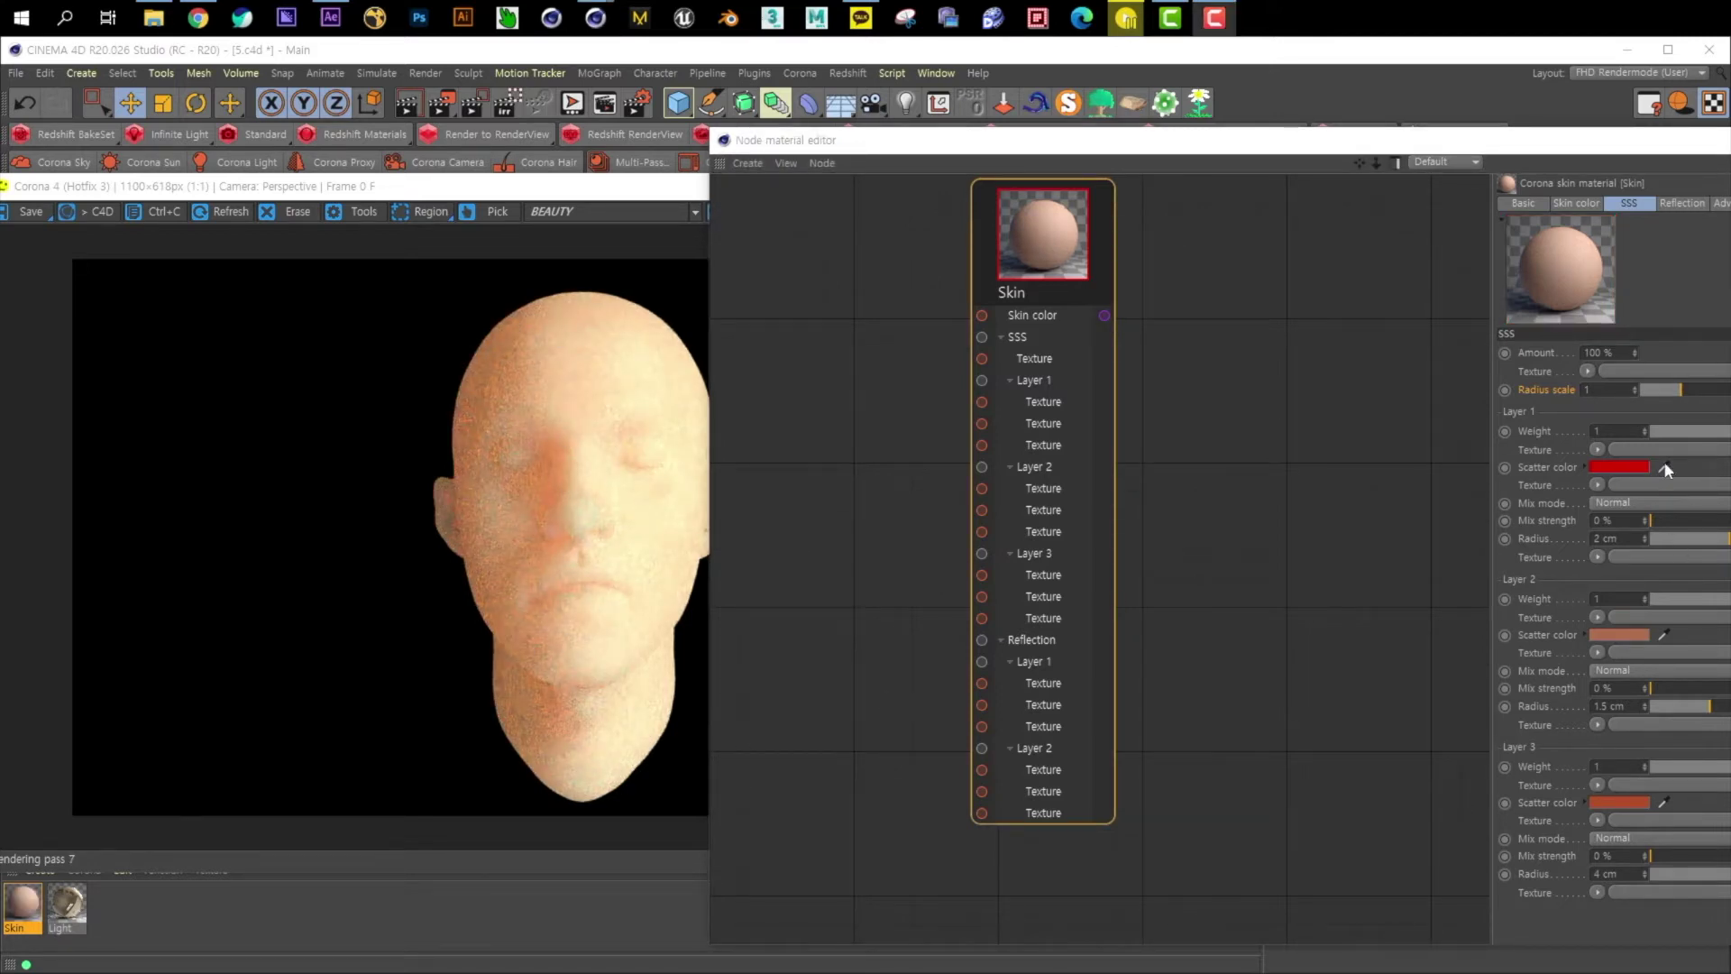
- Try a radius of 4 cm for SSS Layer 2 and undo the change
click(1561, 480)
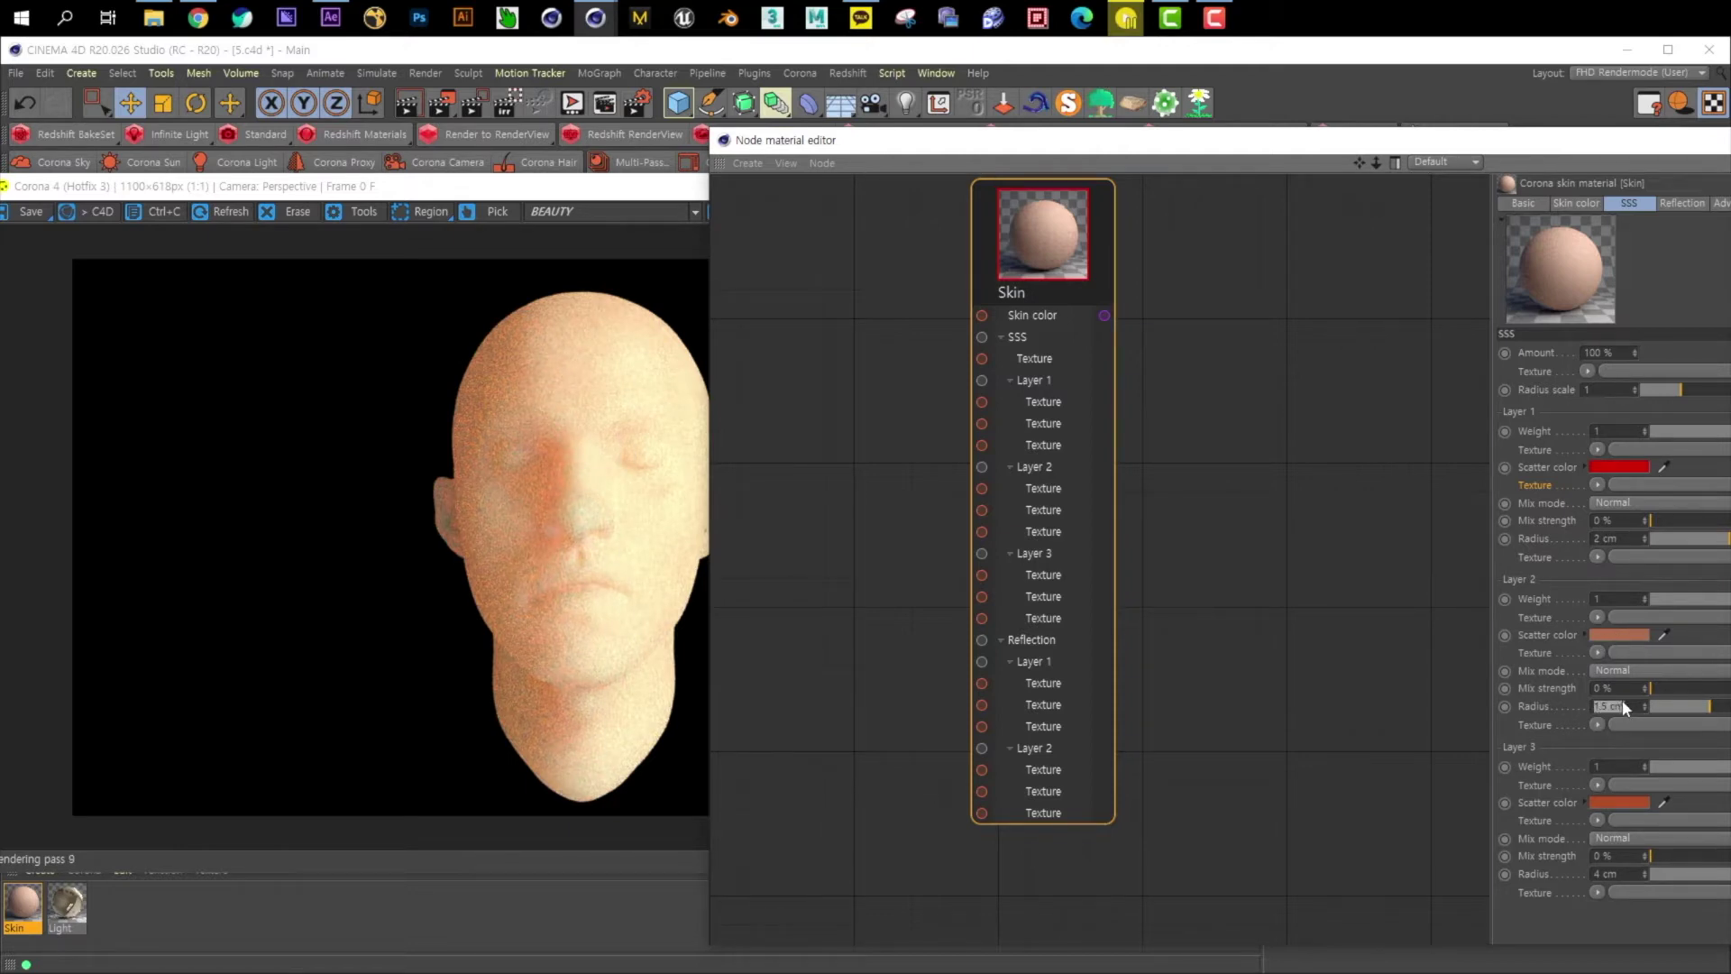
text(4)
key(Return)
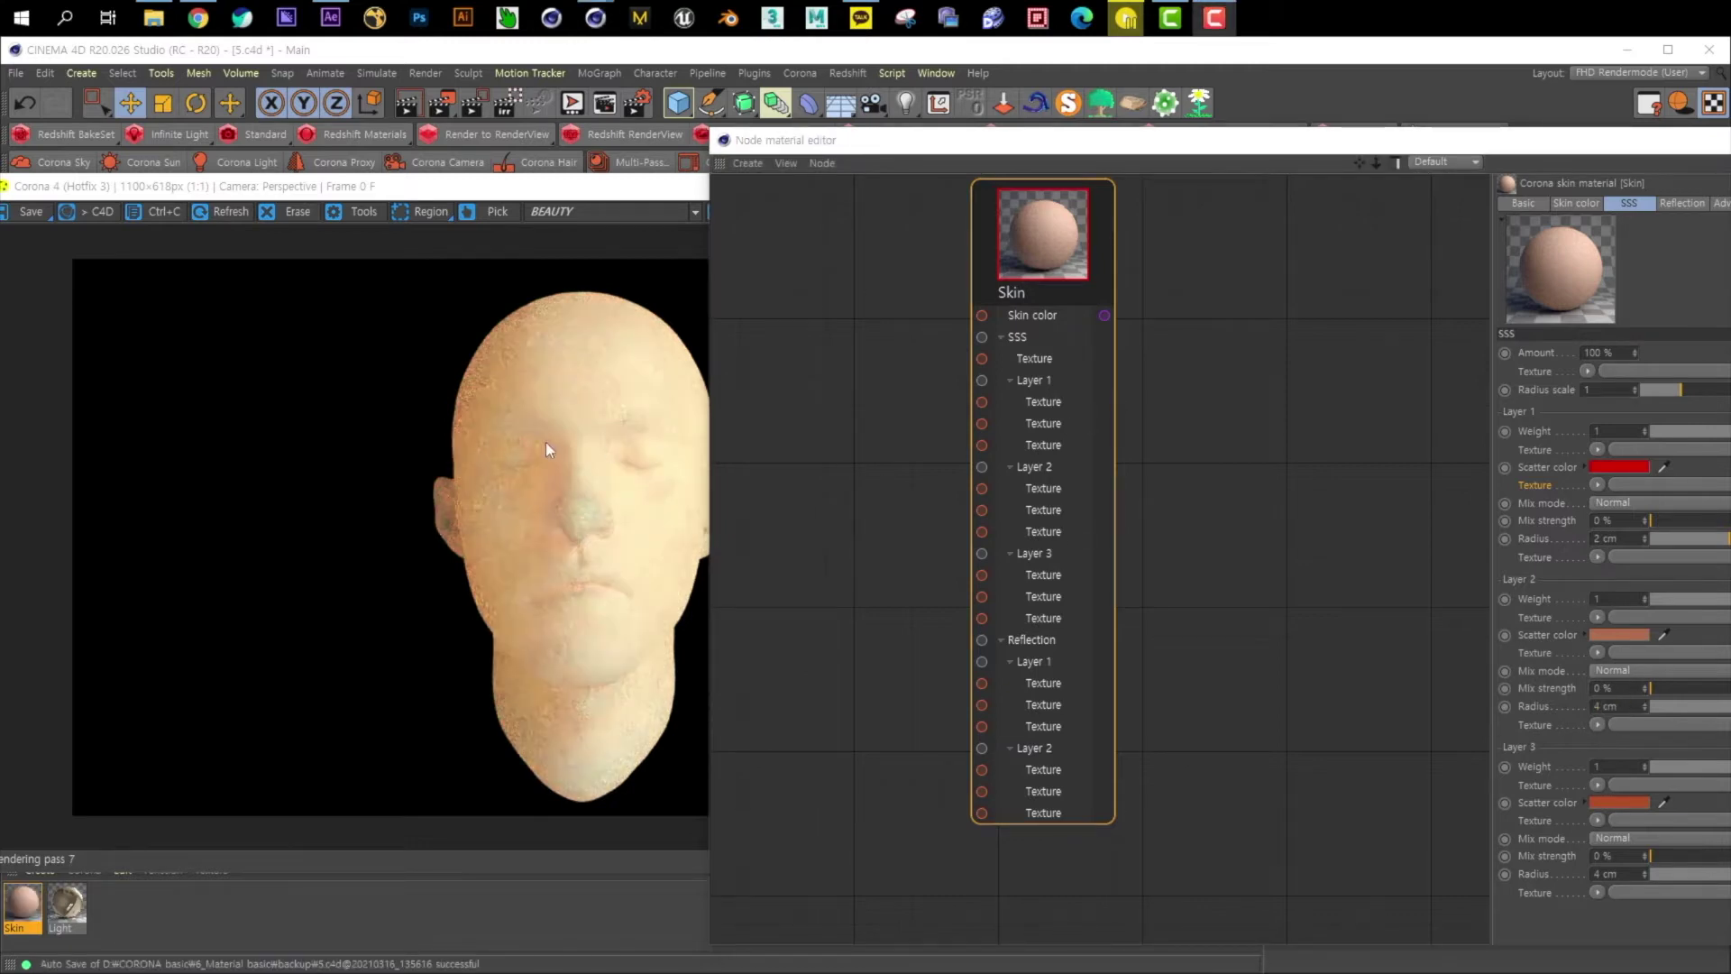
drag(539, 192, 406, 193)
drag(1075, 137, 938, 137)
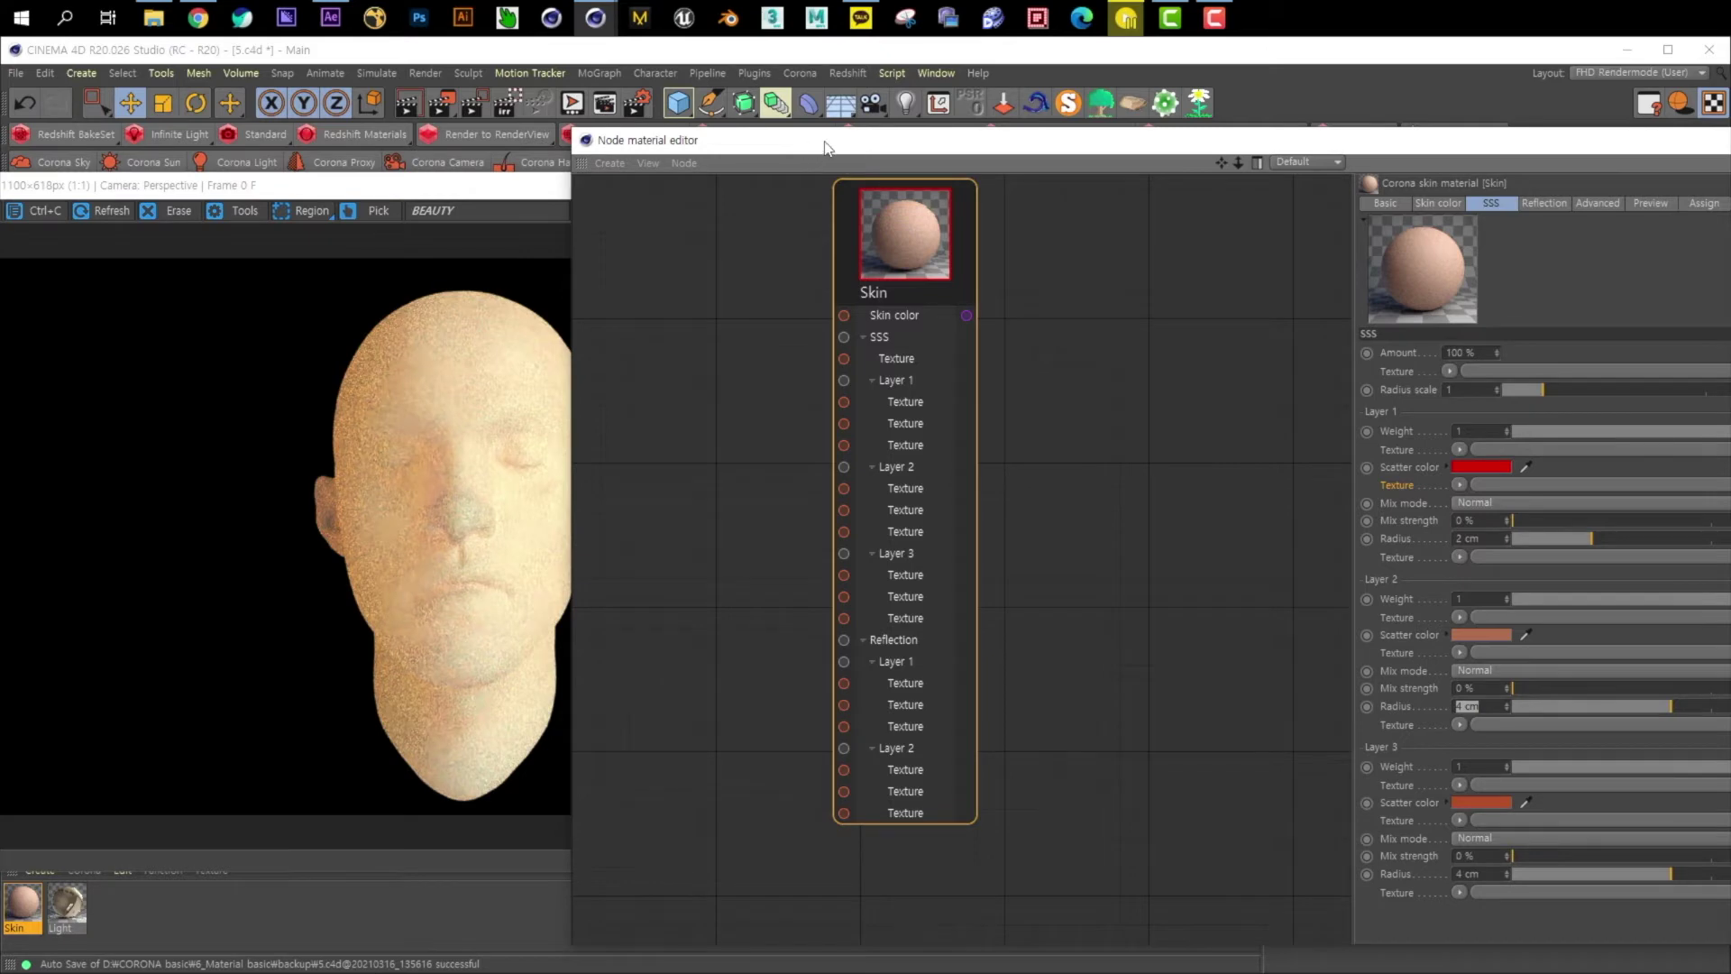
drag(797, 143, 831, 134)
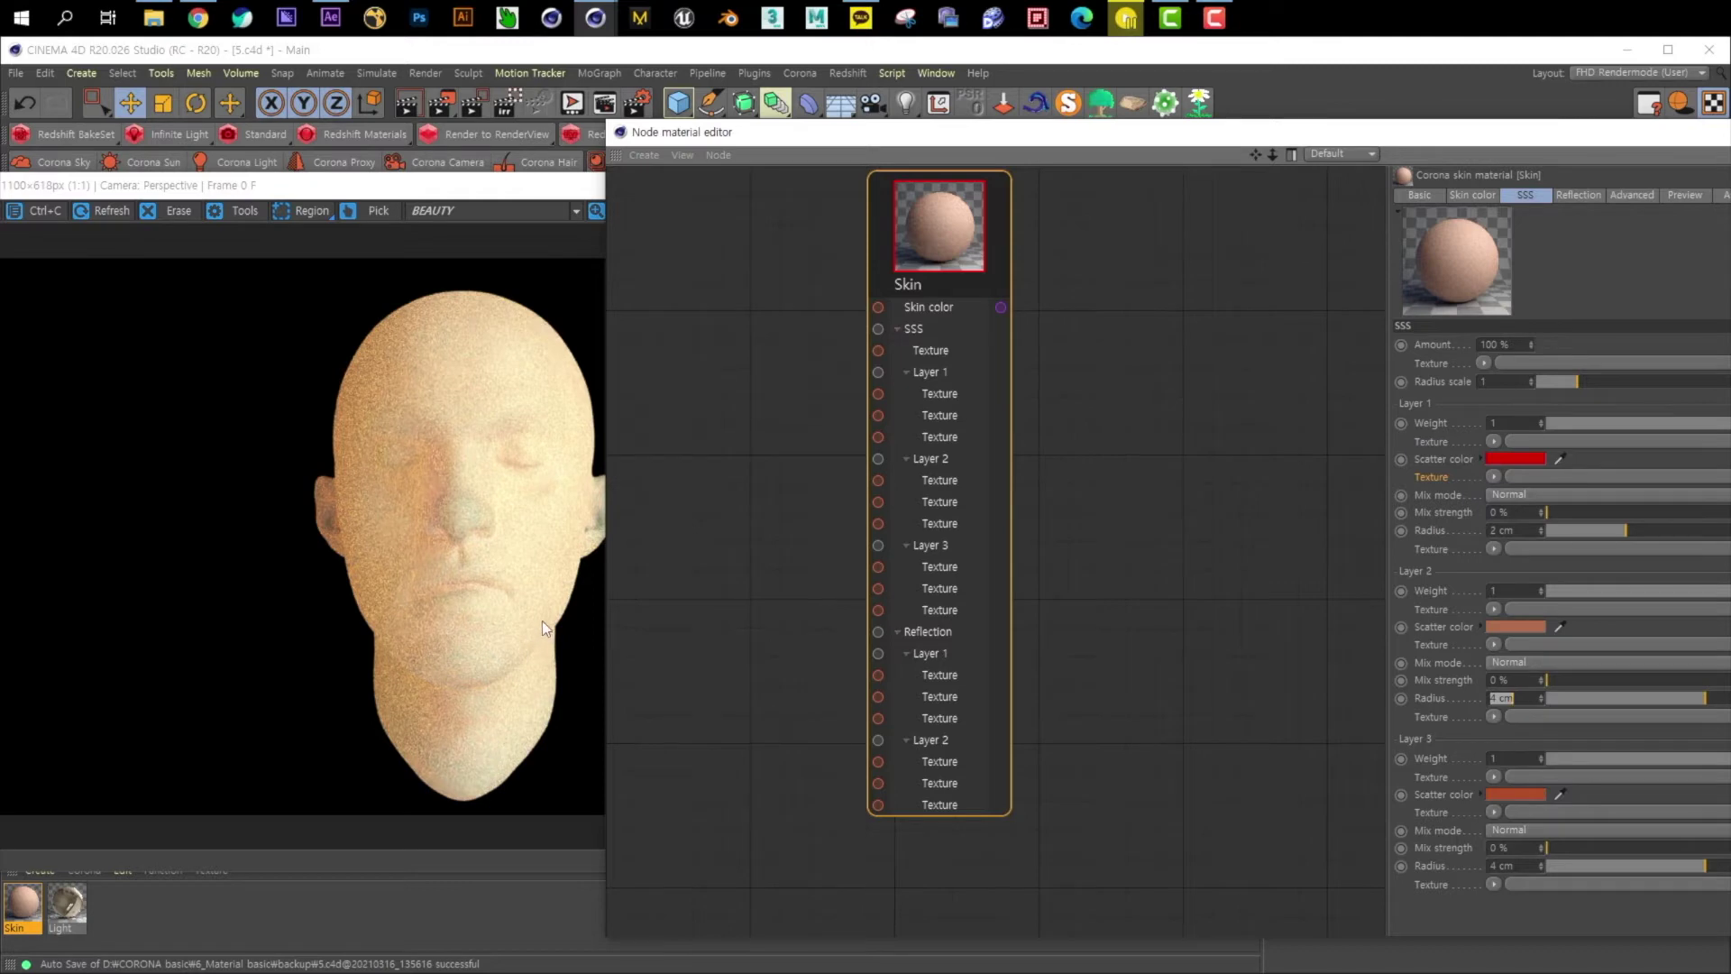
key(Return)
key(ctrl+z)
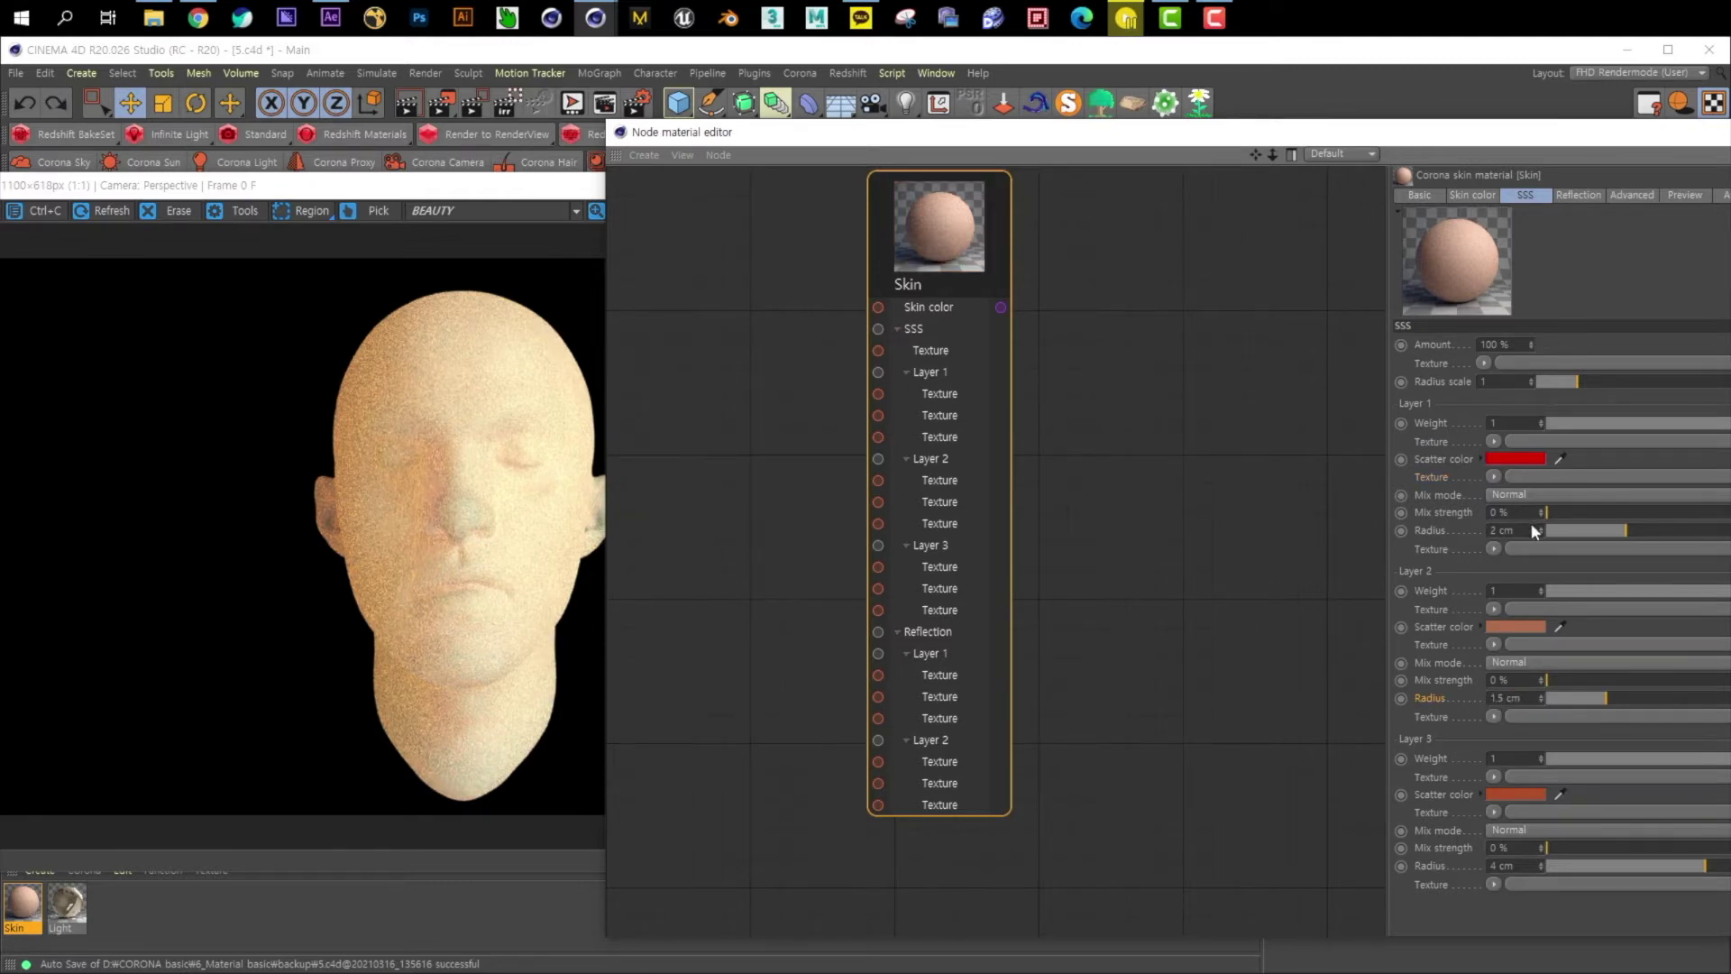
- Set the radius of SSS Layer 1 to 1 cm
click(1513, 531)
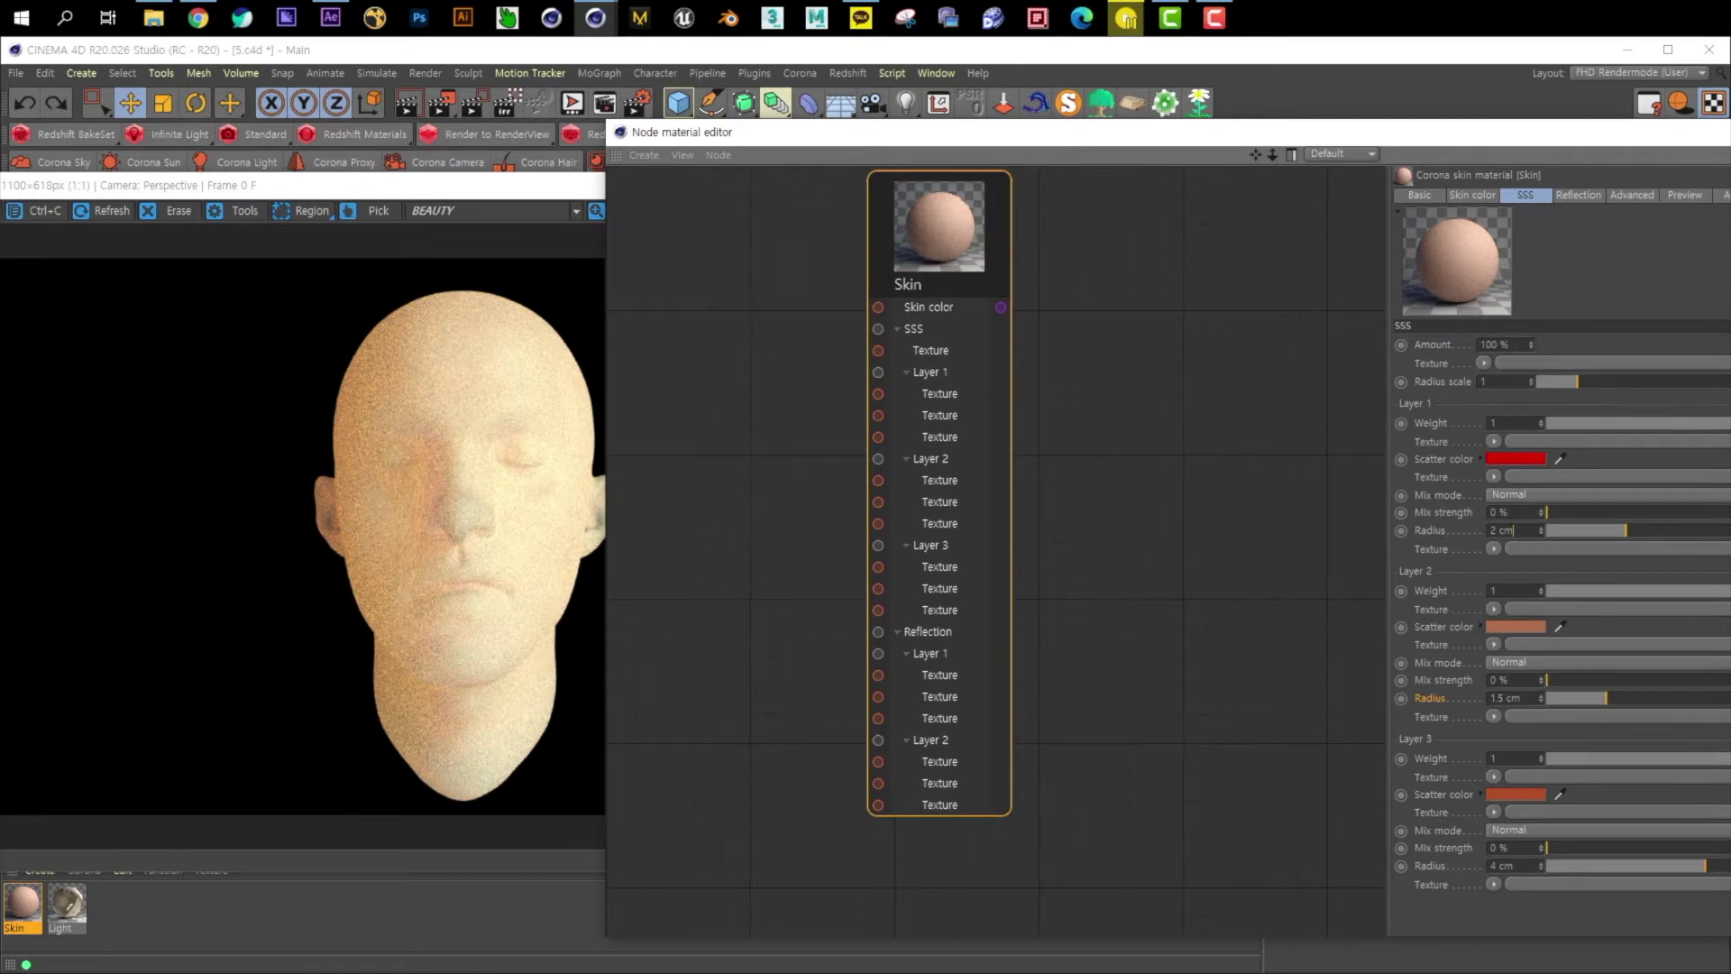
key(BackSpace)
key(BackSpace)
key(BackSpace)
key(BackSpace)
text(1)
key(Return)
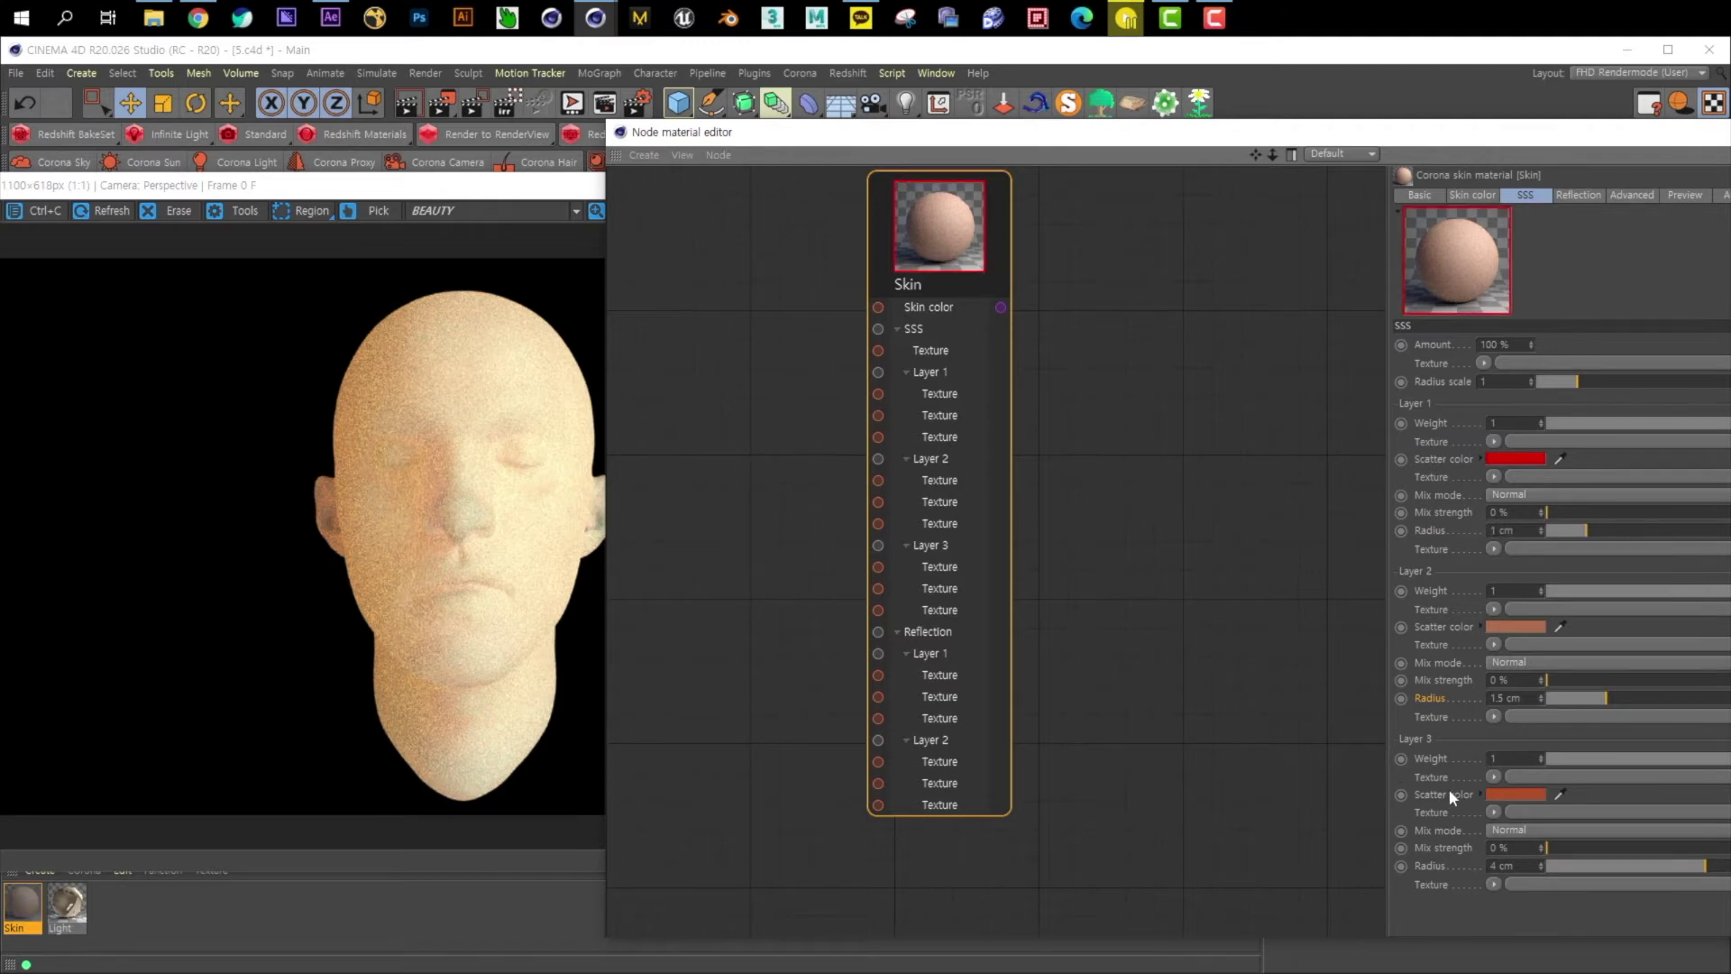
- Set the scatter color of SSS Layer 3 to blue with hue 208°
click(1504, 794)
click(1560, 791)
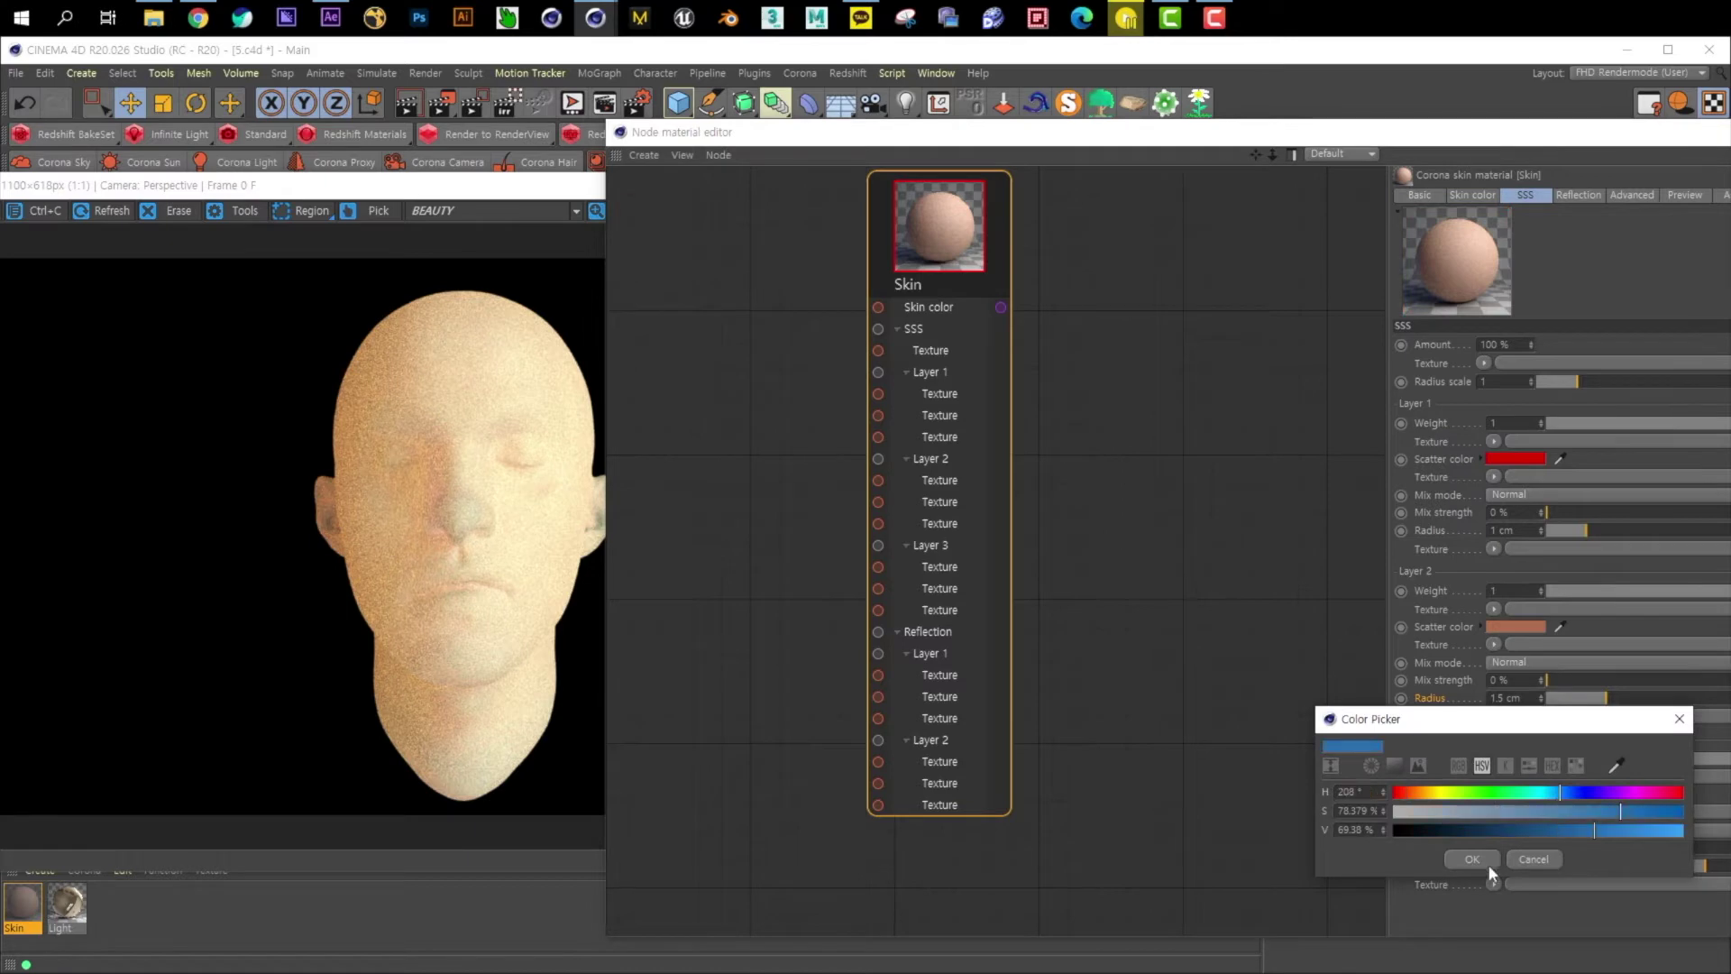
click(1471, 861)
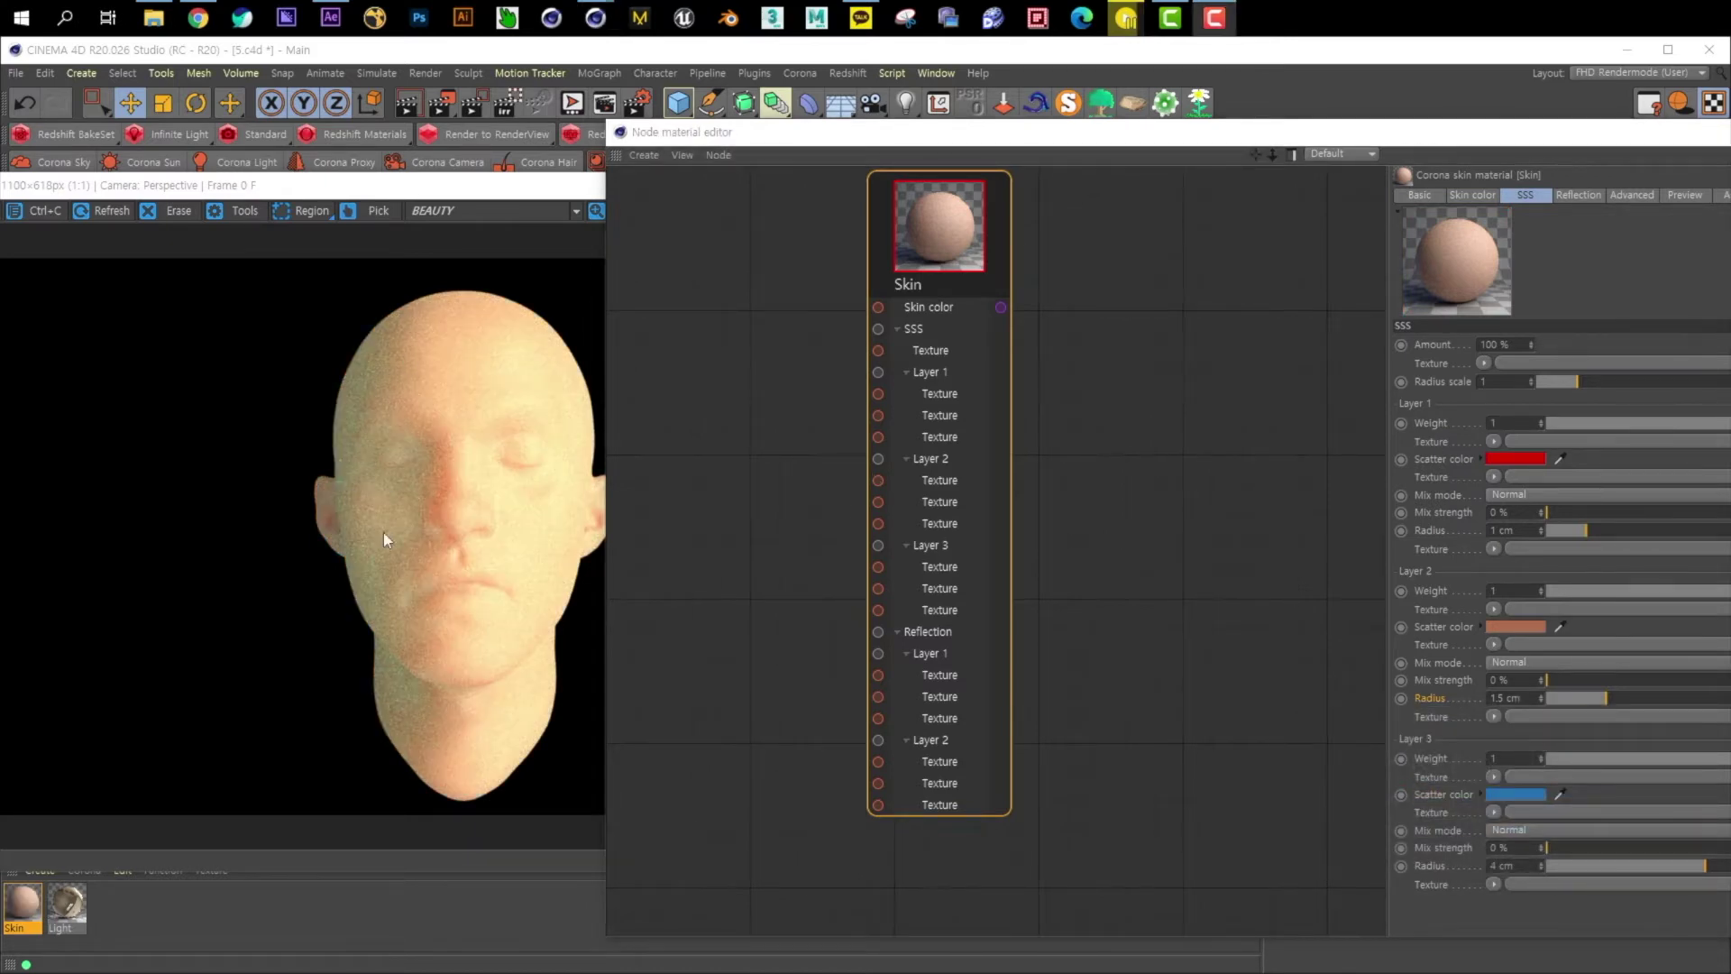
- Darken and saturate the skin color by setting its value to 60% and its saturation to 51%
click(1469, 195)
double_click(1513, 444)
text(60)
key(Return)
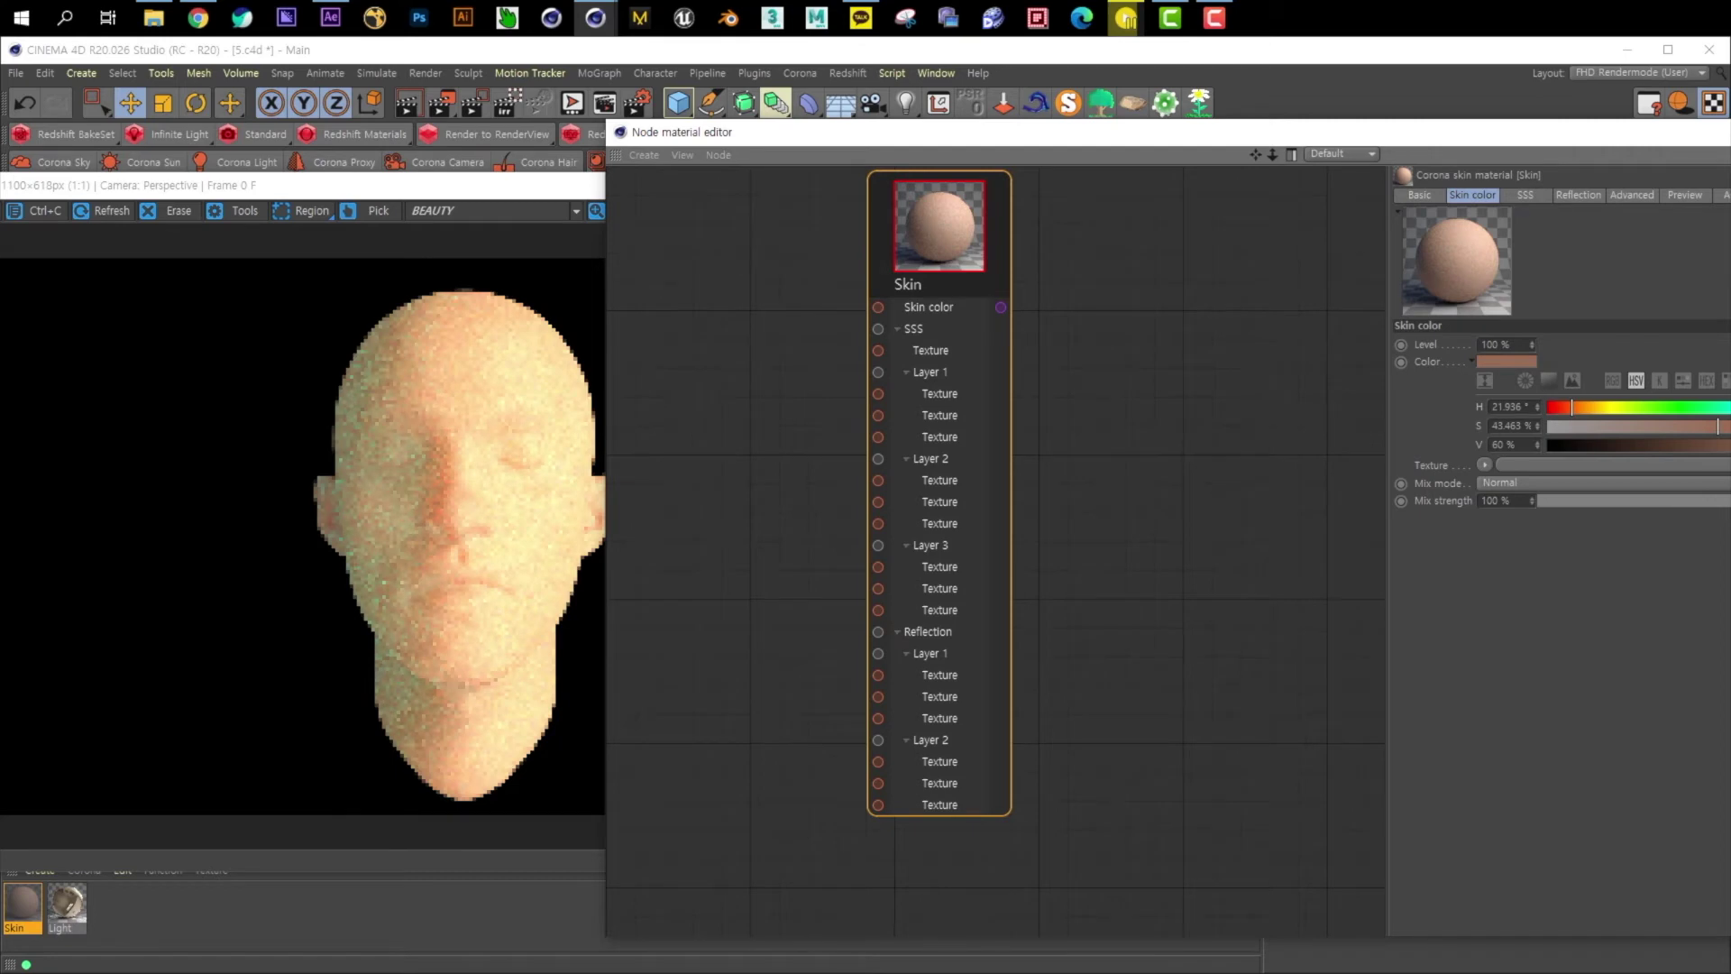
text(51)
key(Return)
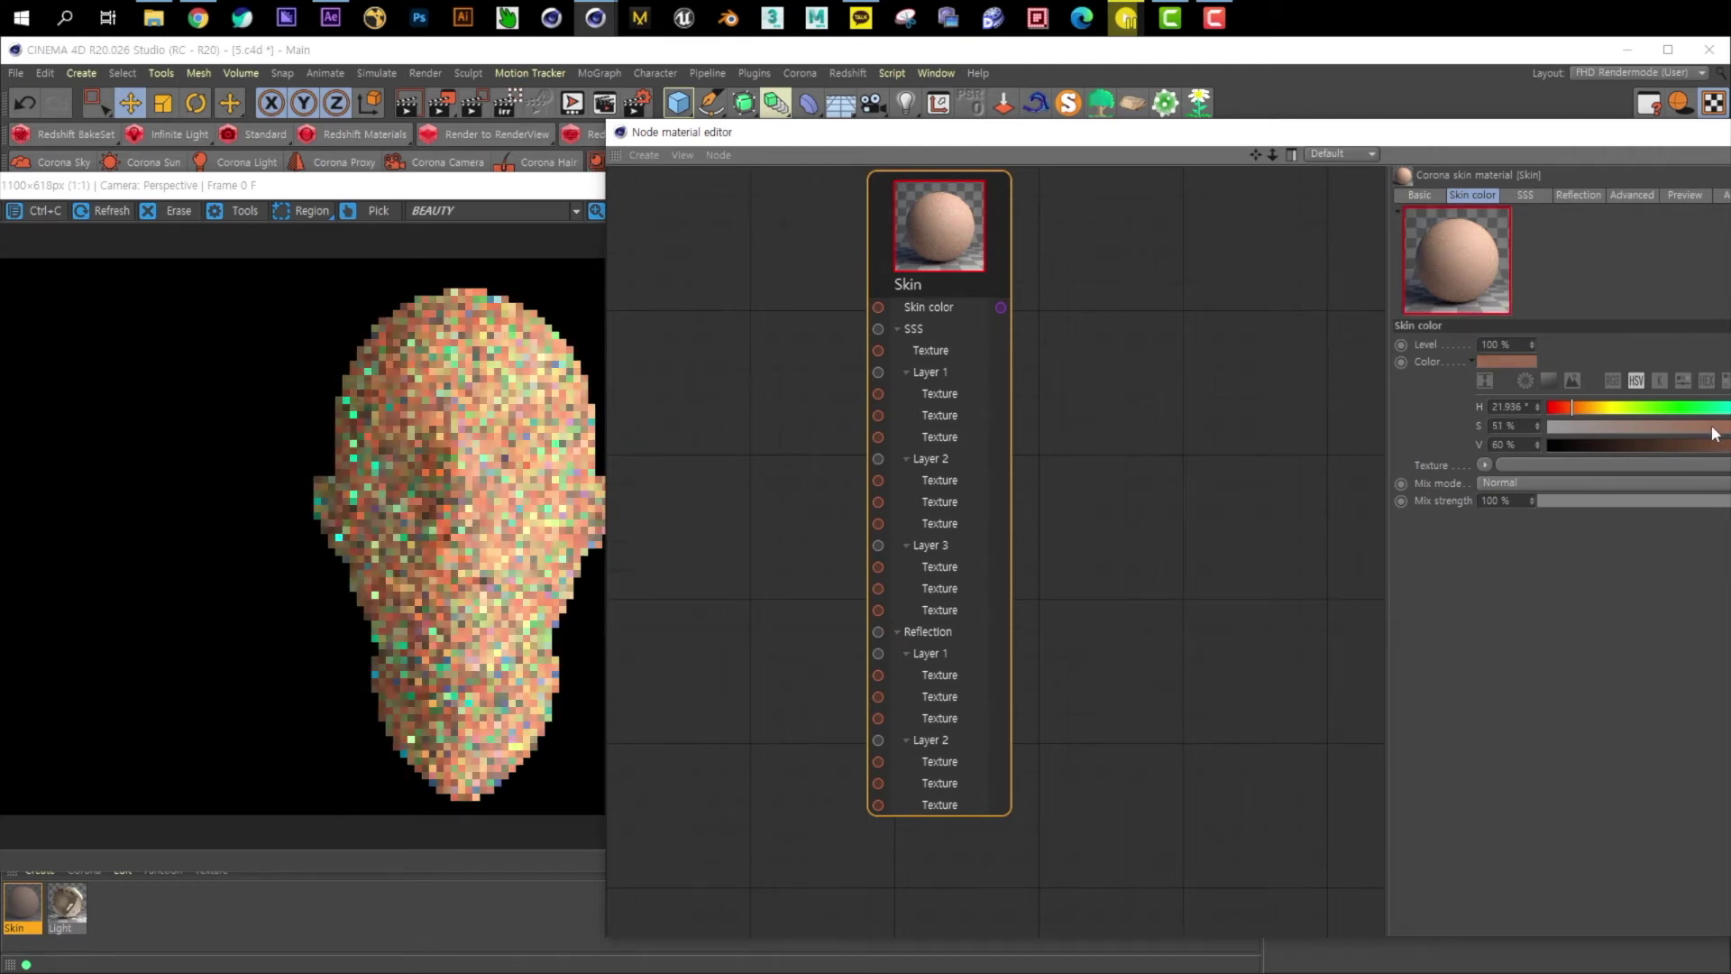
- Try a glossiness of 1 for reflection Layer 1 and set it back to 0.5
click(1527, 196)
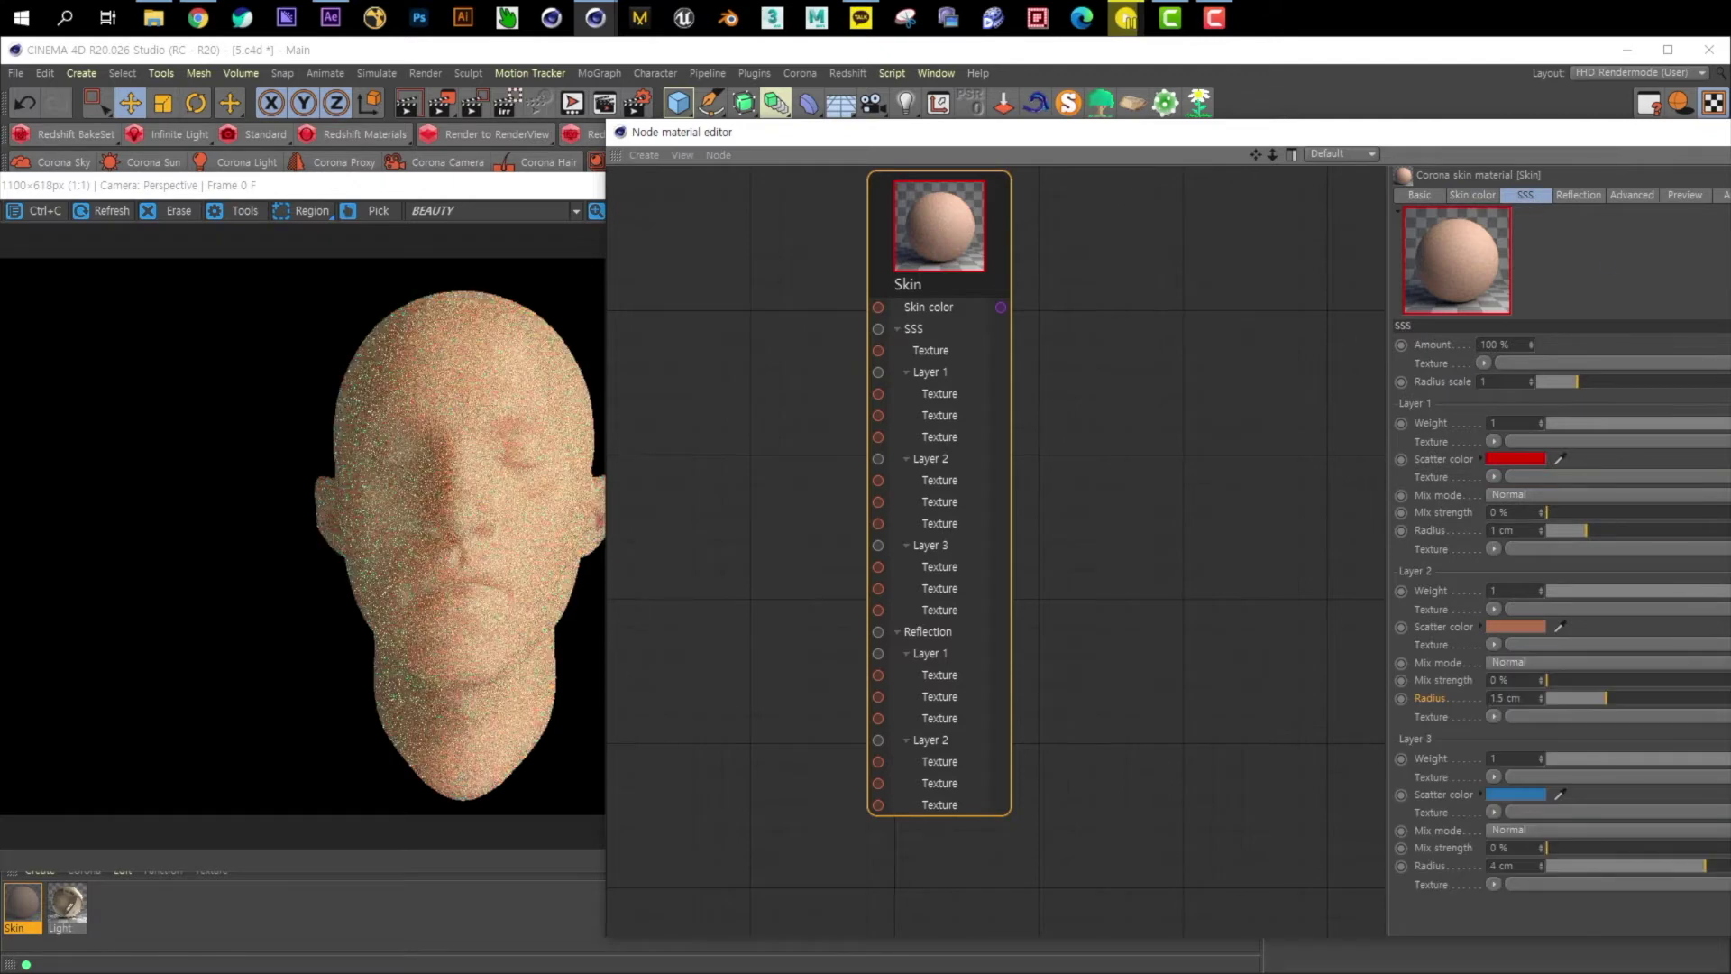
click(1579, 195)
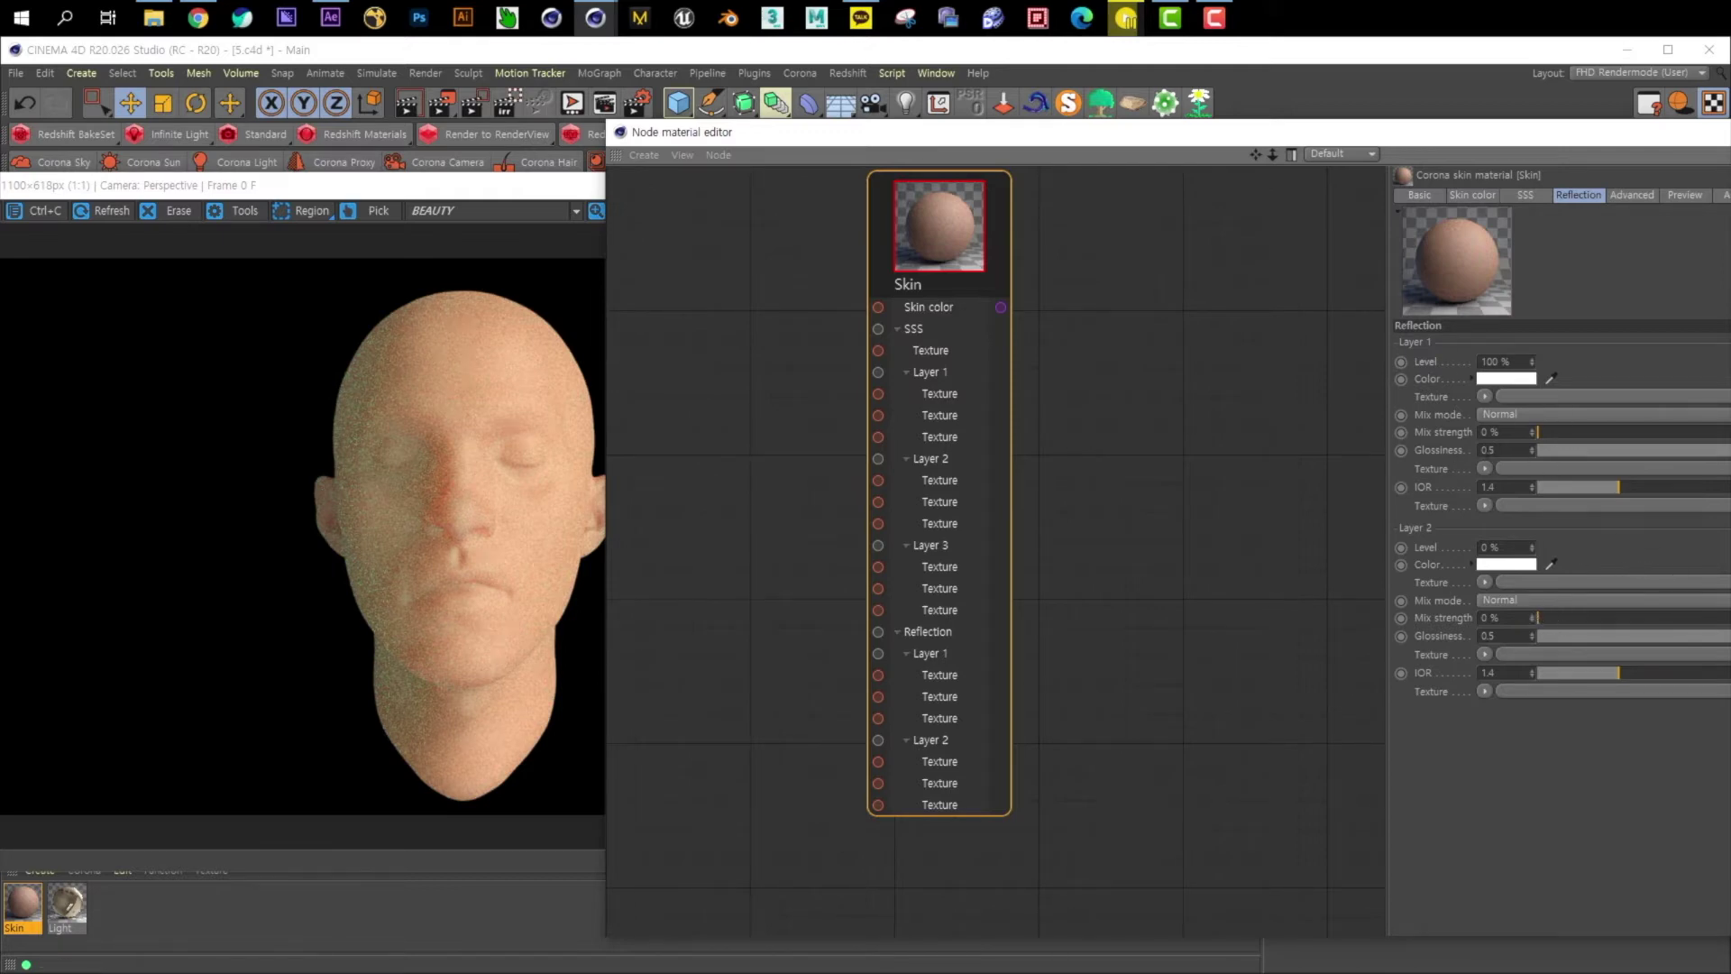
text(1)
key(Return)
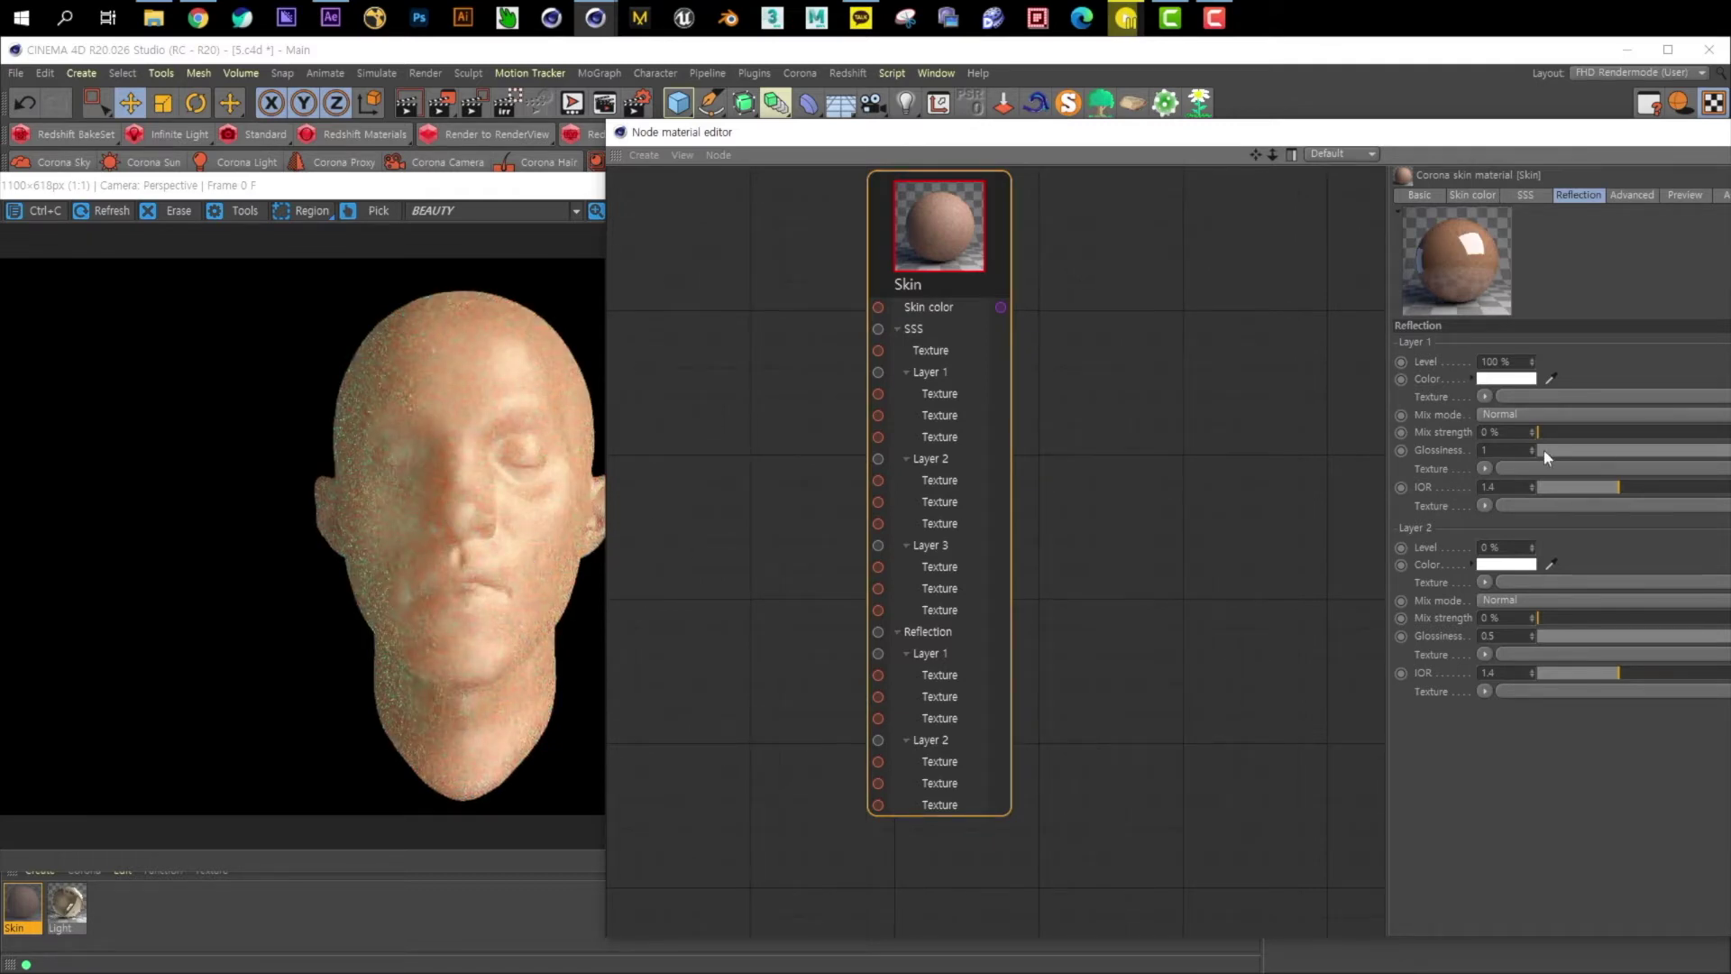
double_click(1492, 451)
text(0.5)
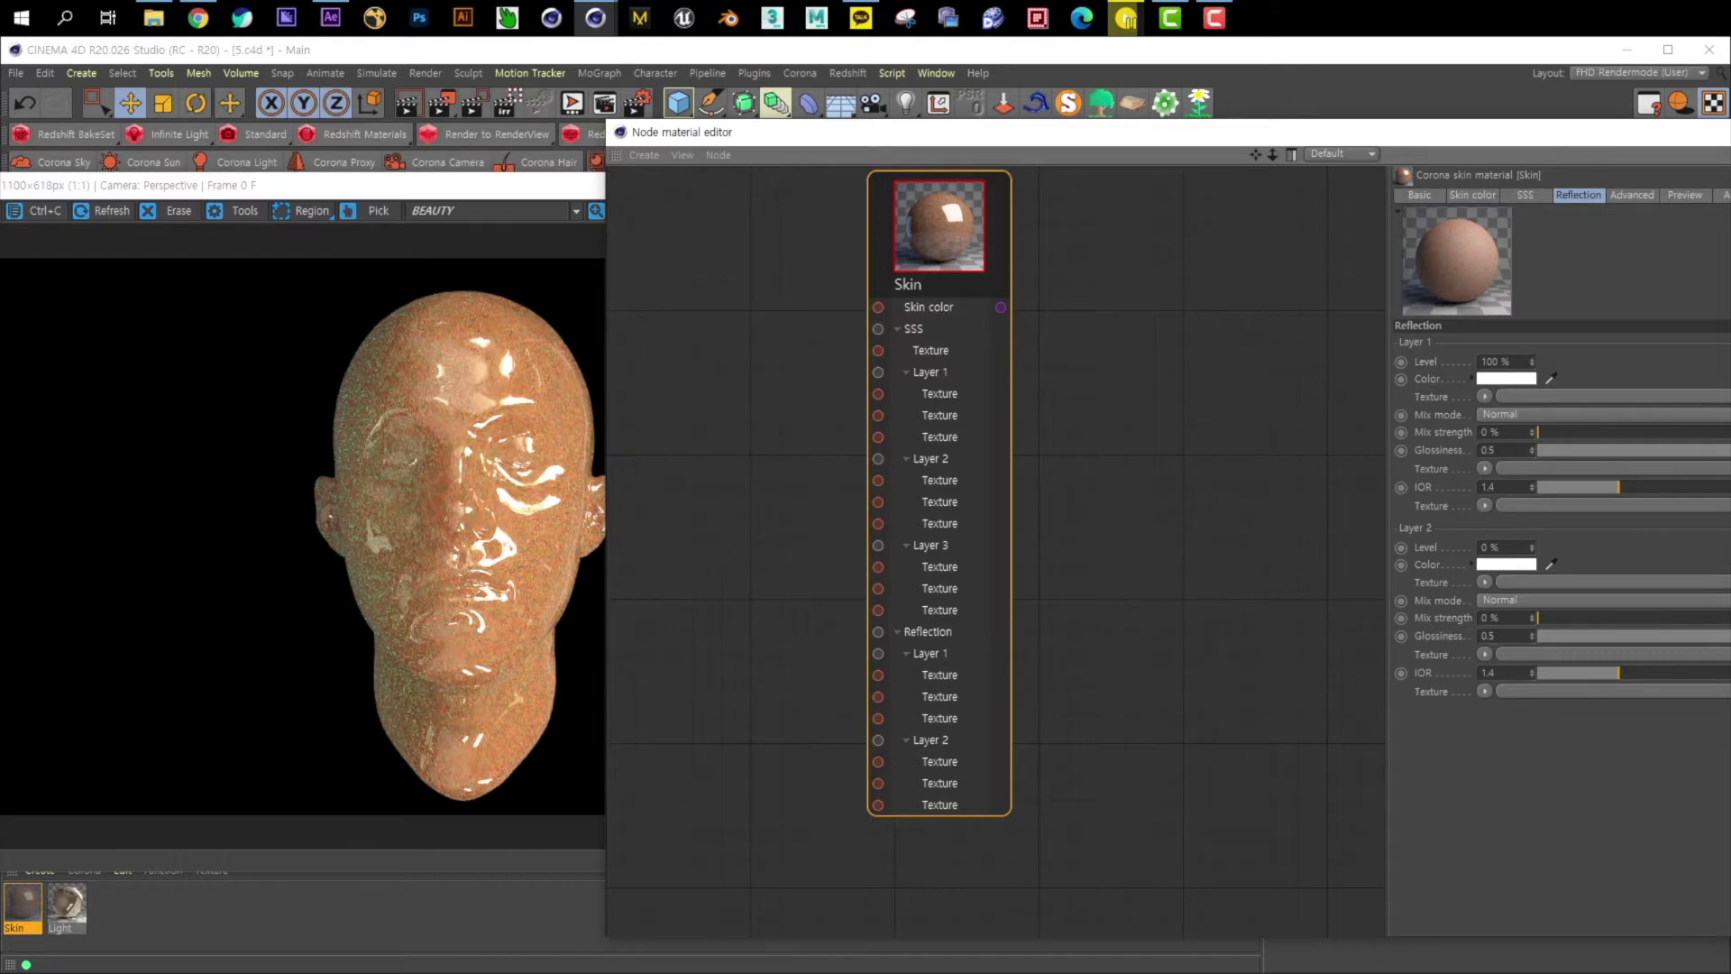
- Set the level of reflection Layer 2 to 40%
double_click(1513, 548)
text(40)
key(Return)
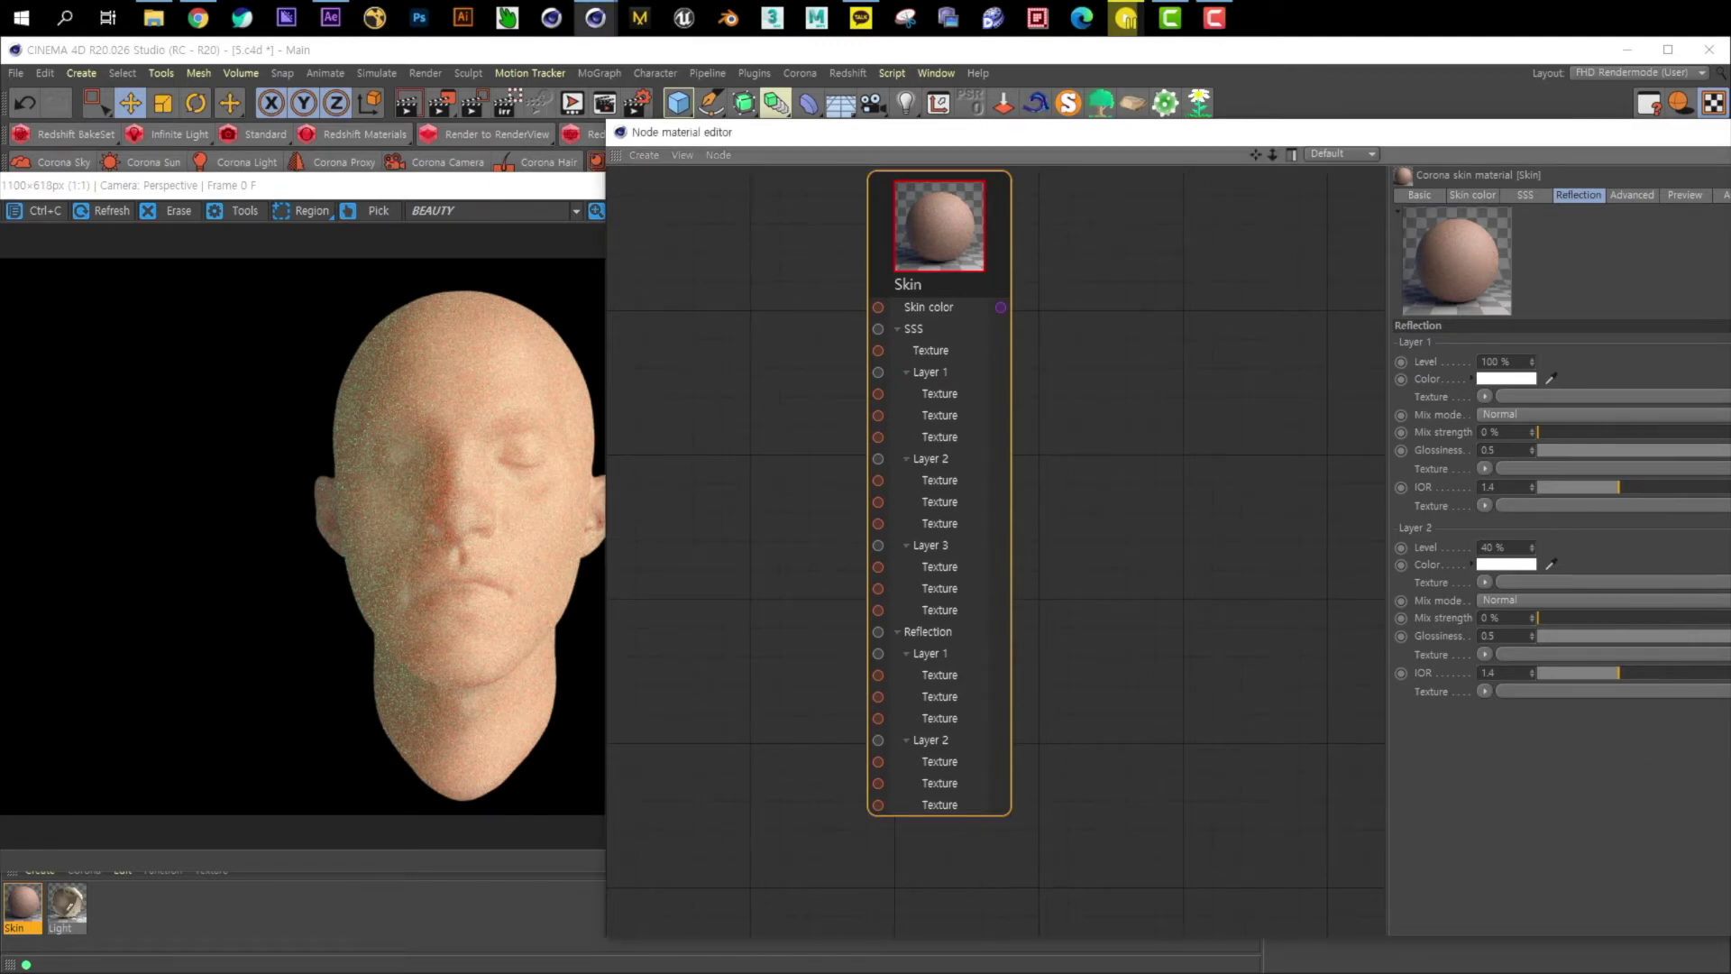
- Move the Skin material node aside to free space for texture nodes in the graph
drag(906, 199, 1074, 248)
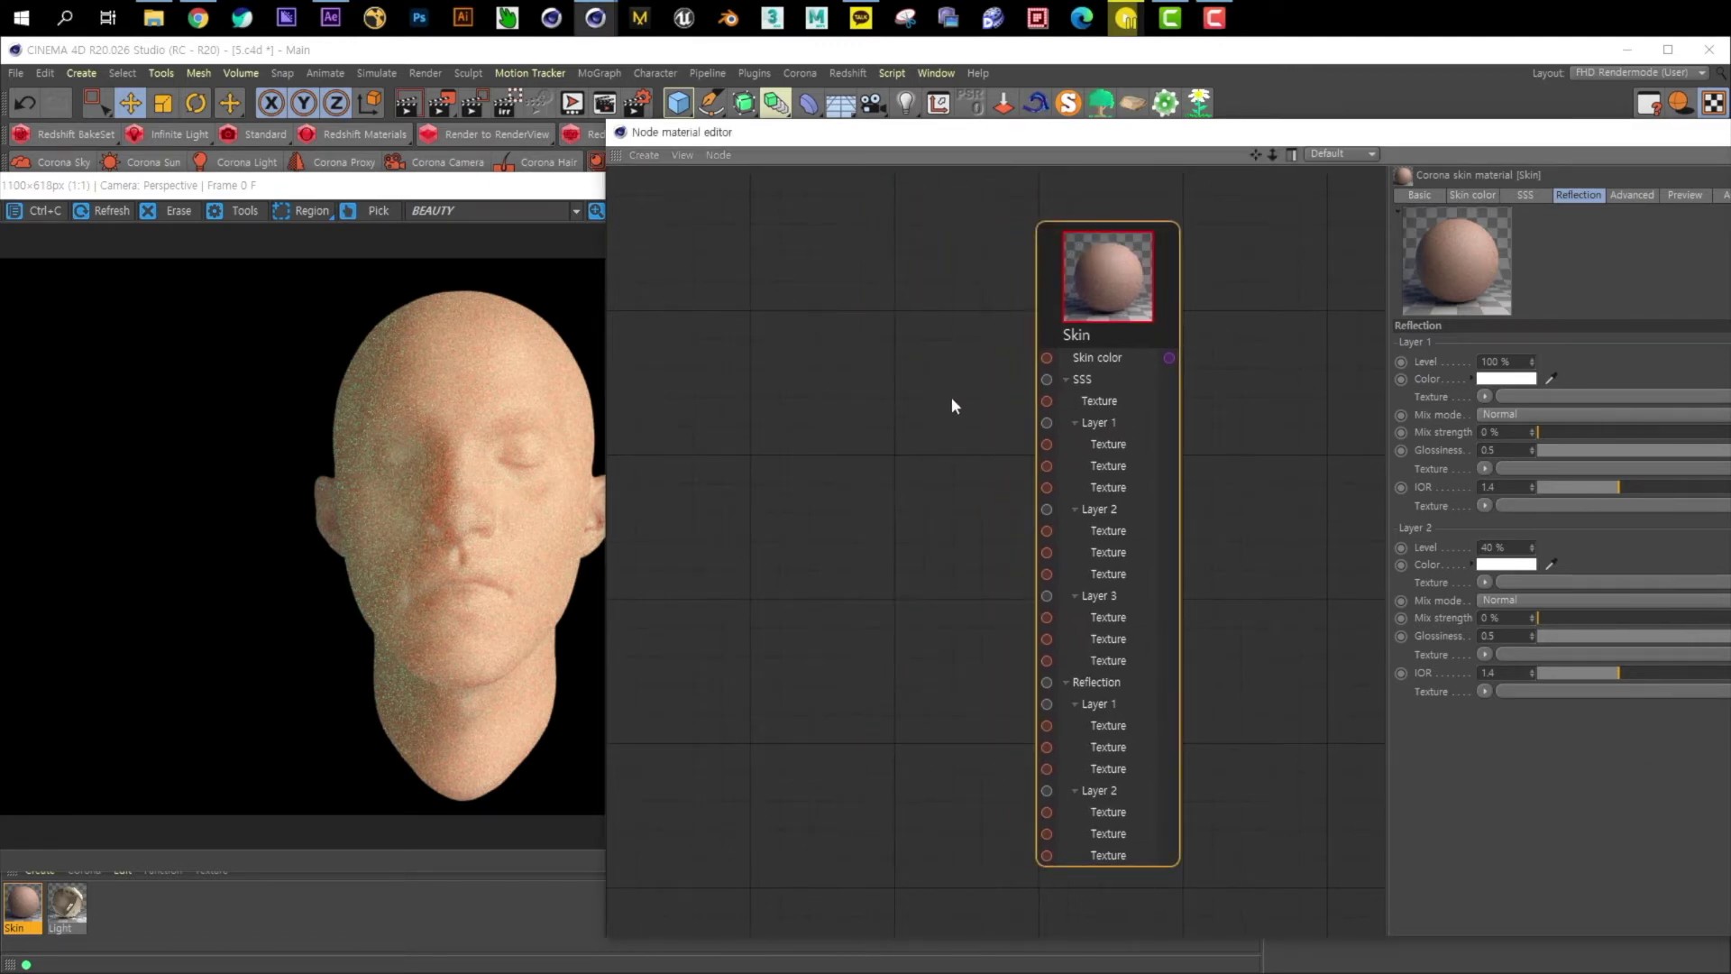
click(906, 417)
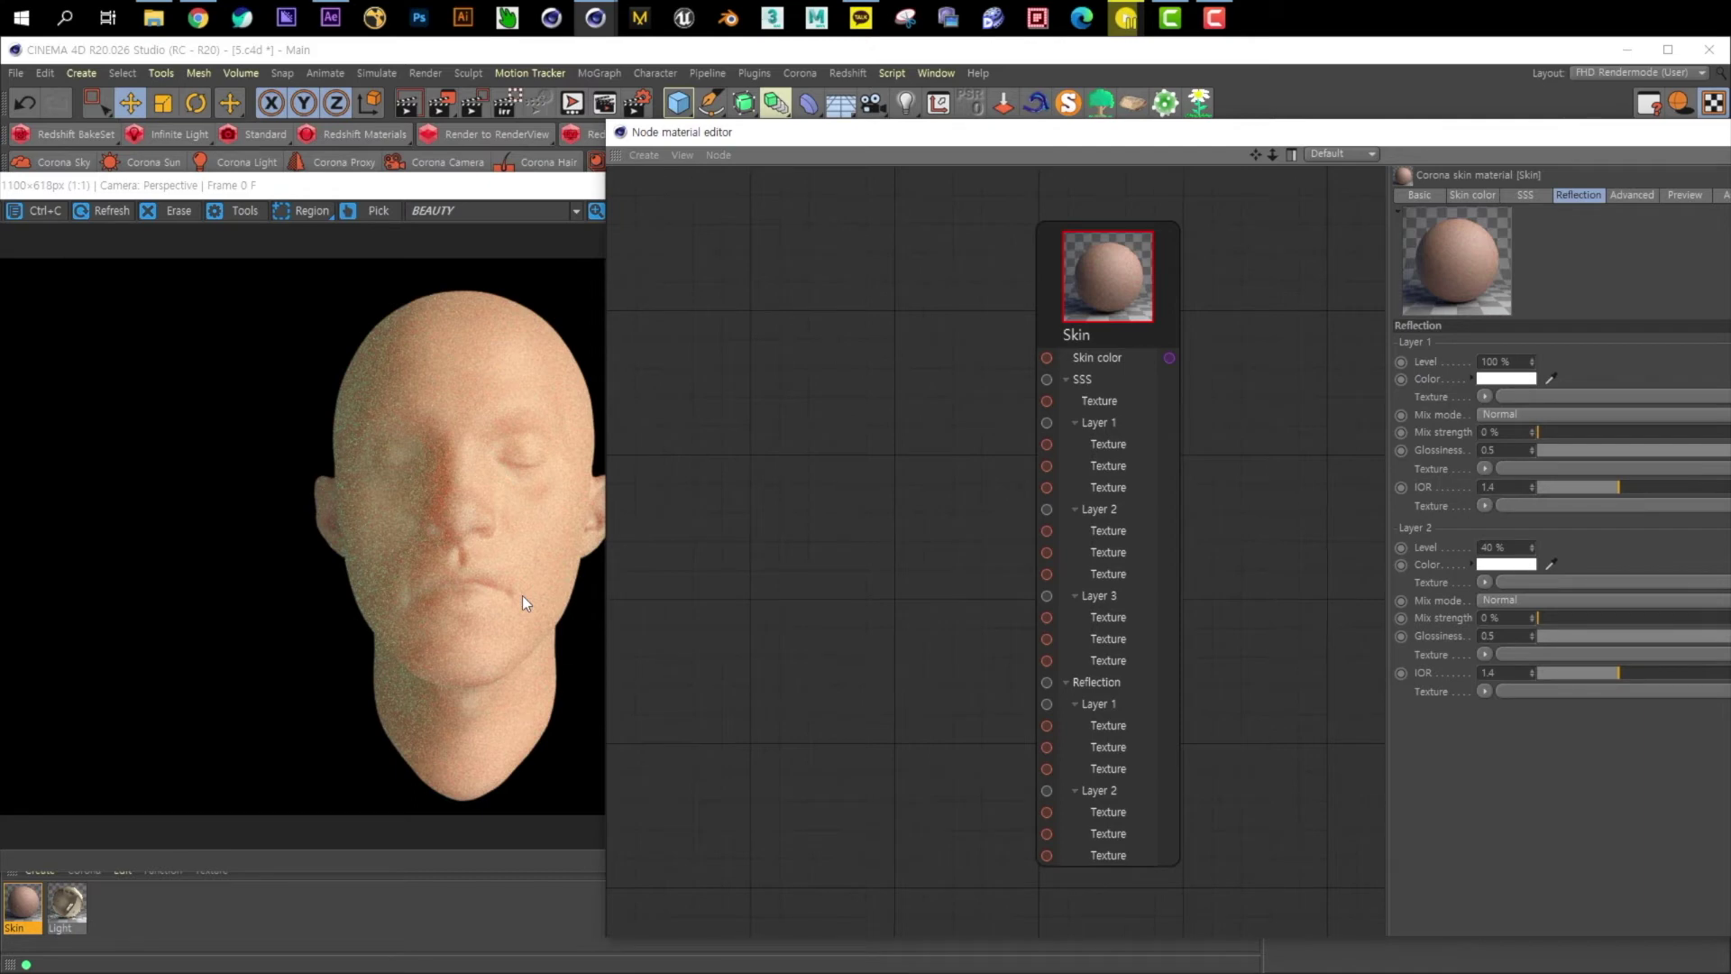
drag(1123, 244, 1194, 241)
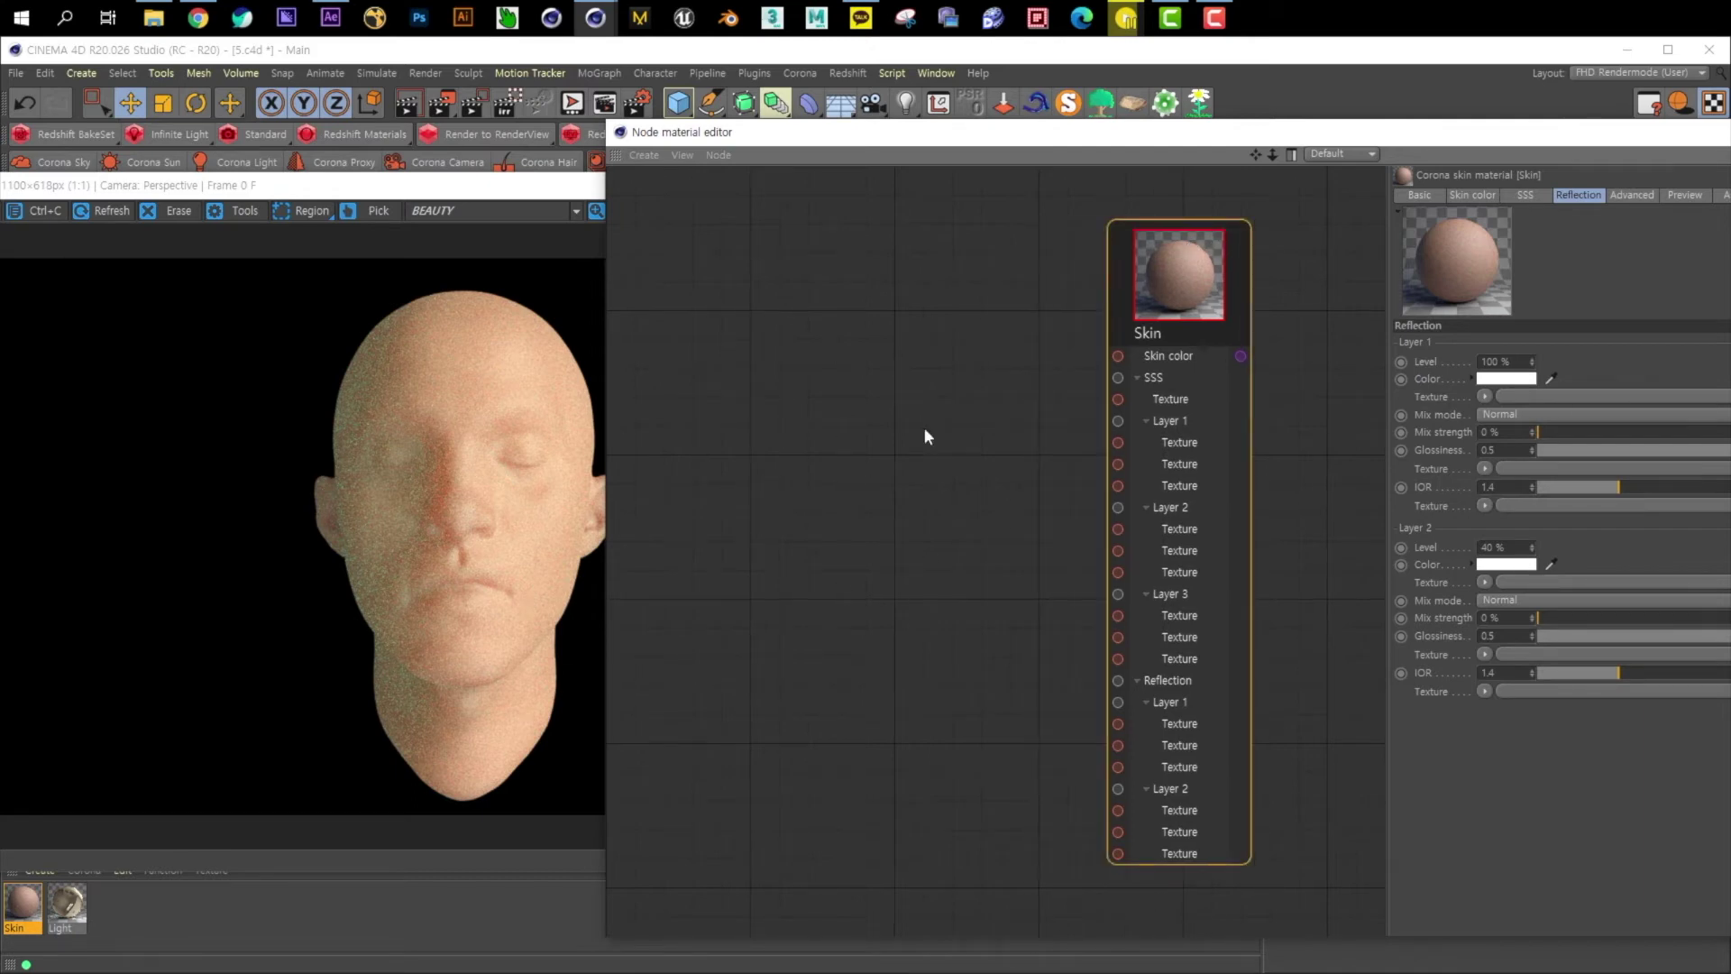
- Add a bitmap shader using macro-shot-of-the-skin-8PPT2RV.jpg from the 2D Sources Leather folder, accepting the project copy prompt
right_click(760, 447)
mouse_move(807, 484)
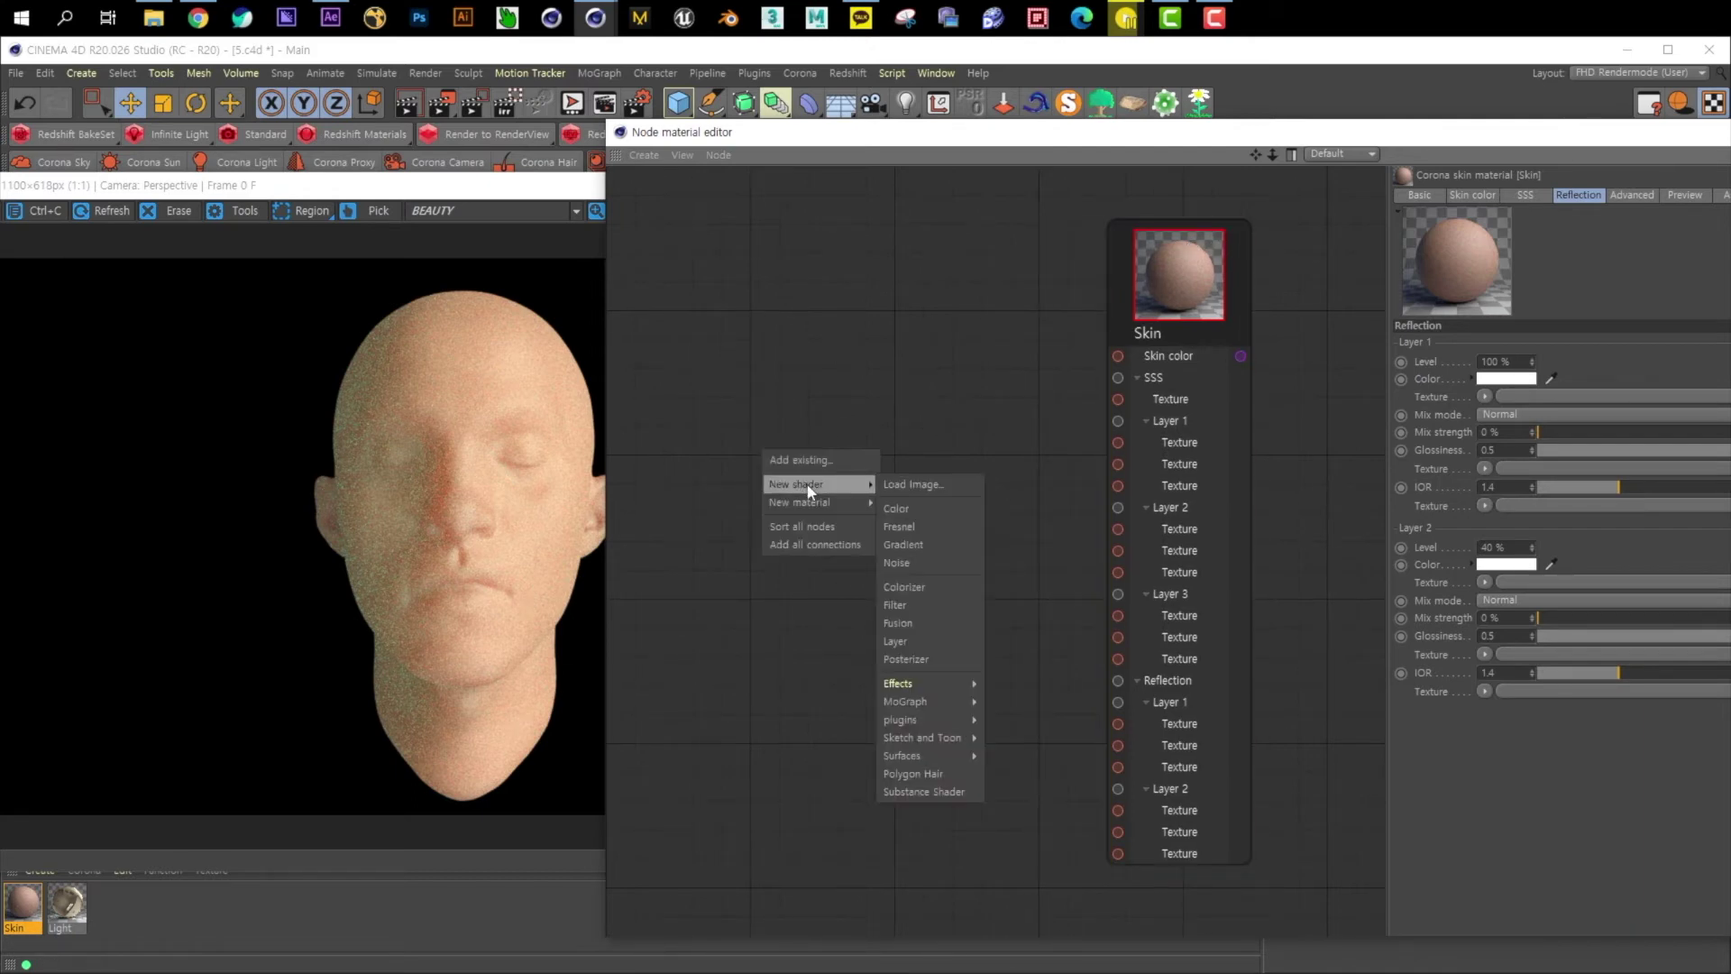
click(917, 484)
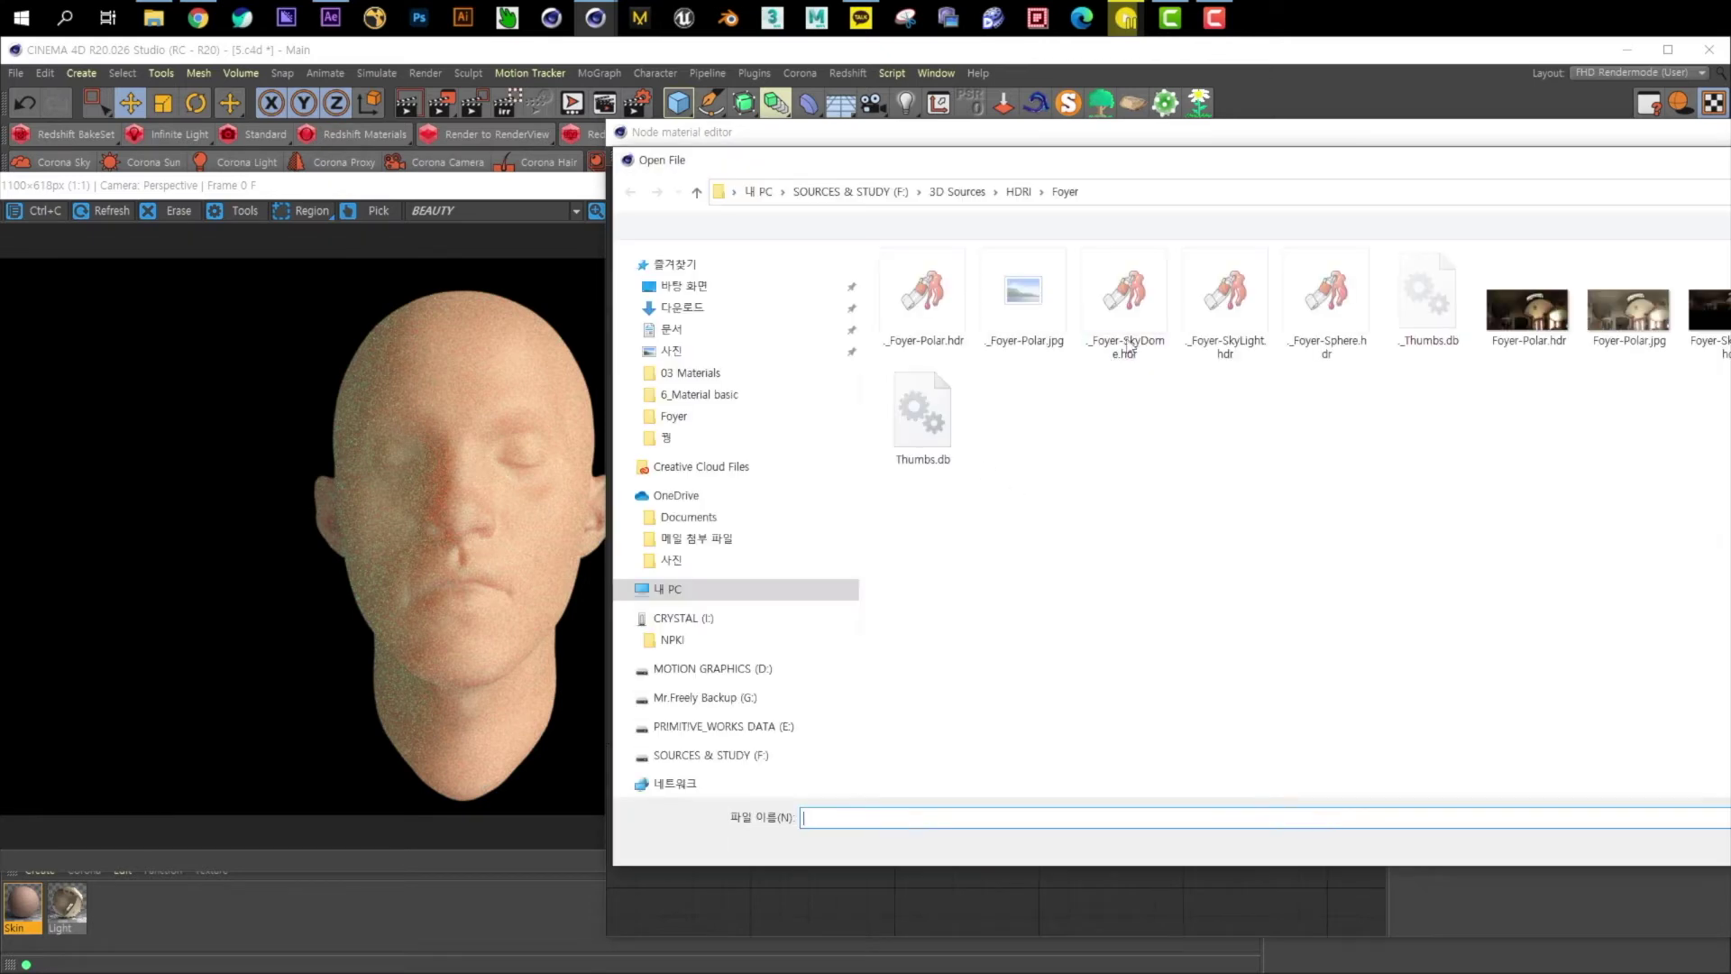
click(857, 192)
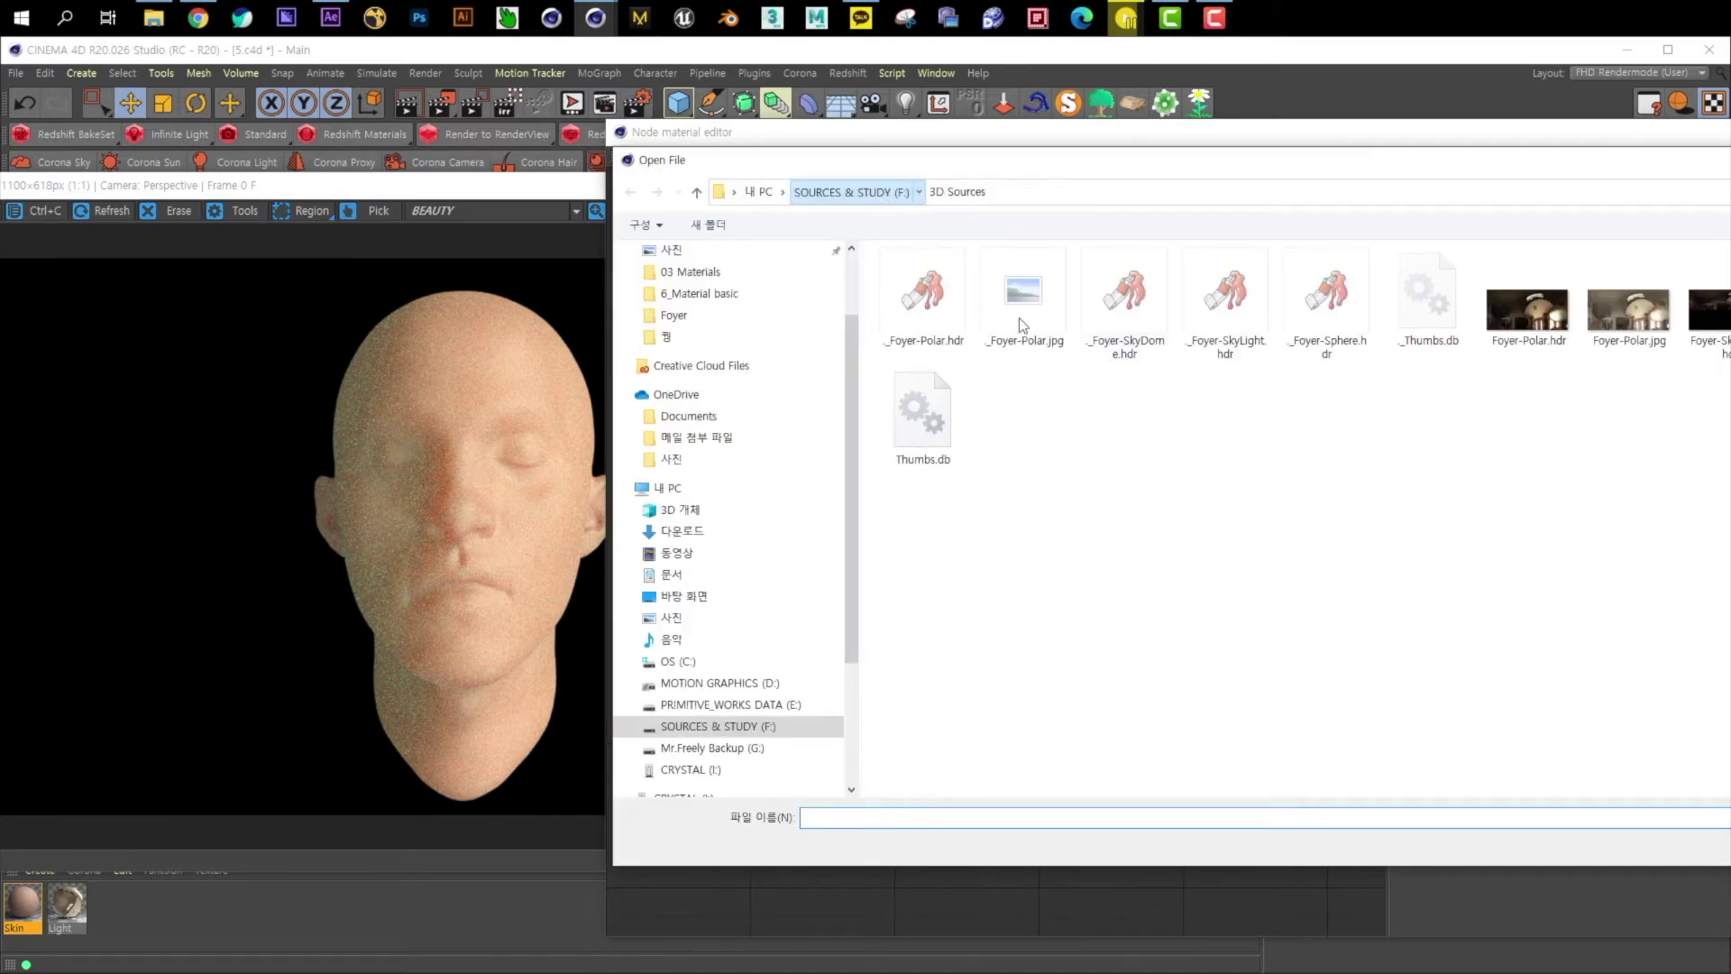
double_click(929, 277)
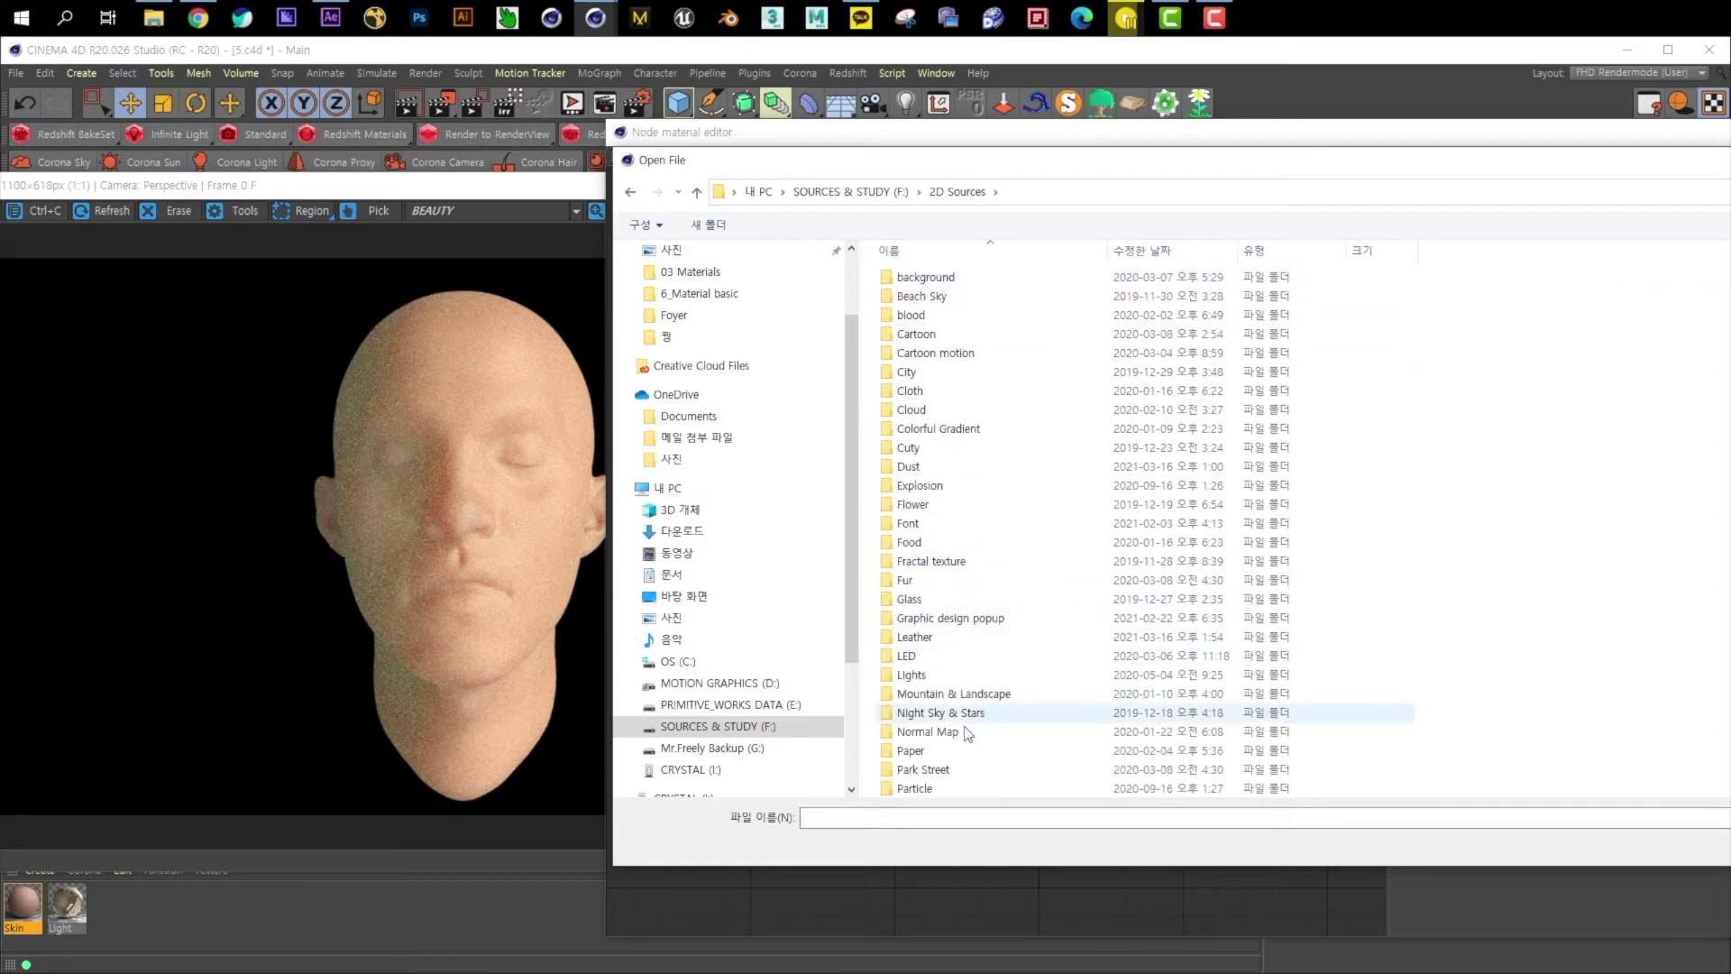
double_click(956, 640)
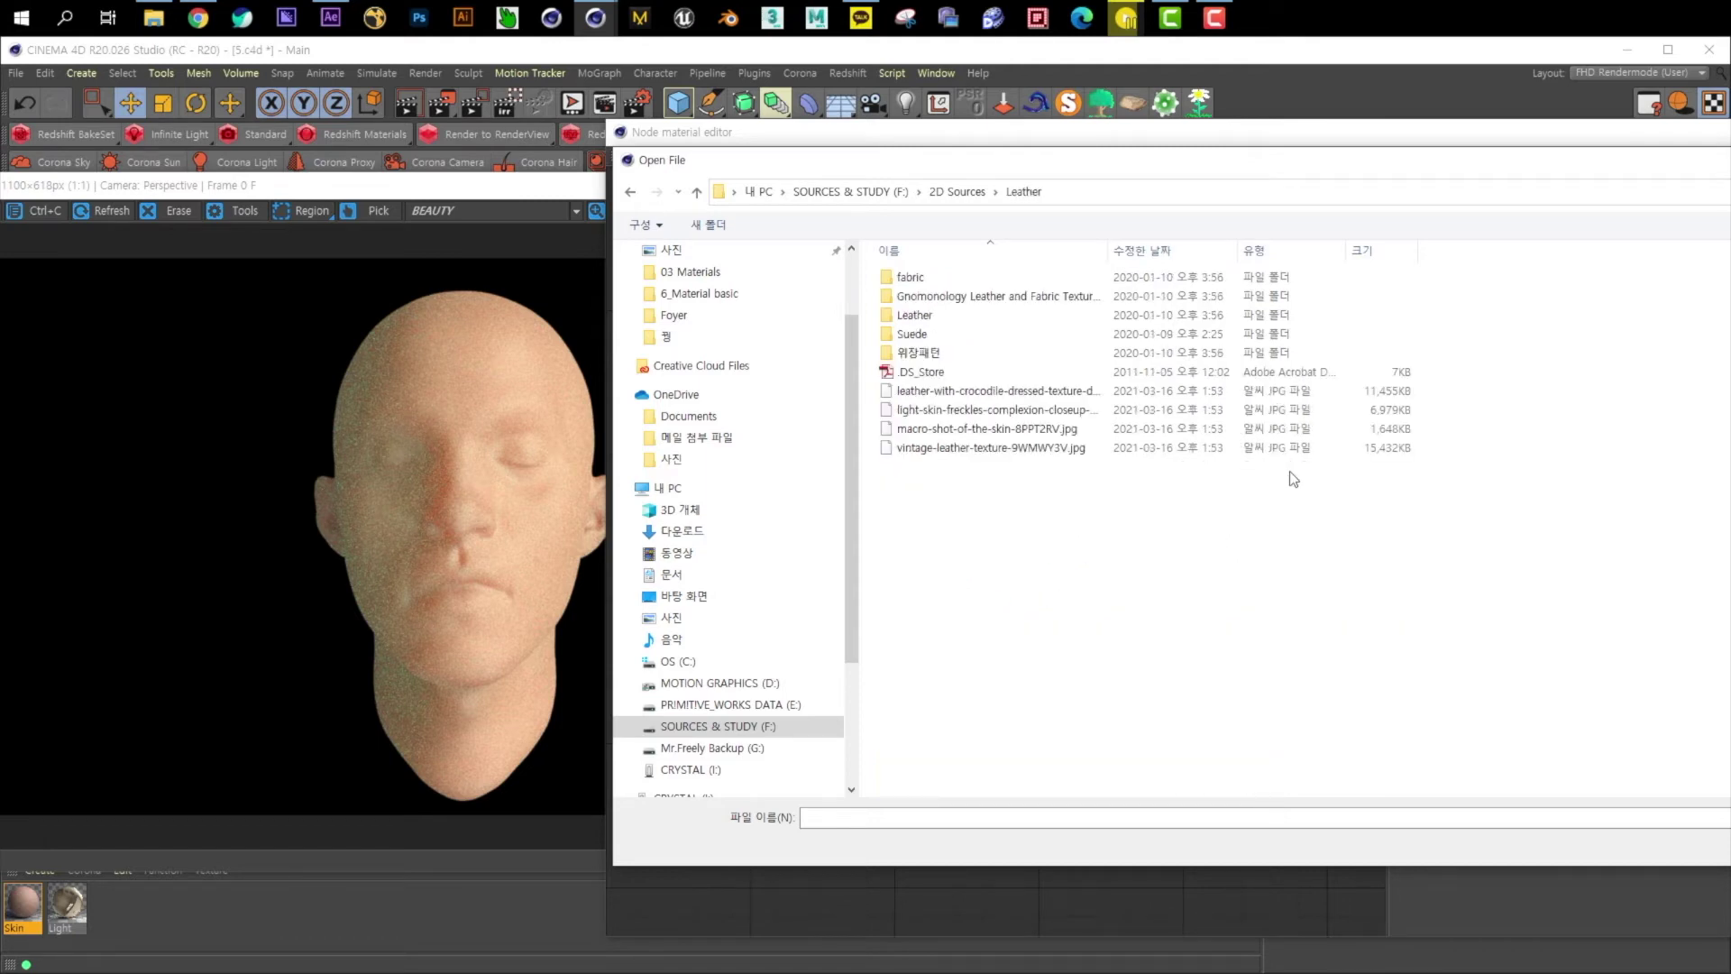
right_click(1020, 503)
click(1299, 538)
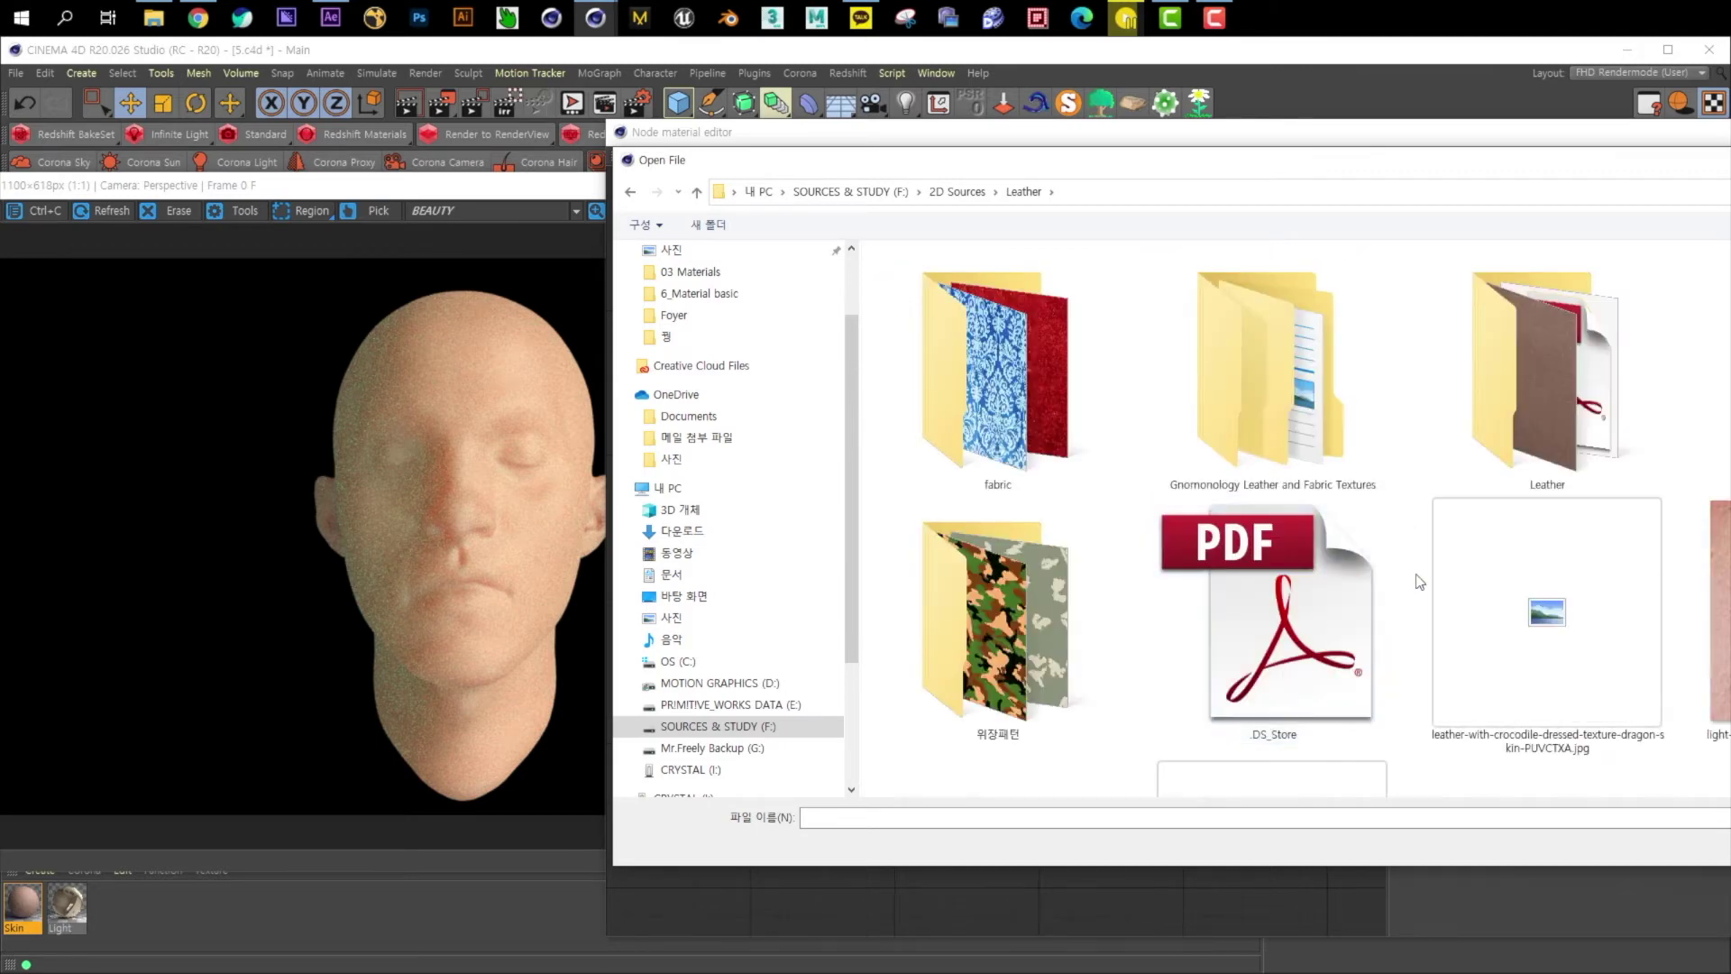
scroll(1420, 581, down, 2)
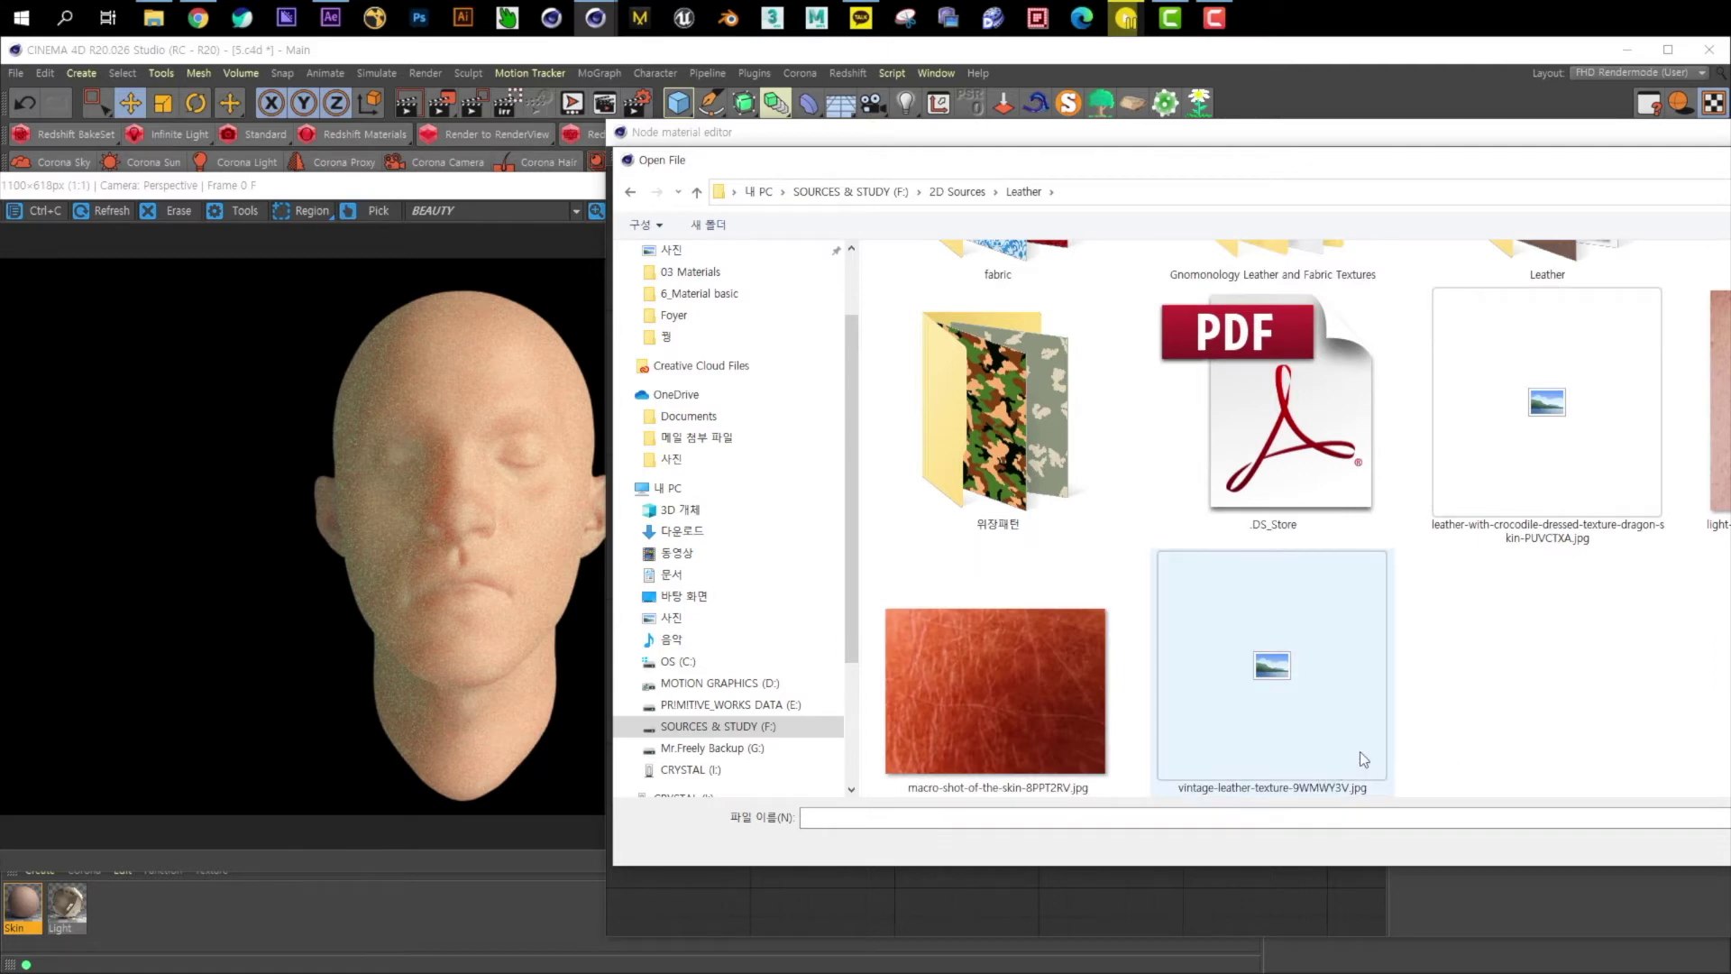
double_click(1020, 712)
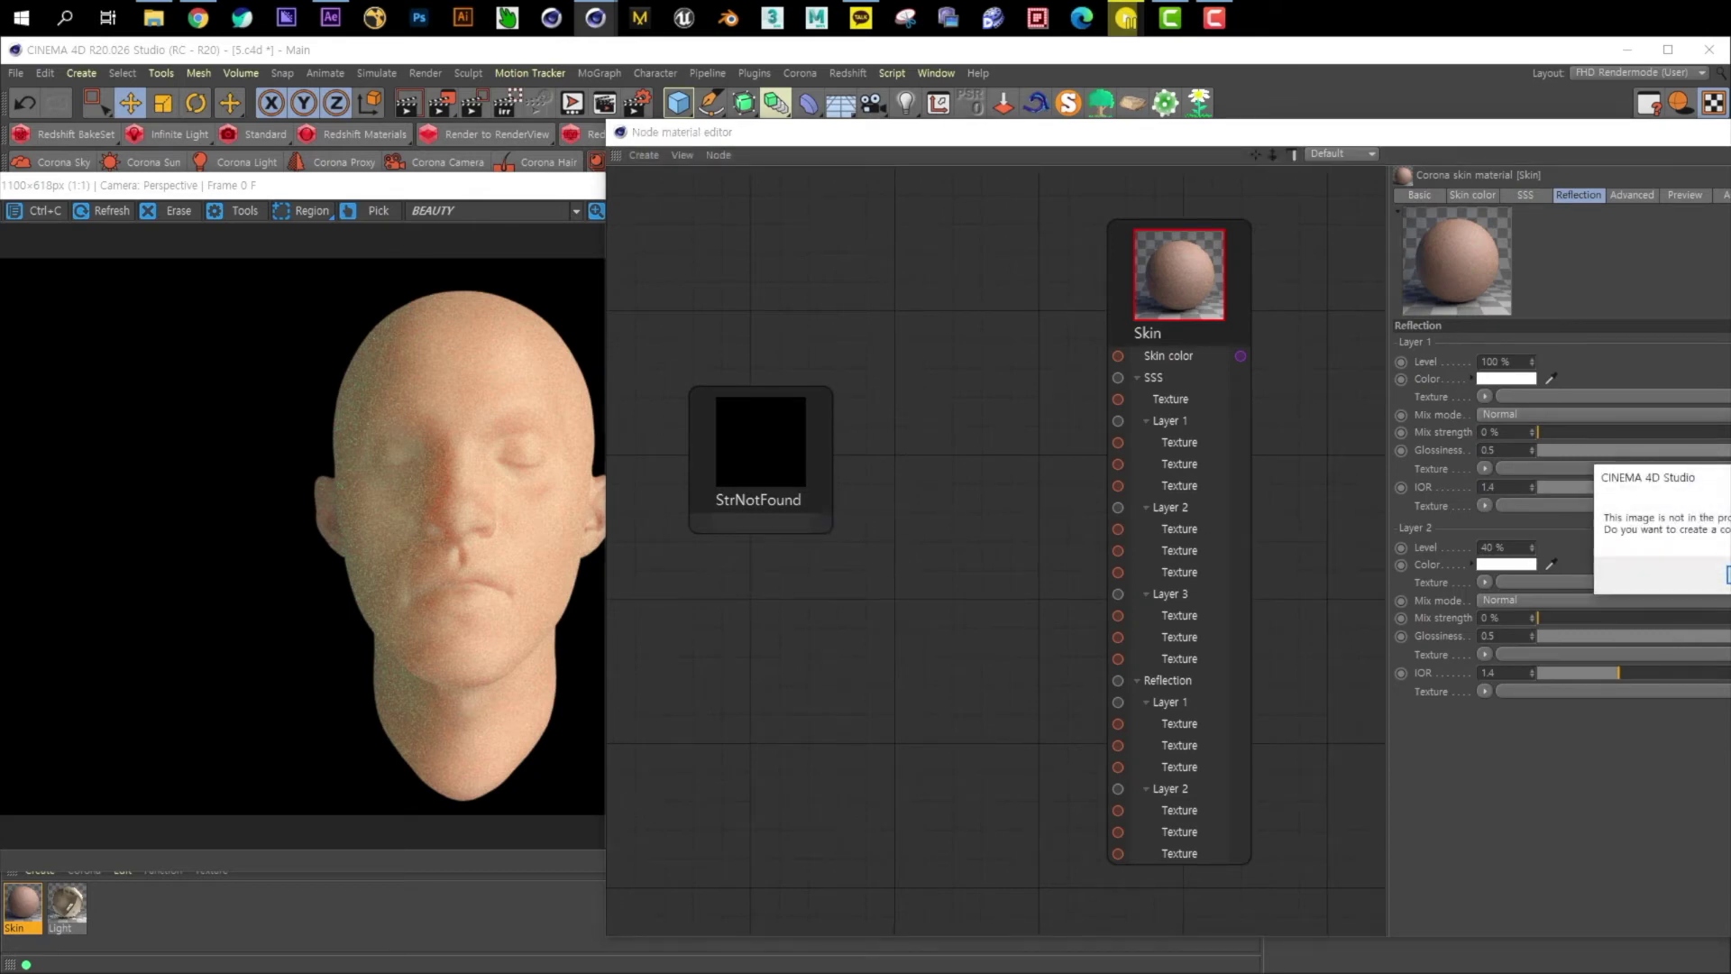
key(Return)
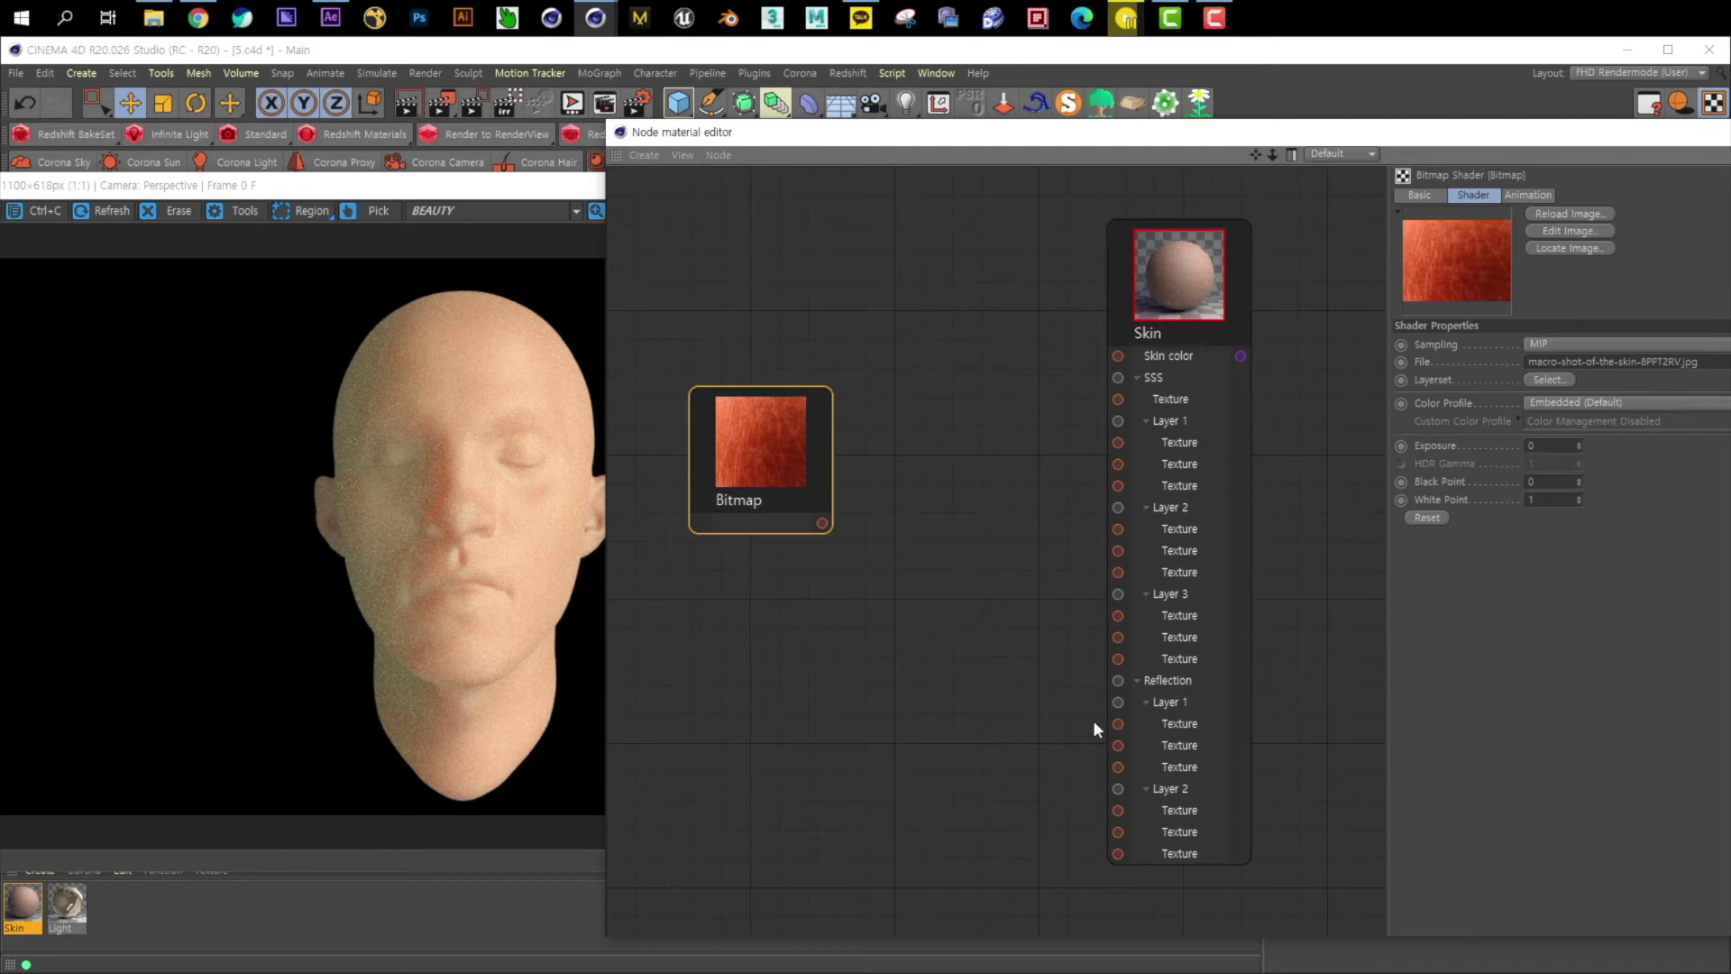
- Connect the bitmap to the color texture input of reflection Layer 1, then bring the render view to the front
drag(823, 523, 1118, 723)
drag(766, 452, 823, 598)
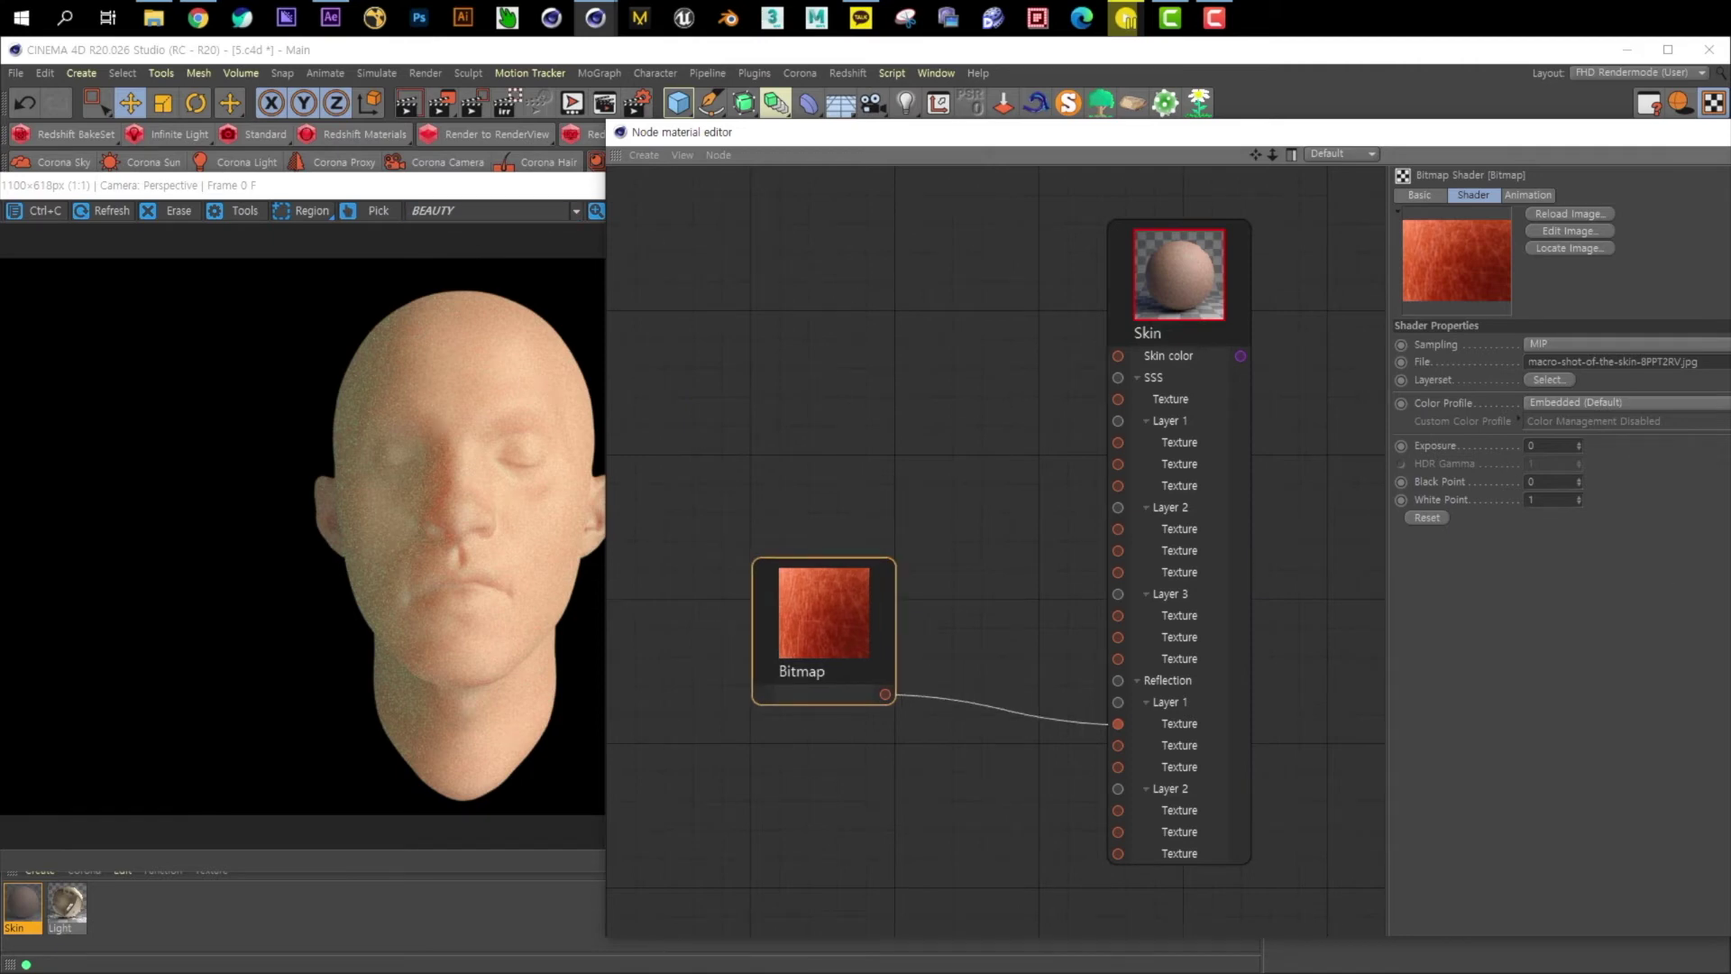
click(476, 189)
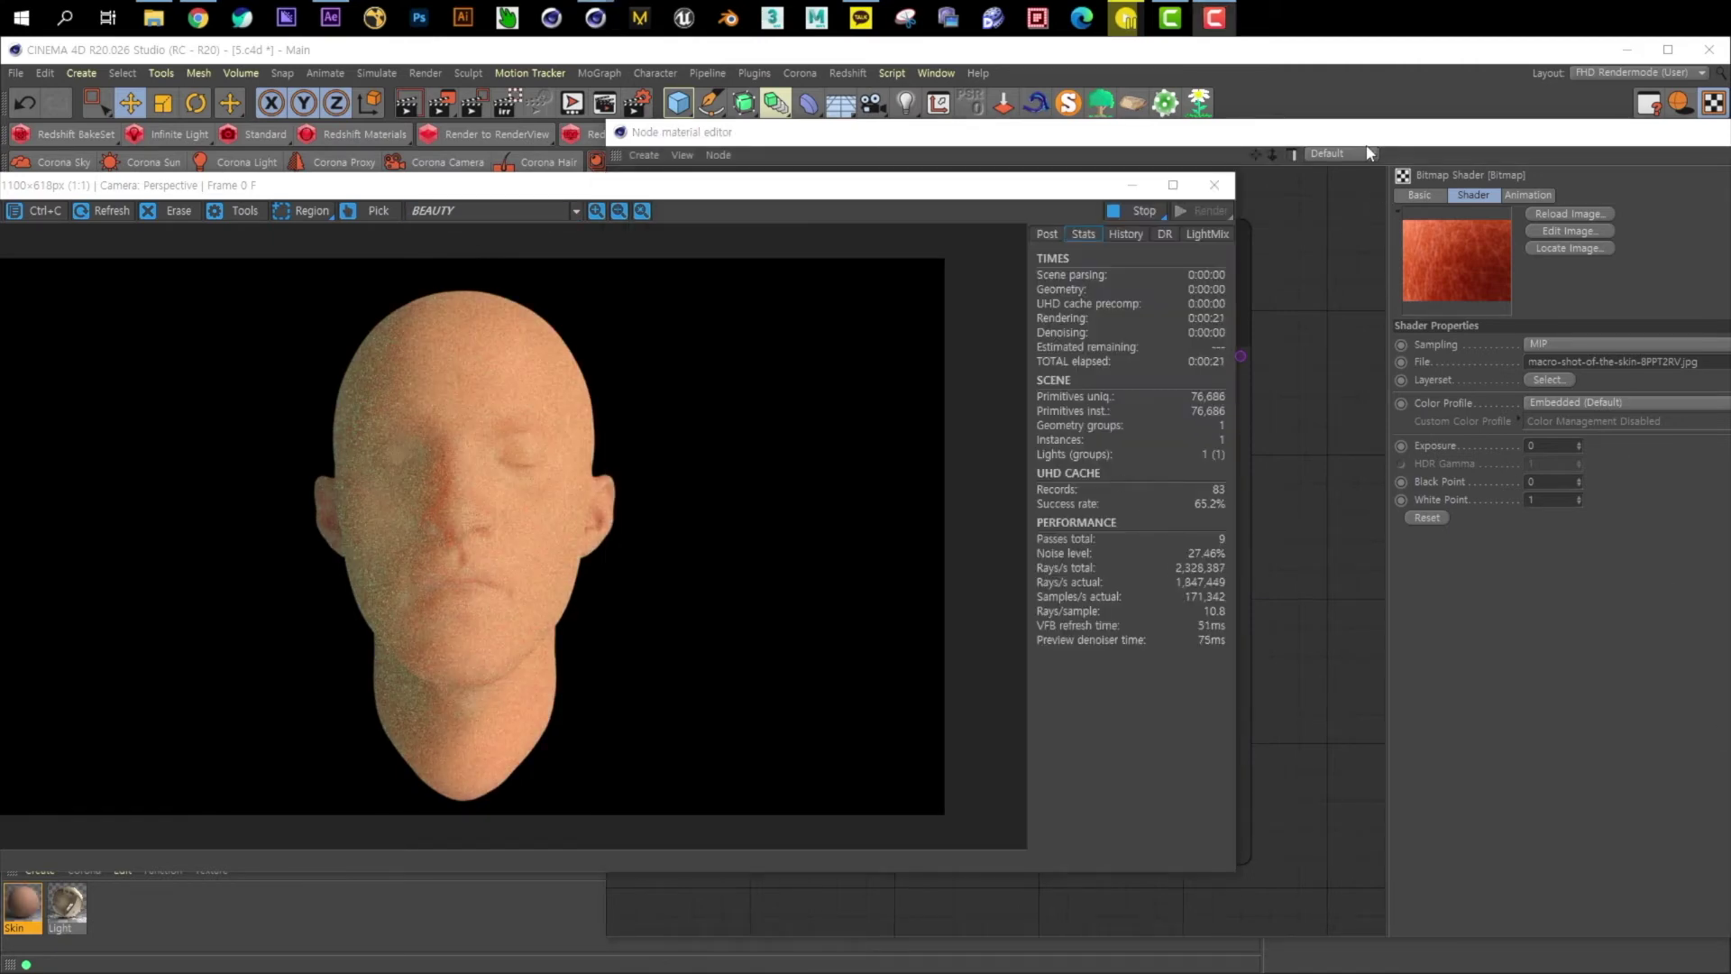
- Try Cubic projection on the face's Skin texture tag and set it back to Spherical
drag(1367, 136, 906, 759)
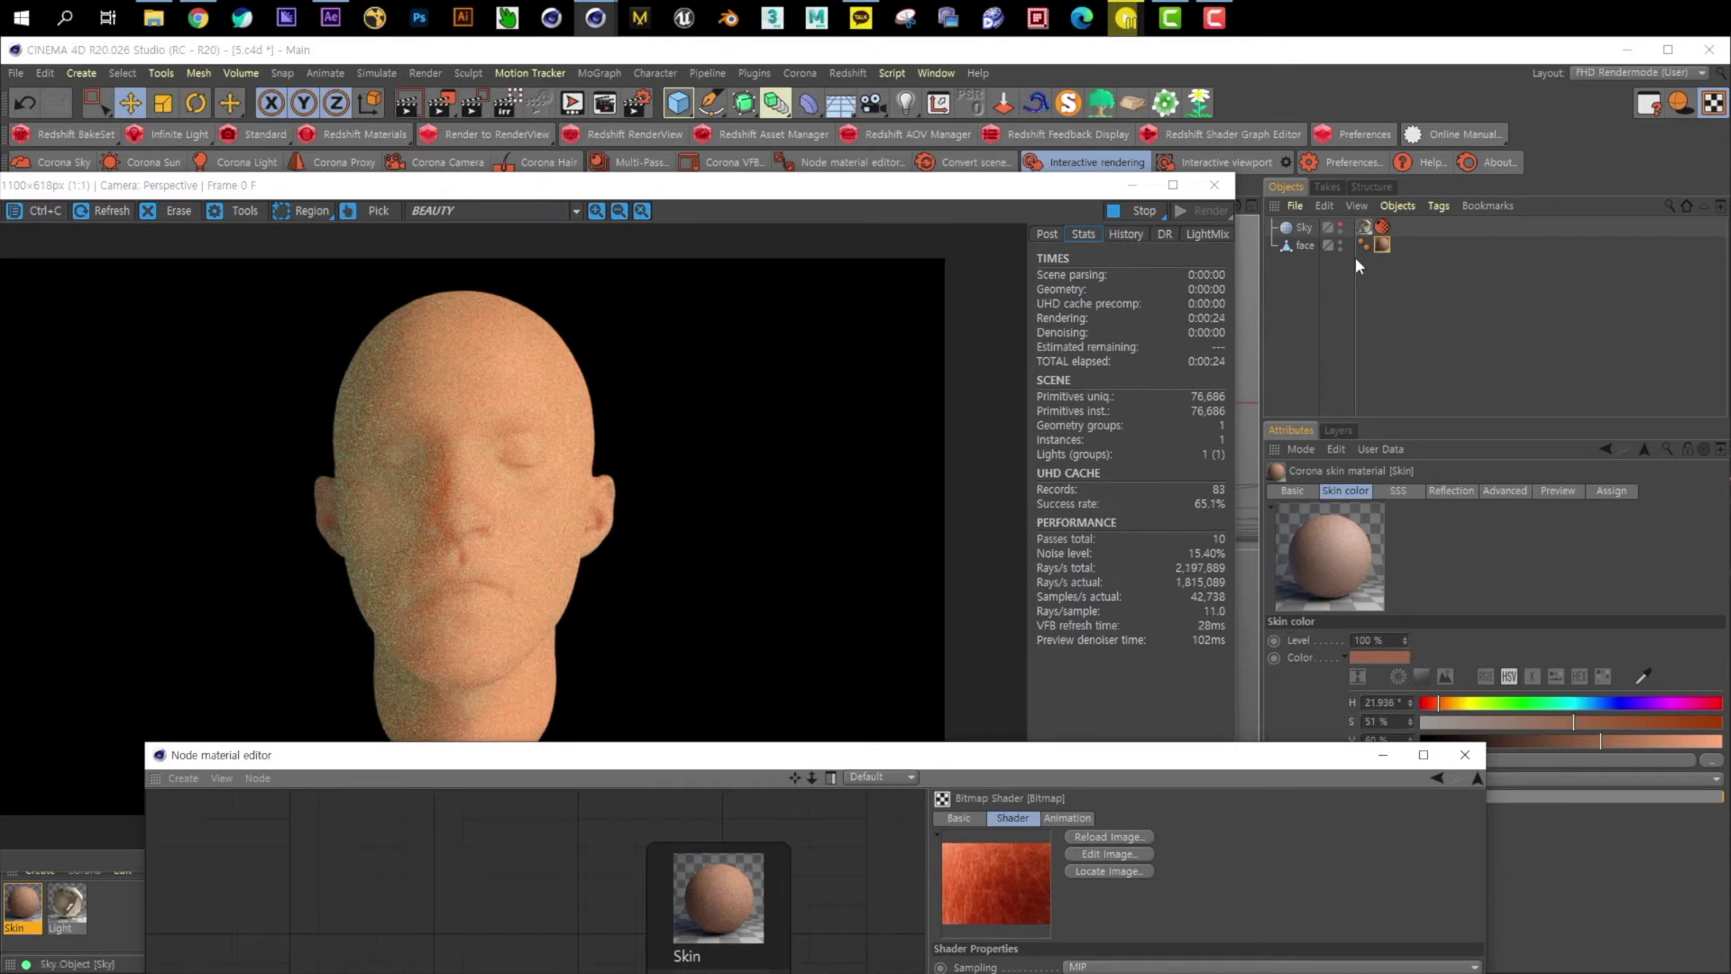
click(1381, 244)
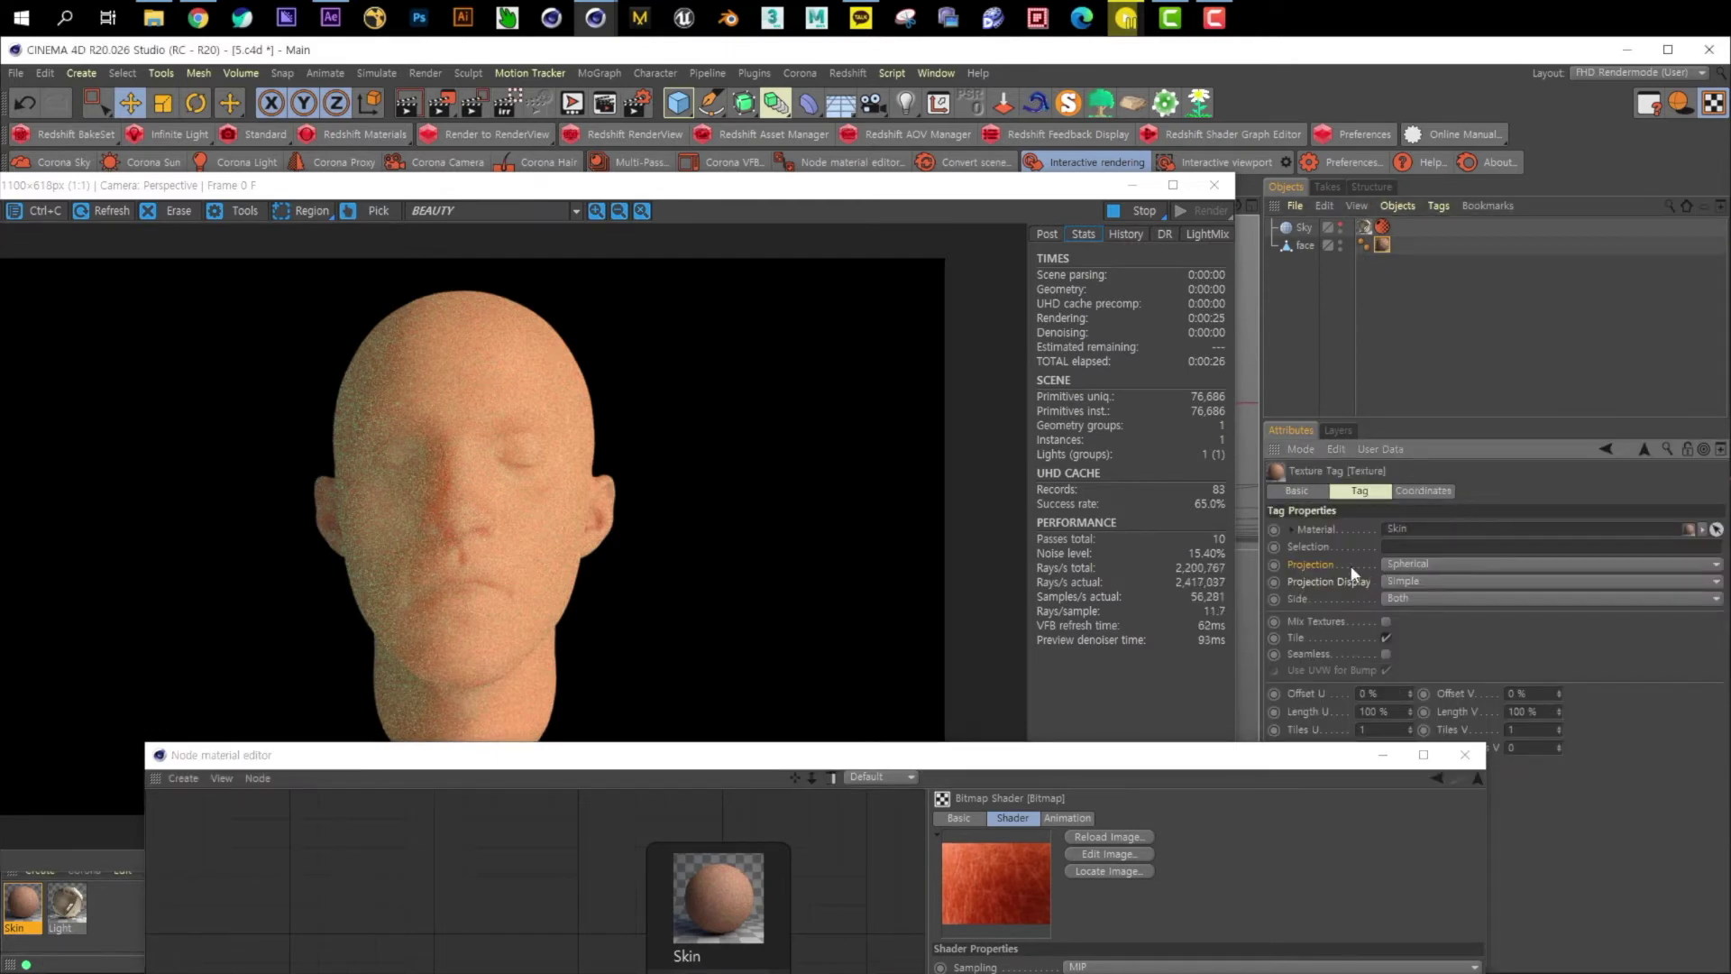
click(1404, 564)
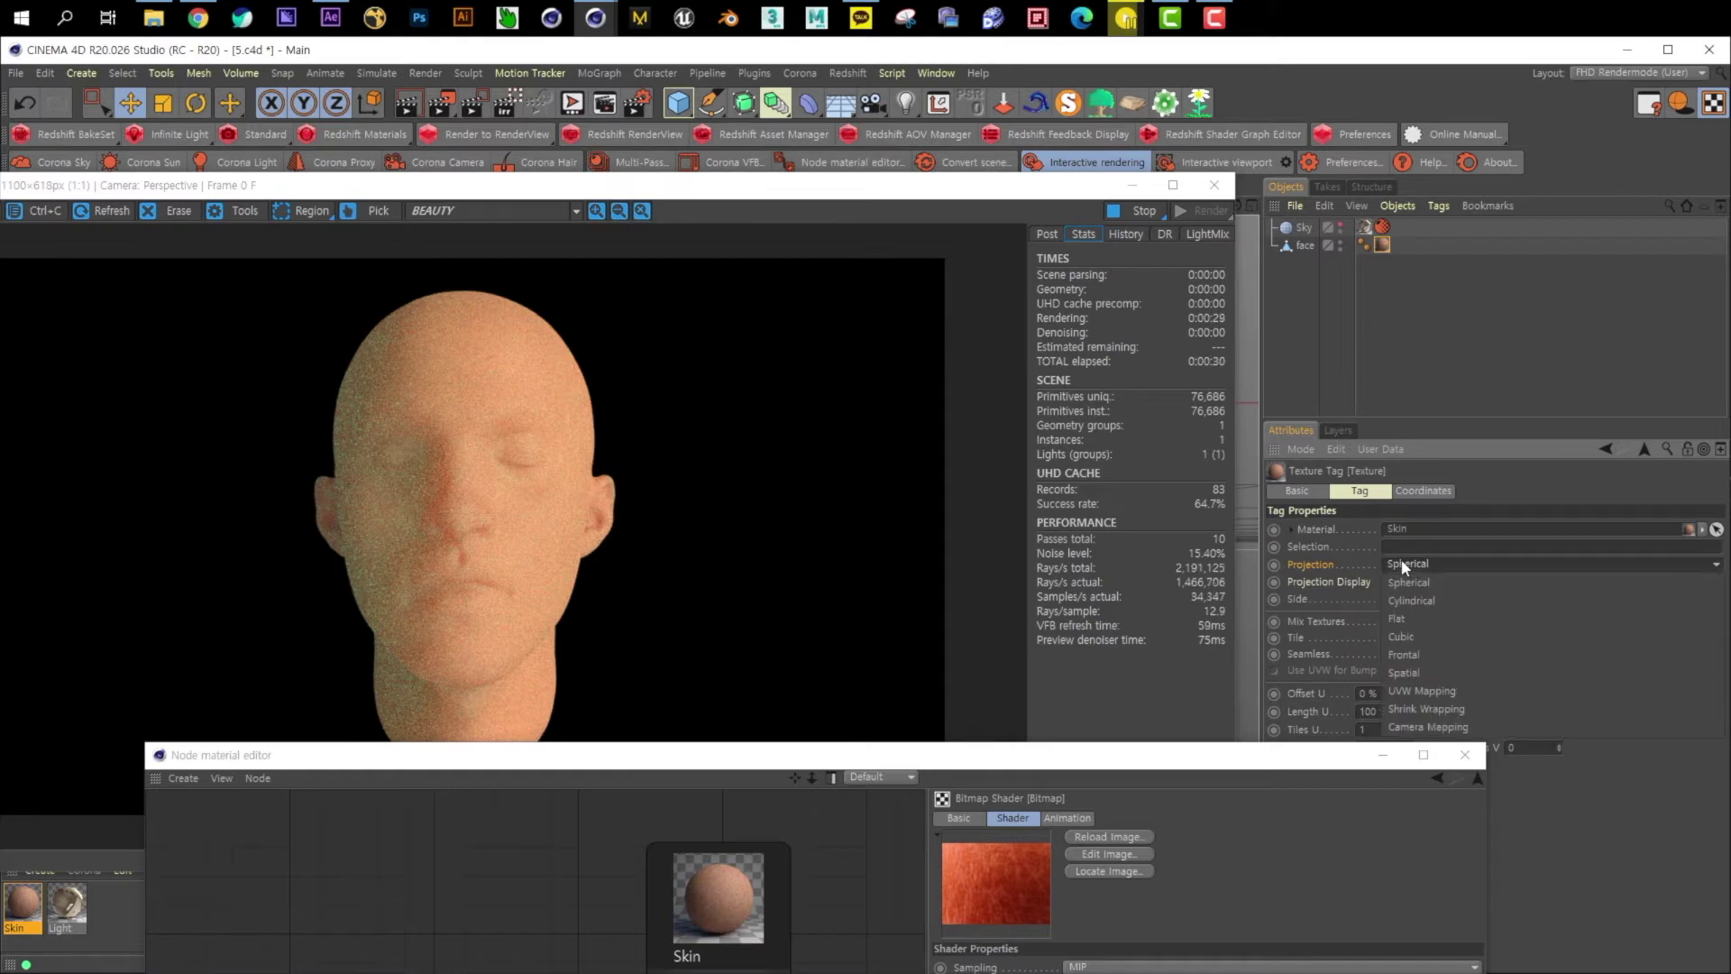
click(1441, 635)
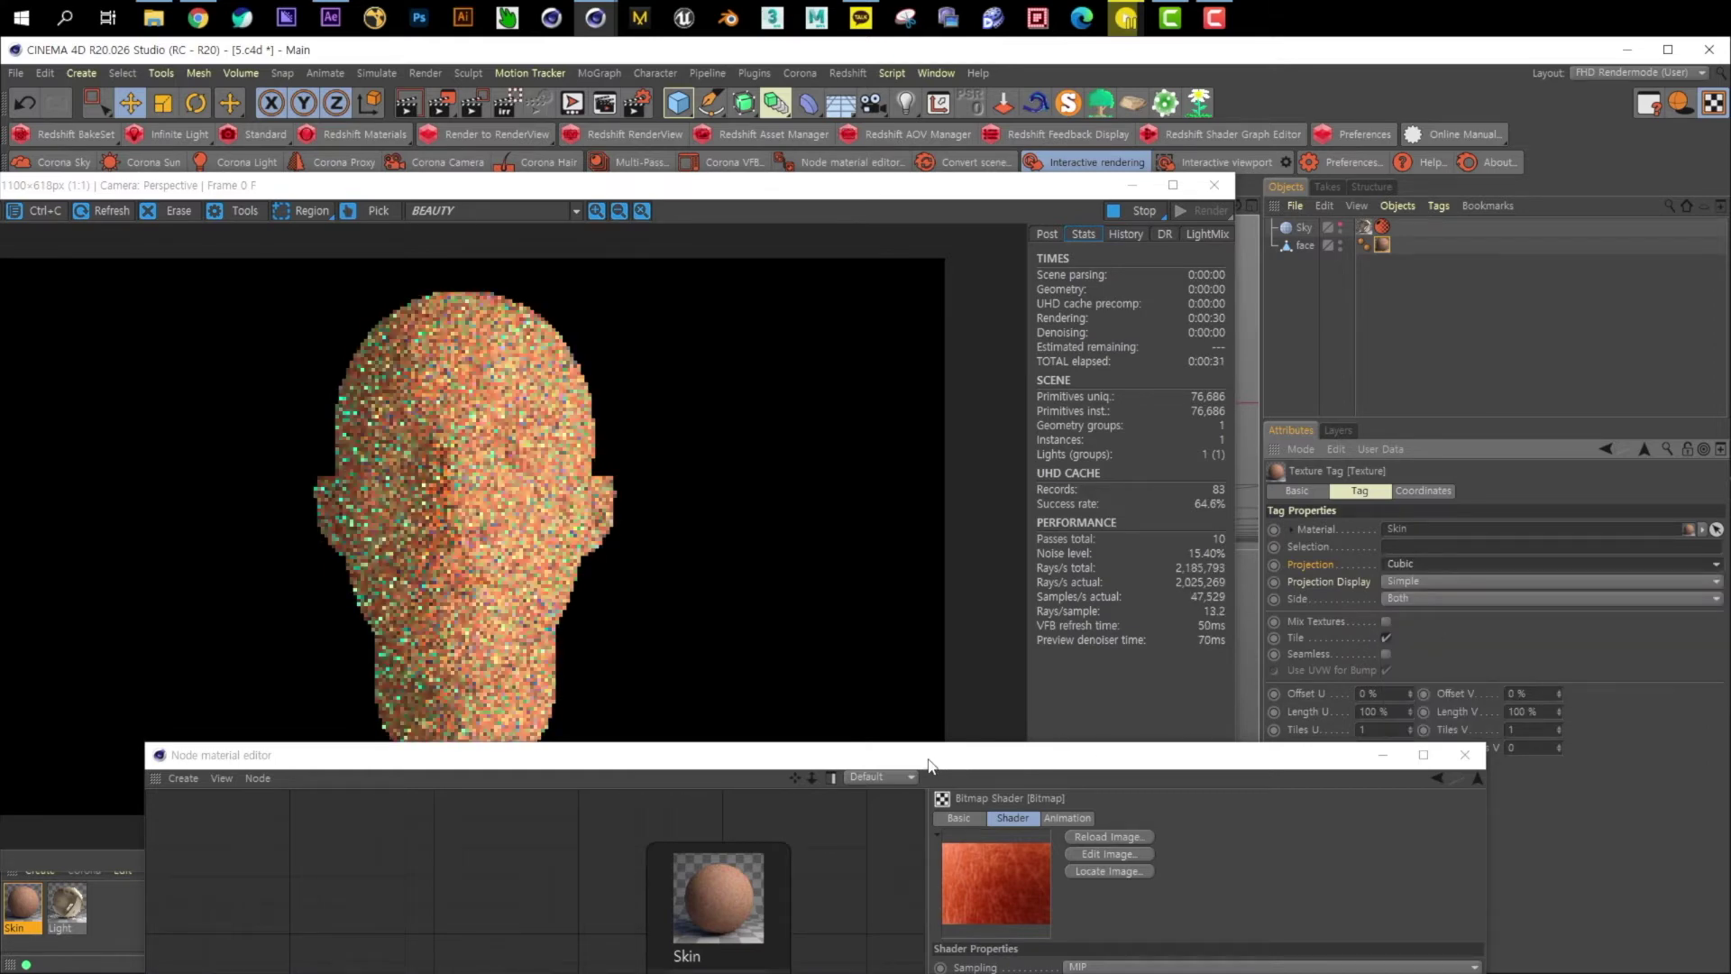
drag(861, 756, 1249, 258)
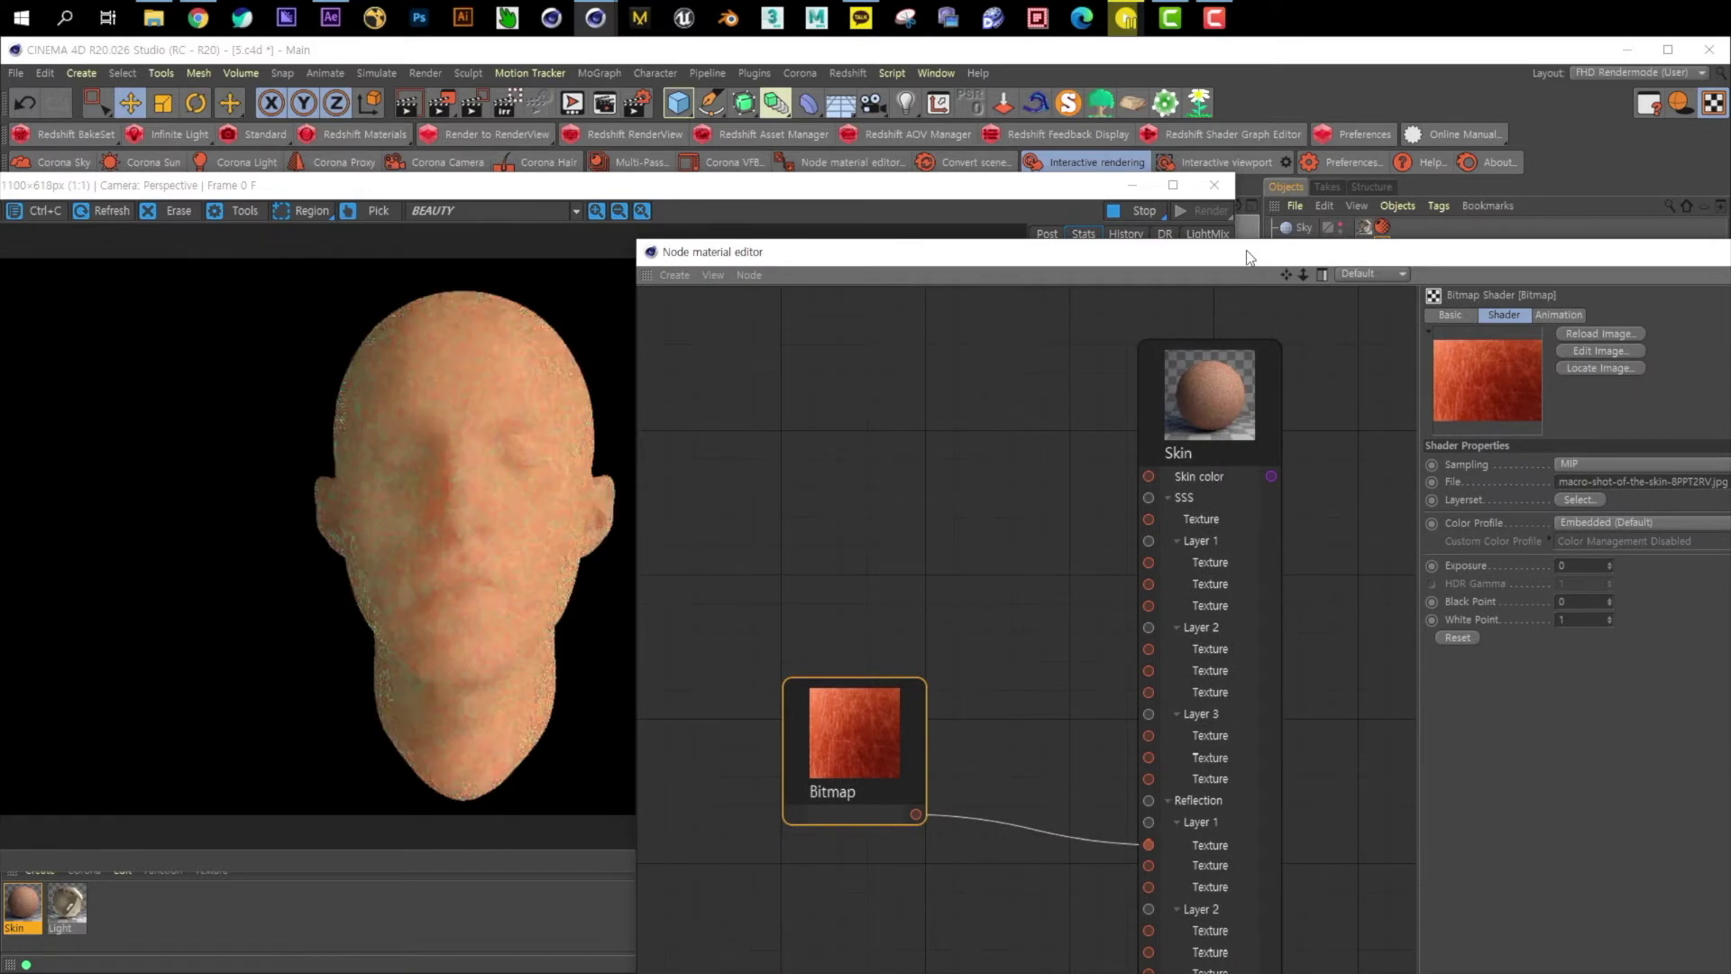
drag(1251, 255, 521, 838)
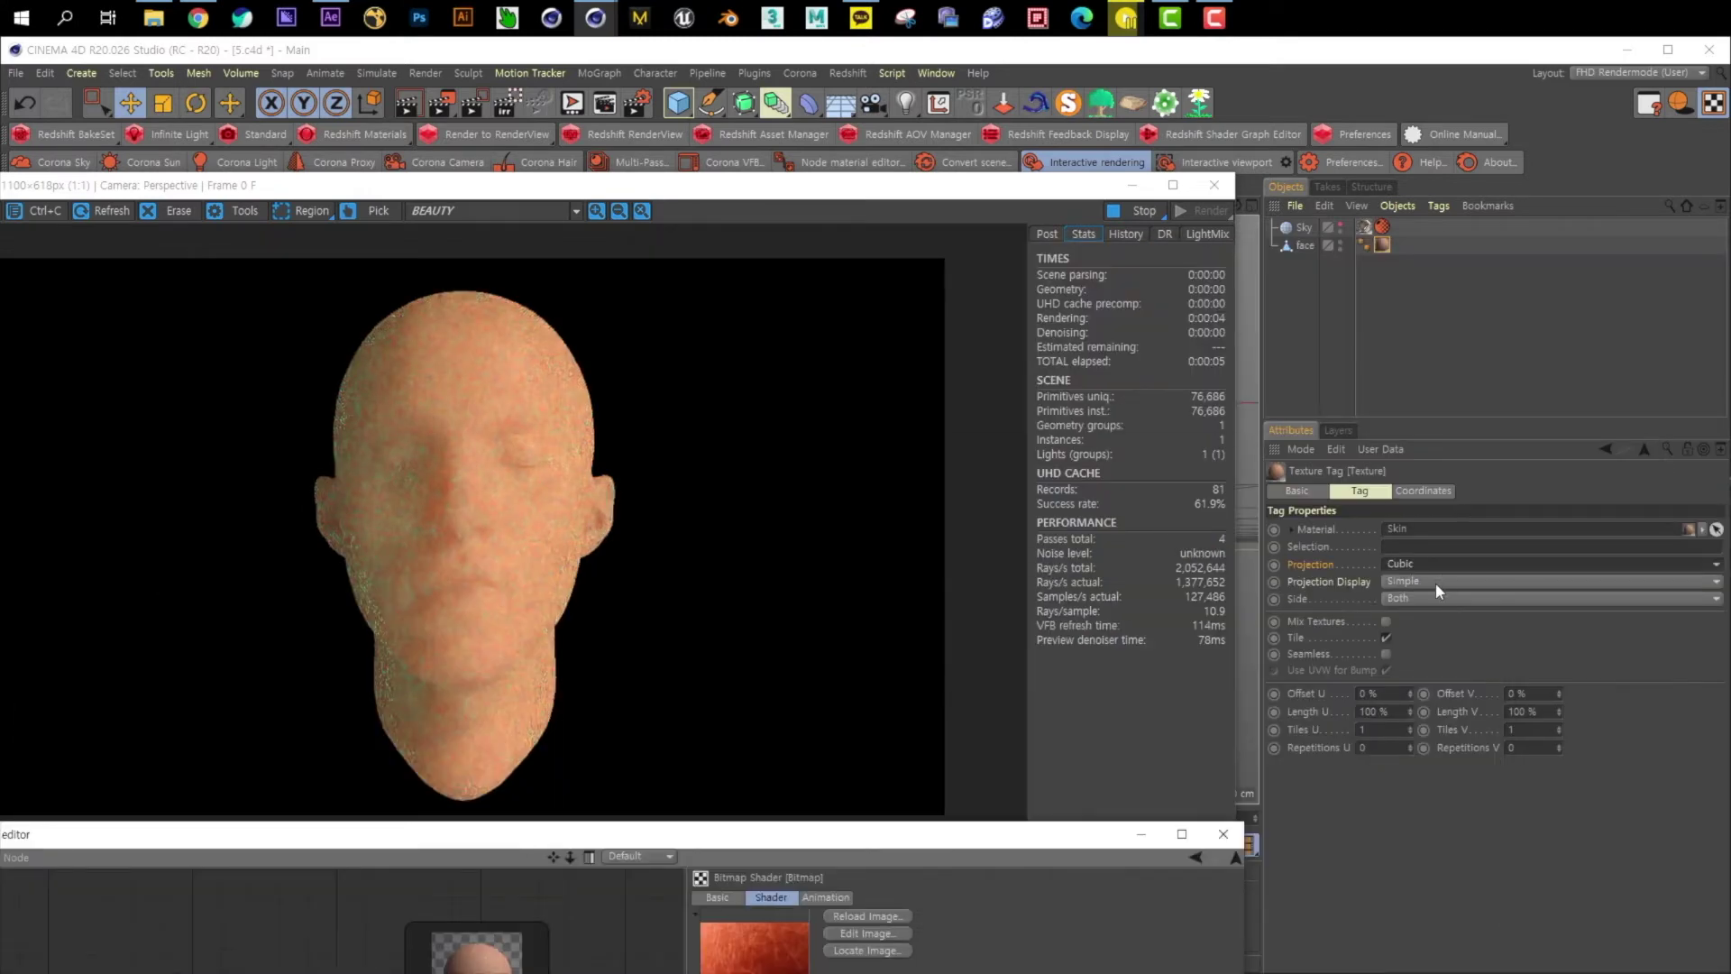
click(1395, 581)
click(1425, 560)
click(1428, 561)
click(1396, 584)
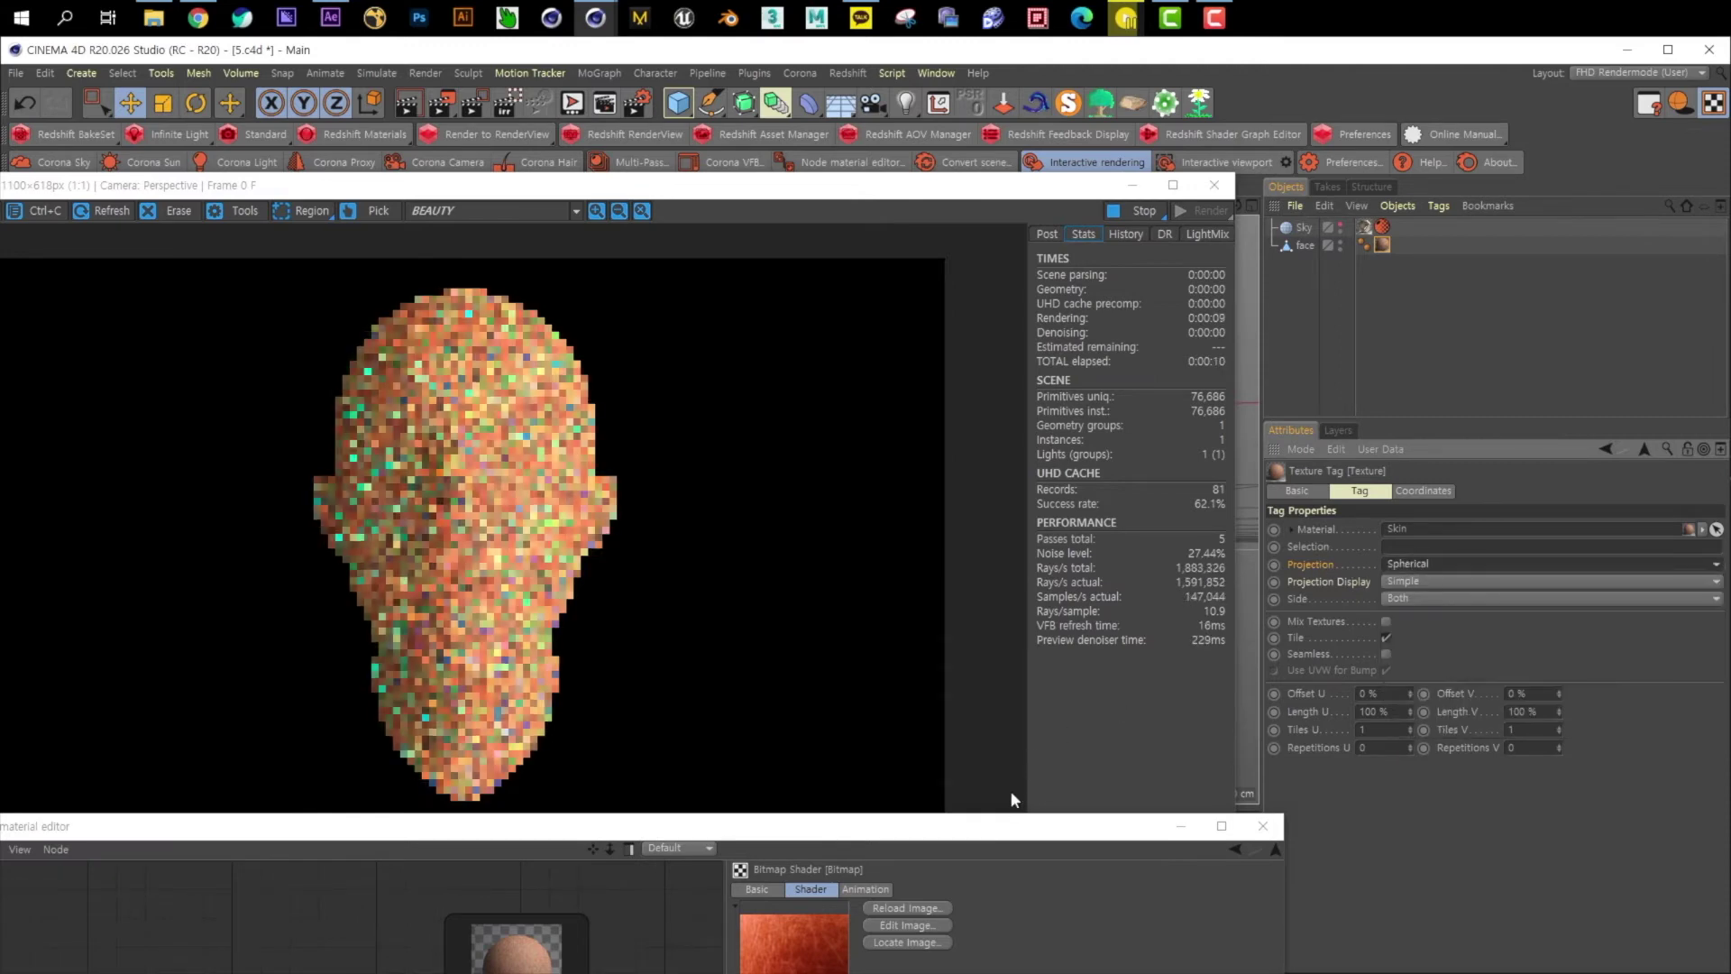
drag(1012, 826, 1649, 145)
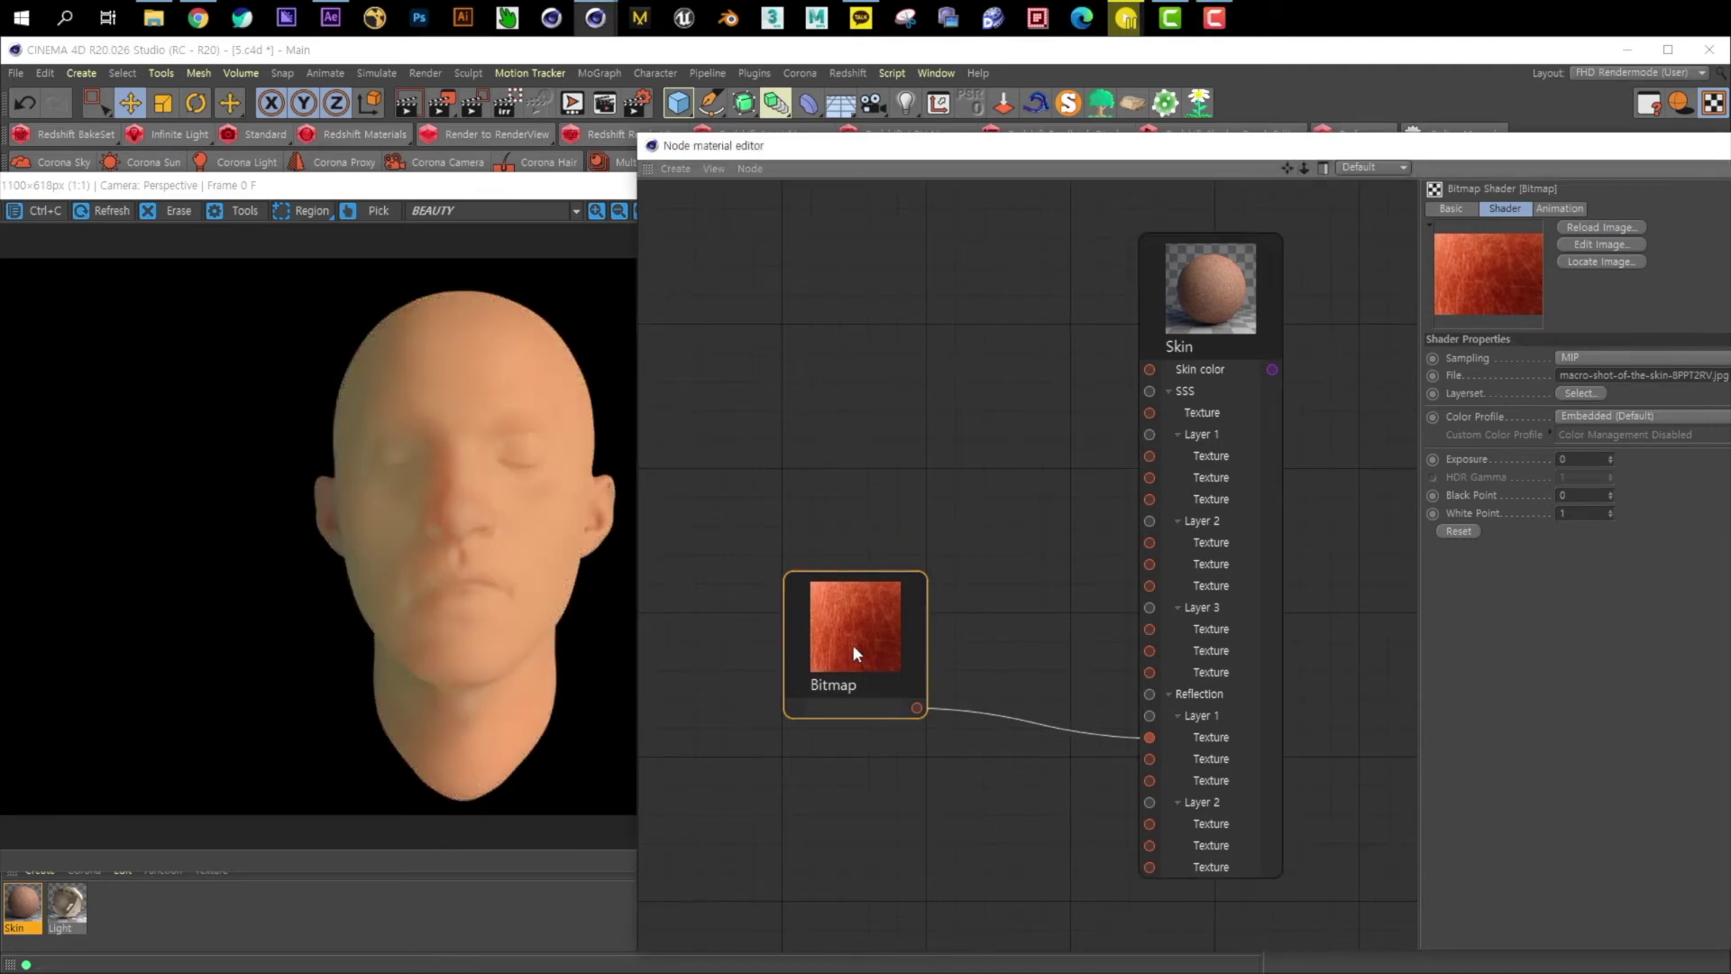
- Move the bitmap node aside and add a Corona Color Correct shader to the node graph
drag(862, 676, 813, 589)
right_click(781, 681)
mouse_move(873, 737)
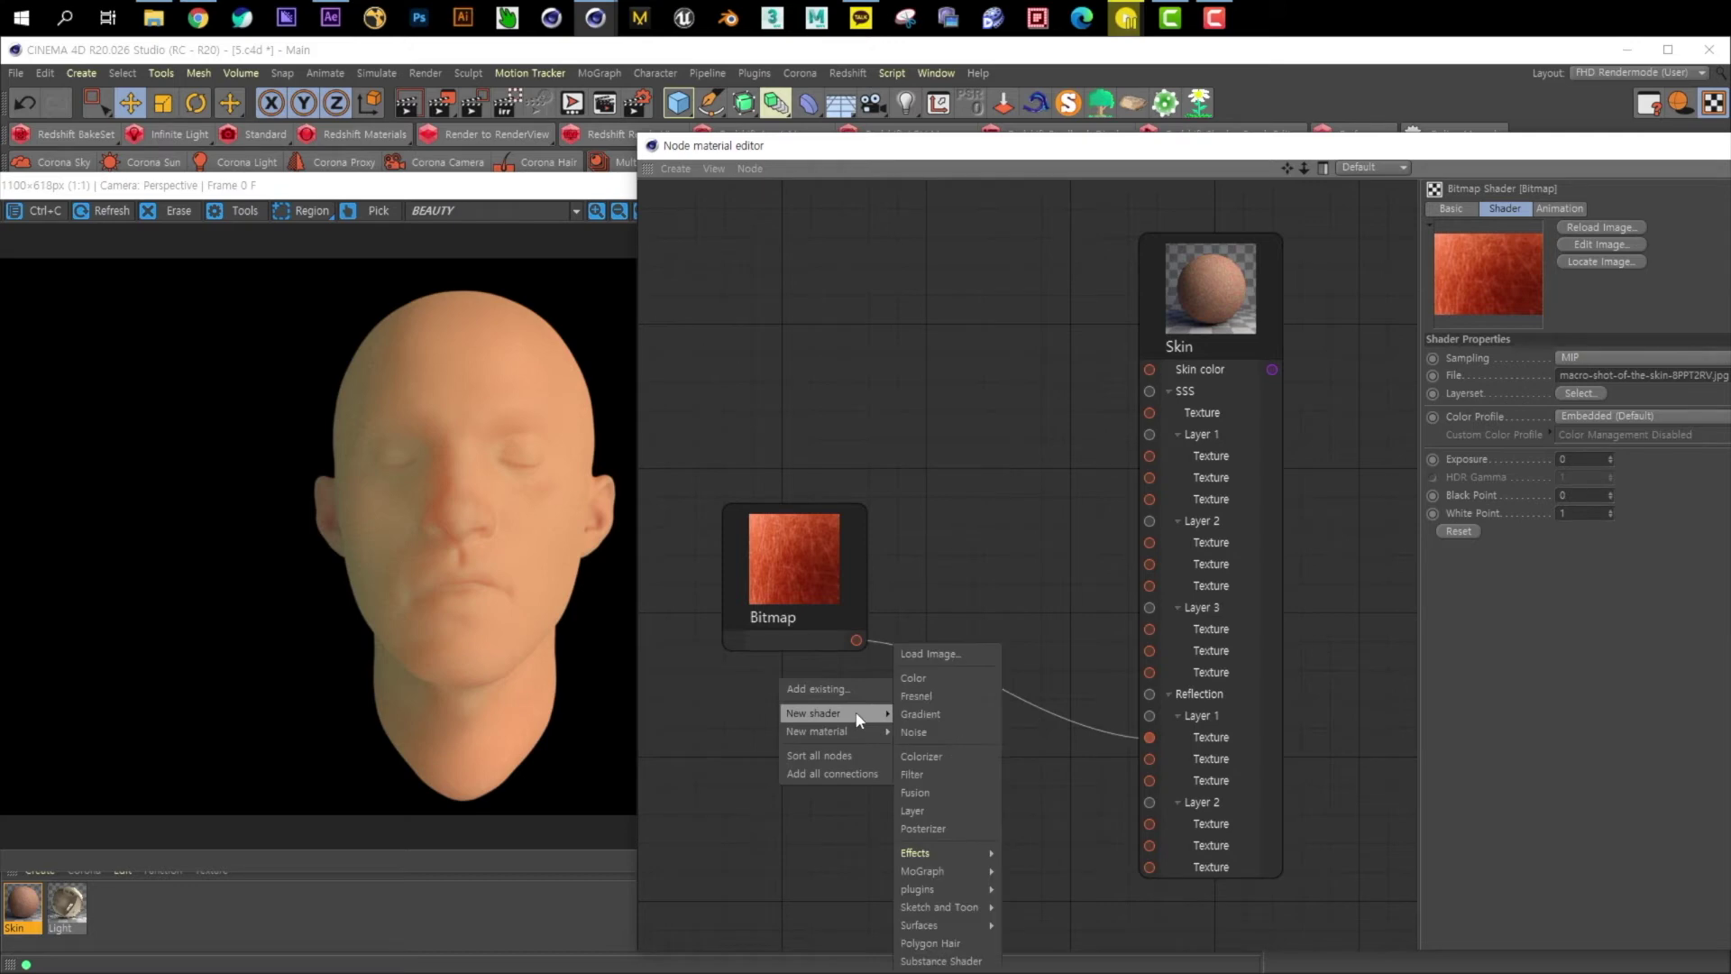
mouse_move(946, 890)
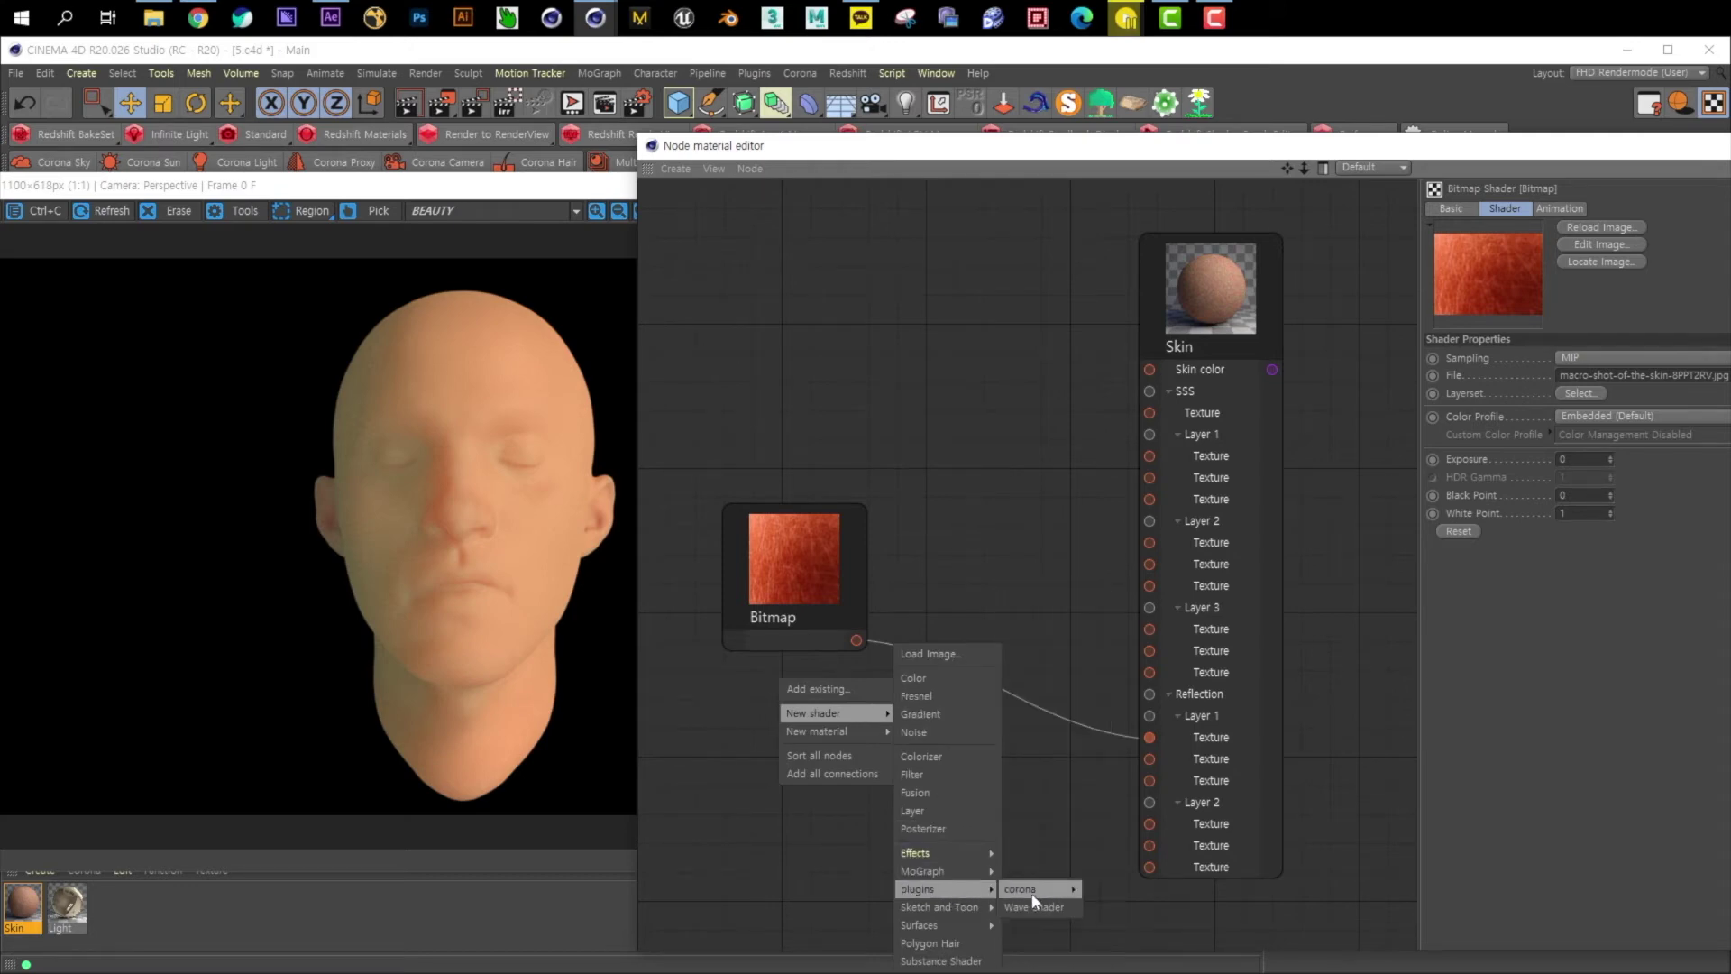
mouse_move(1028, 890)
click(1127, 831)
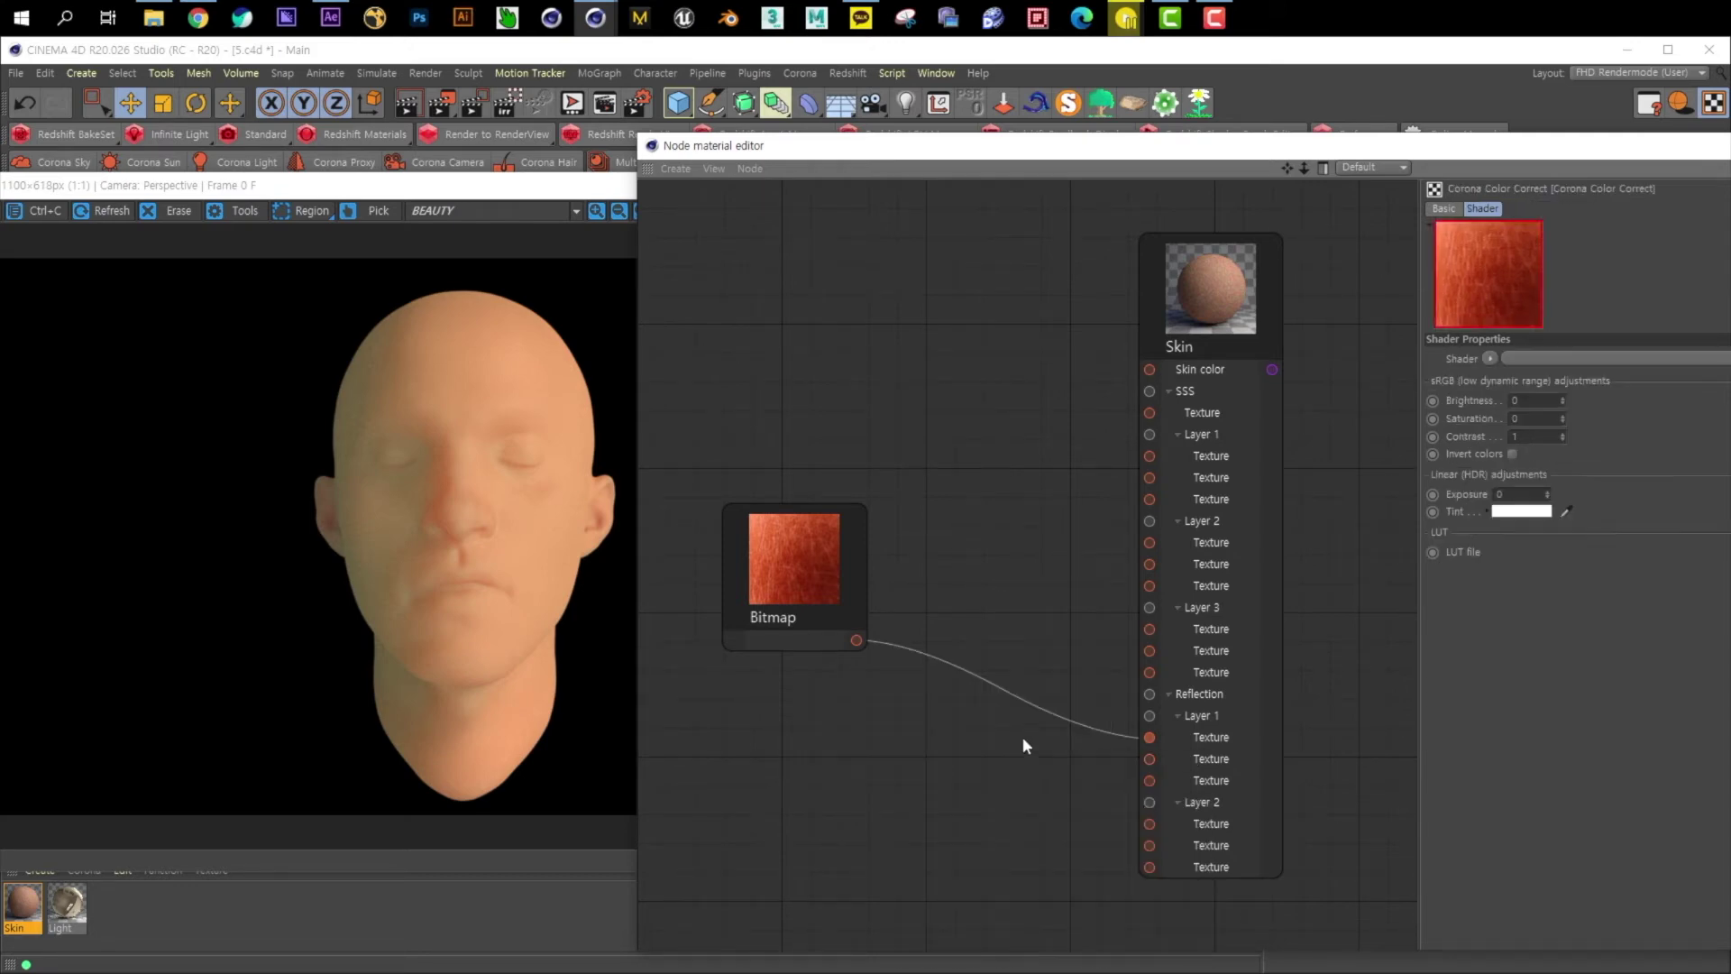
click(823, 733)
- Insert the Color Correct node between the bitmap and the reflection Layer 1 color texture input
drag(777, 672, 972, 694)
drag(857, 640, 912, 773)
drag(1033, 772, 1149, 738)
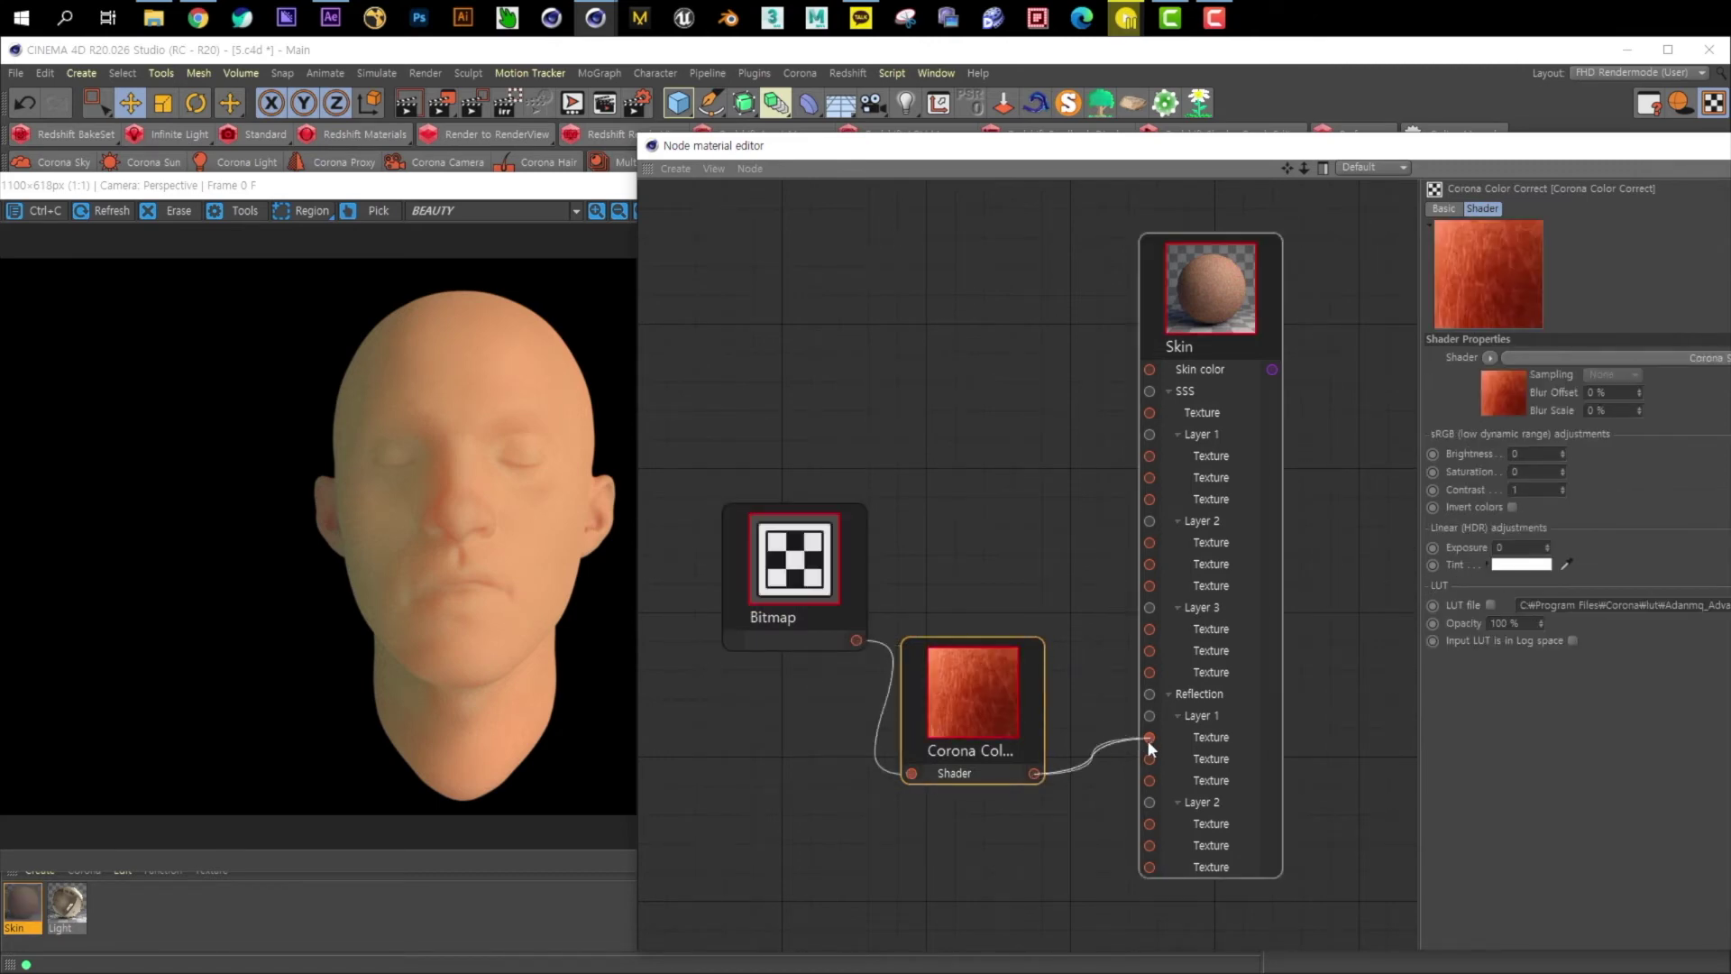
- Desaturate the skin bitmap by setting the Color Correct saturation to -1, and rearrange the two texture nodes
drag(1526, 488, 1474, 486)
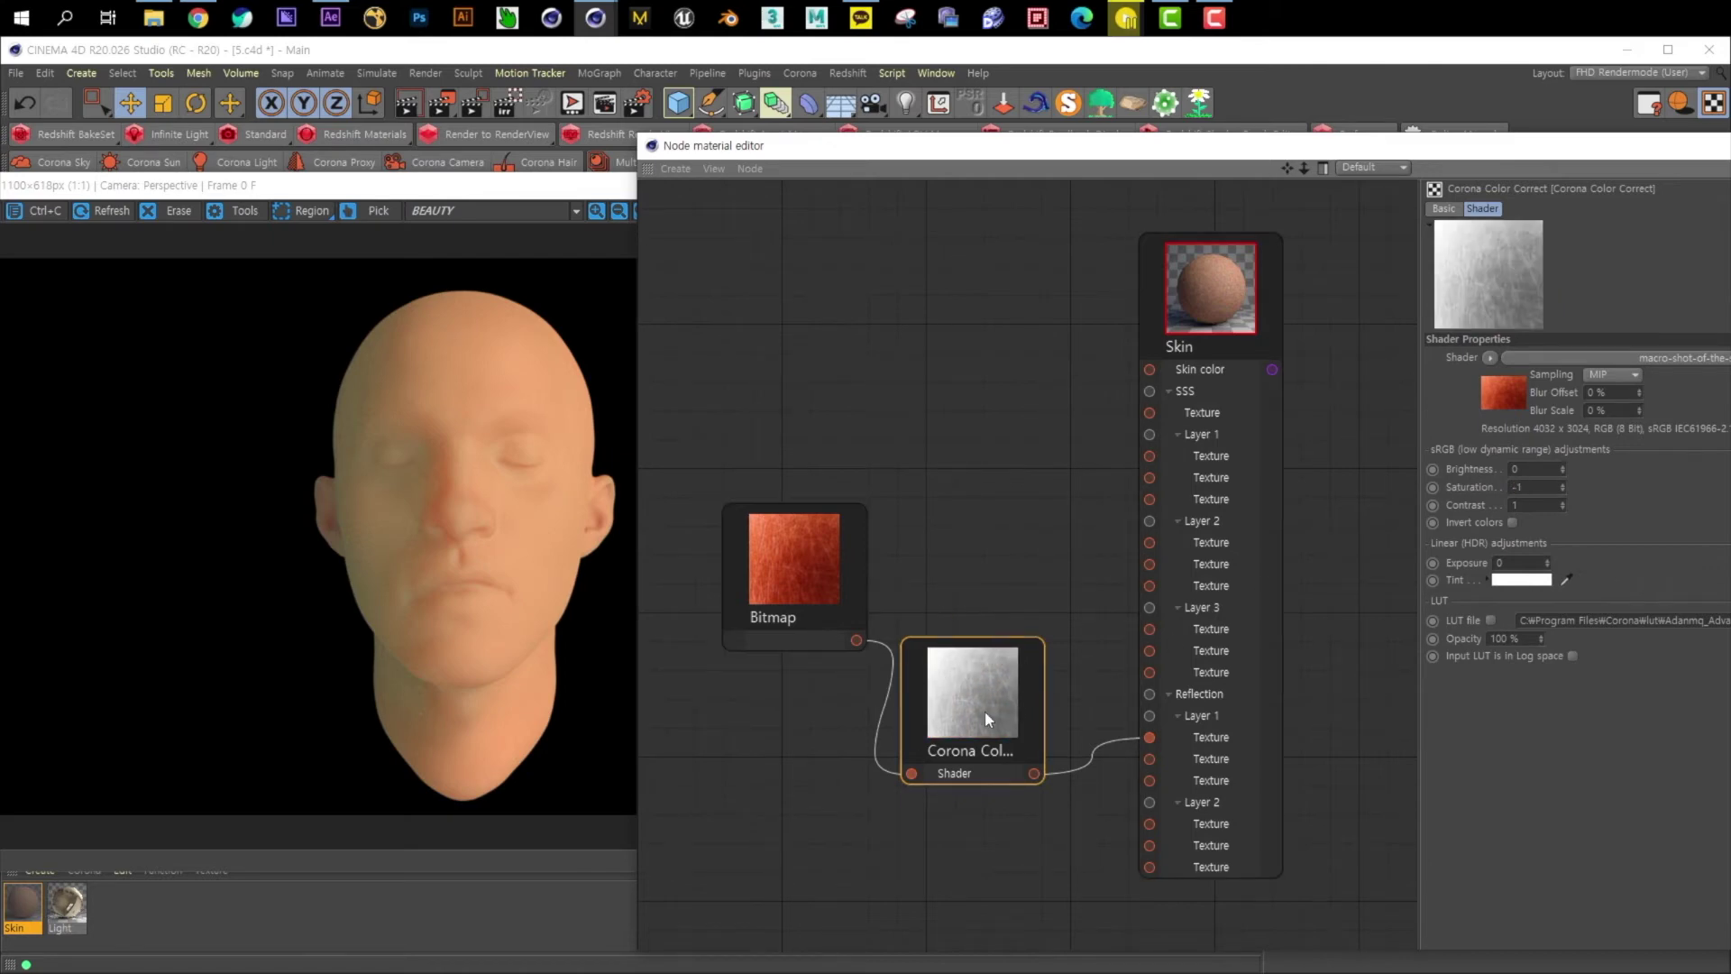
drag(970, 669, 965, 561)
click(1258, 261)
click(1610, 208)
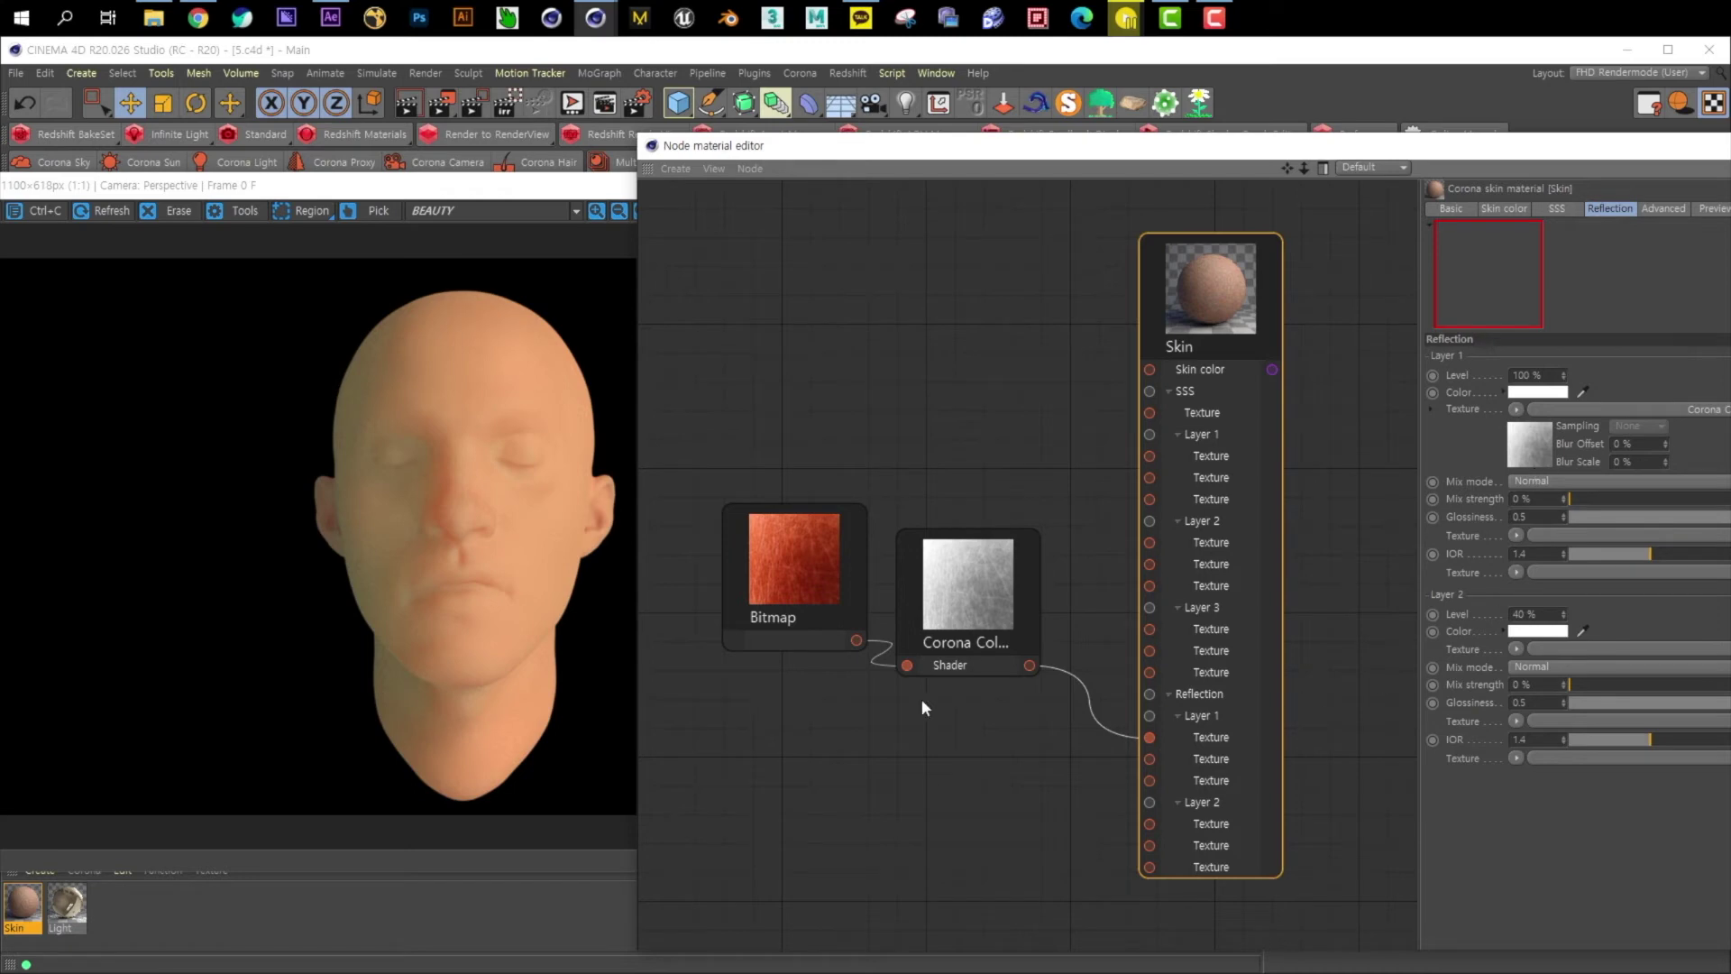
click(963, 649)
drag(848, 586, 785, 528)
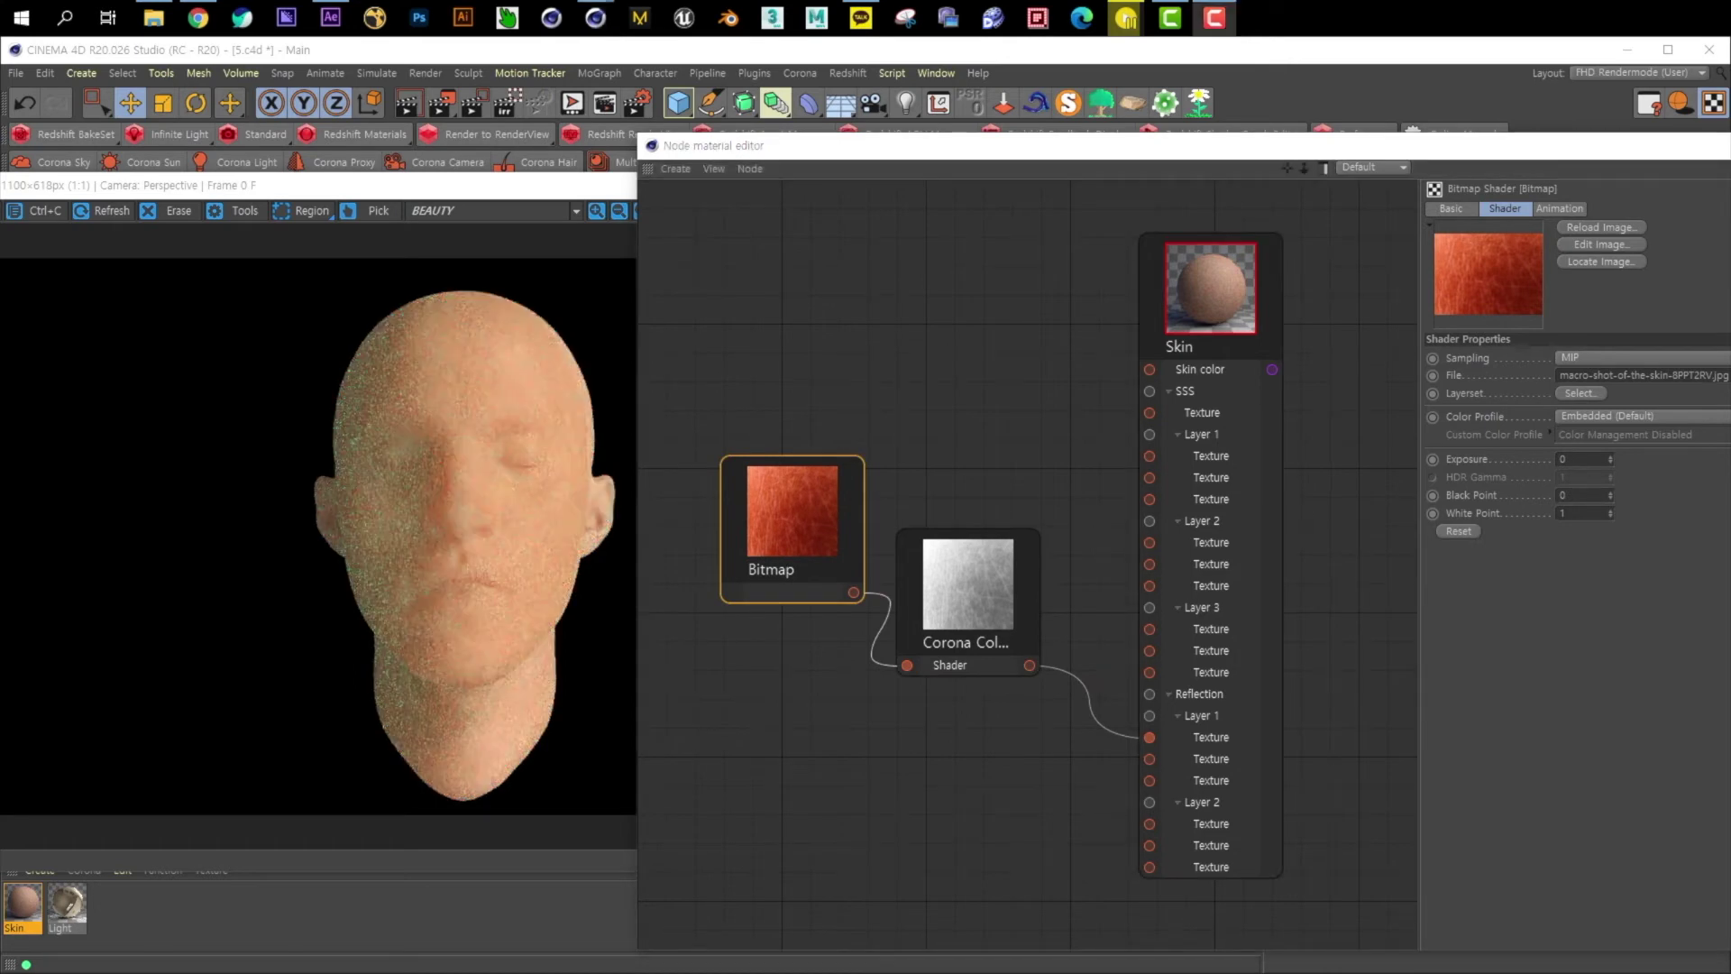
- Connect the Color Correct output to the color texture input of reflection Layer 2 as well, and shift its node upward
click(1194, 286)
click(1609, 208)
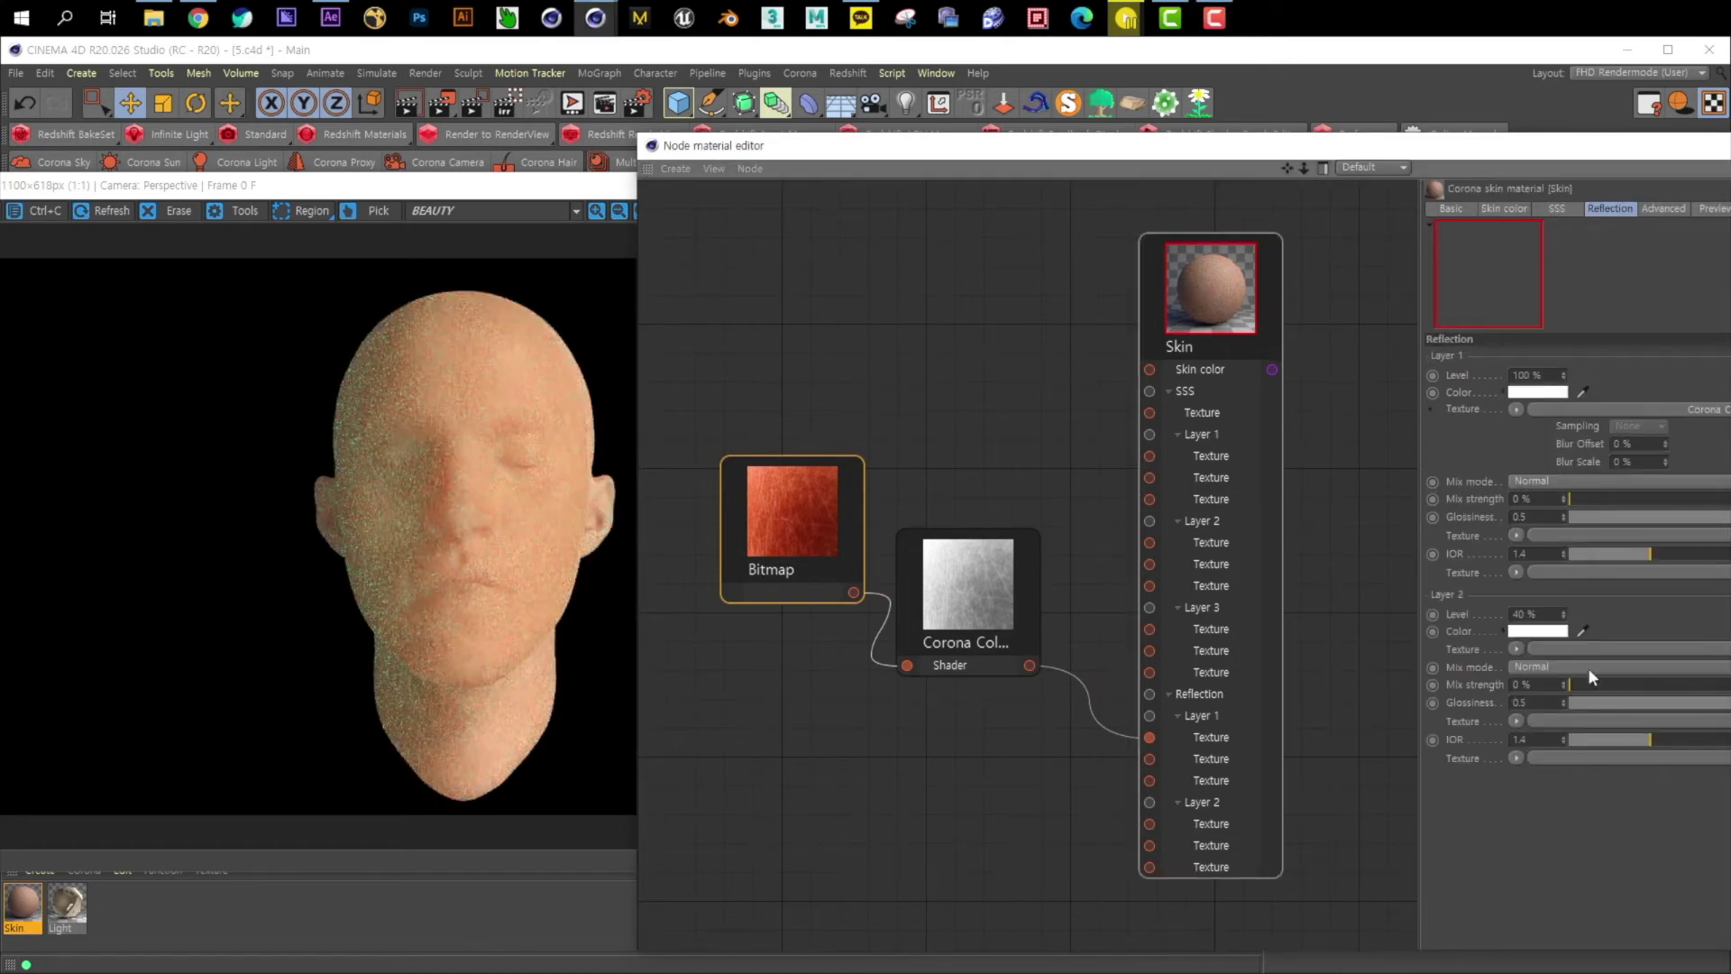
drag(1030, 667, 1145, 824)
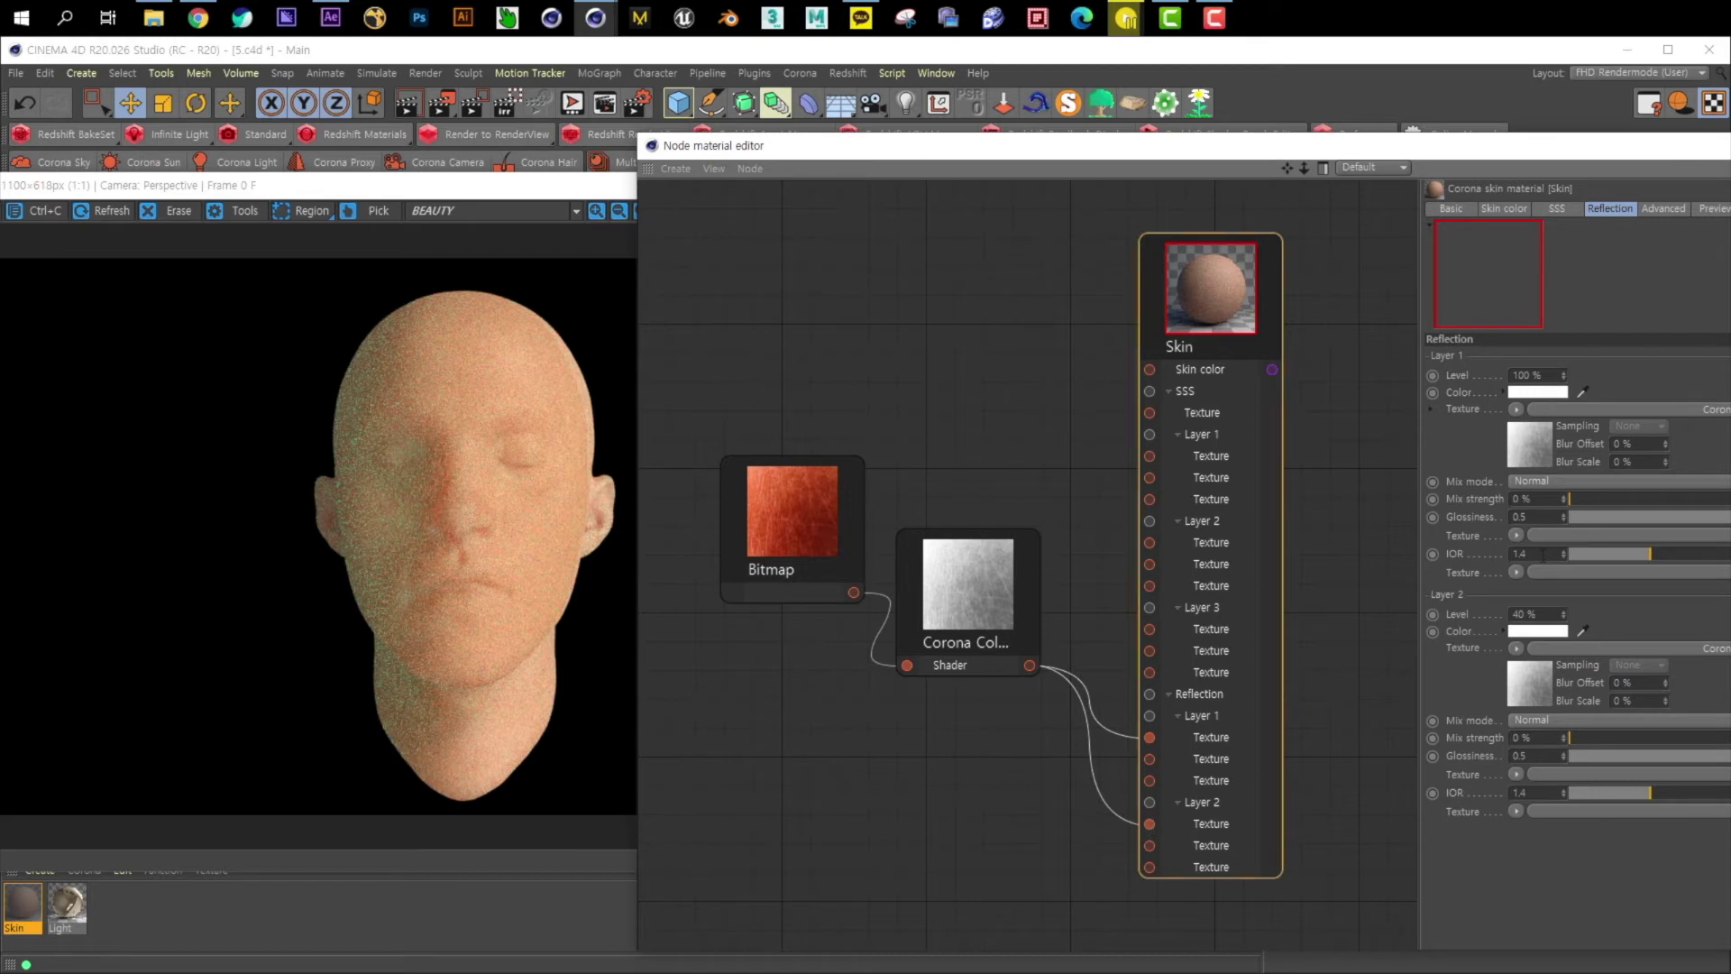
click(970, 587)
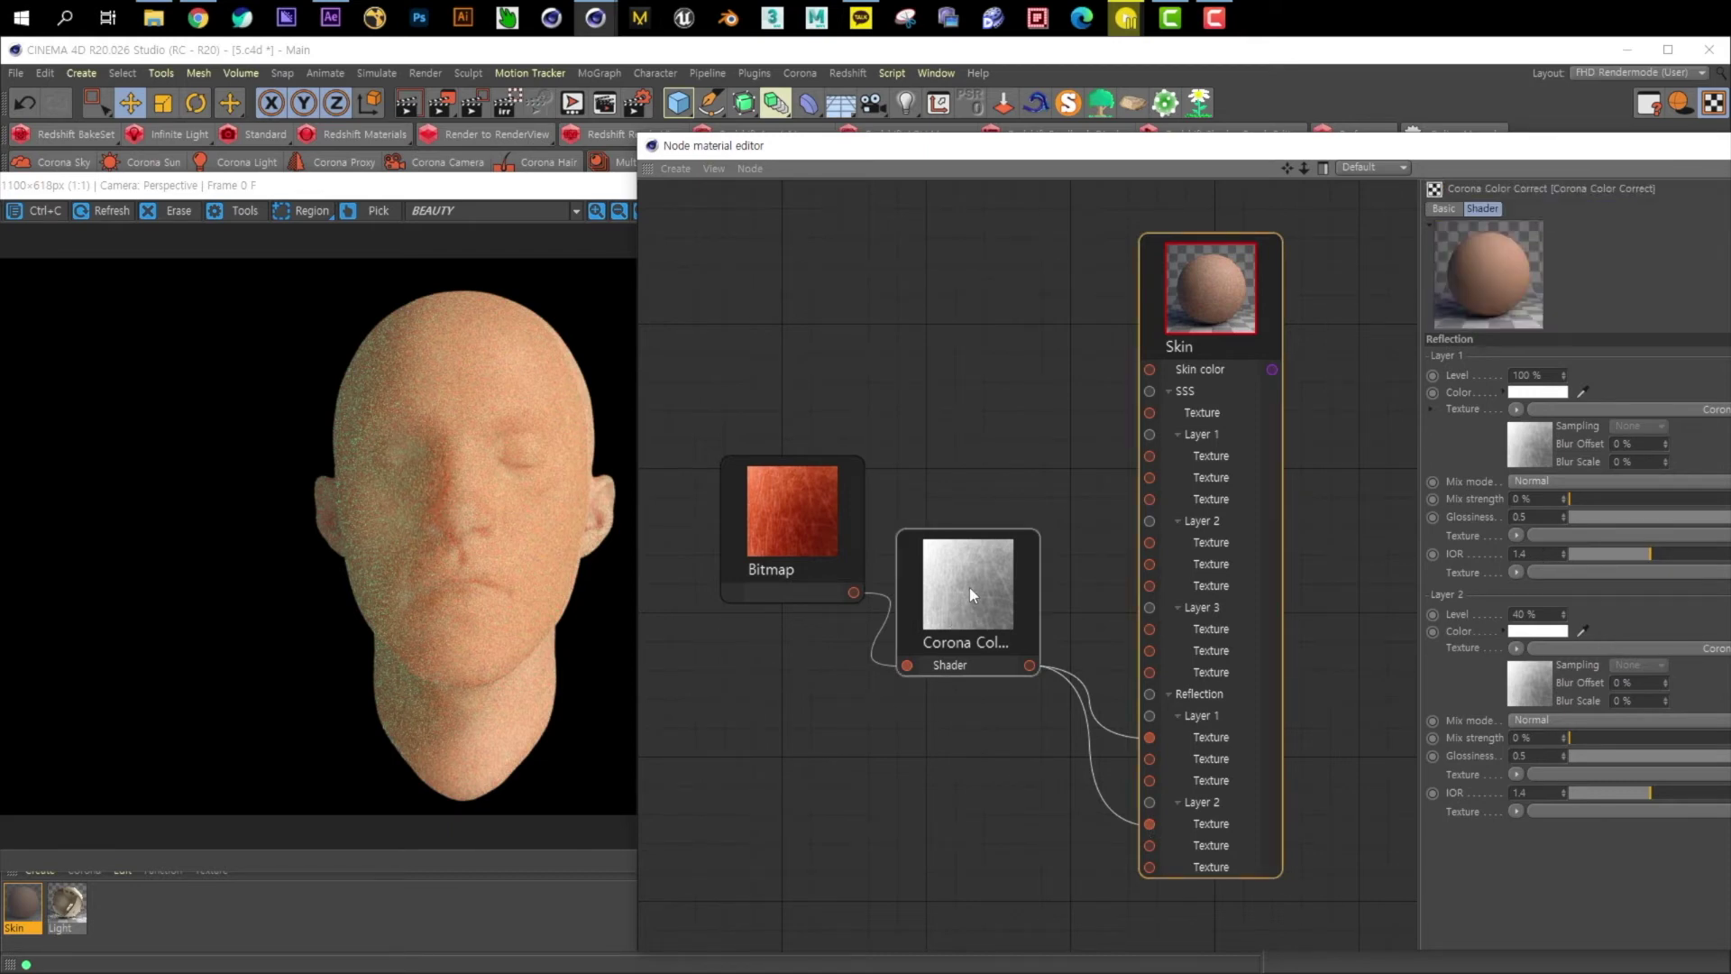
drag(992, 582, 972, 534)
- Add a bitmap node to the graph that loads vintage-leather-texture-9WMWY3V.jpg
right_click(736, 704)
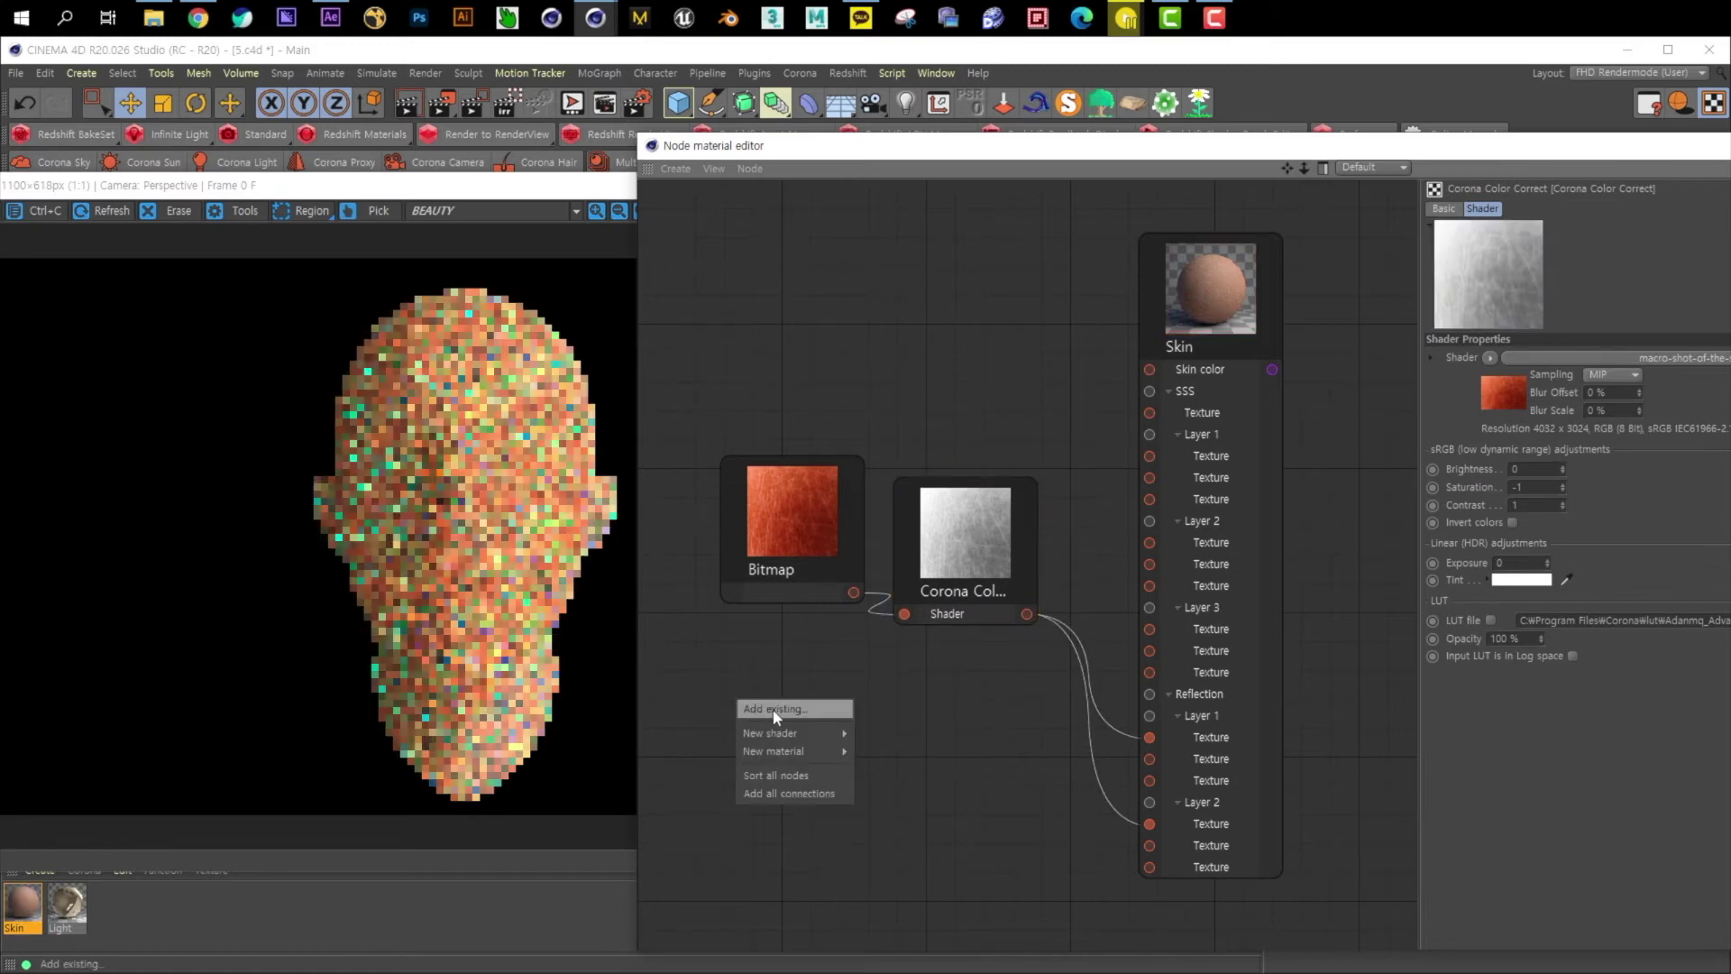
mouse_move(793, 732)
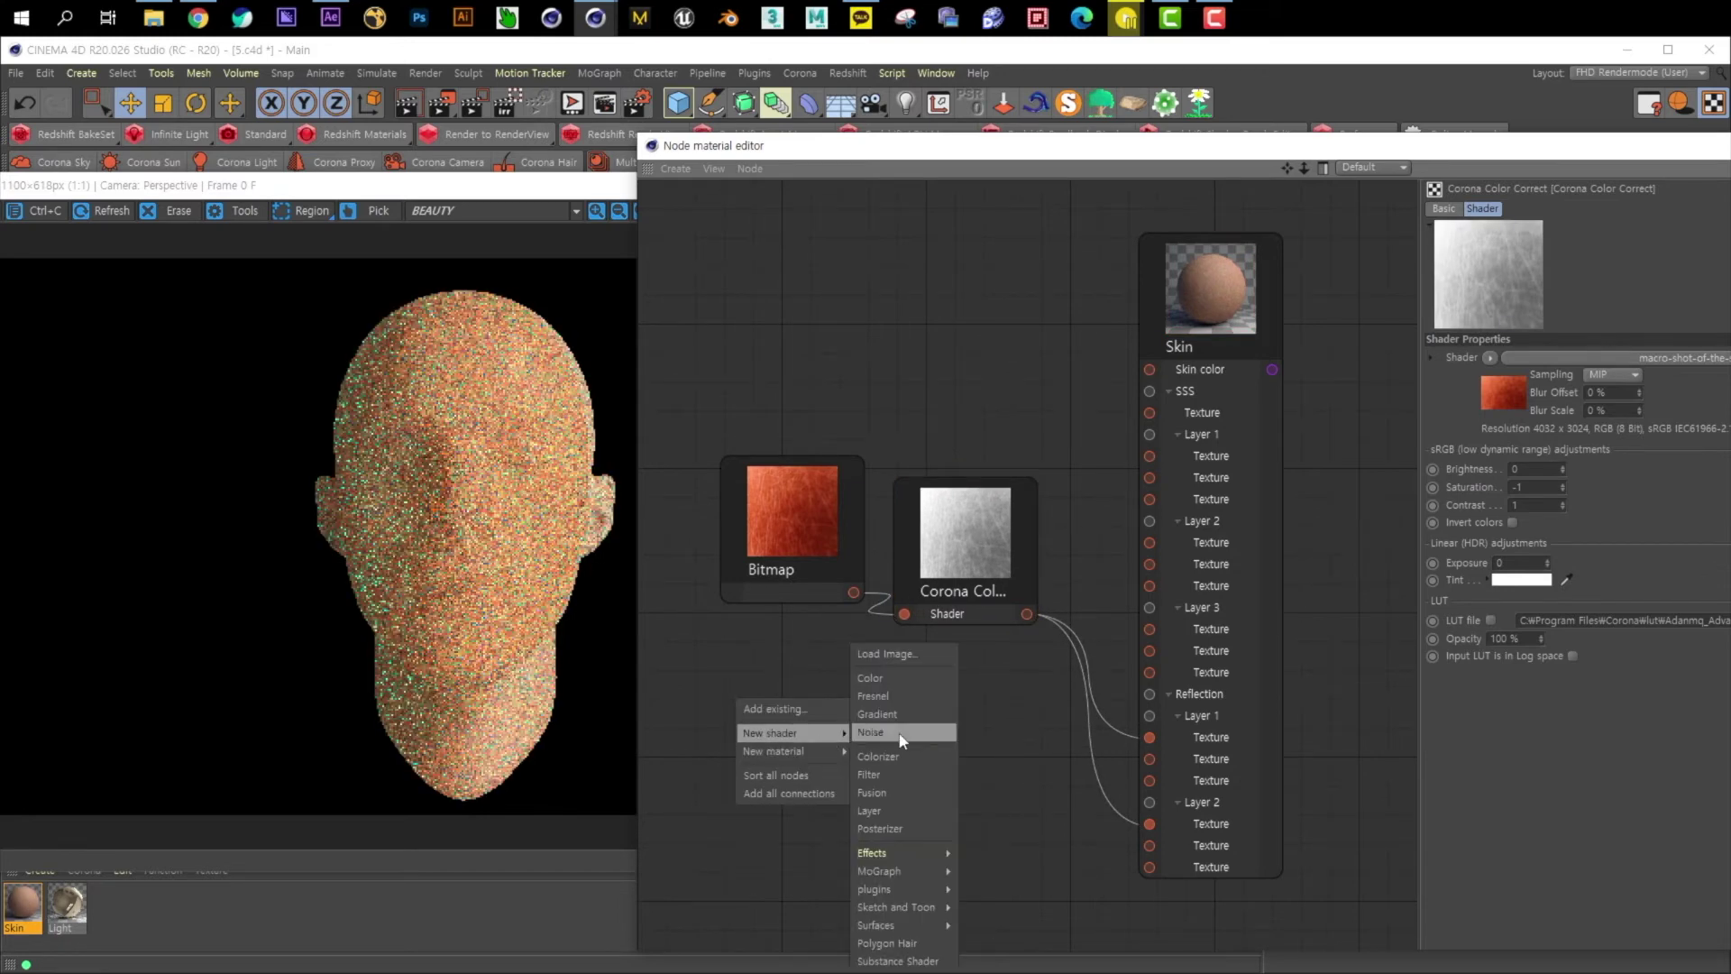
click(888, 654)
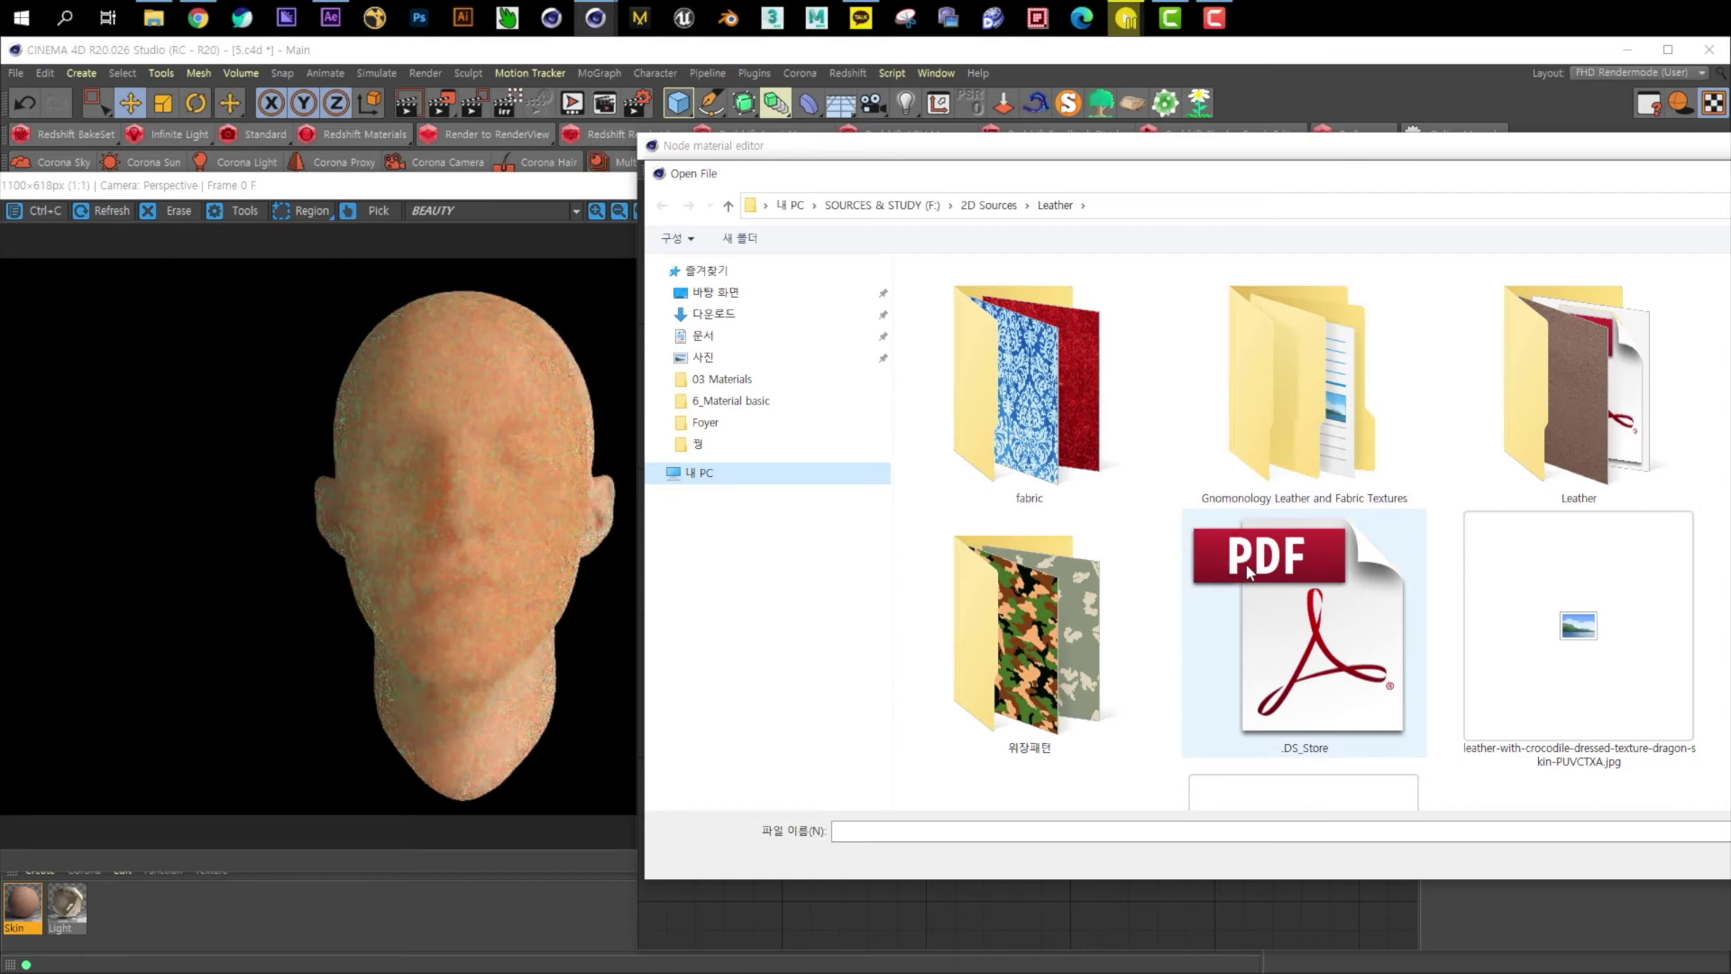
scroll(1601, 645, down, 2)
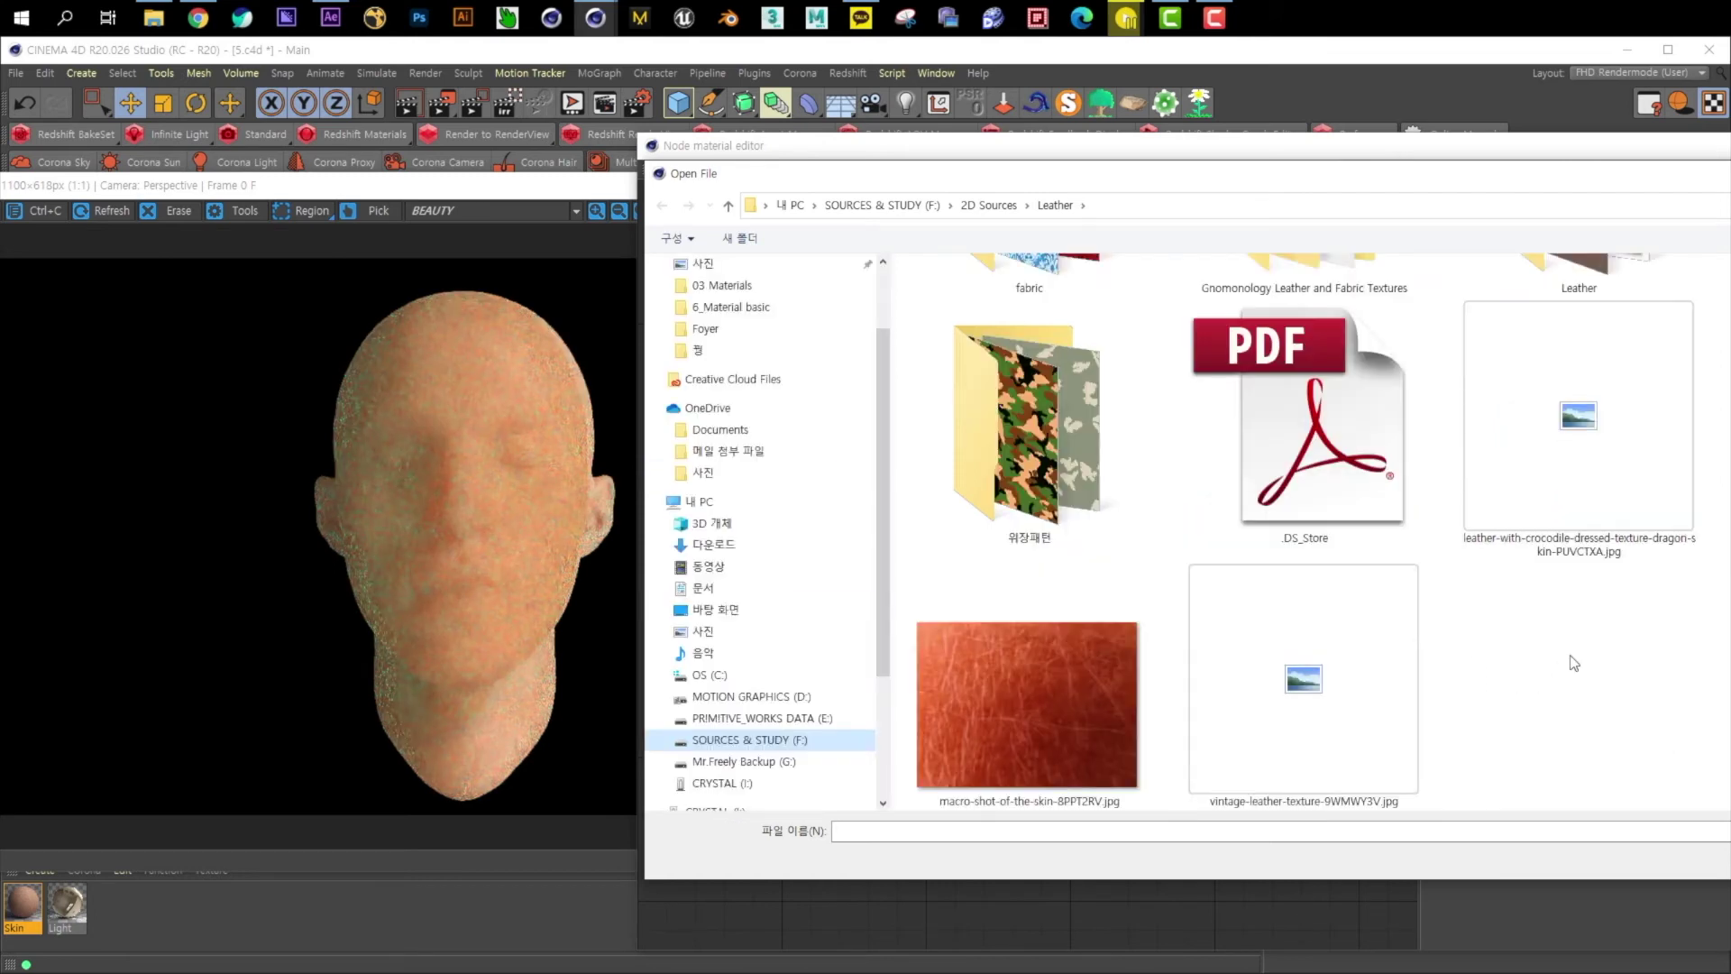
click(1548, 414)
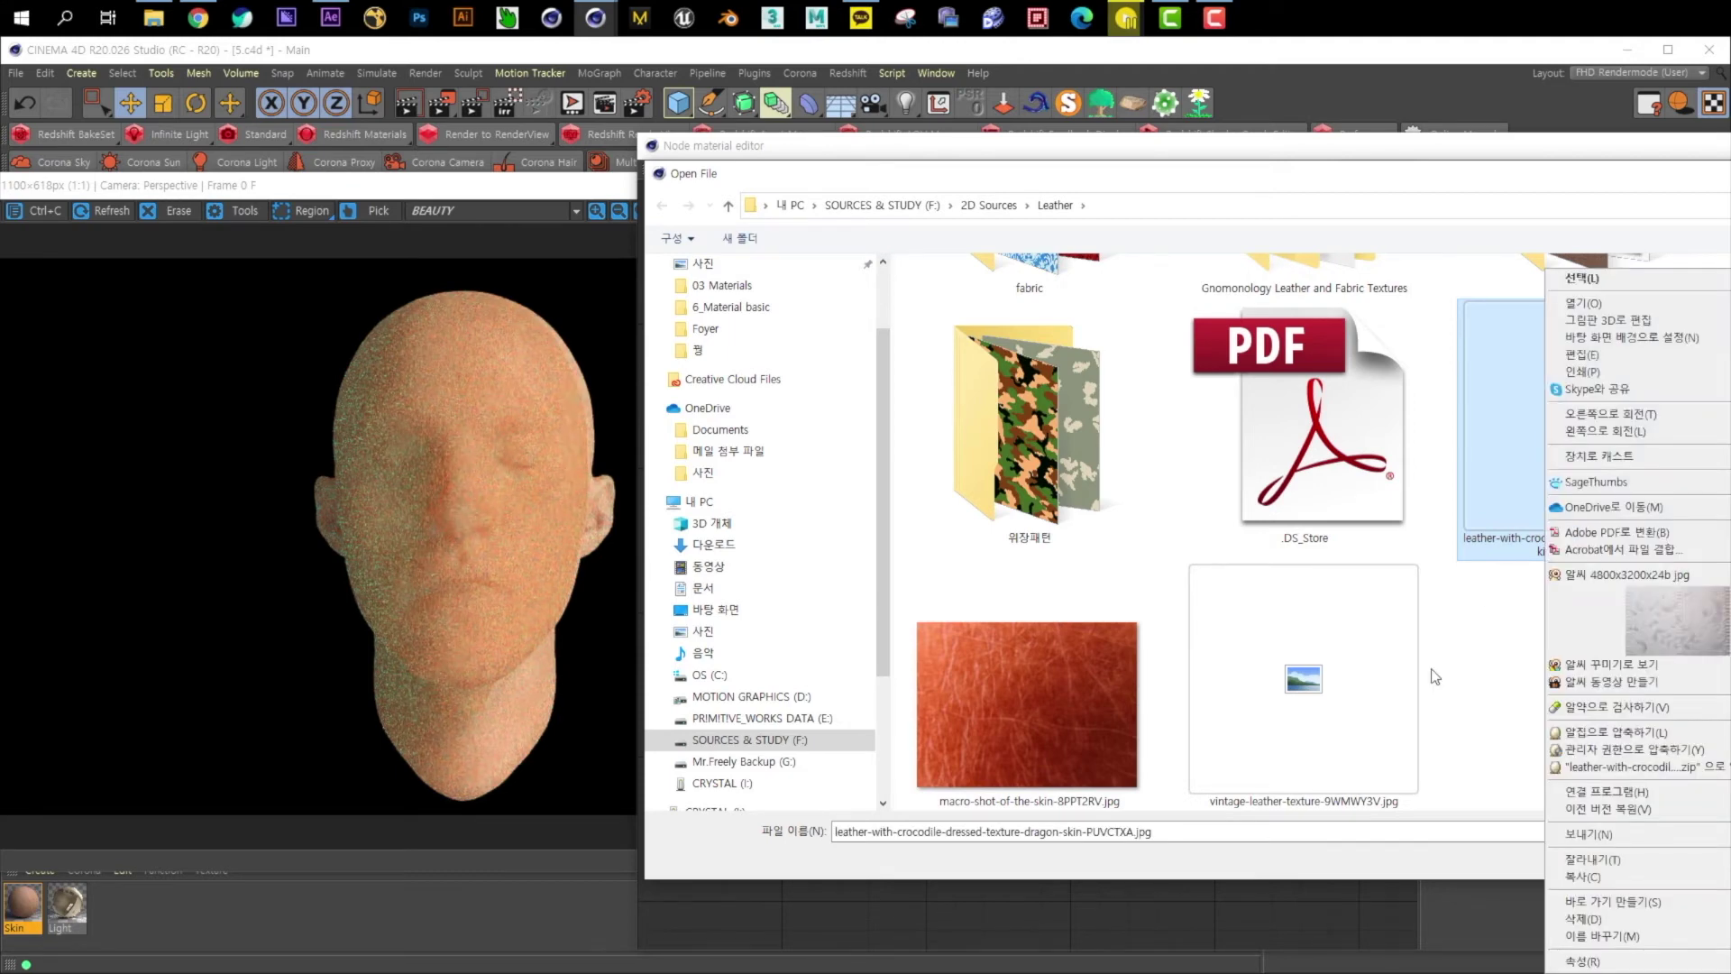
click(1343, 687)
right_click(1341, 684)
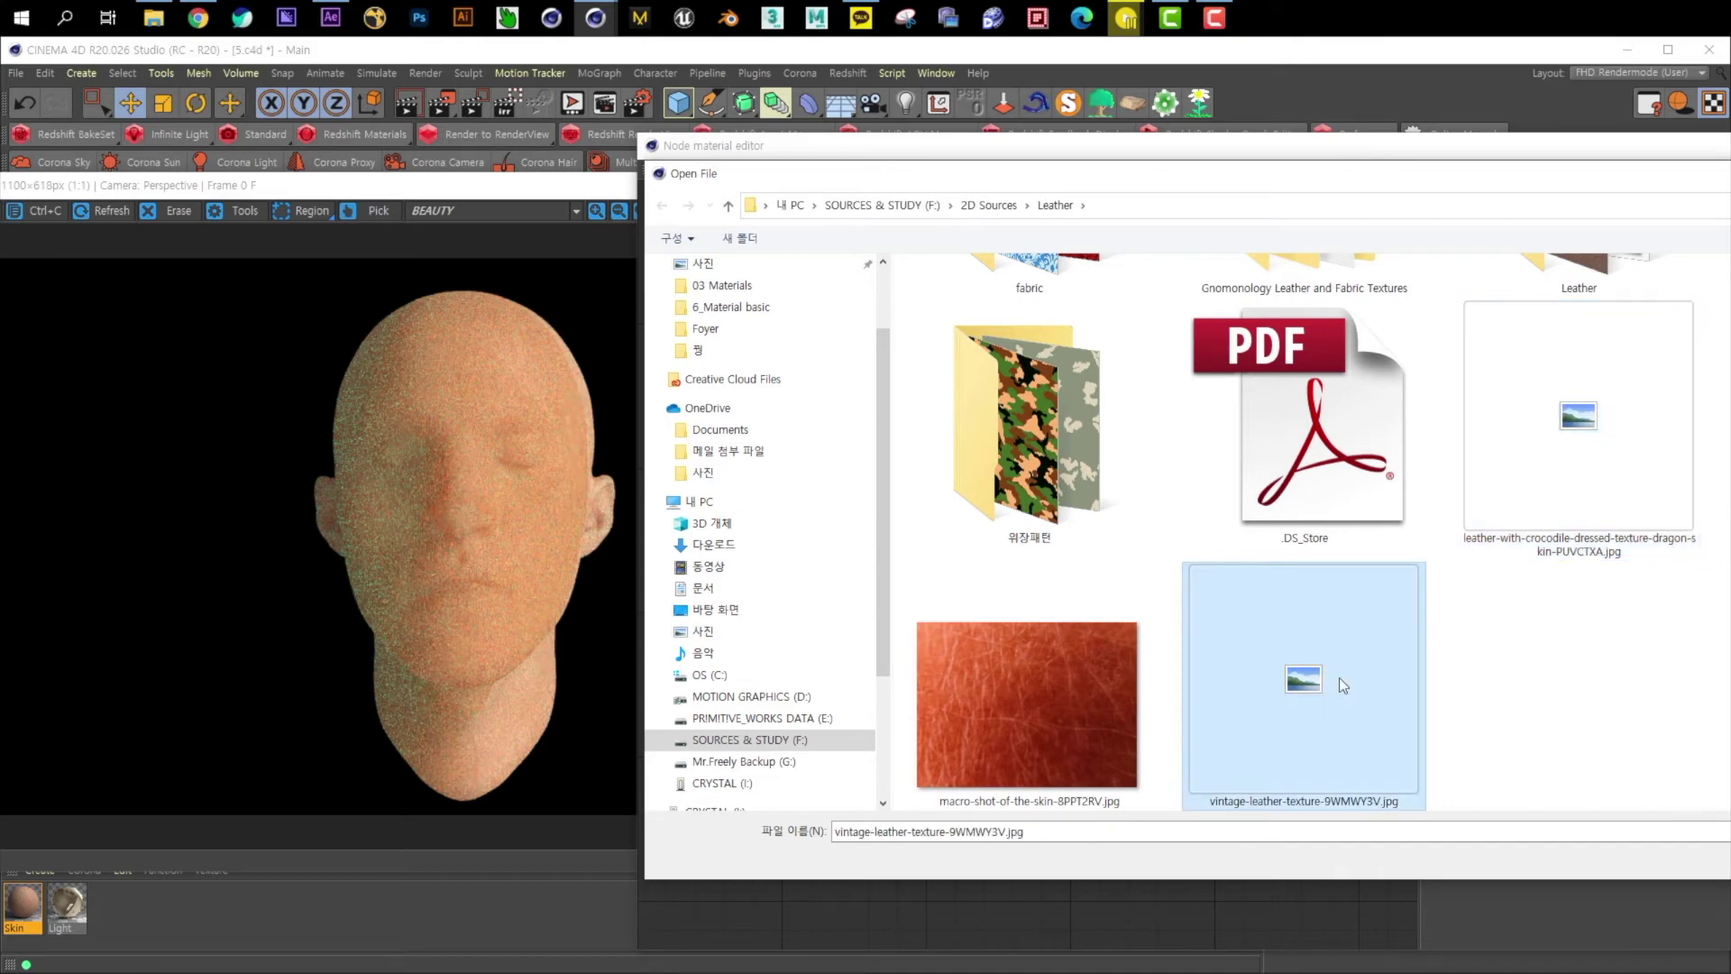
key(Escape)
key(Escape)
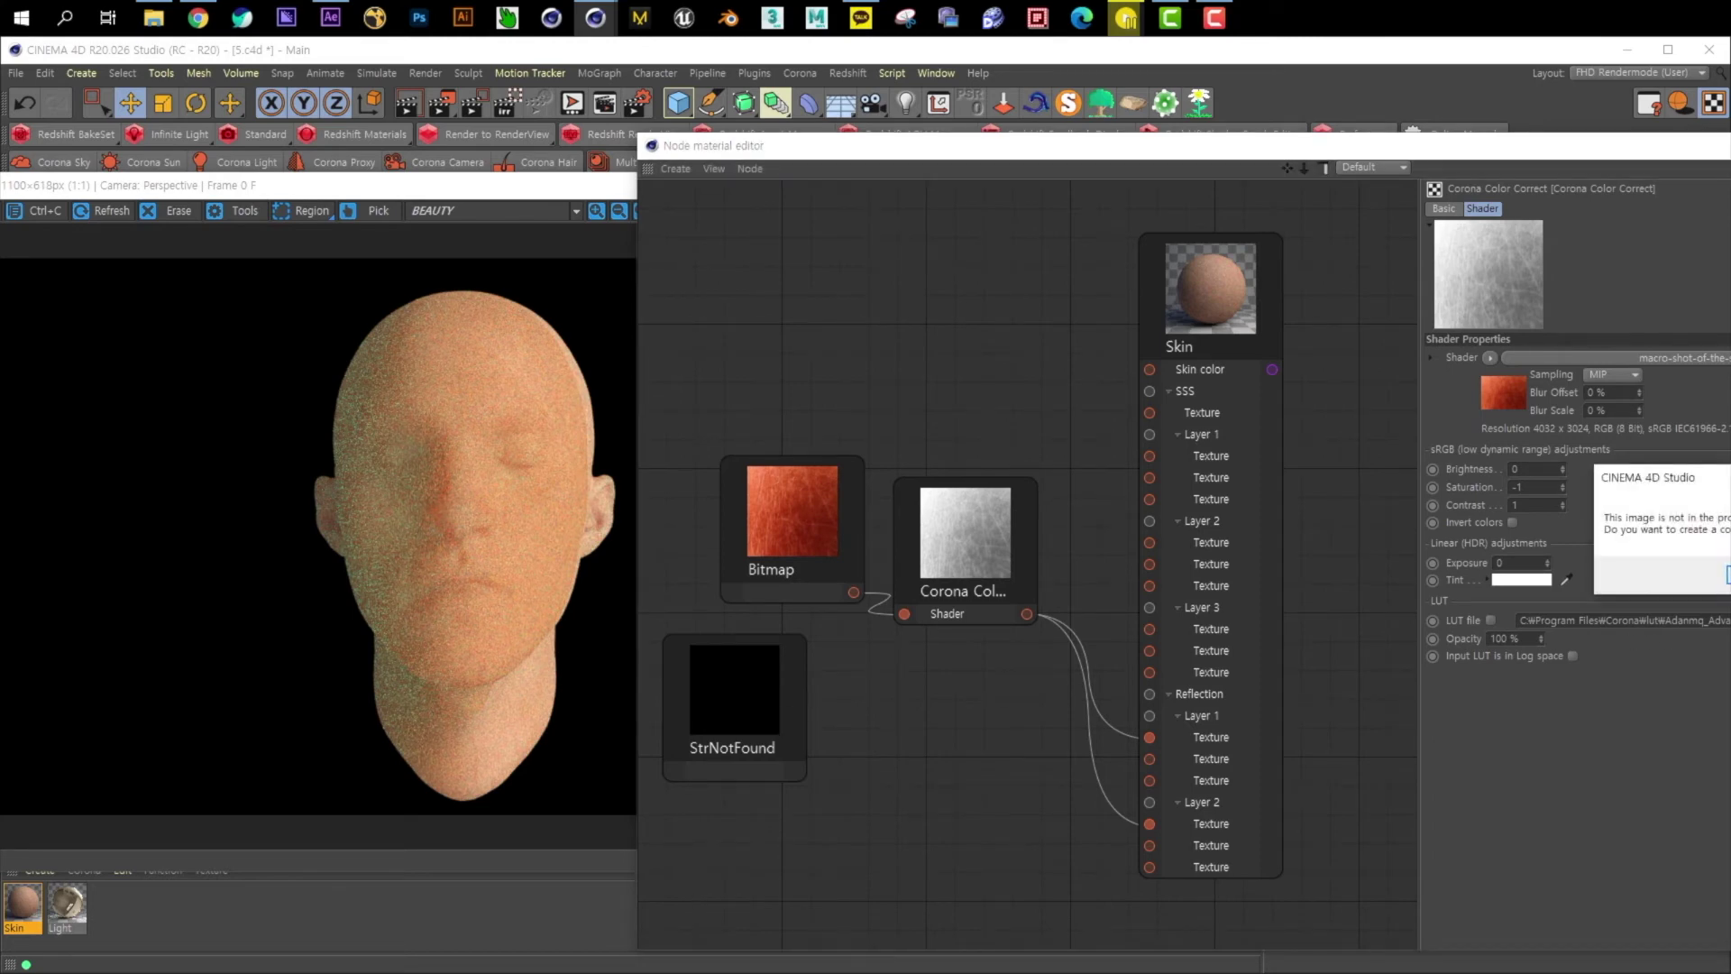
key(Return)
- Duplicate the Color Correct node beside the leather bitmap and connect the bitmap to the copy's shader input
click(990, 570)
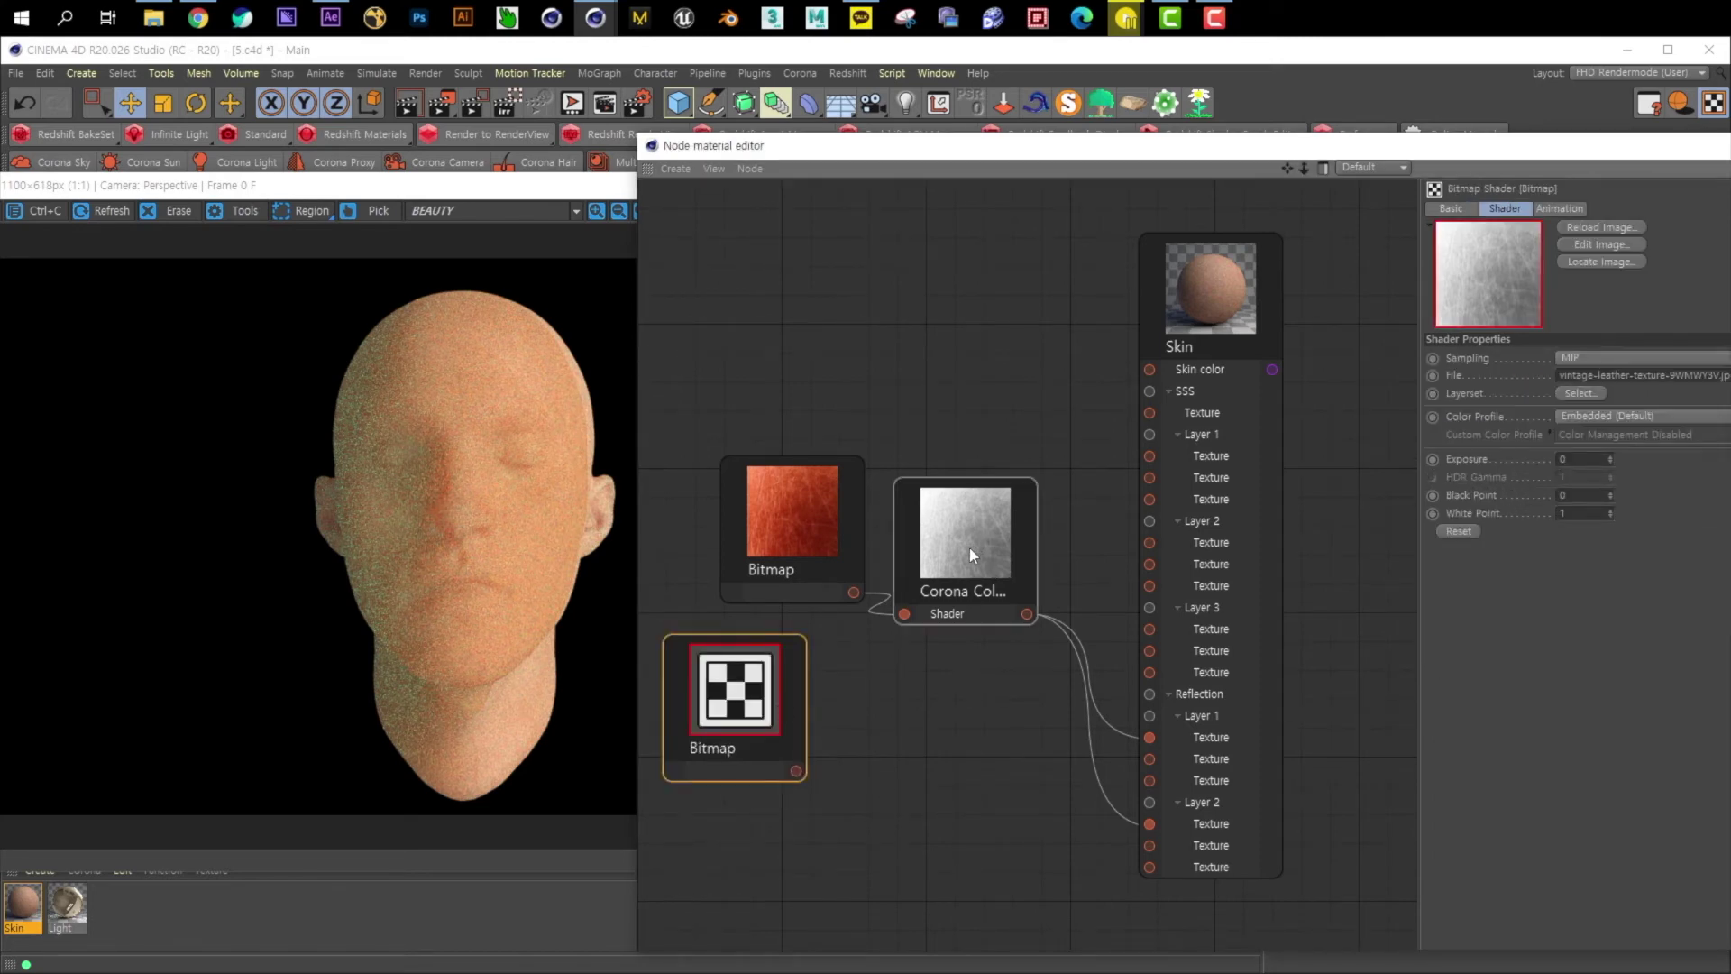
key(ctrl+v)
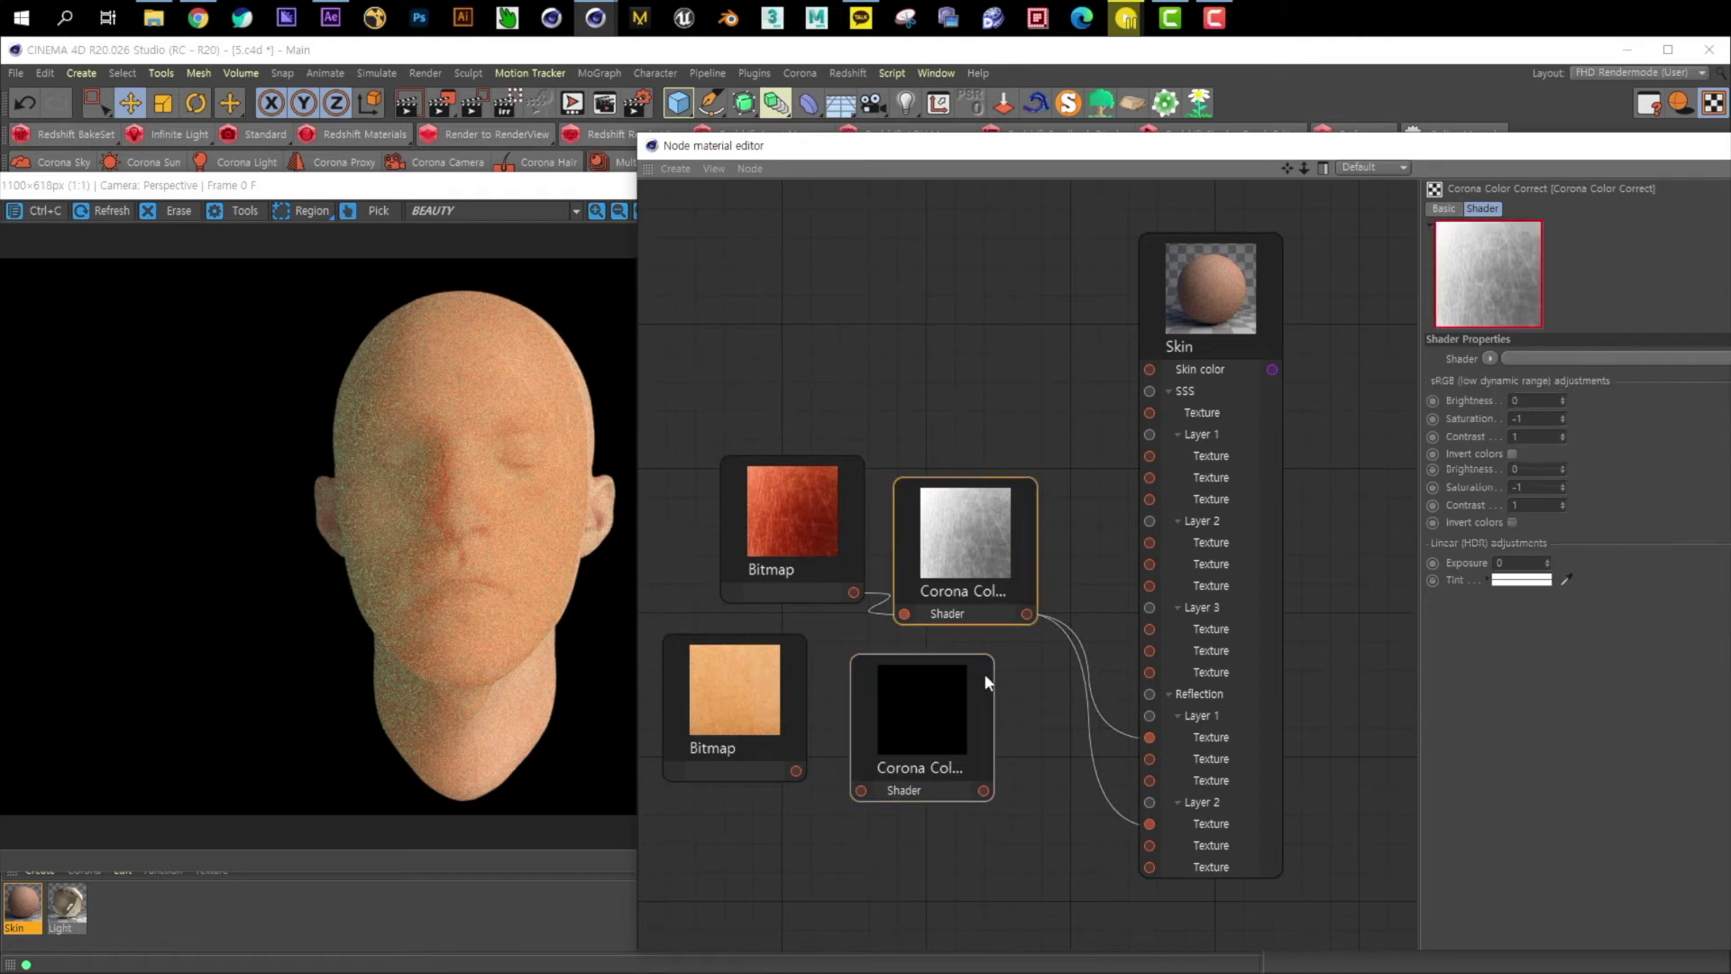
drag(796, 771, 861, 790)
- Connect the leather Color Correct output to the glossiness texture inputs of reflection Layer 1 and Layer 2
drag(983, 791, 1142, 760)
drag(987, 790, 1148, 846)
click(1198, 332)
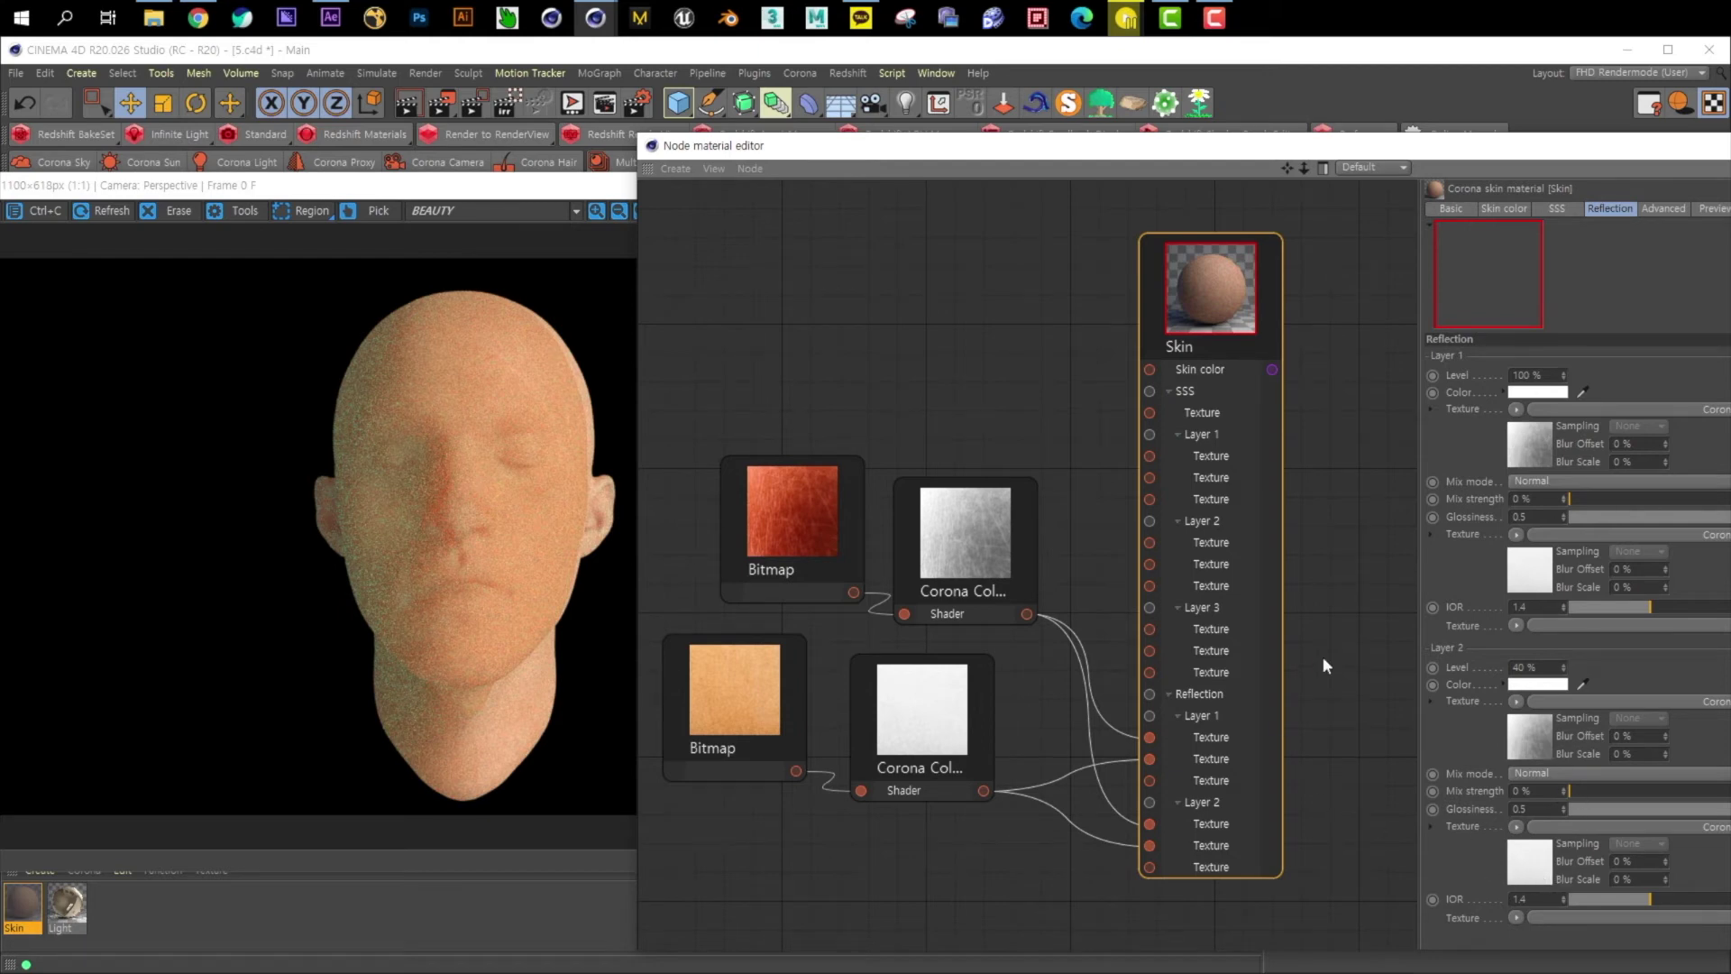
- Set the leather Color Correct node's contrast to 8 and exposure to -1
click(918, 726)
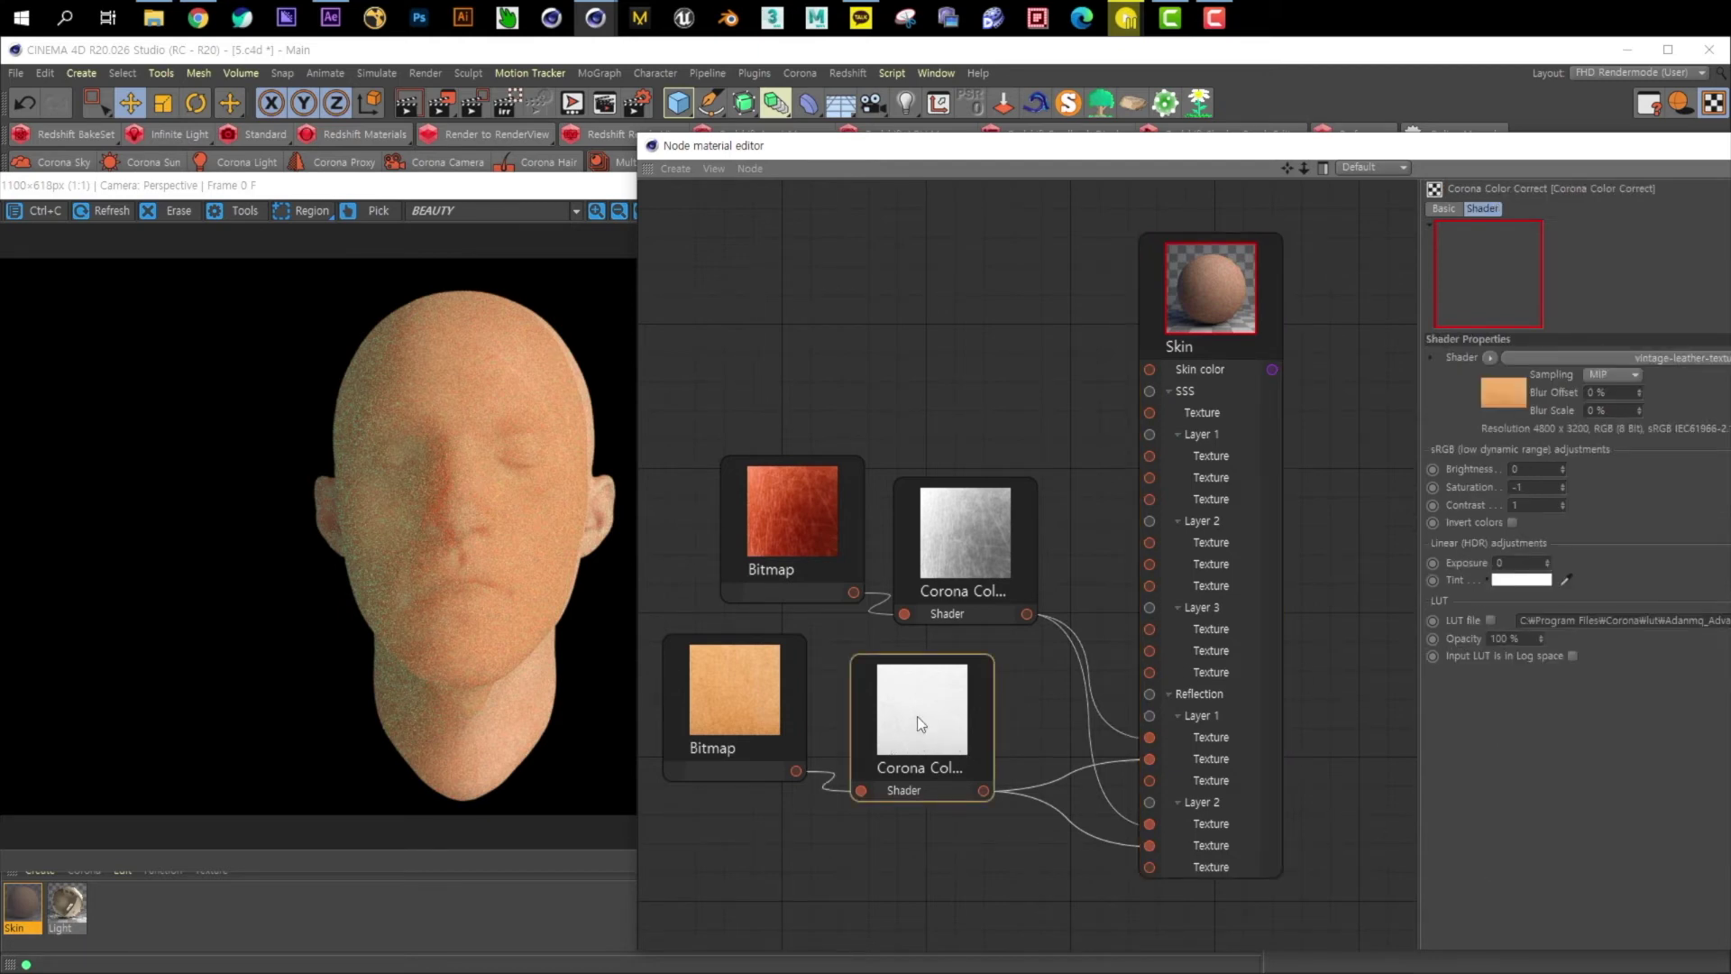
double_click(1515, 505)
text(5)
key(Return)
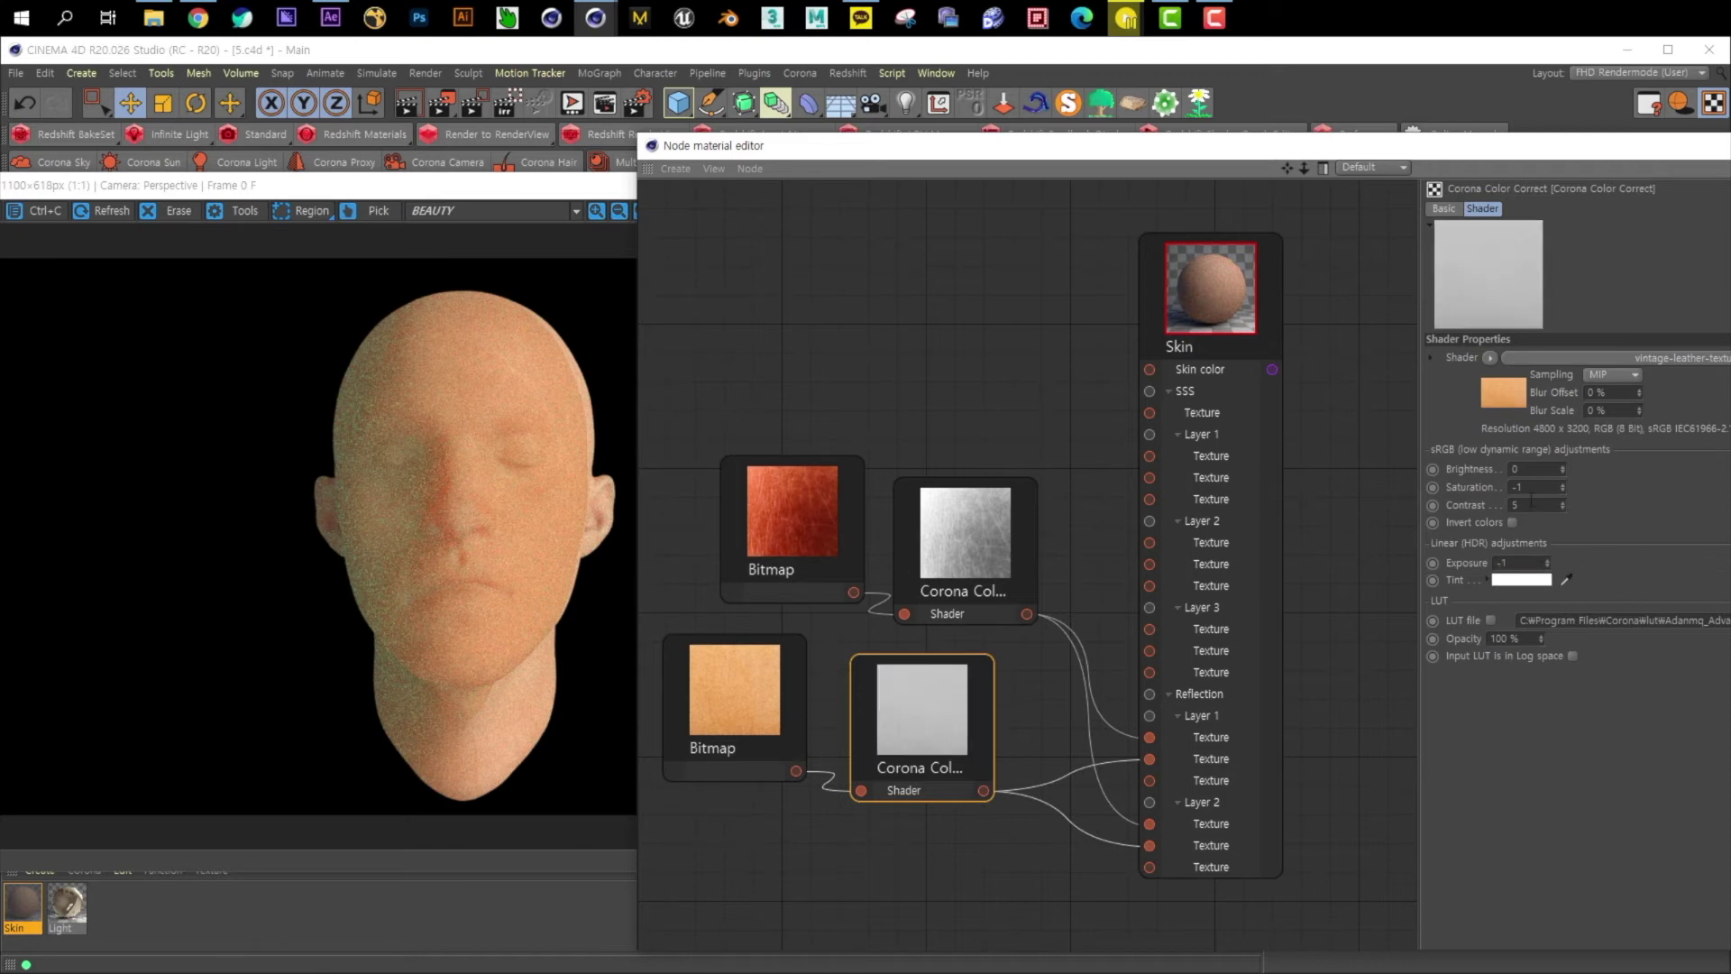
key(Return)
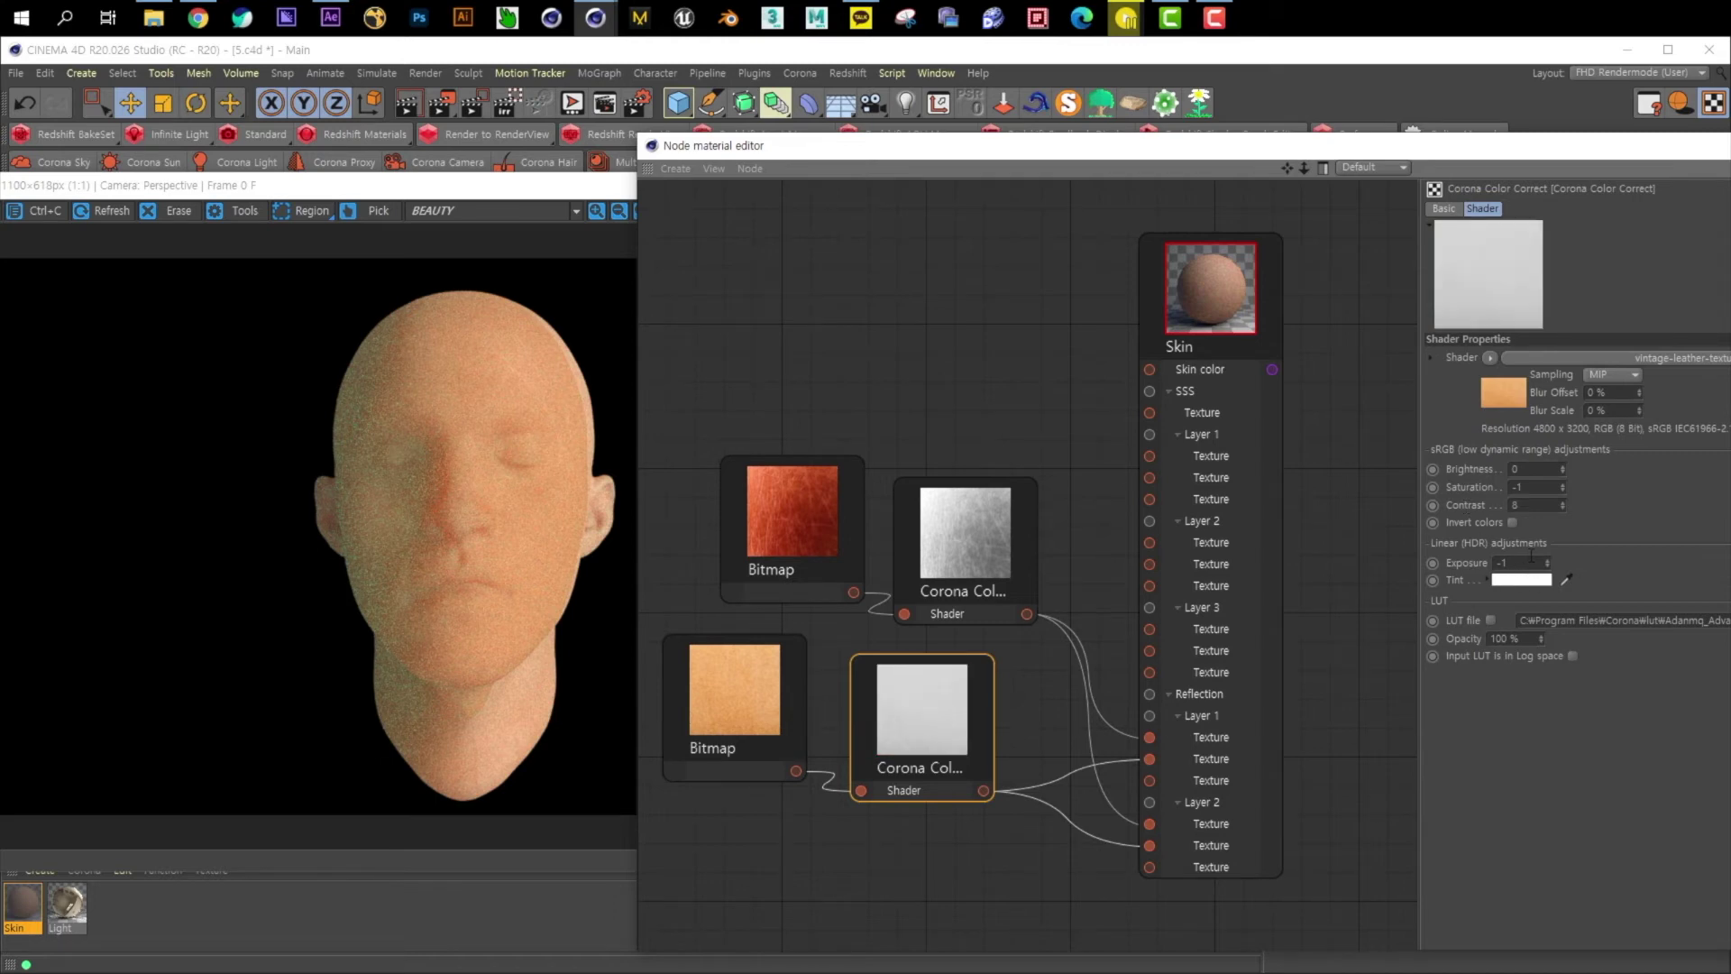
- Set the contrast of the red macro skin texture's Color Correct node to 8
click(951, 528)
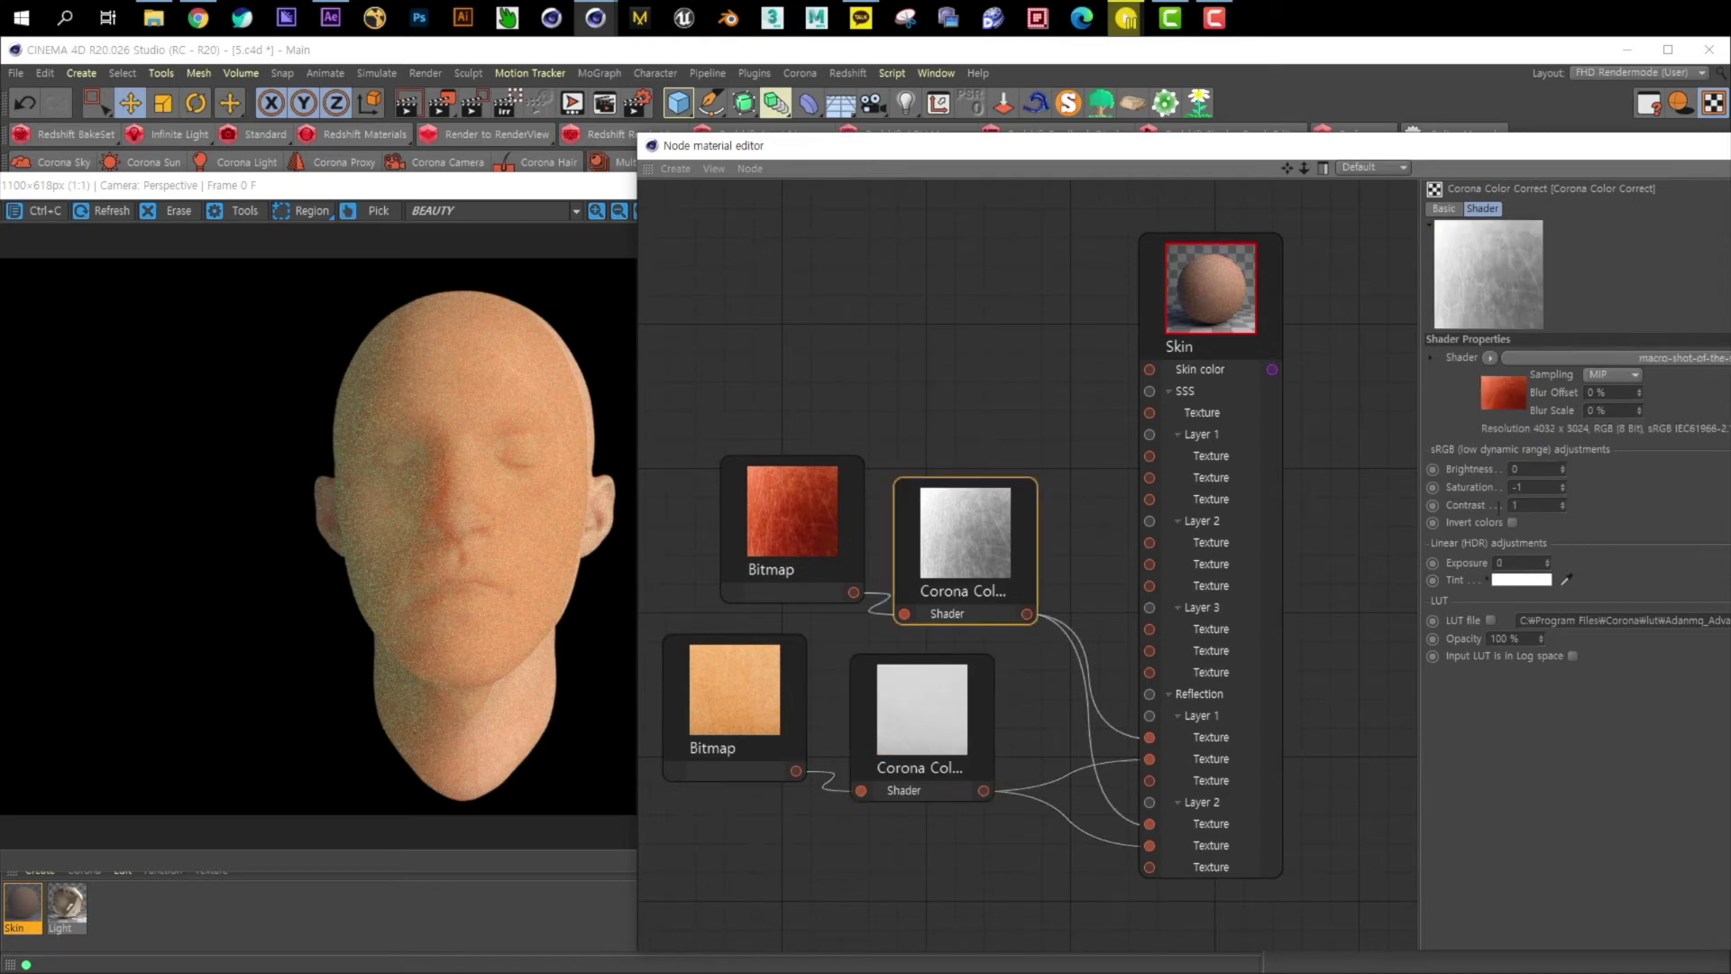
text(8)
key(Return)
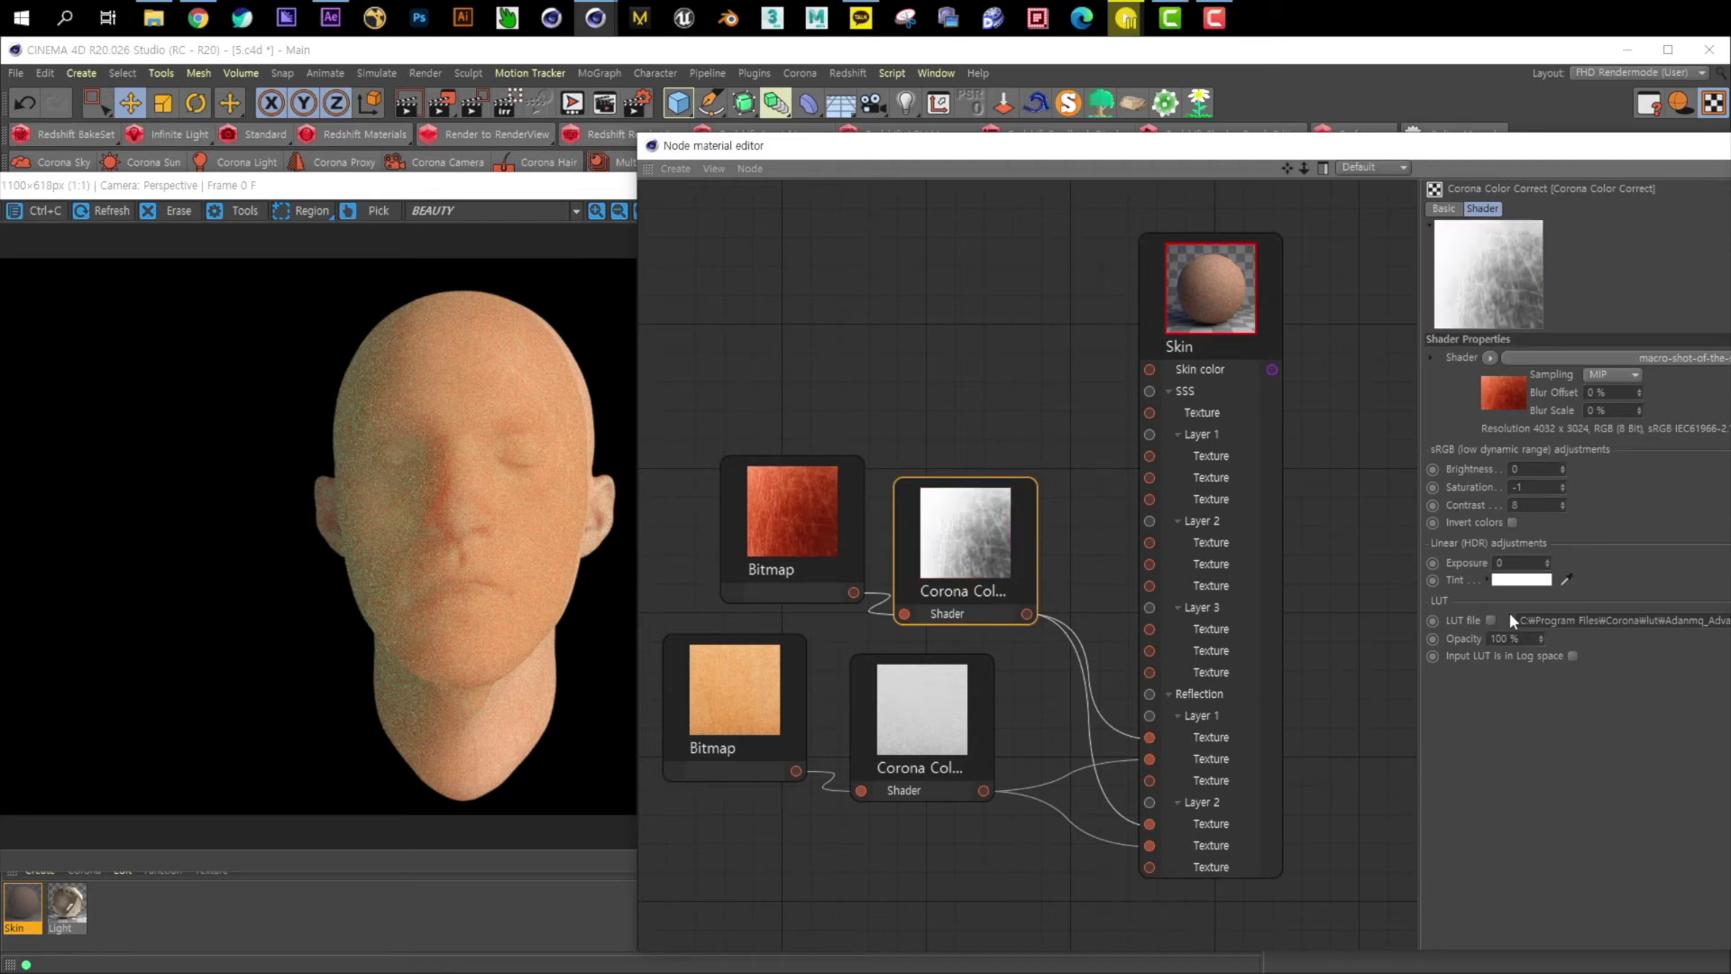
- Duplicate the red skin bitmap below the other nodes and move the two existing bitmap and Color Correct pairs upward
click(790, 479)
ctrl+drag(793, 531, 724, 920)
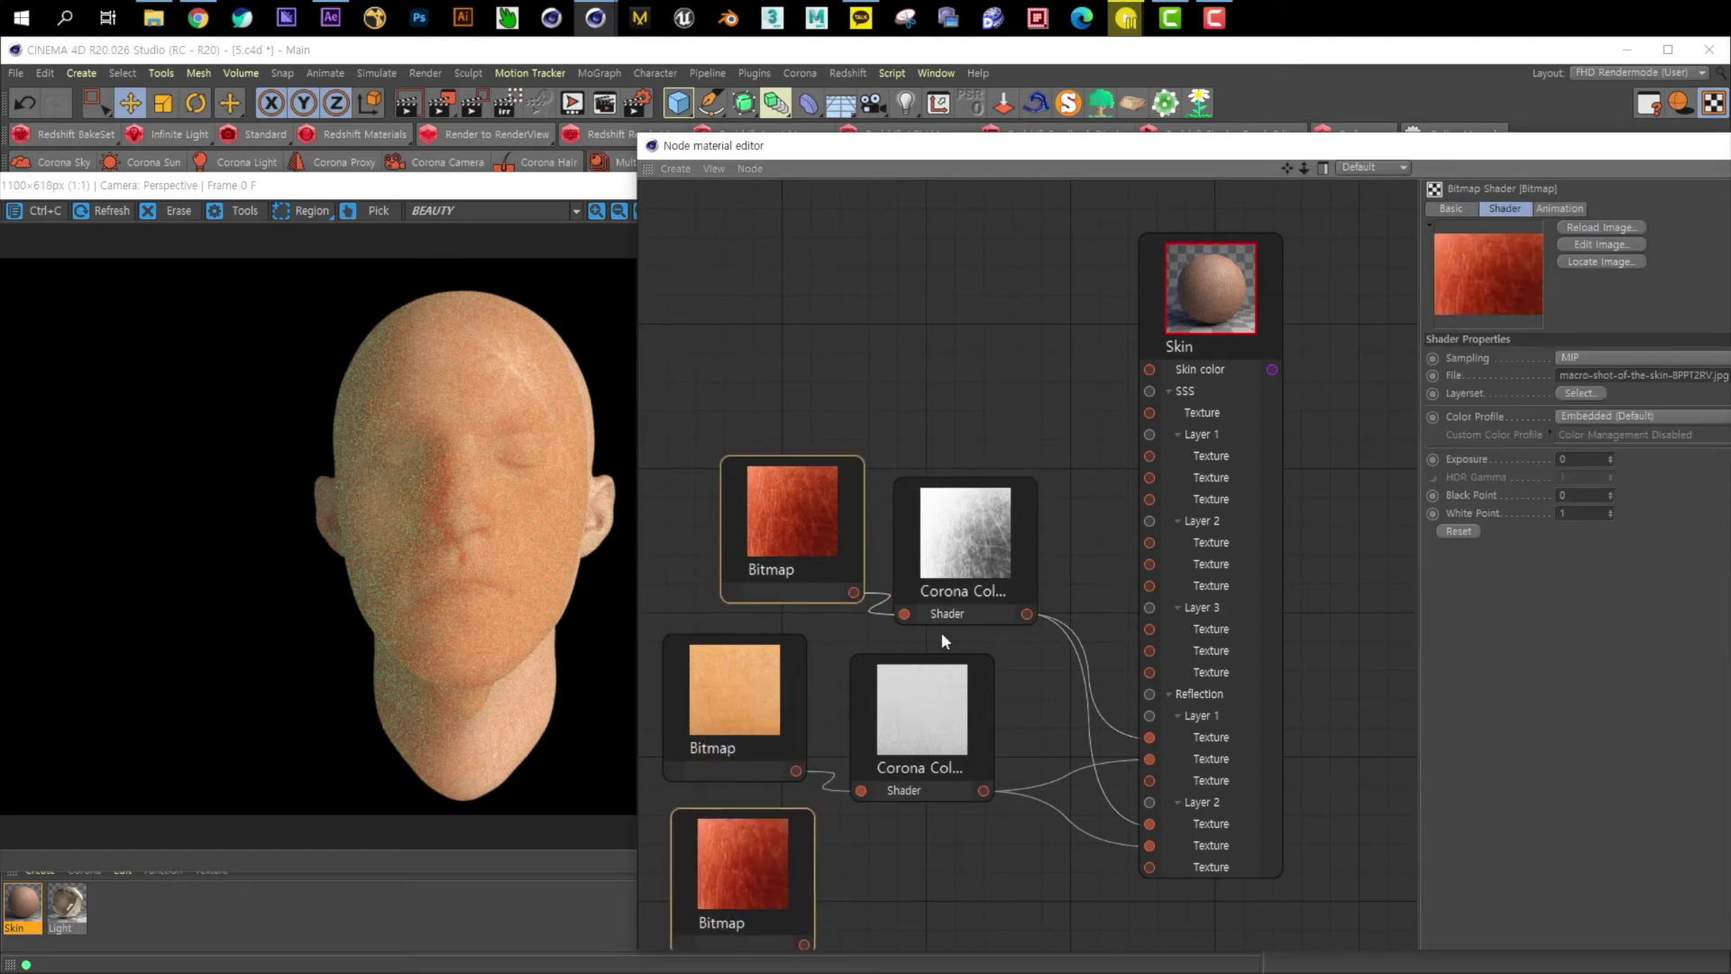
drag(979, 647, 658, 338)
drag(667, 352, 948, 576)
drag(711, 360, 989, 793)
drag(960, 530, 932, 402)
click(949, 417)
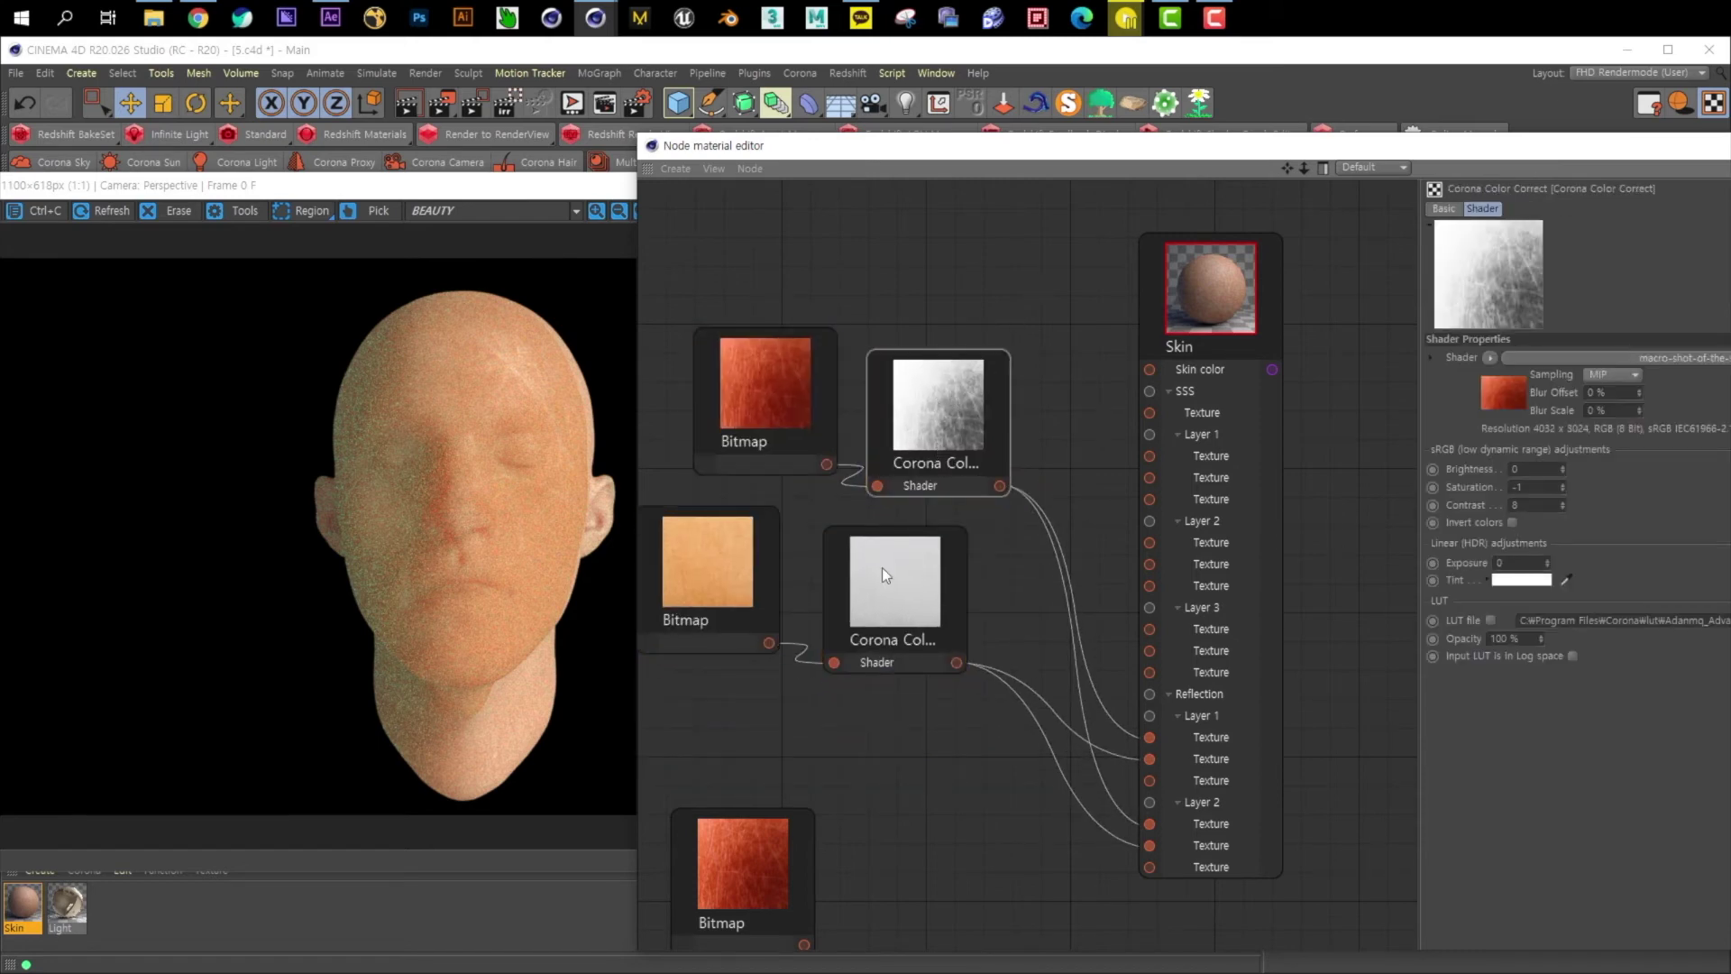
- Delete the duplicated red skin bitmap and add a bitmap node loading the light-skin-freckles-complexion image in its place
drag(749, 858, 763, 808)
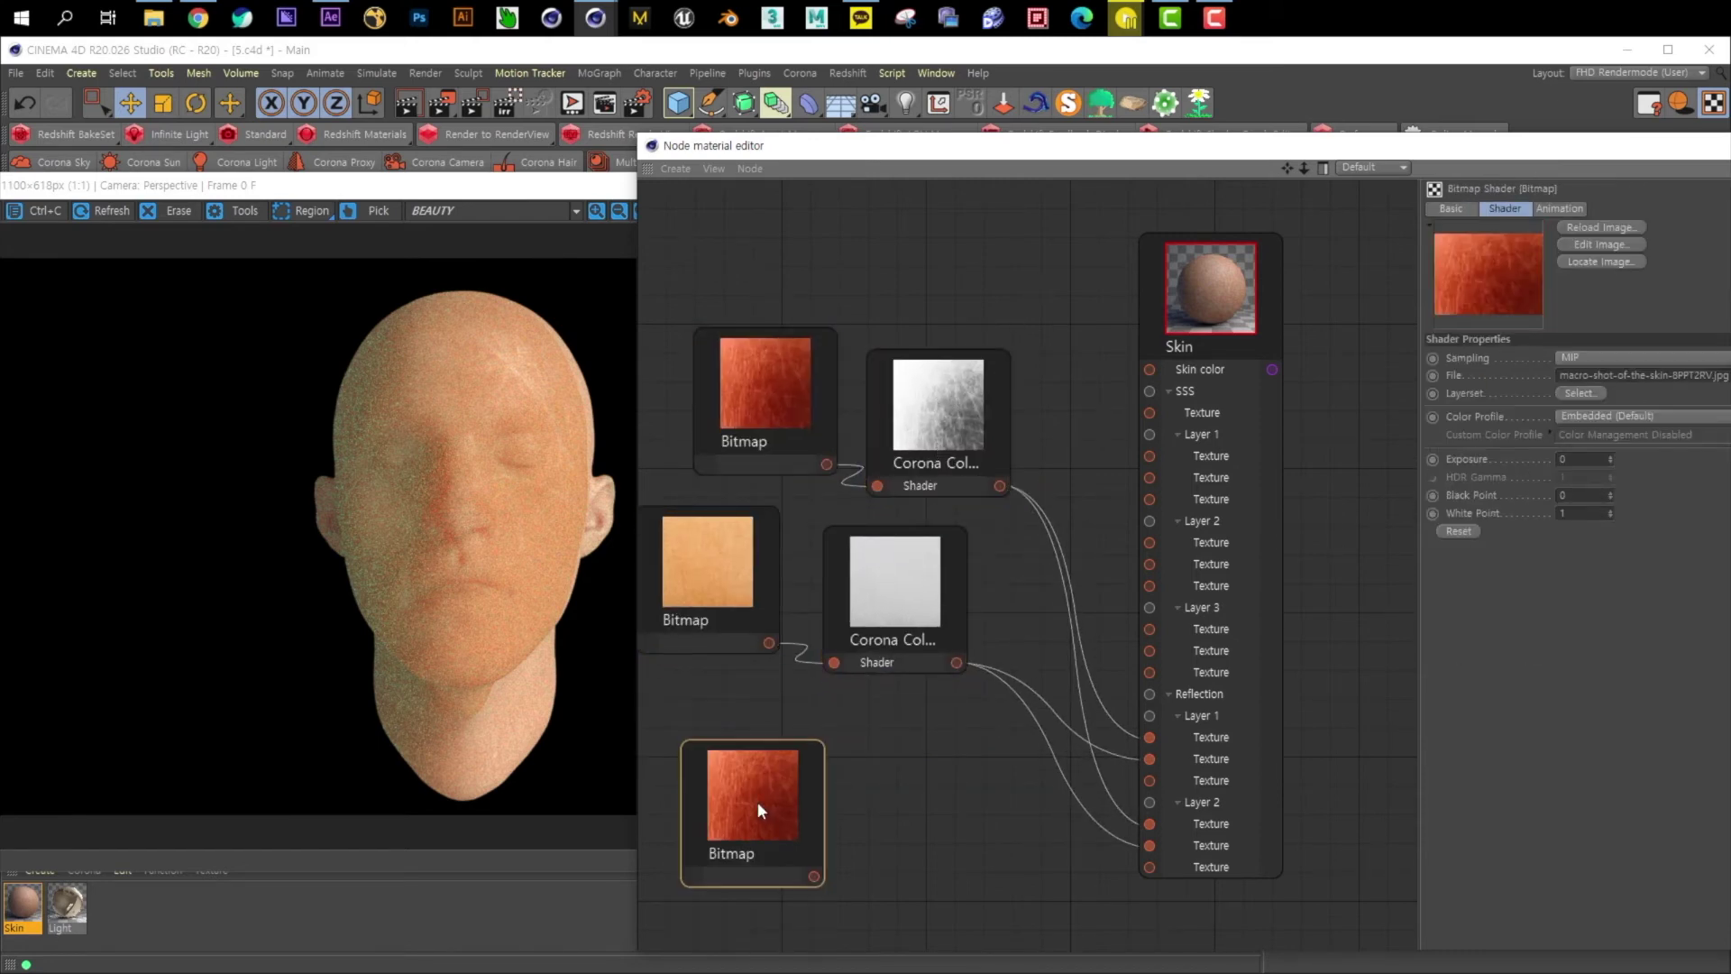
key(Delete)
right_click(712, 768)
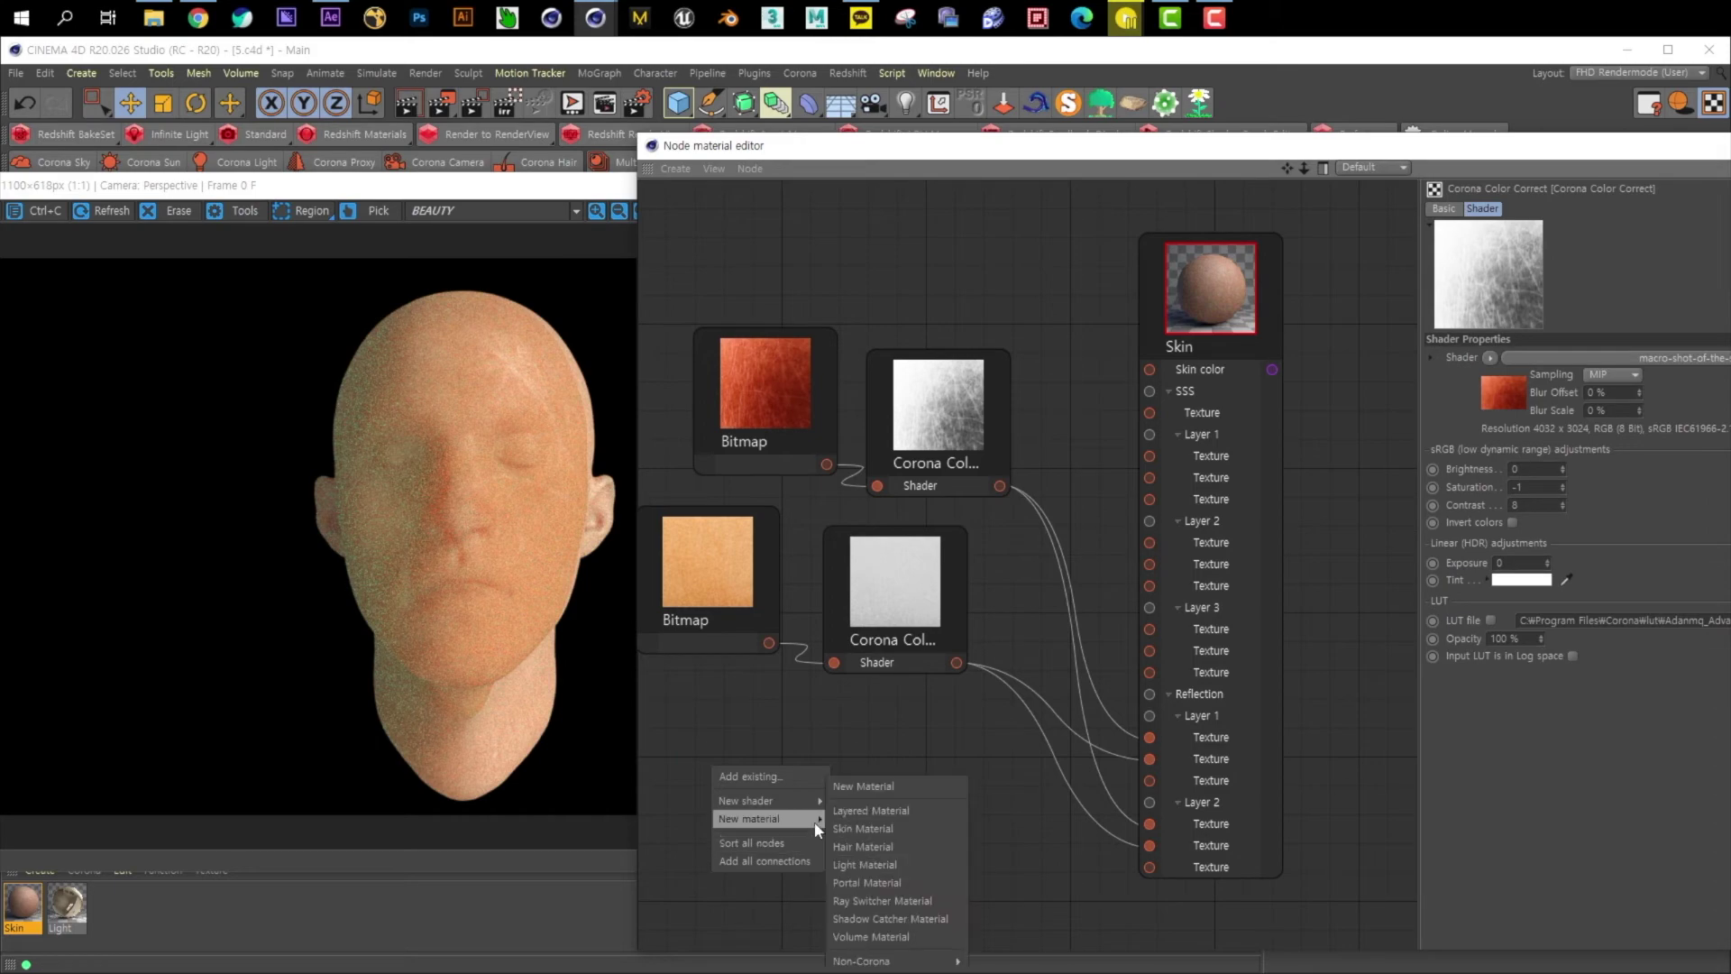
mouse_move(807, 801)
click(869, 661)
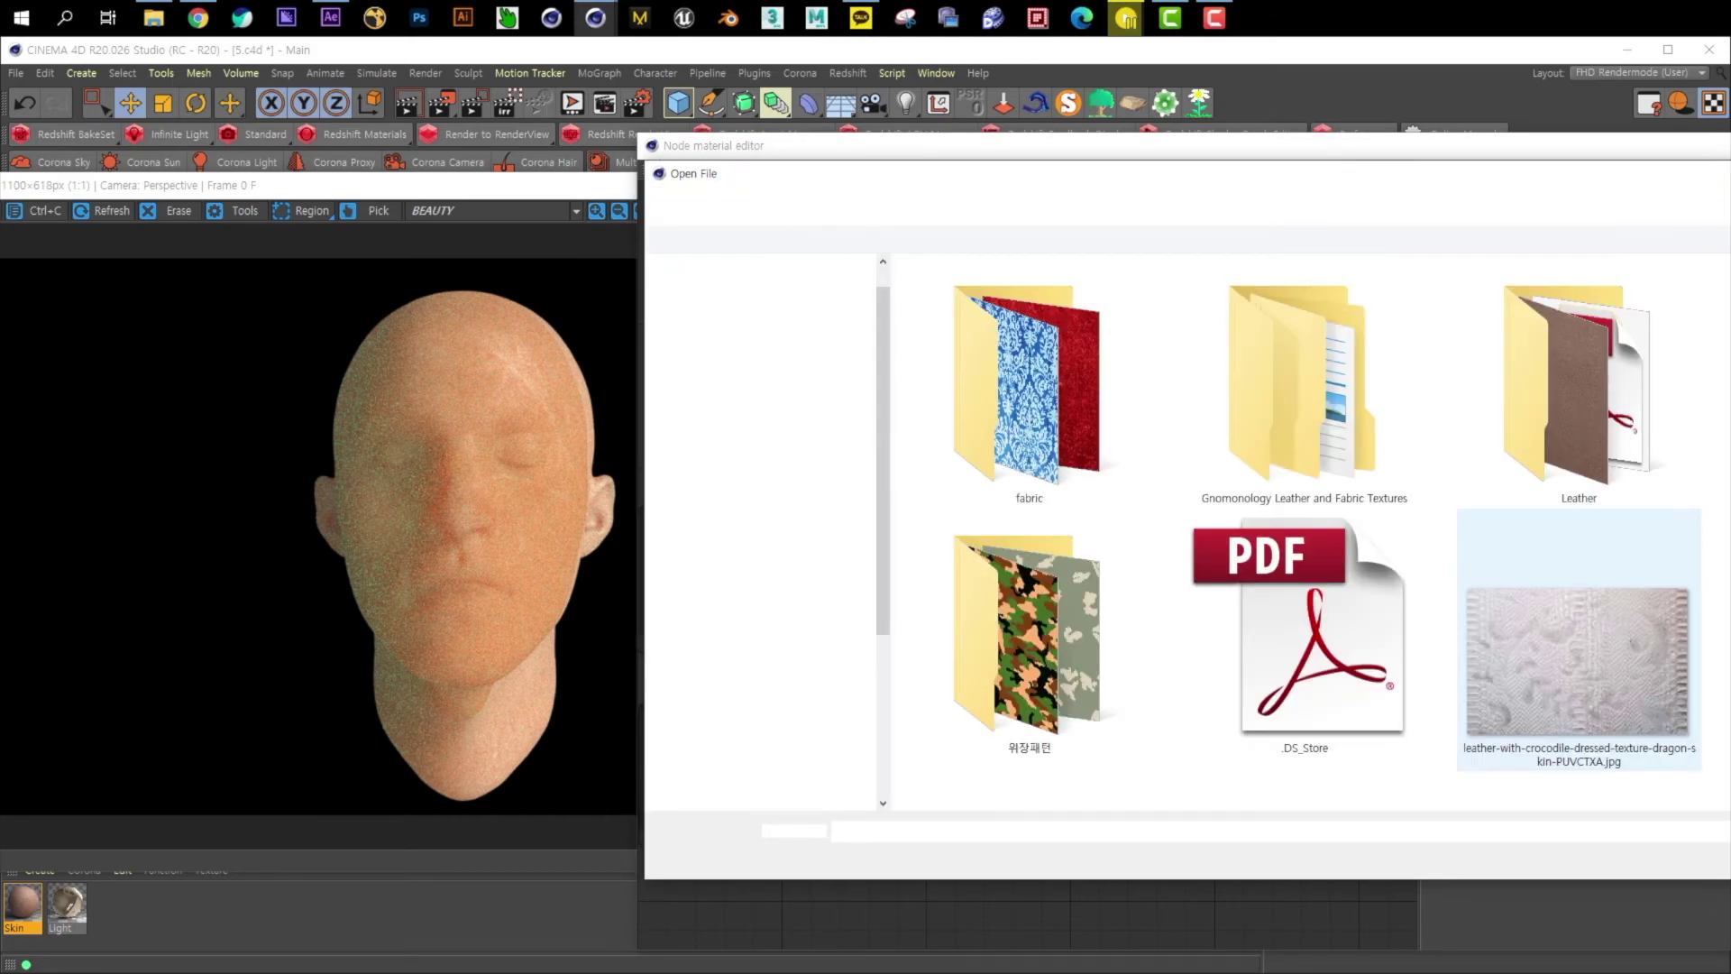
double_click(1578, 642)
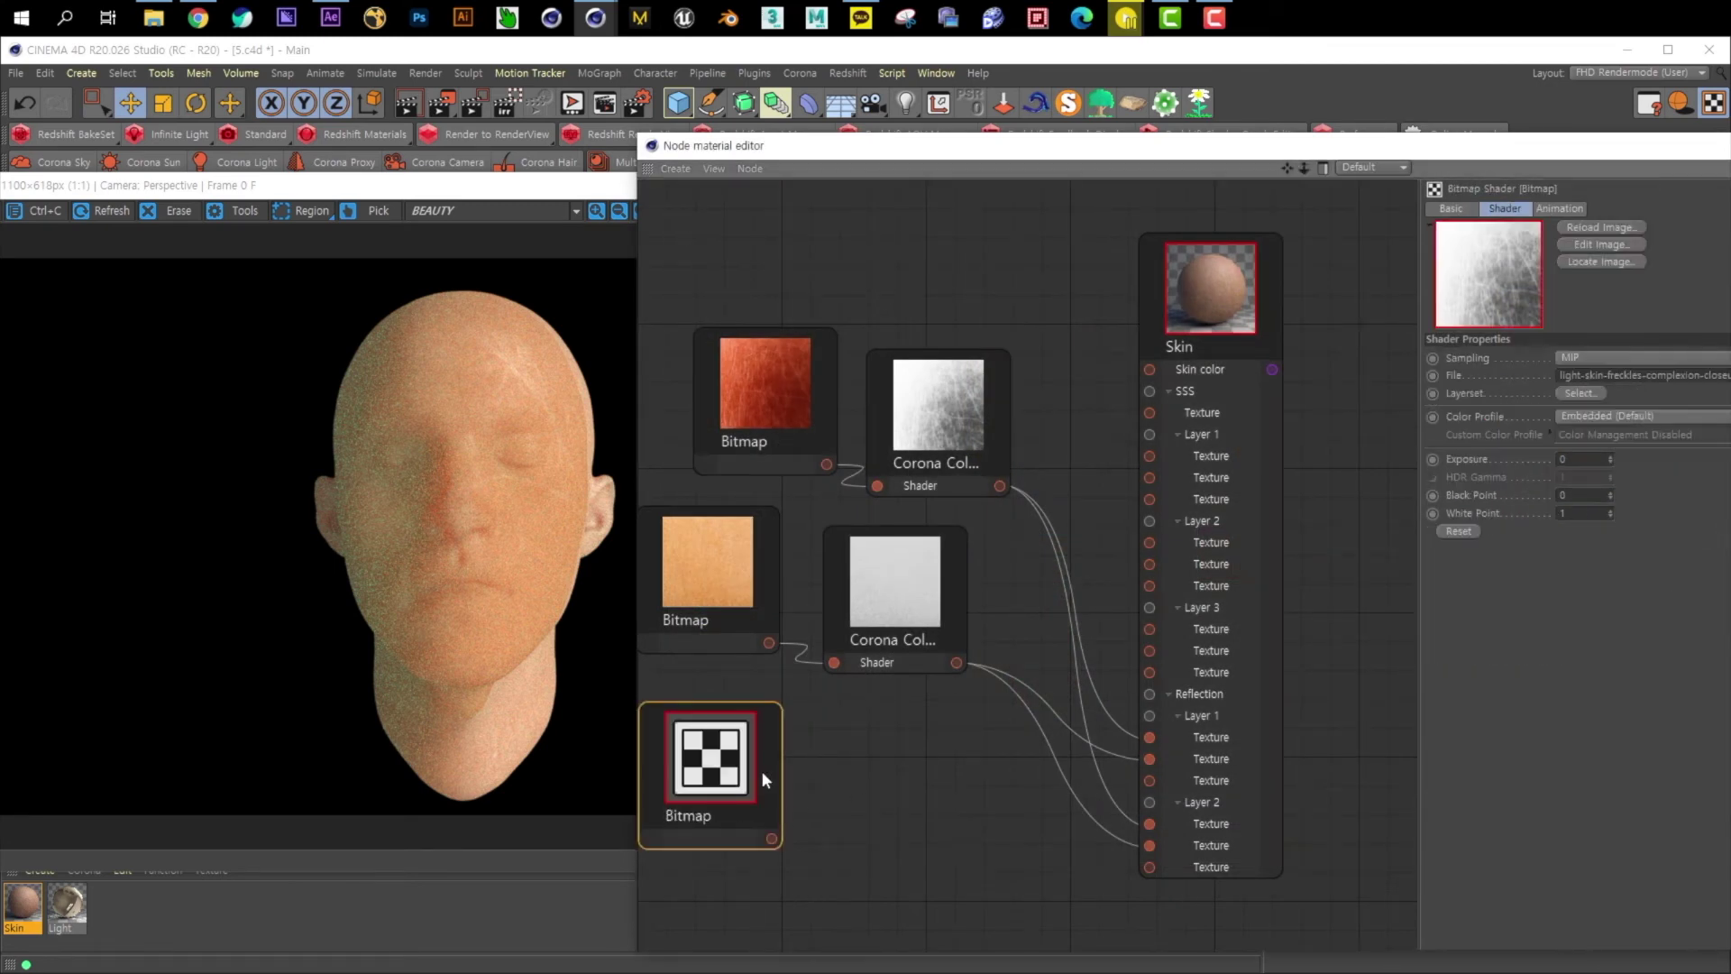
- Duplicate the red skin texture's Color Correct node beside the freckles bitmap and connect the bitmap to the copy
click(941, 426)
key(ctrl+c)
key(ctrl+v)
drag(878, 798, 883, 772)
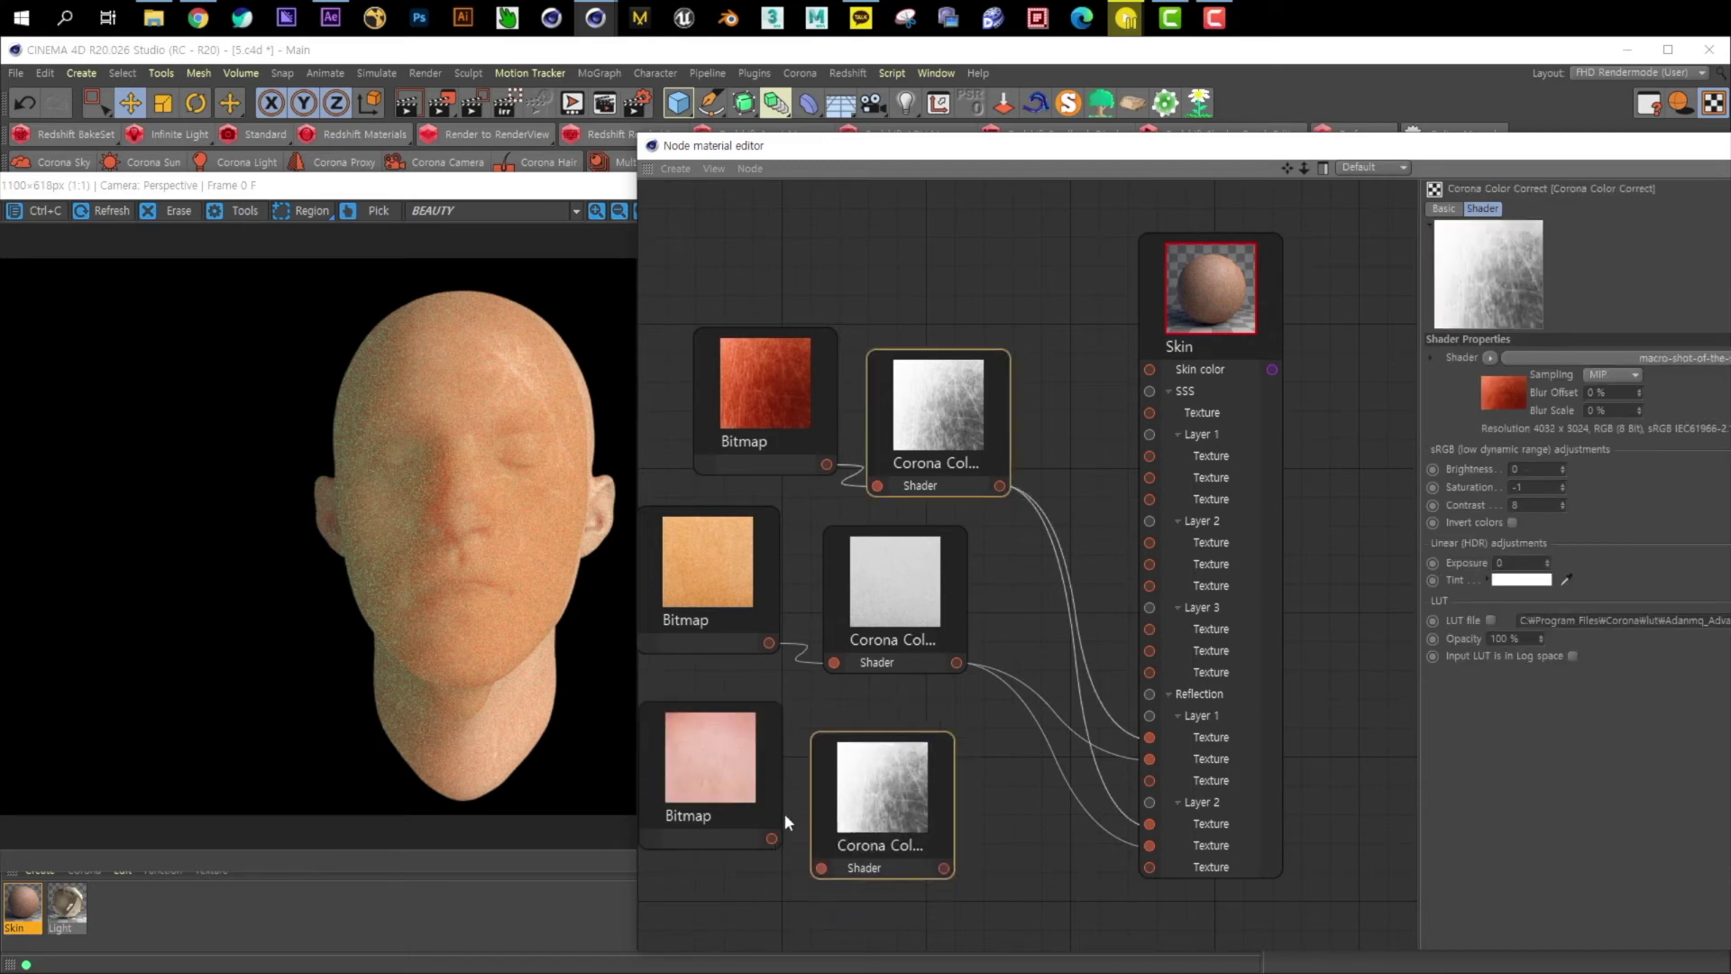
drag(771, 839, 820, 867)
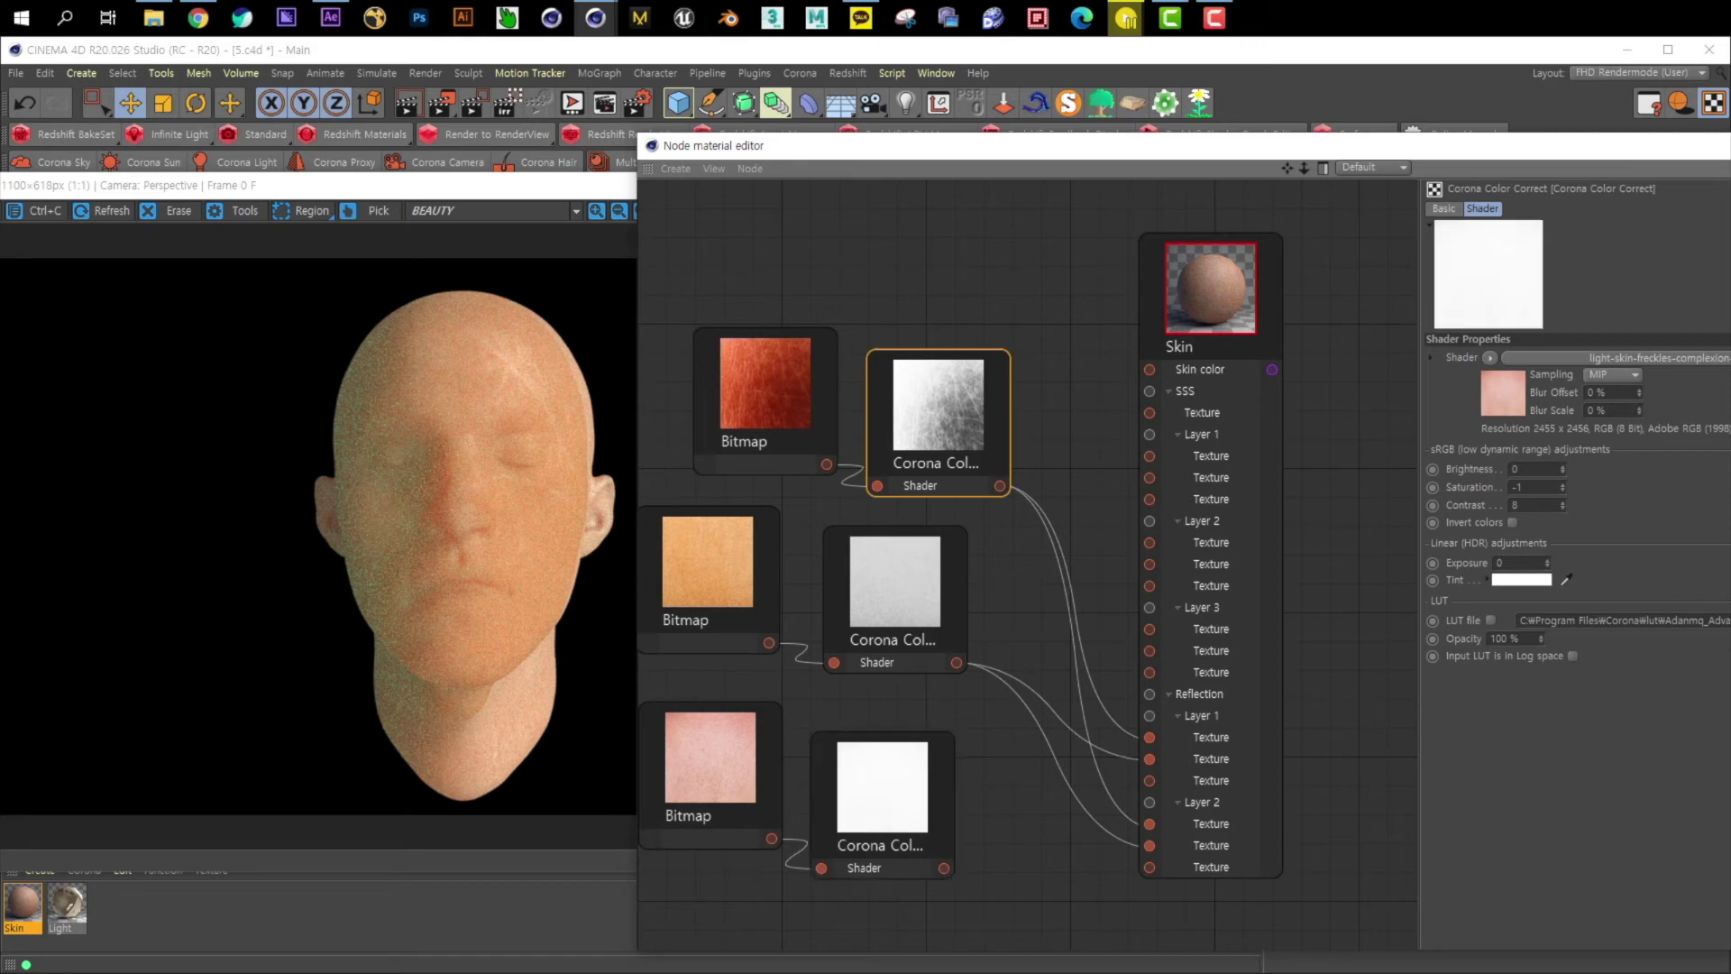
- Enable Bump on the Skin material and connect the freckles Color Correct output to the Bump input
click(1190, 282)
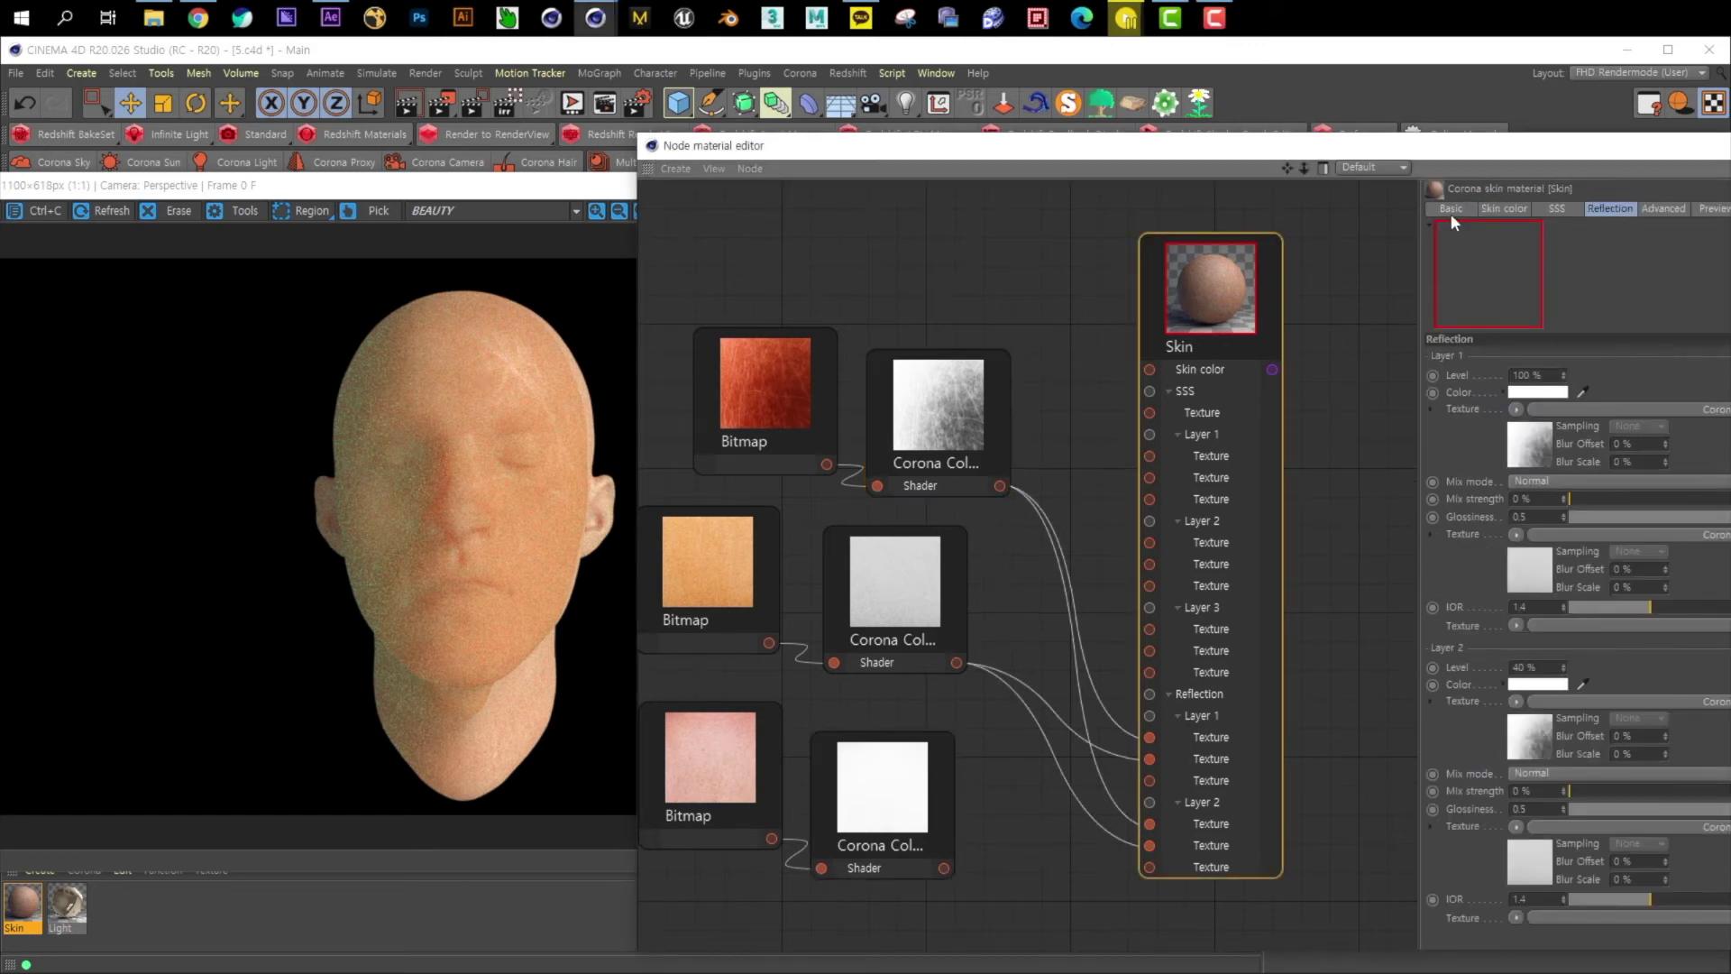
click(1450, 209)
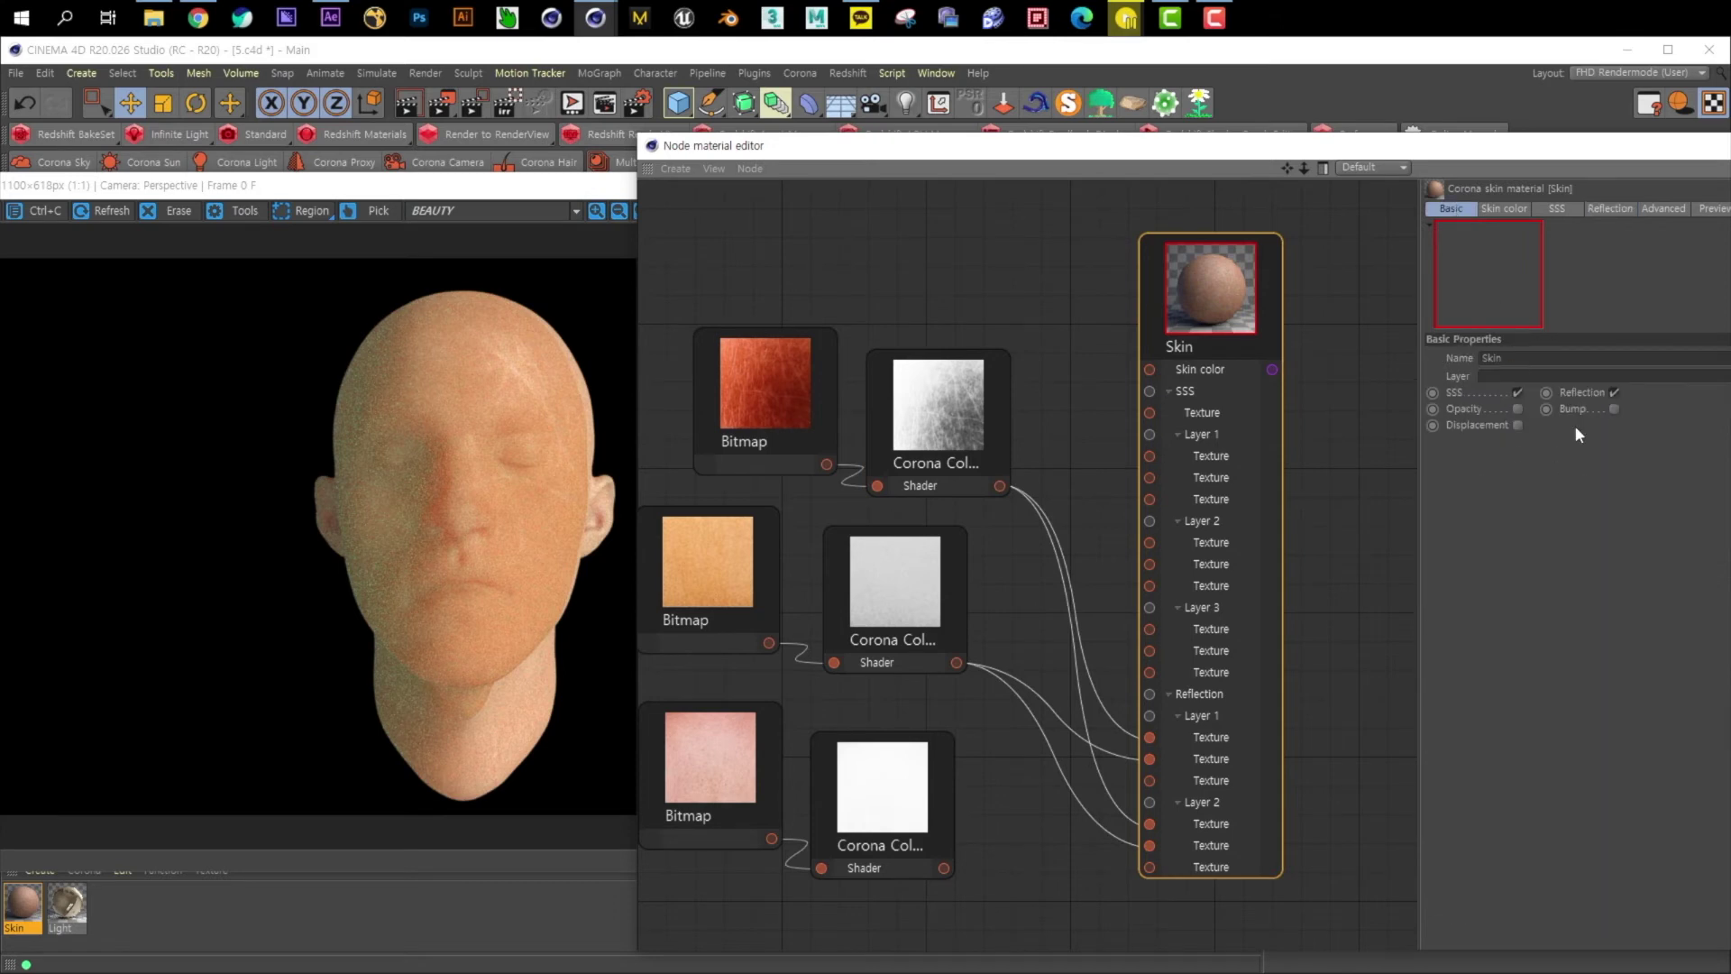
click(1614, 409)
drag(944, 868, 1150, 889)
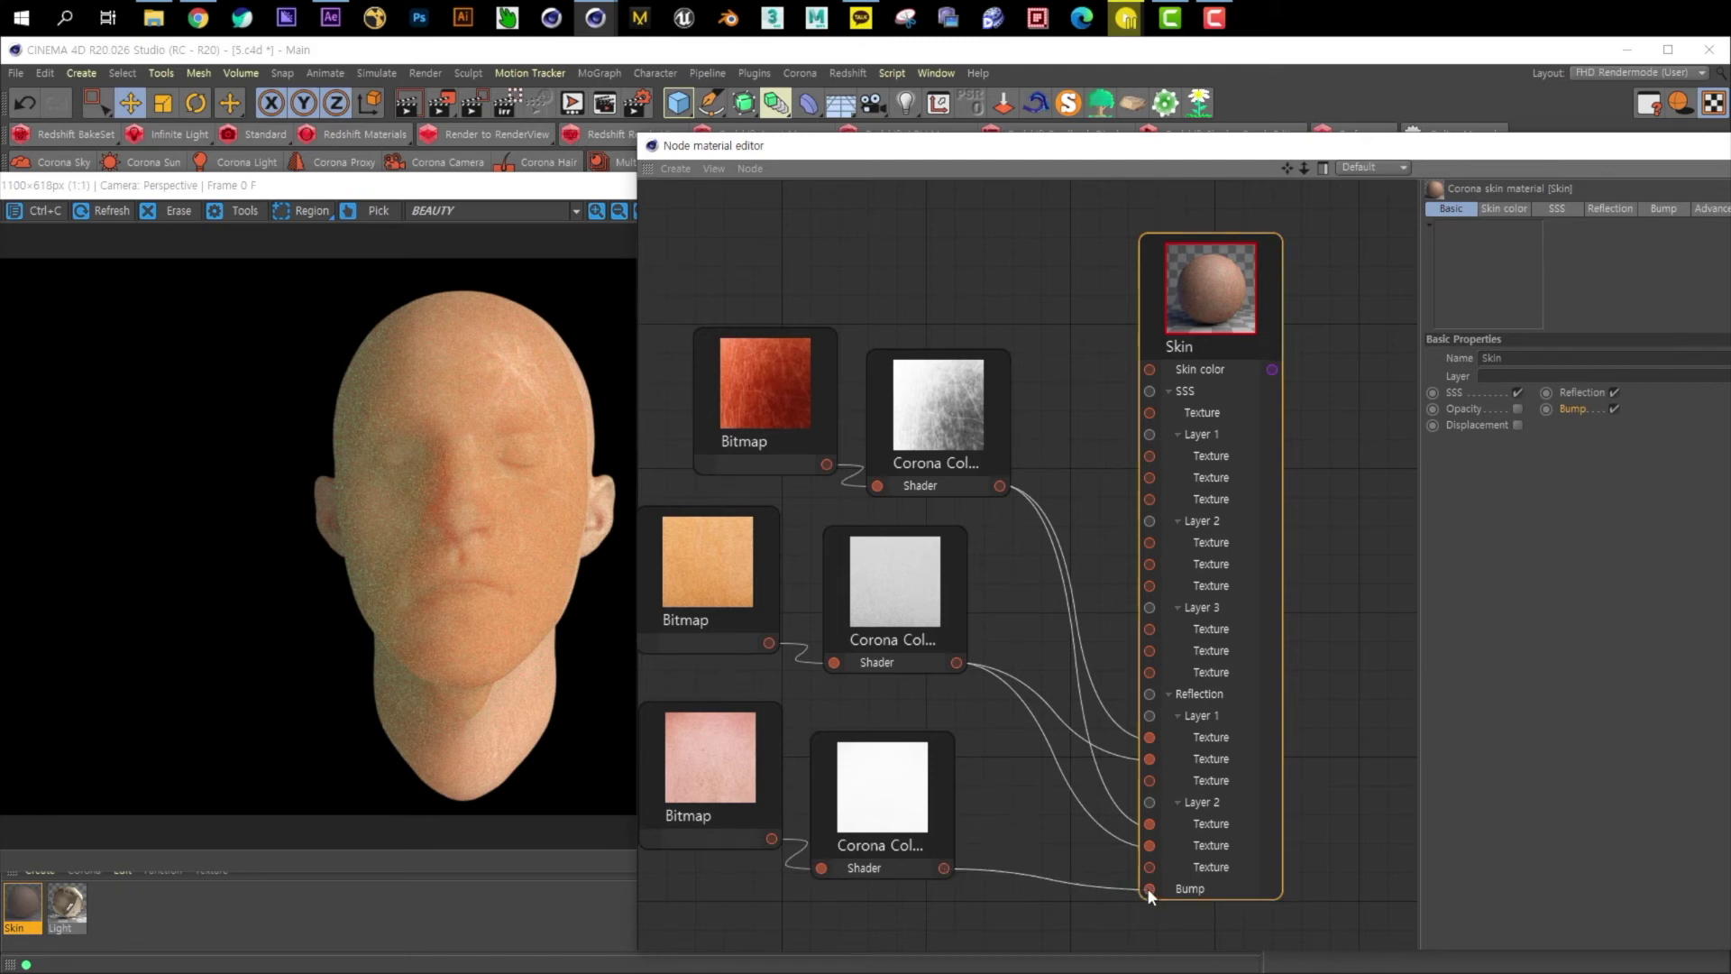
- Set the freckles Color Correct node's saturation to -0.5 and exposure to -1
click(872, 798)
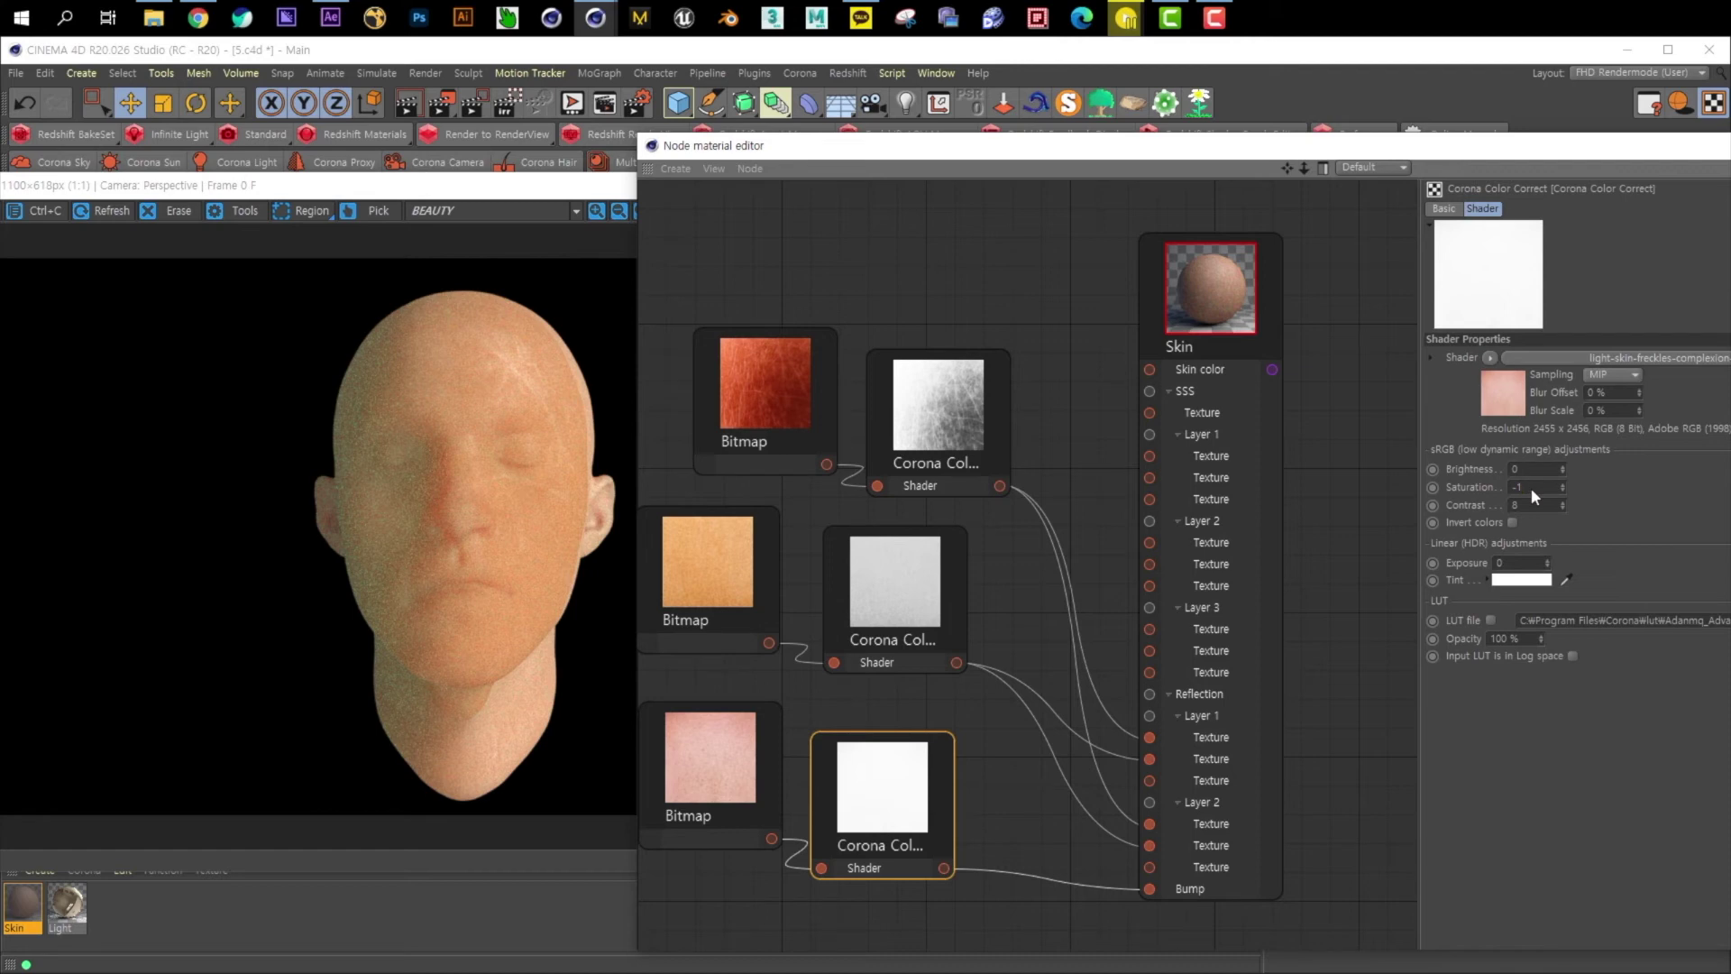
key(Return)
click(1538, 505)
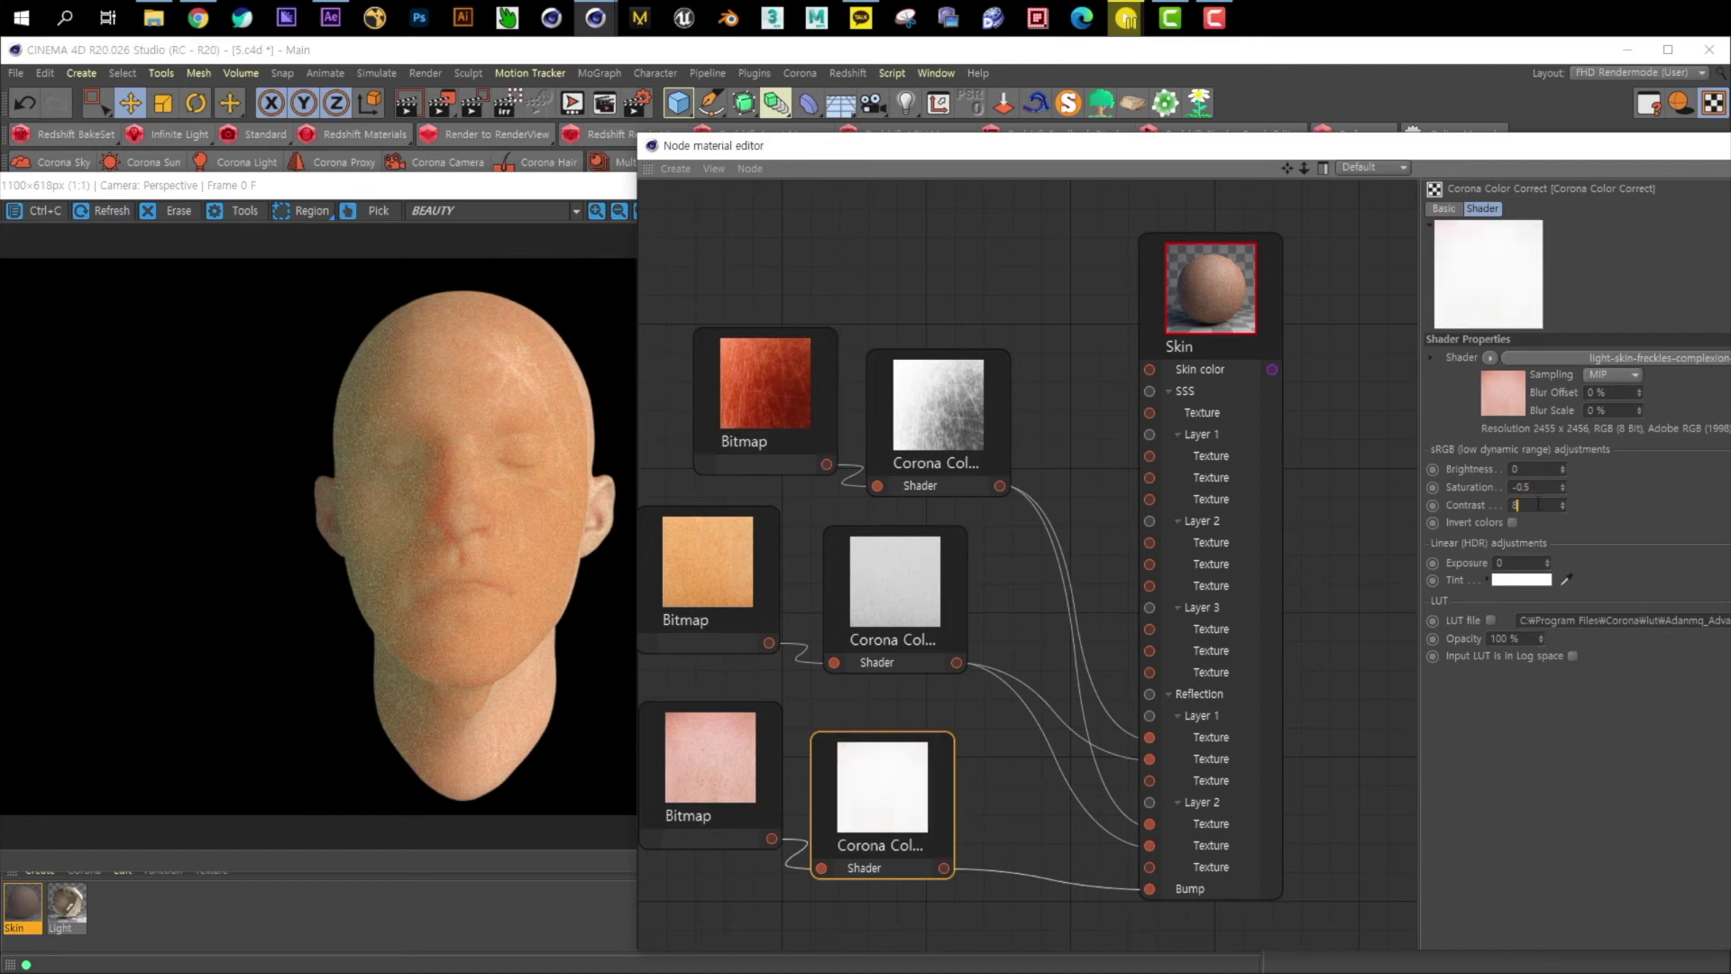
click(1517, 580)
click(1531, 627)
text(-1)
key(Return)
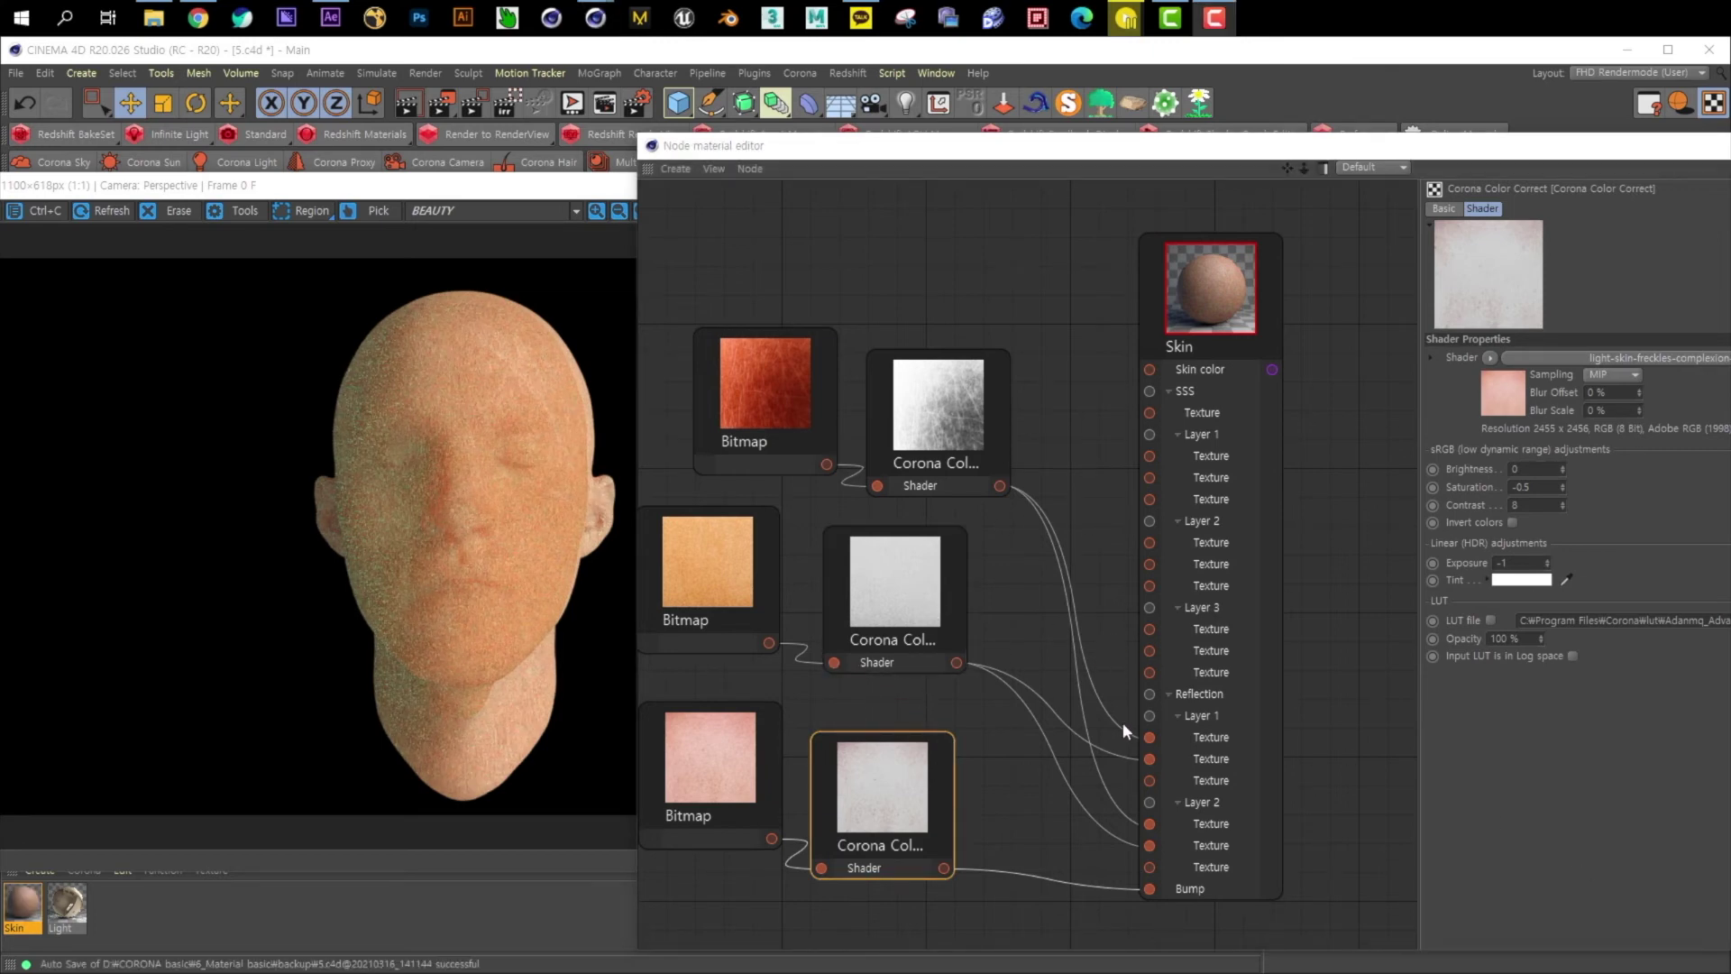
- Swap the reflection inputs on both layers, feeding the red skin Color Correct into glossiness and the leather one into color
drag(1000, 485, 1148, 761)
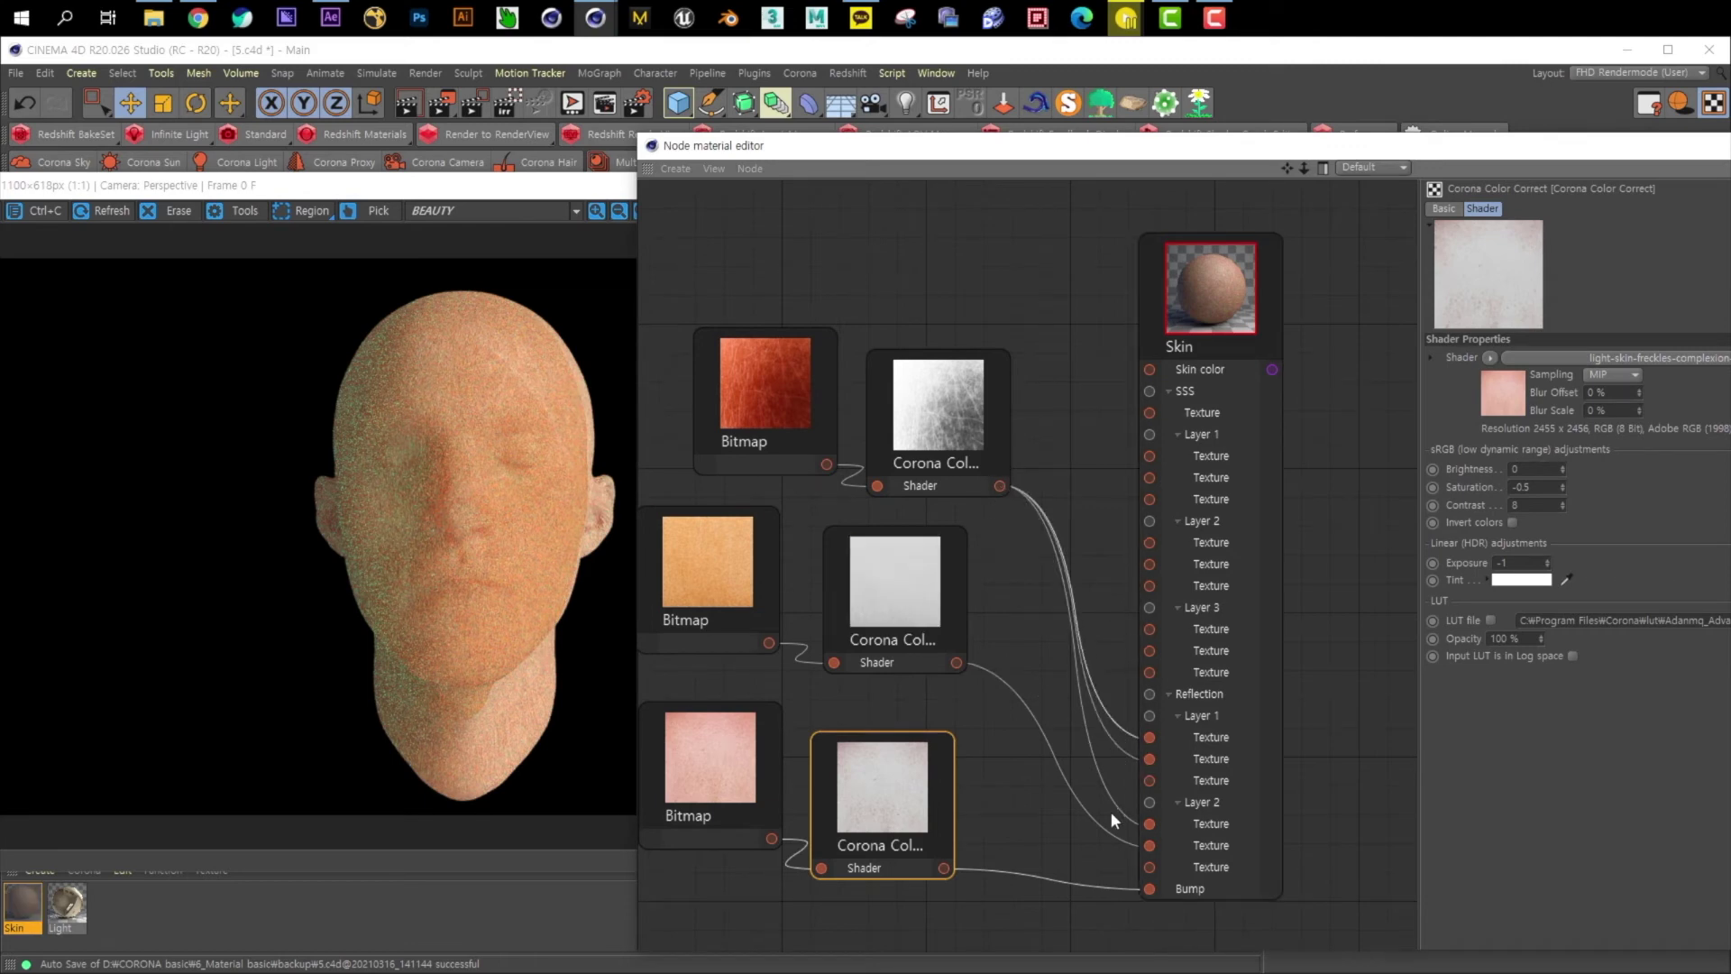
drag(1129, 759, 1030, 836)
drag(1000, 486, 1148, 844)
drag(957, 662, 1149, 823)
drag(956, 663, 1144, 737)
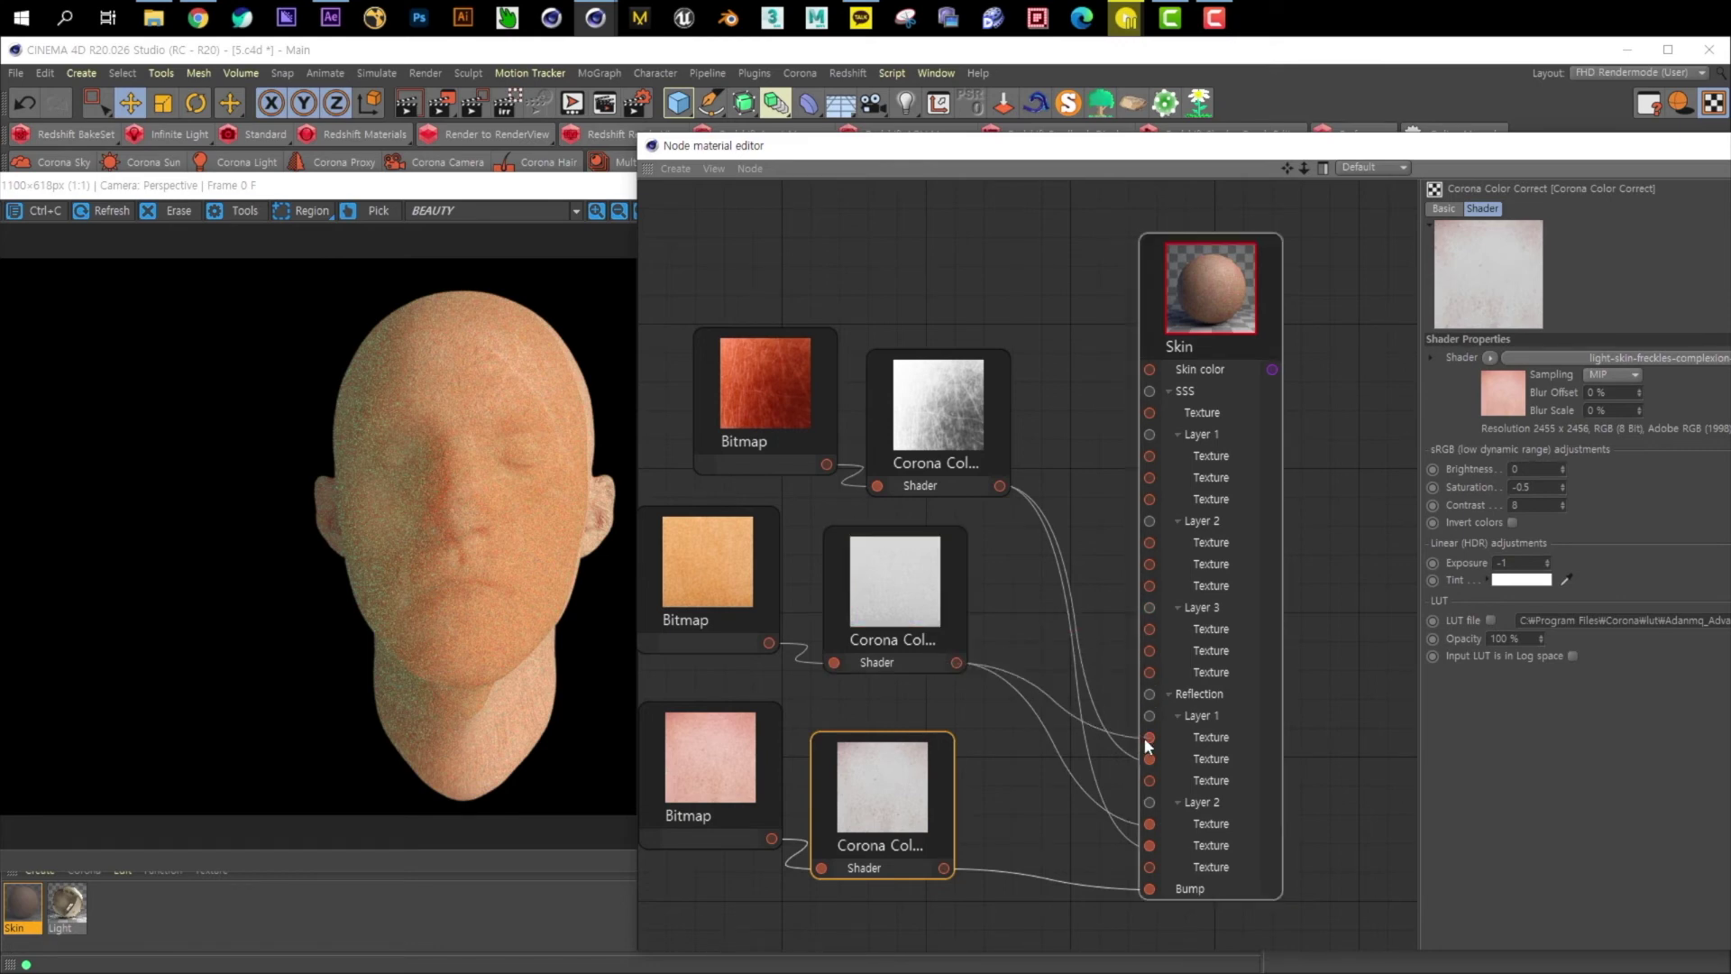
- Move all six bitmap and Color Correct nodes down together, and select the red skin texture's Color Correct node
drag(729, 266, 1007, 812)
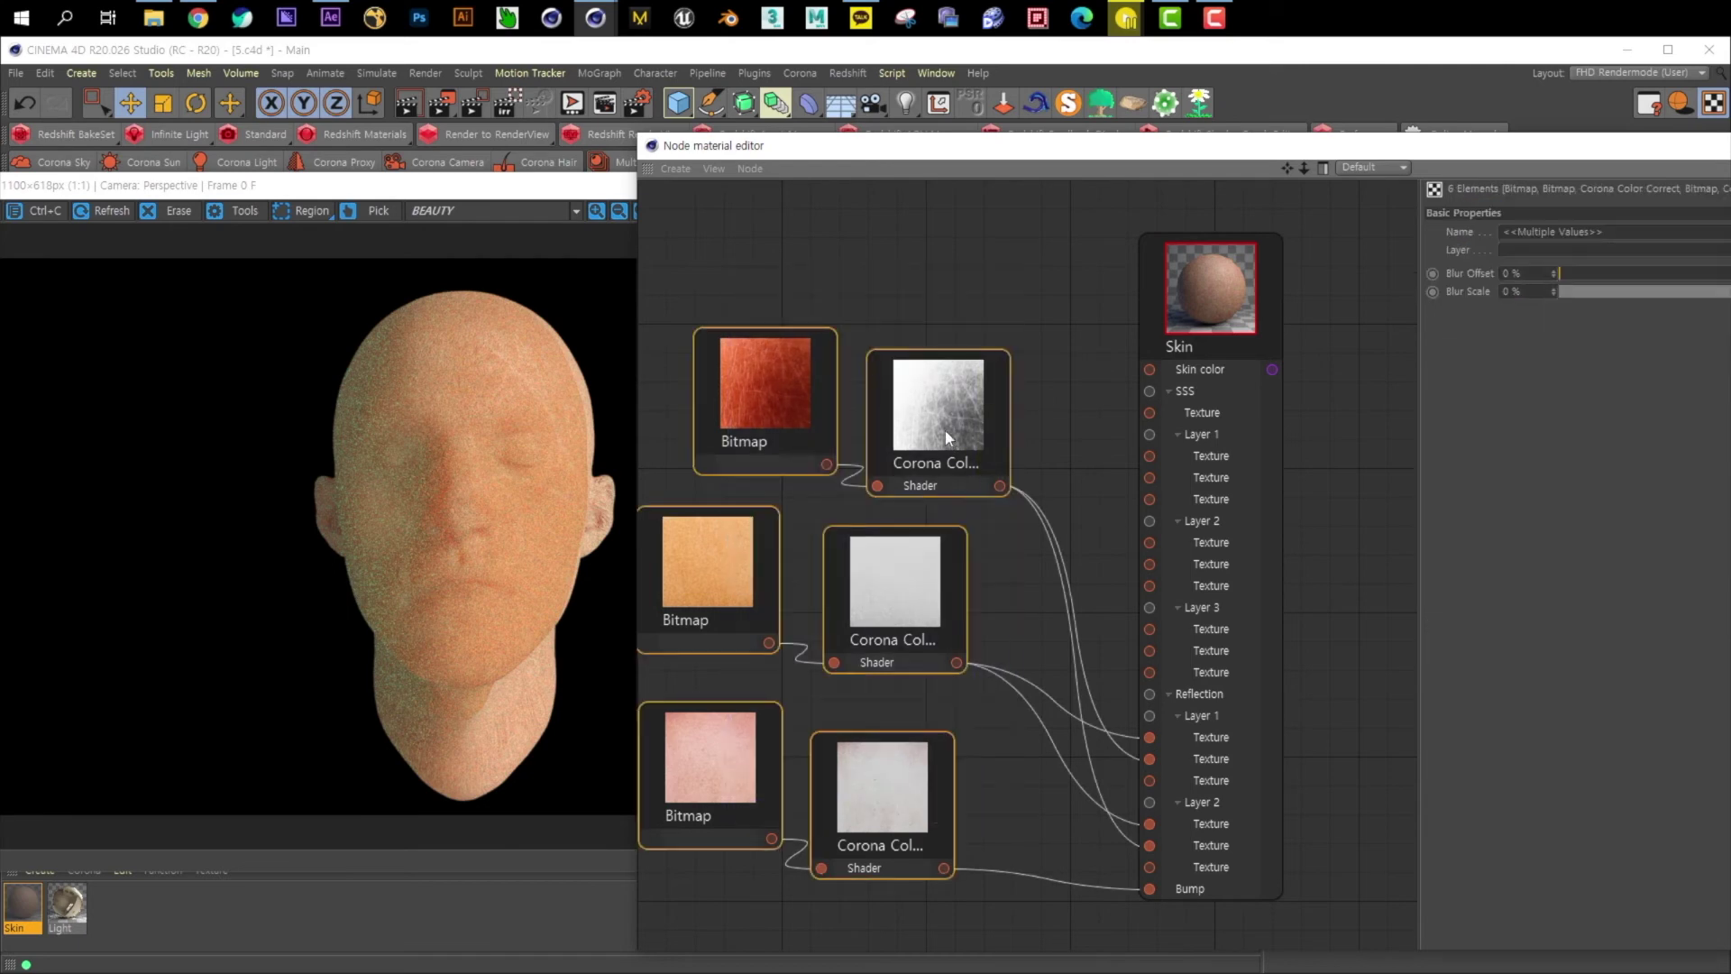
drag(938, 416, 955, 656)
click(954, 354)
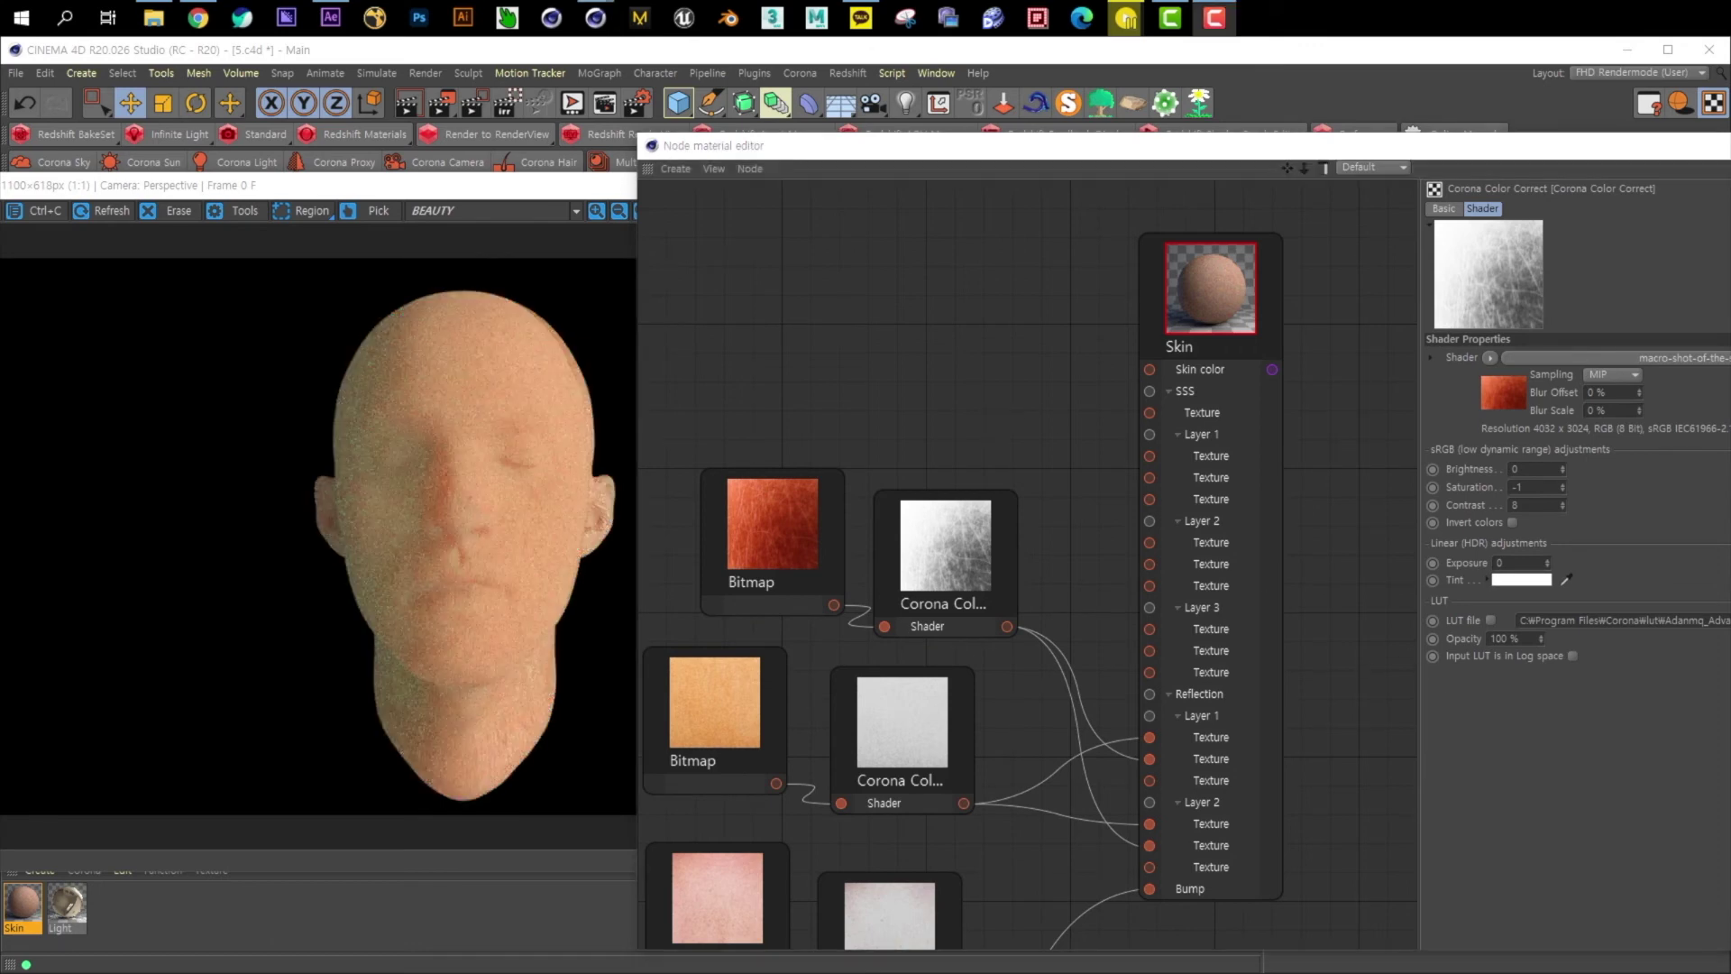
- Set the Skin material's bump strength to 20%
click(1212, 279)
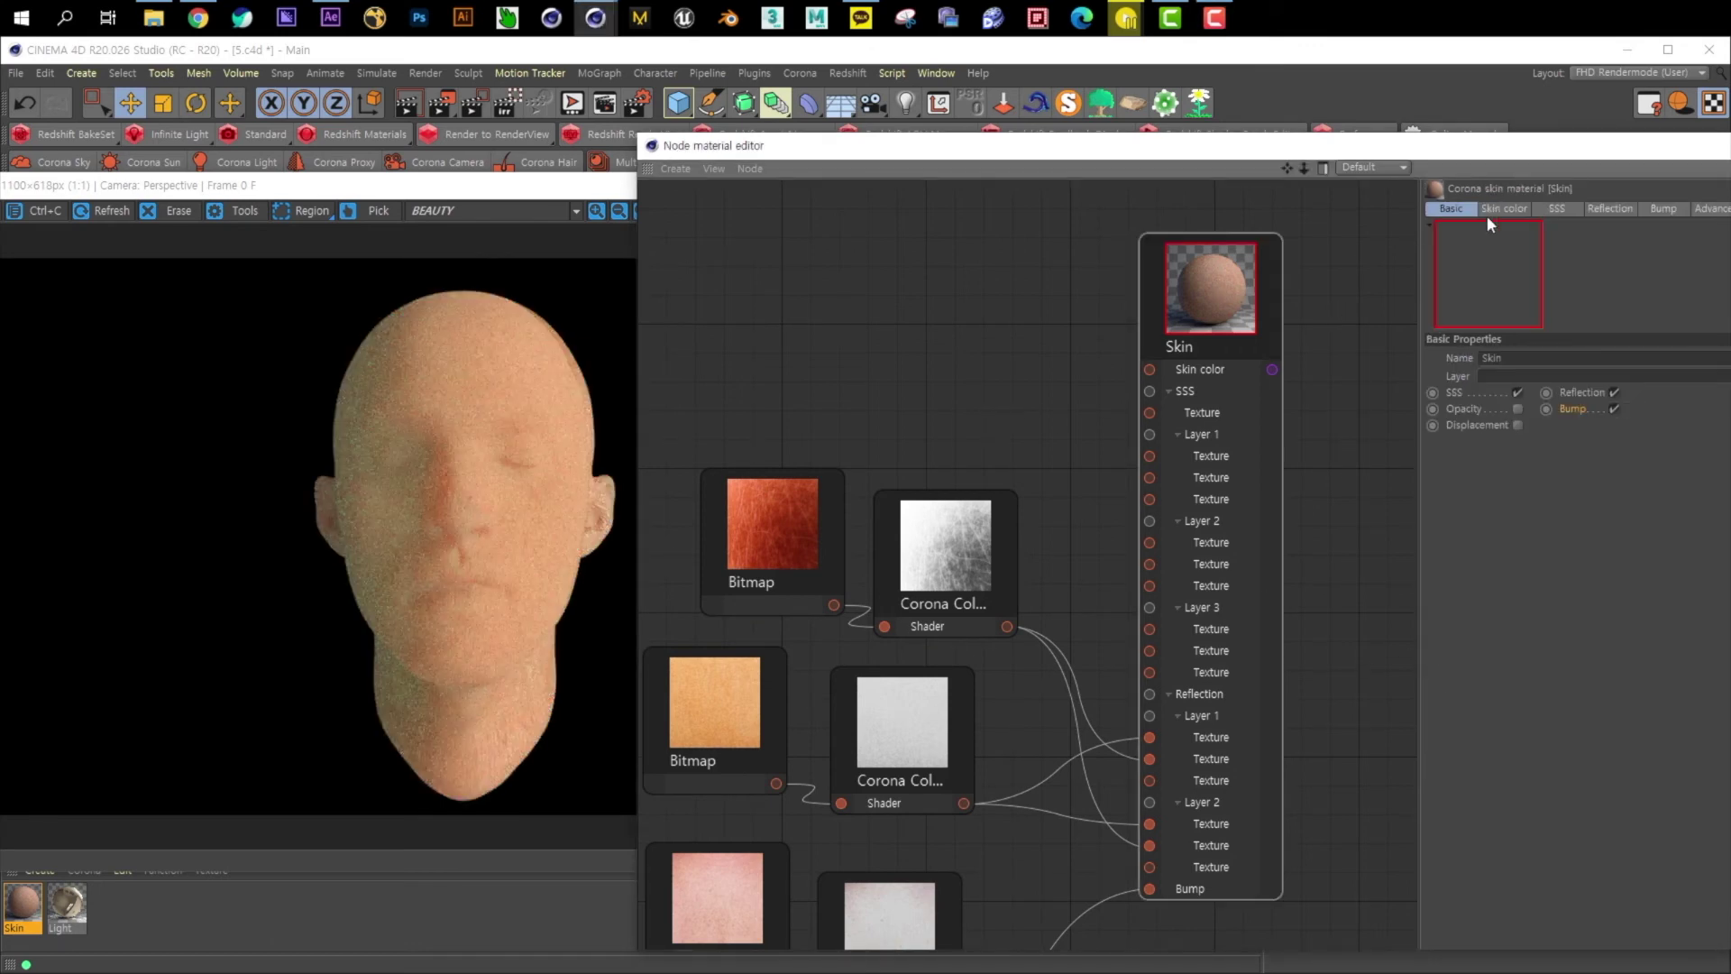
click(1666, 210)
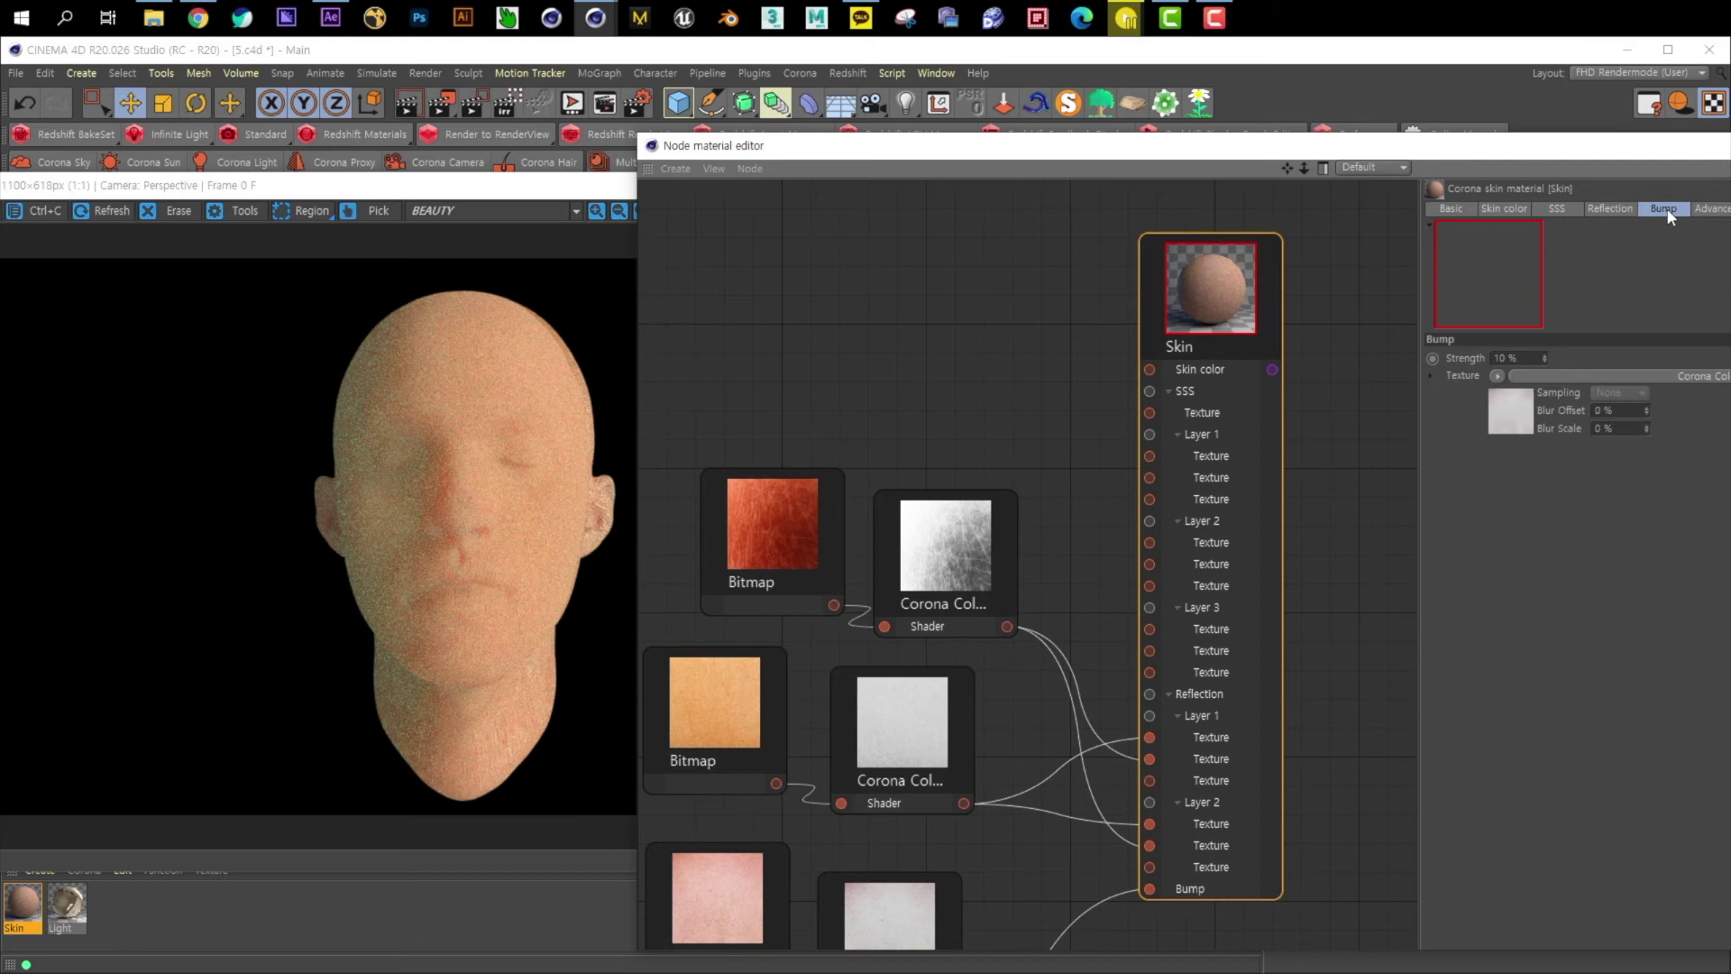
click(1527, 357)
text(20)
key(Return)
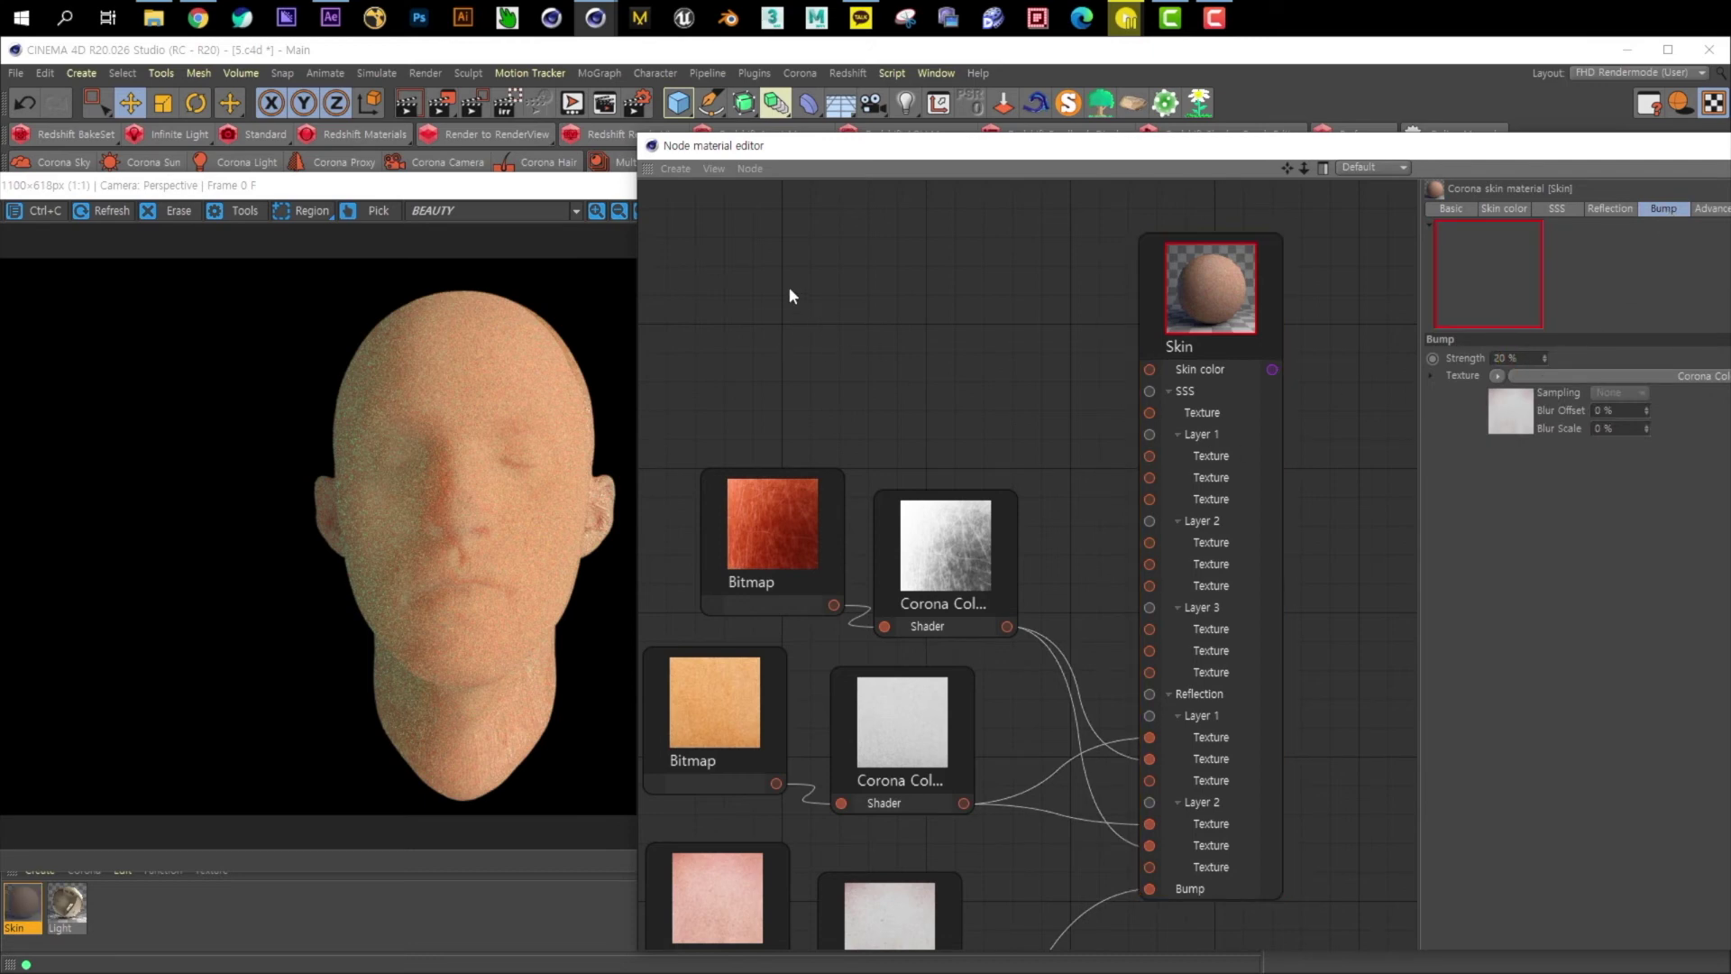
- Add a Bitmap node with 005.jpg from the inner Leather folder and connect it to the Skin material's main SSS texture input
right_click(788, 287)
mouse_move(852, 323)
click(942, 334)
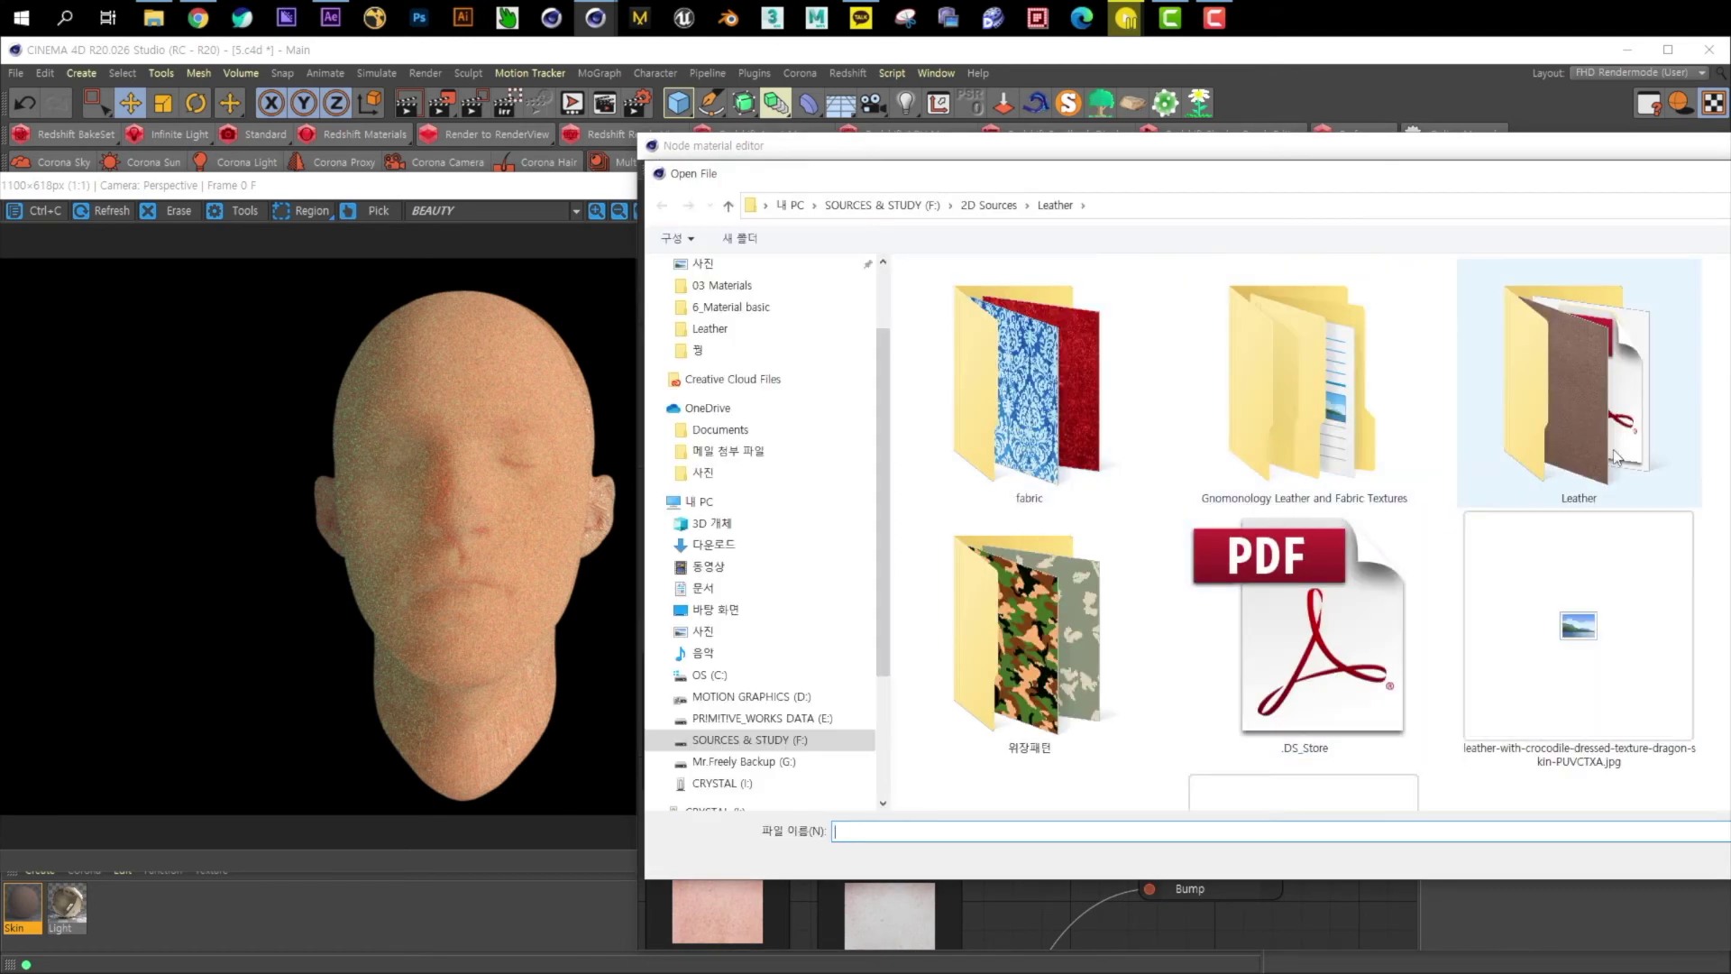
scroll(1625, 521, down, 2)
scroll(1625, 521, up, 2)
double_click(1639, 427)
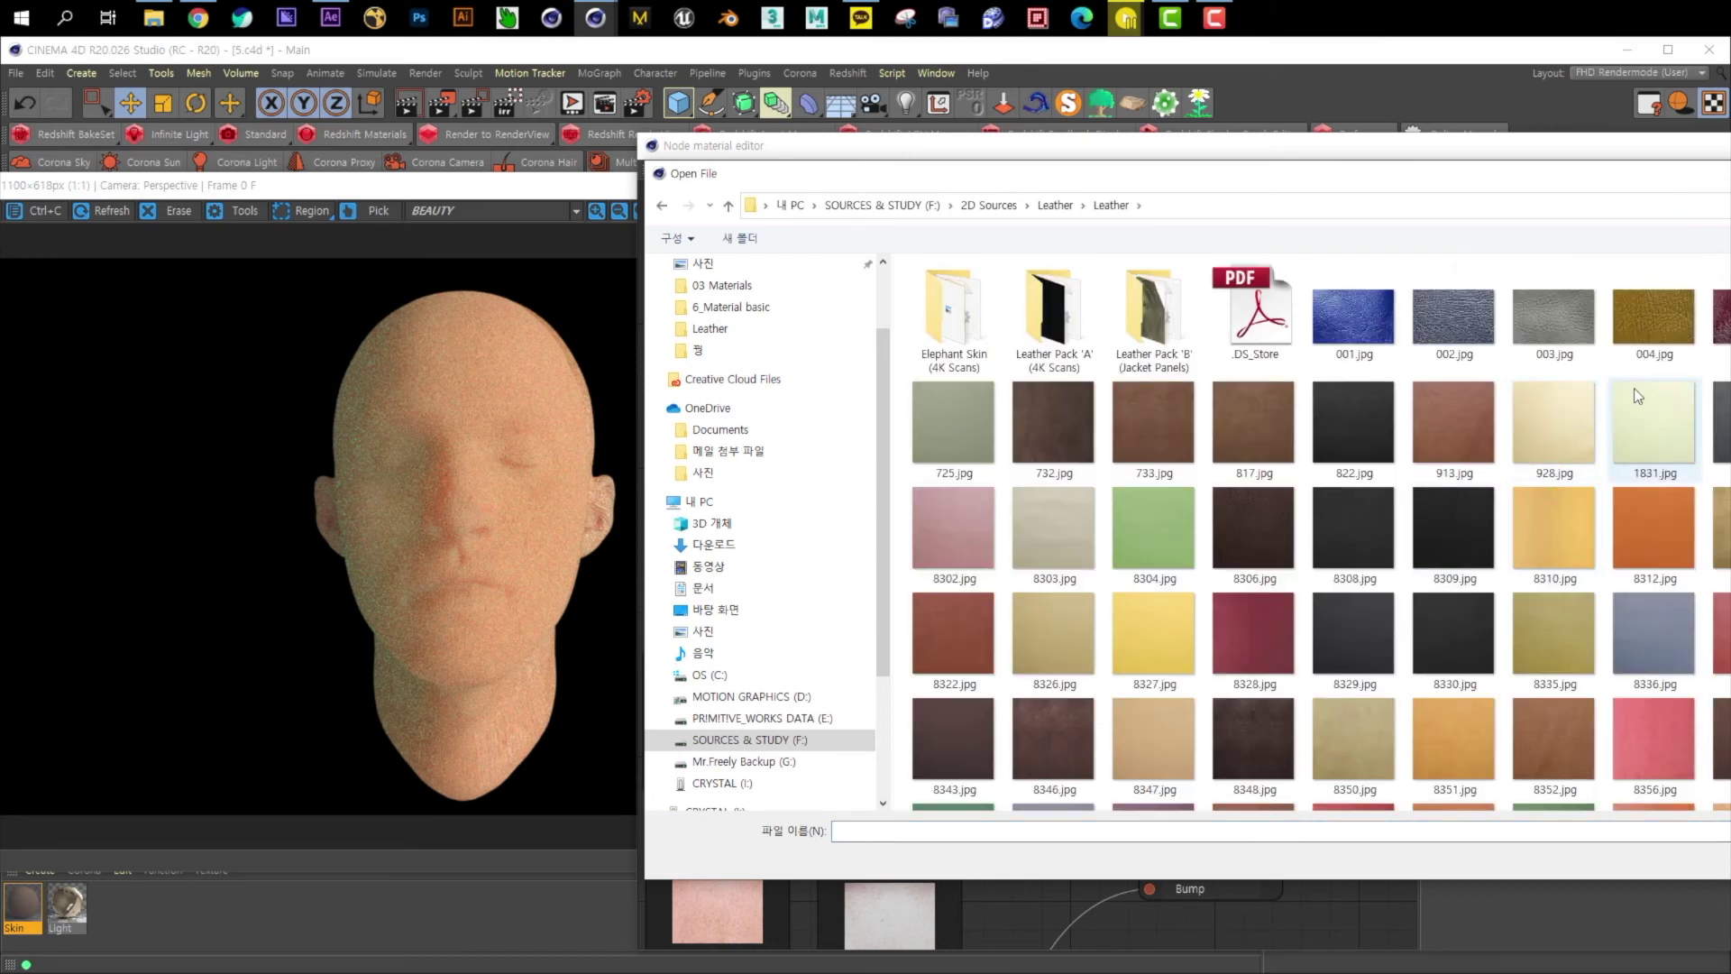
double_click(1726, 315)
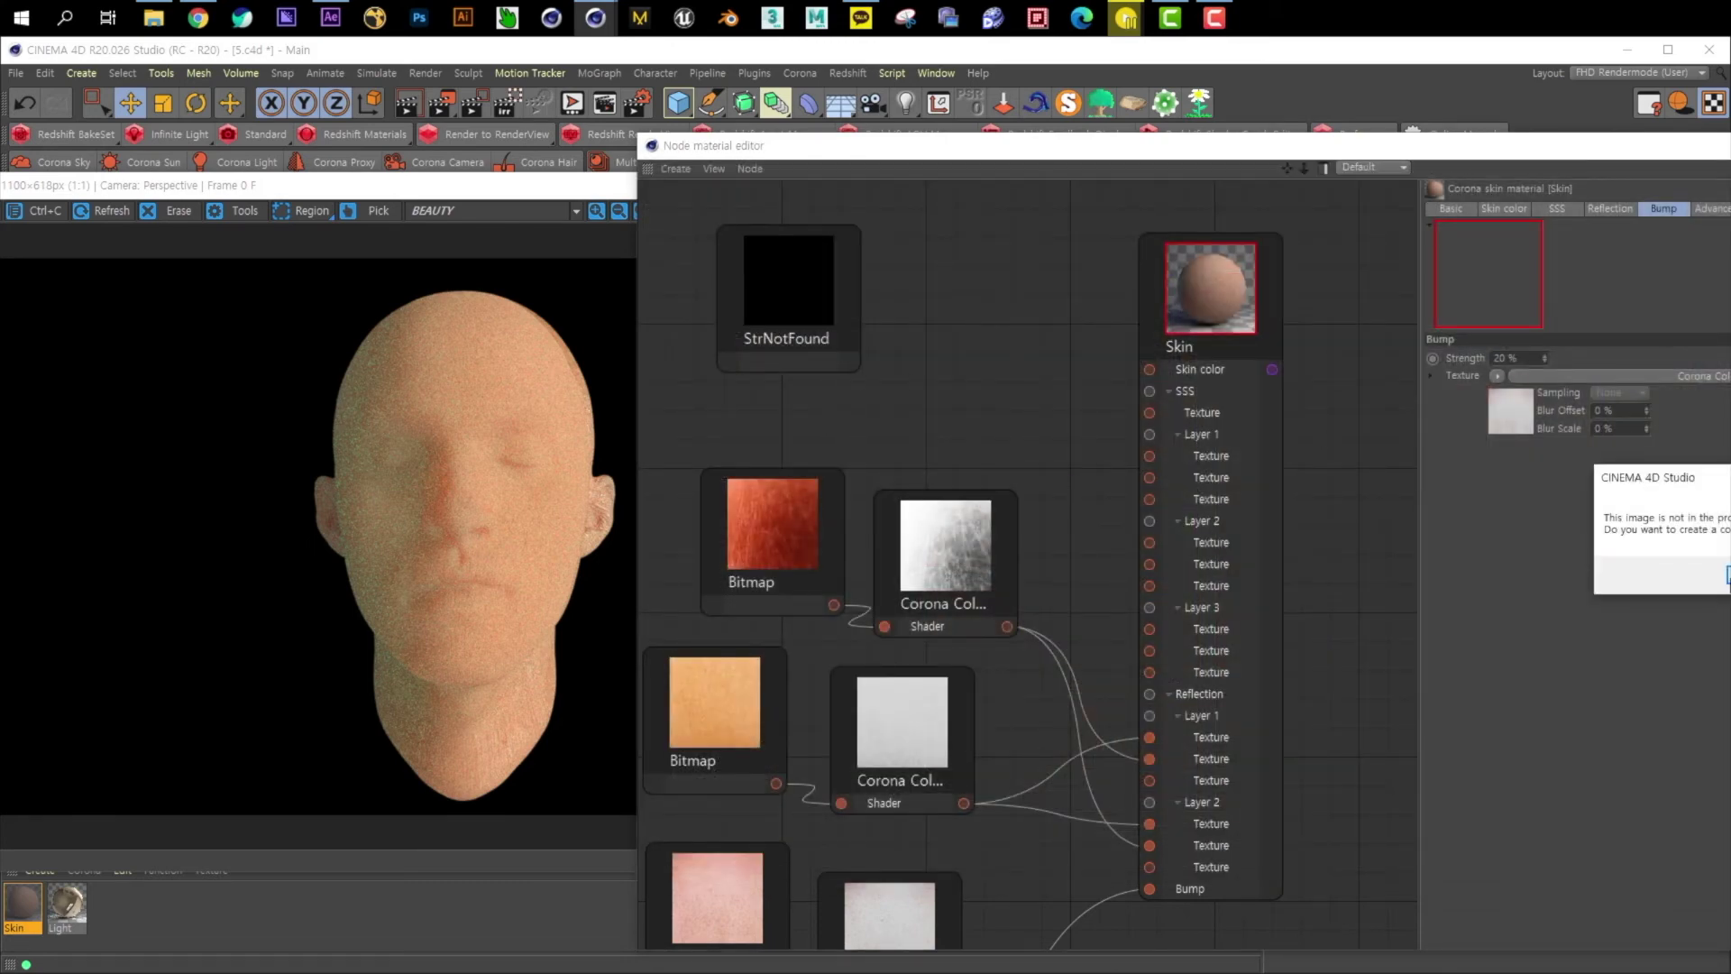
click(1729, 575)
drag(850, 362, 1151, 412)
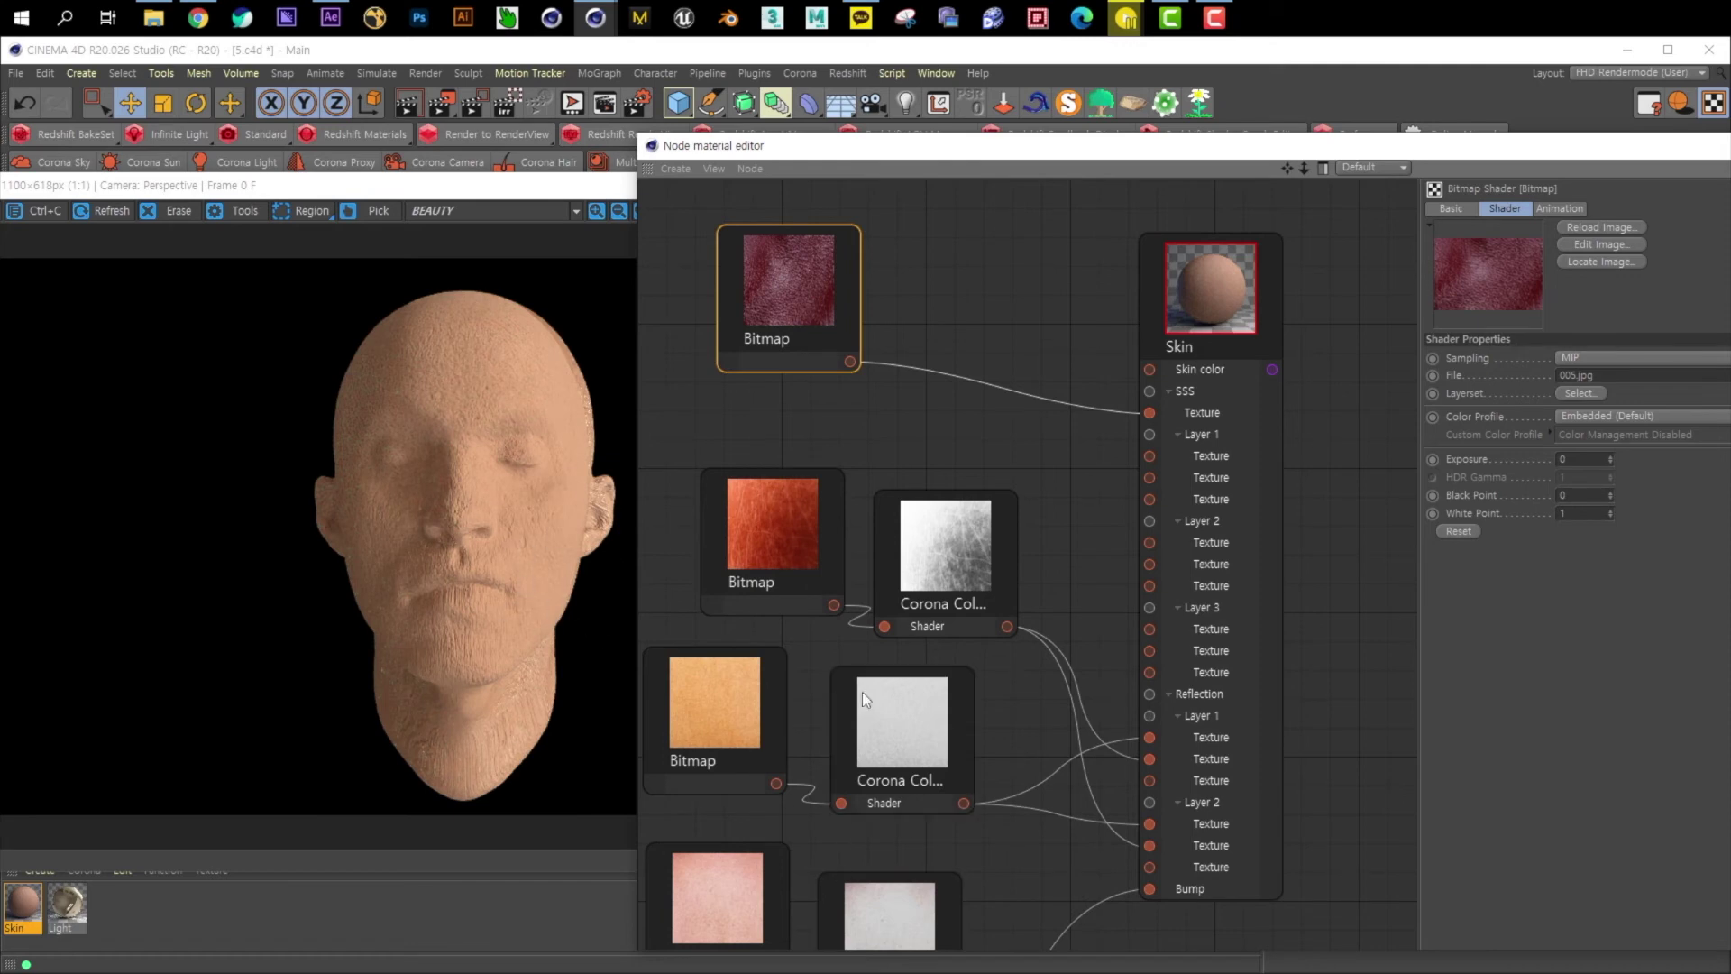
- Set the red skin texture's Color Correct node to contrast 1 and exposure 1
click(982, 594)
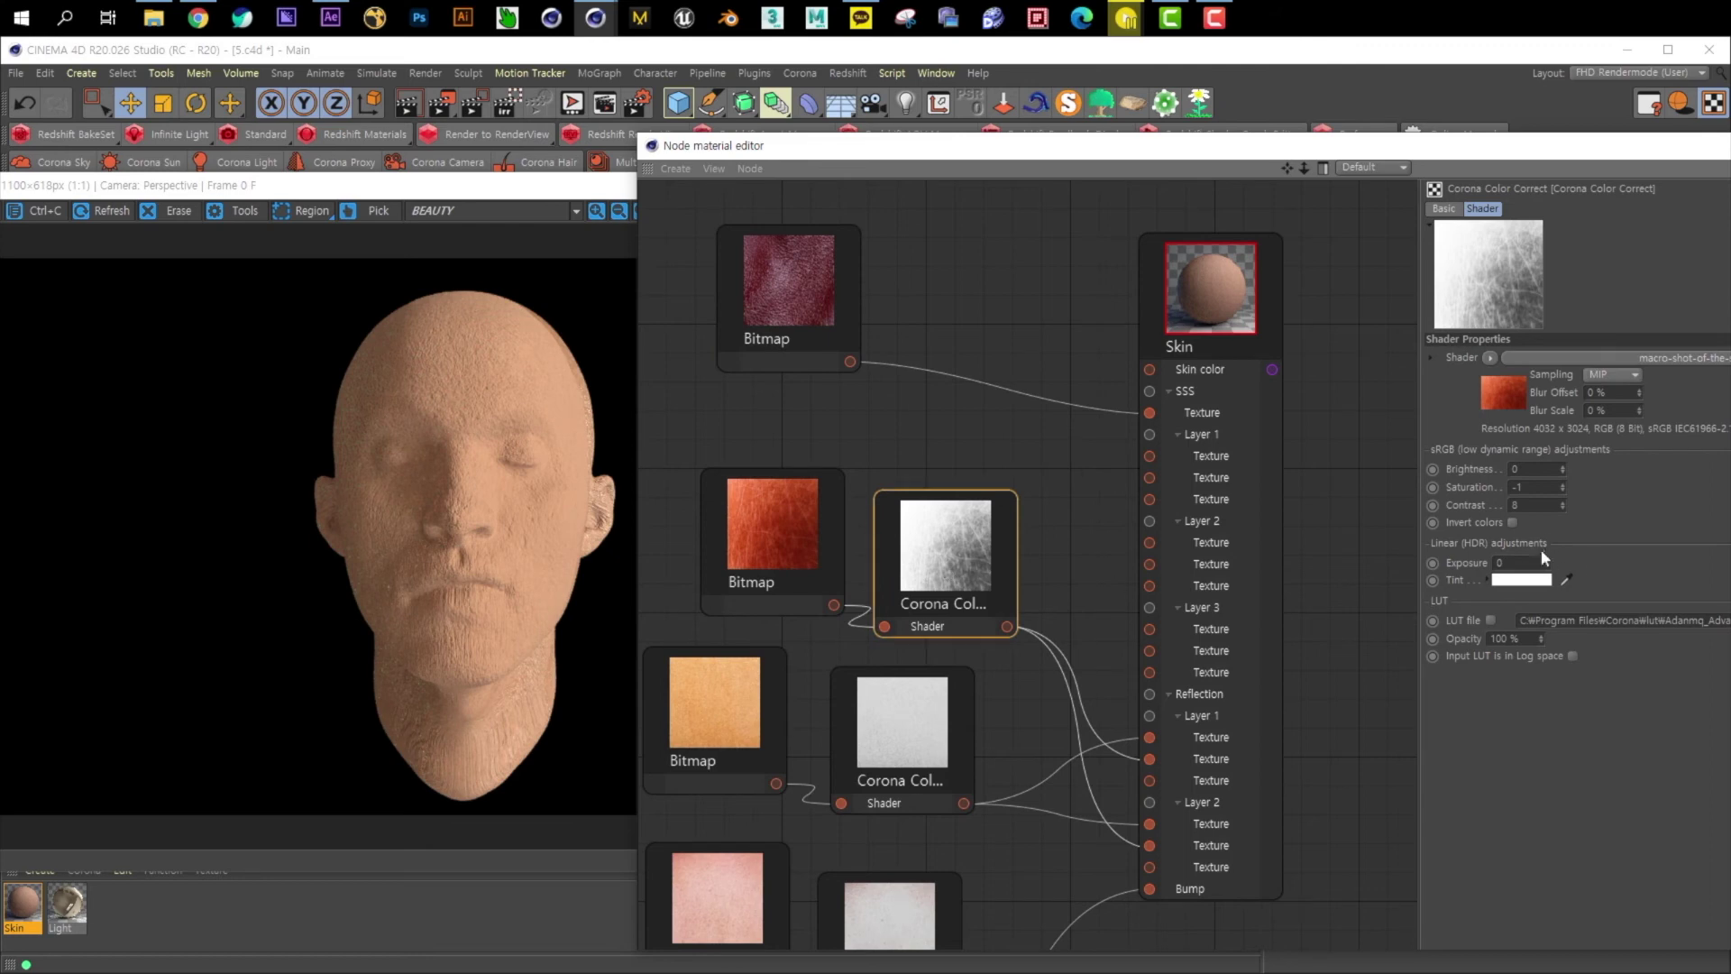
double_click(1517, 487)
key(Tab)
text(1)
key(Tab)
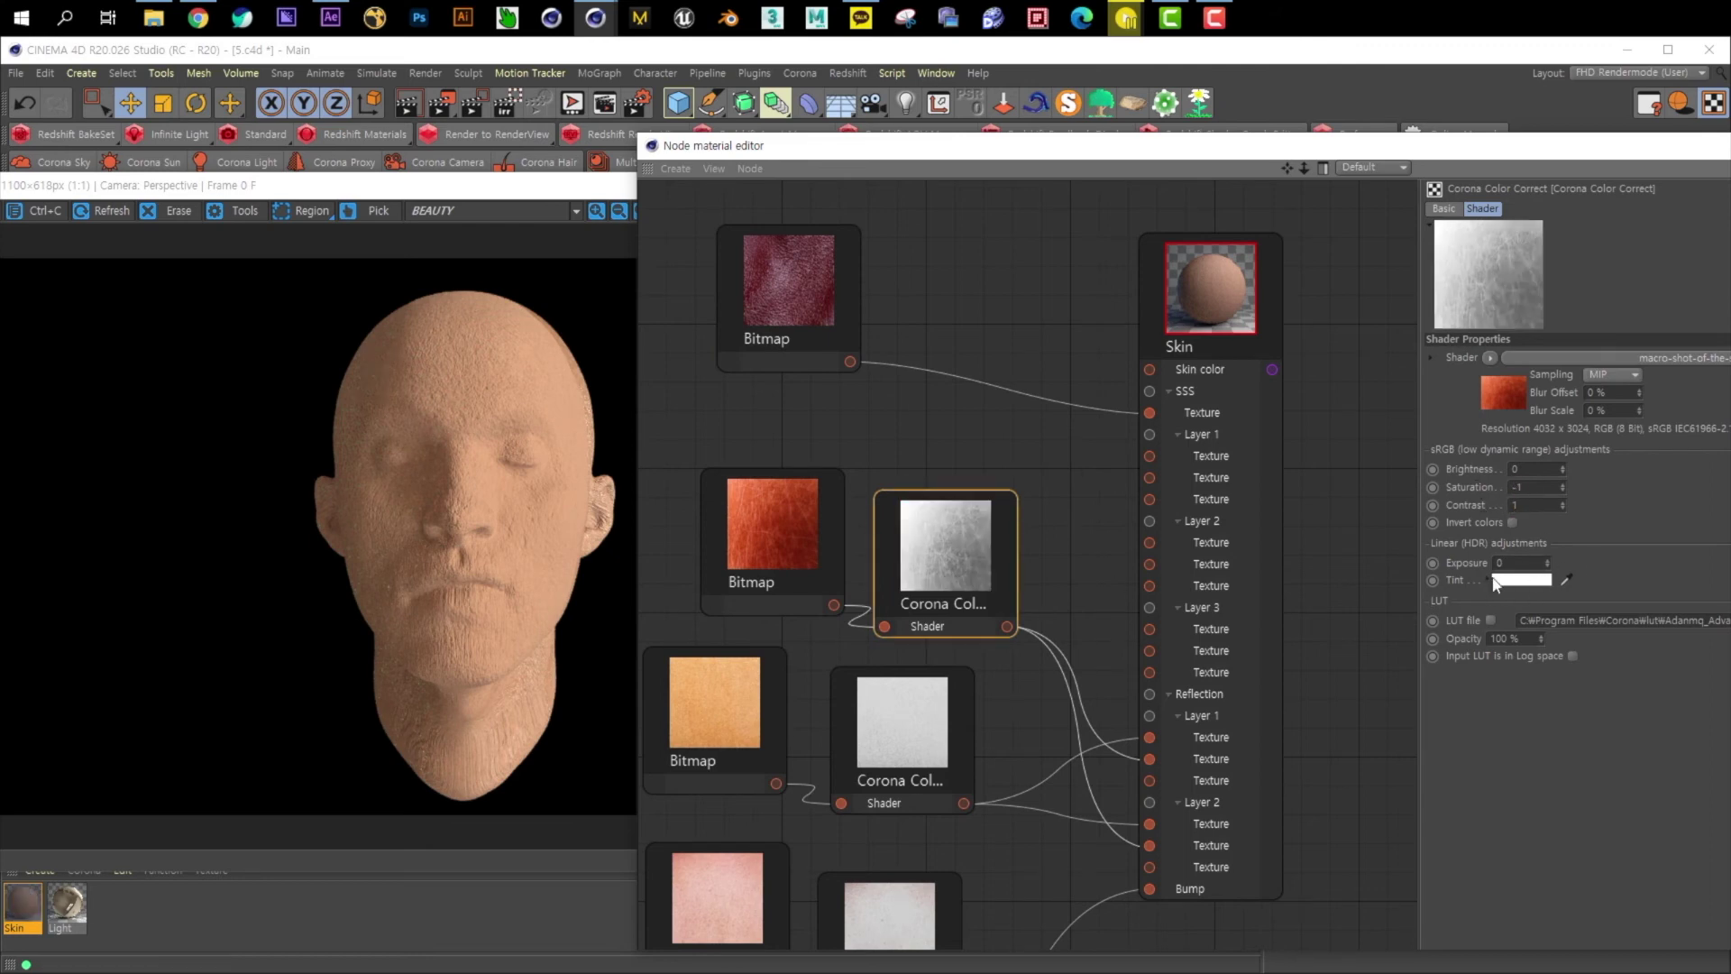
text(1)
key(Return)
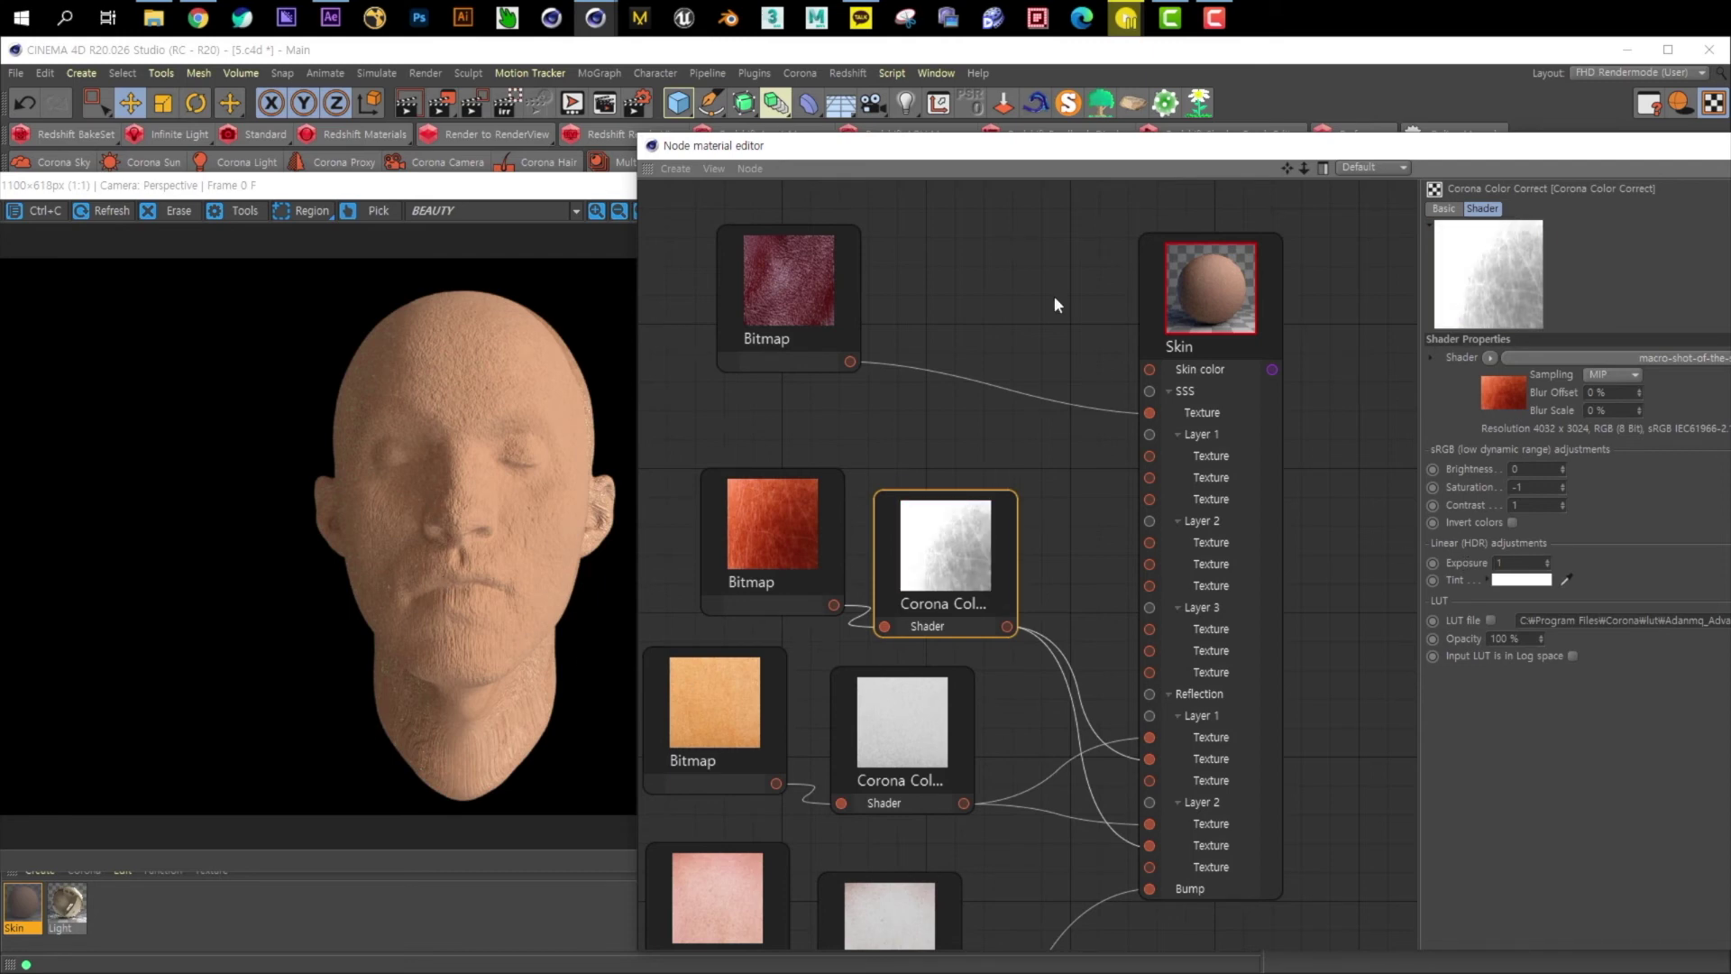
- Try UVW Mapping, Cubic and Cylindrical projections on the face object's Skin texture tag, and return it to Spherical
drag(1217, 157, 472, 777)
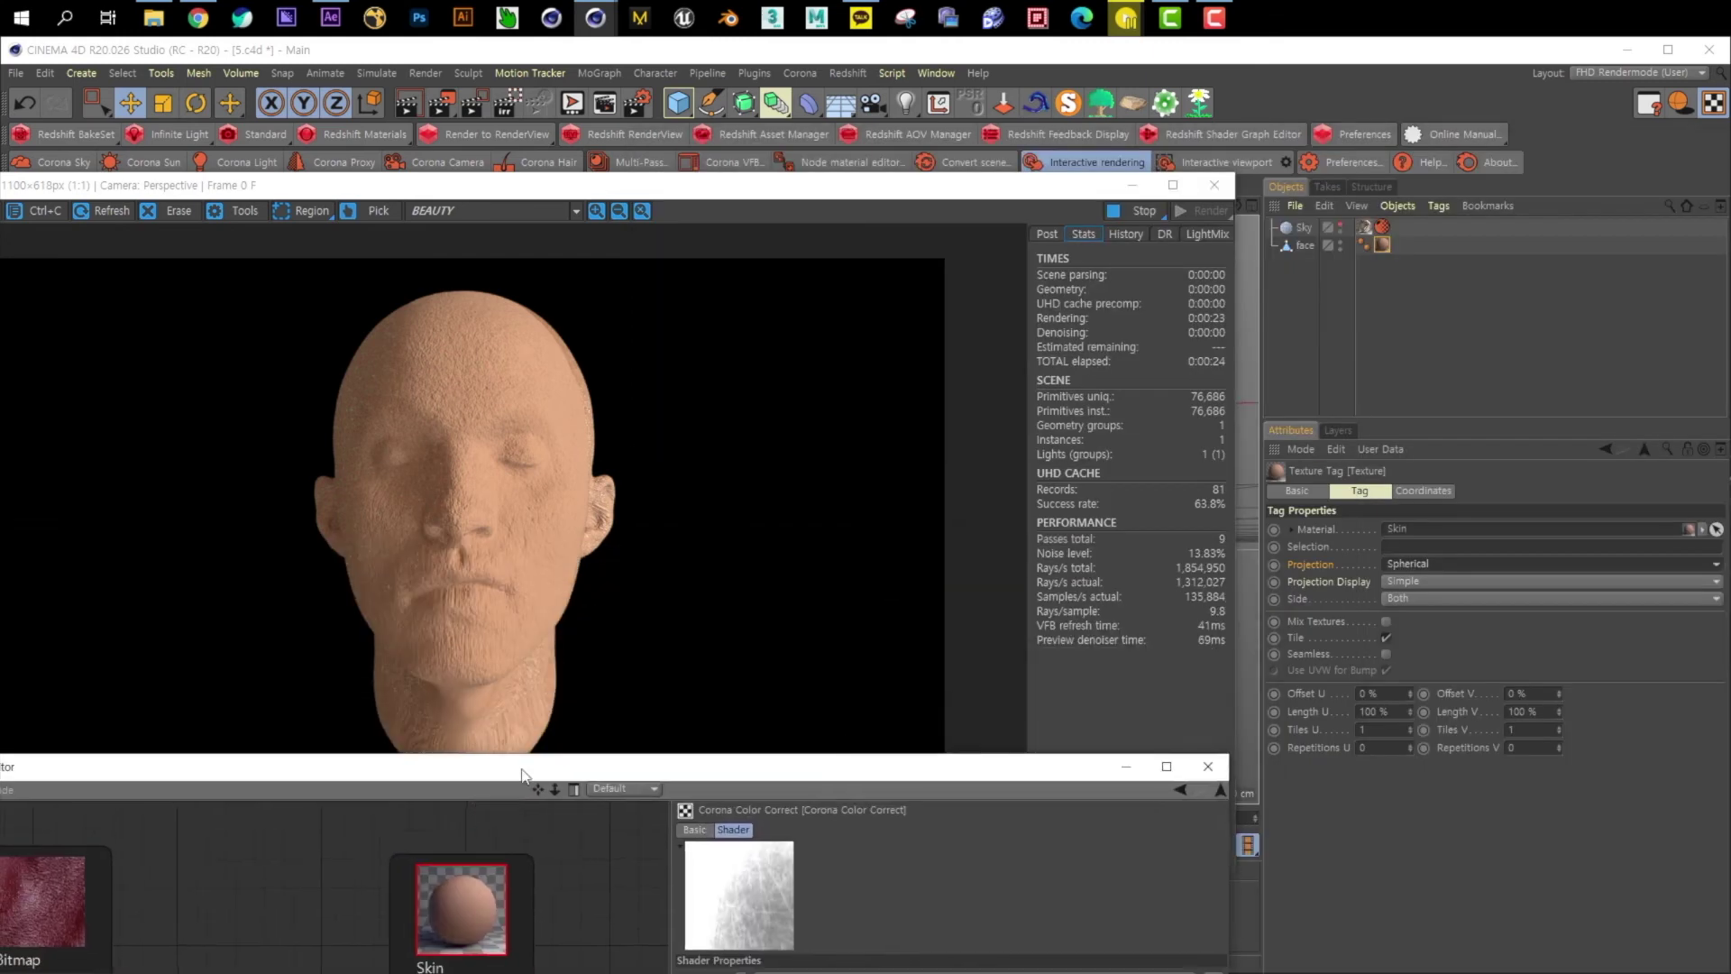
click(1382, 244)
click(1409, 563)
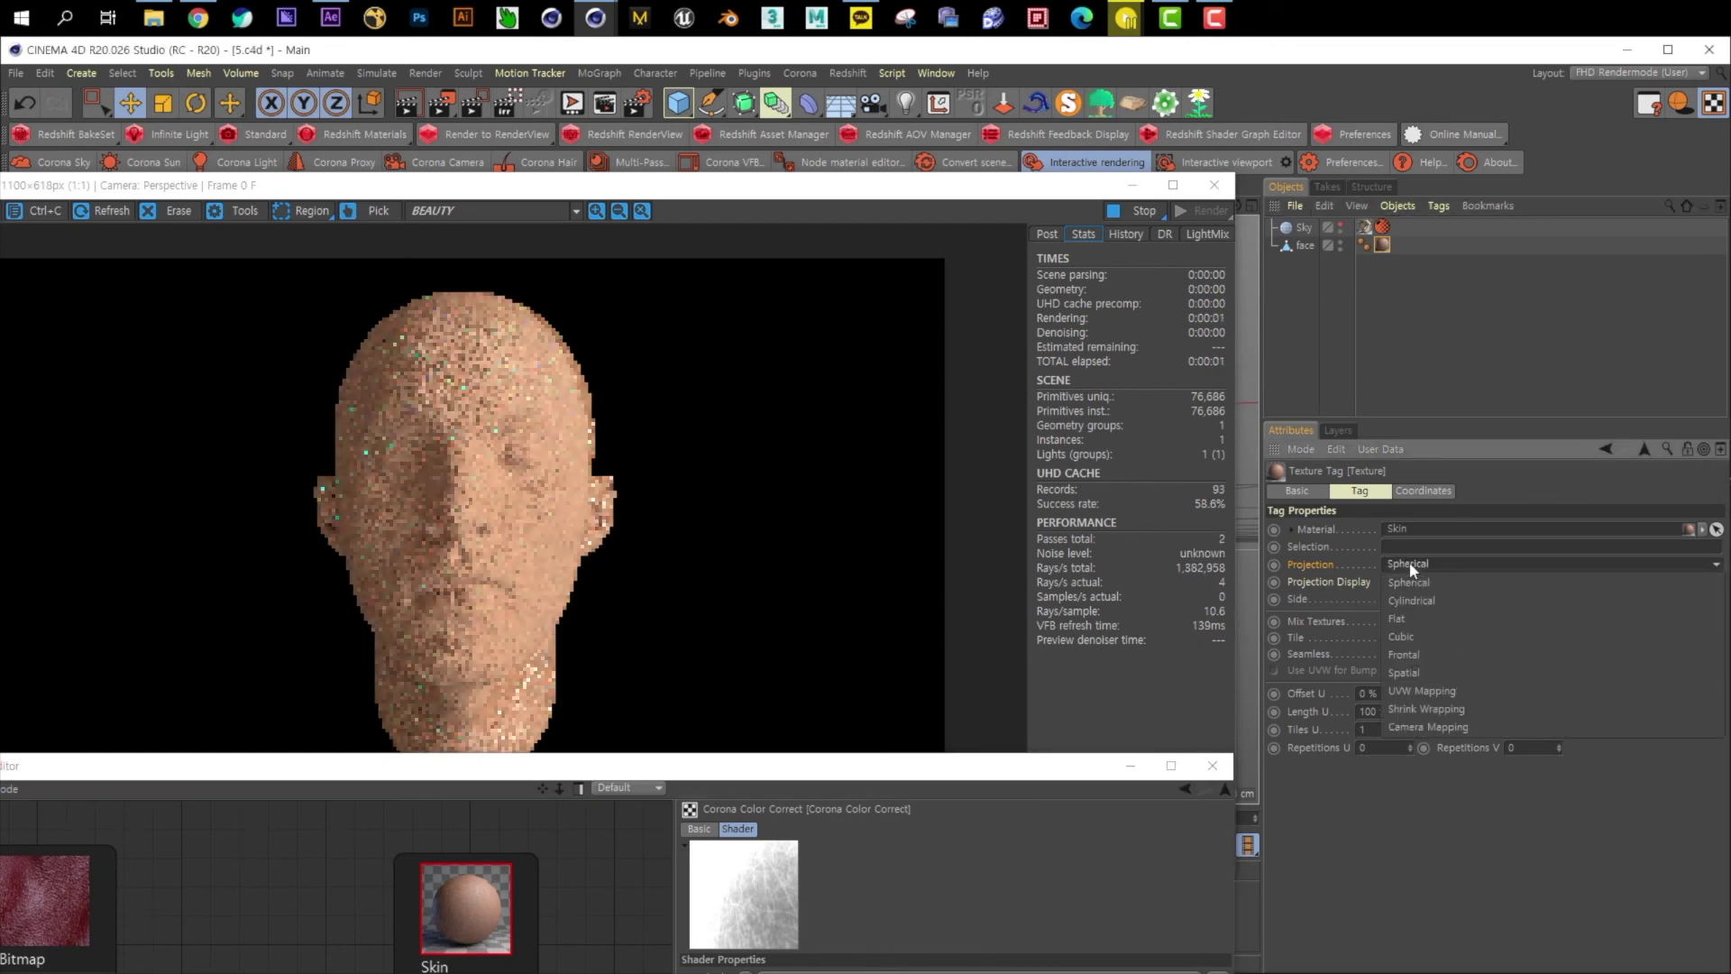
click(1414, 688)
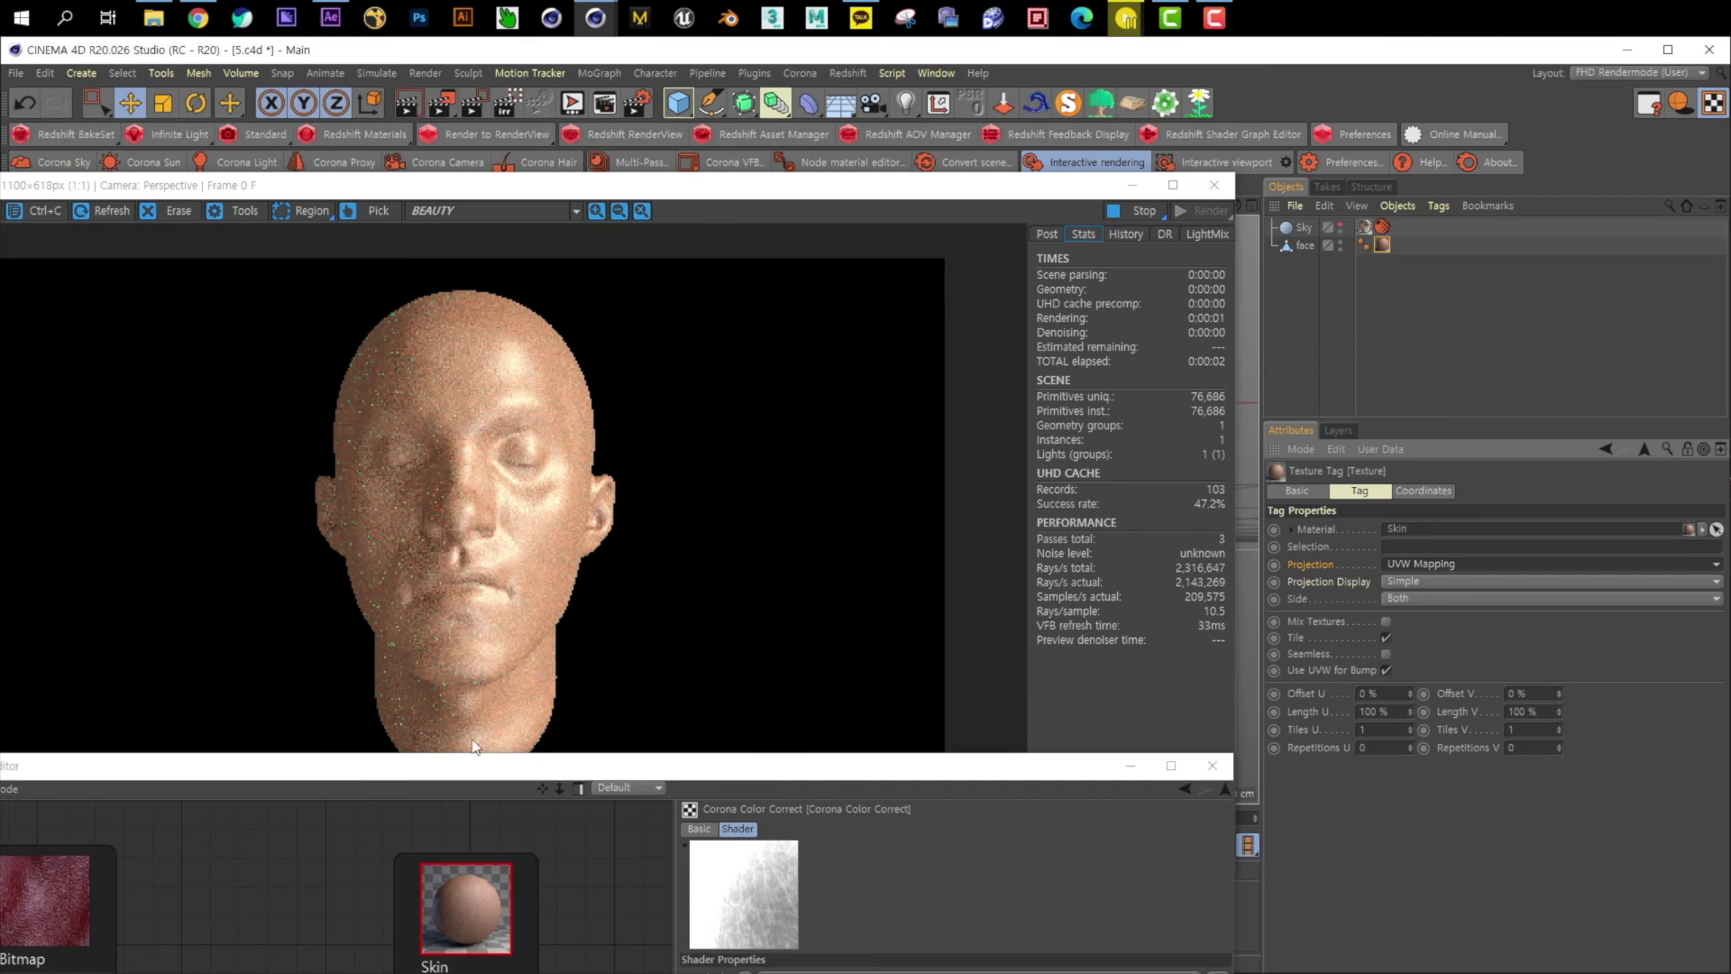
click(1402, 564)
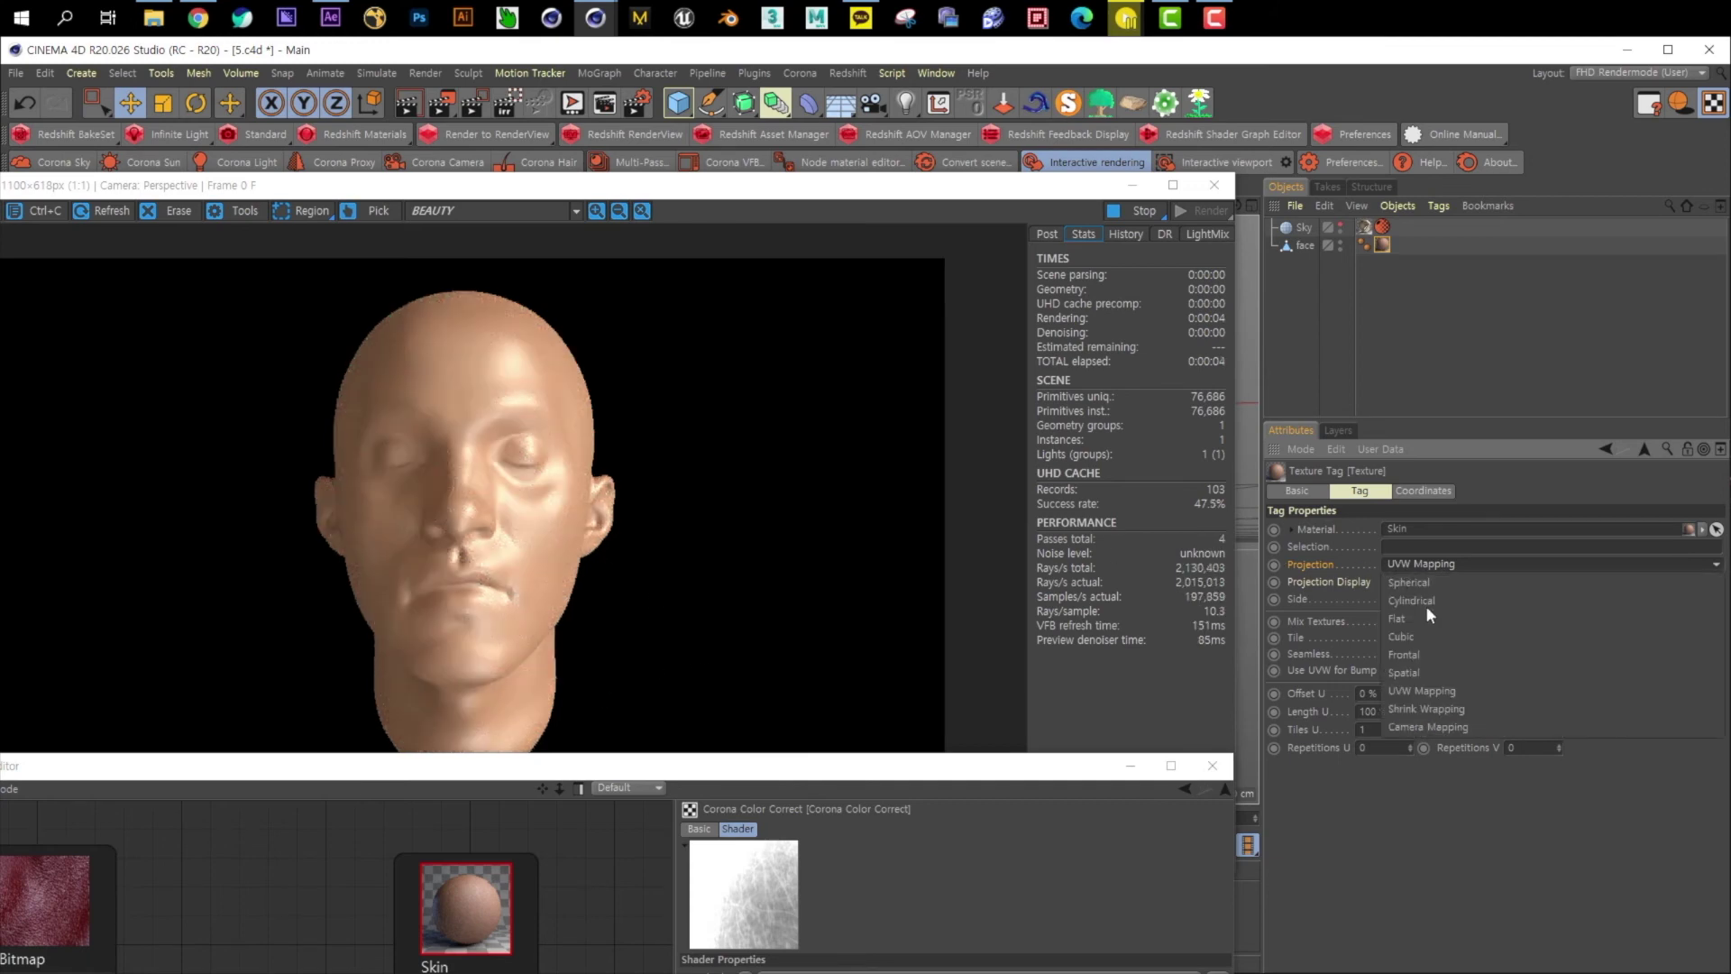
click(1428, 629)
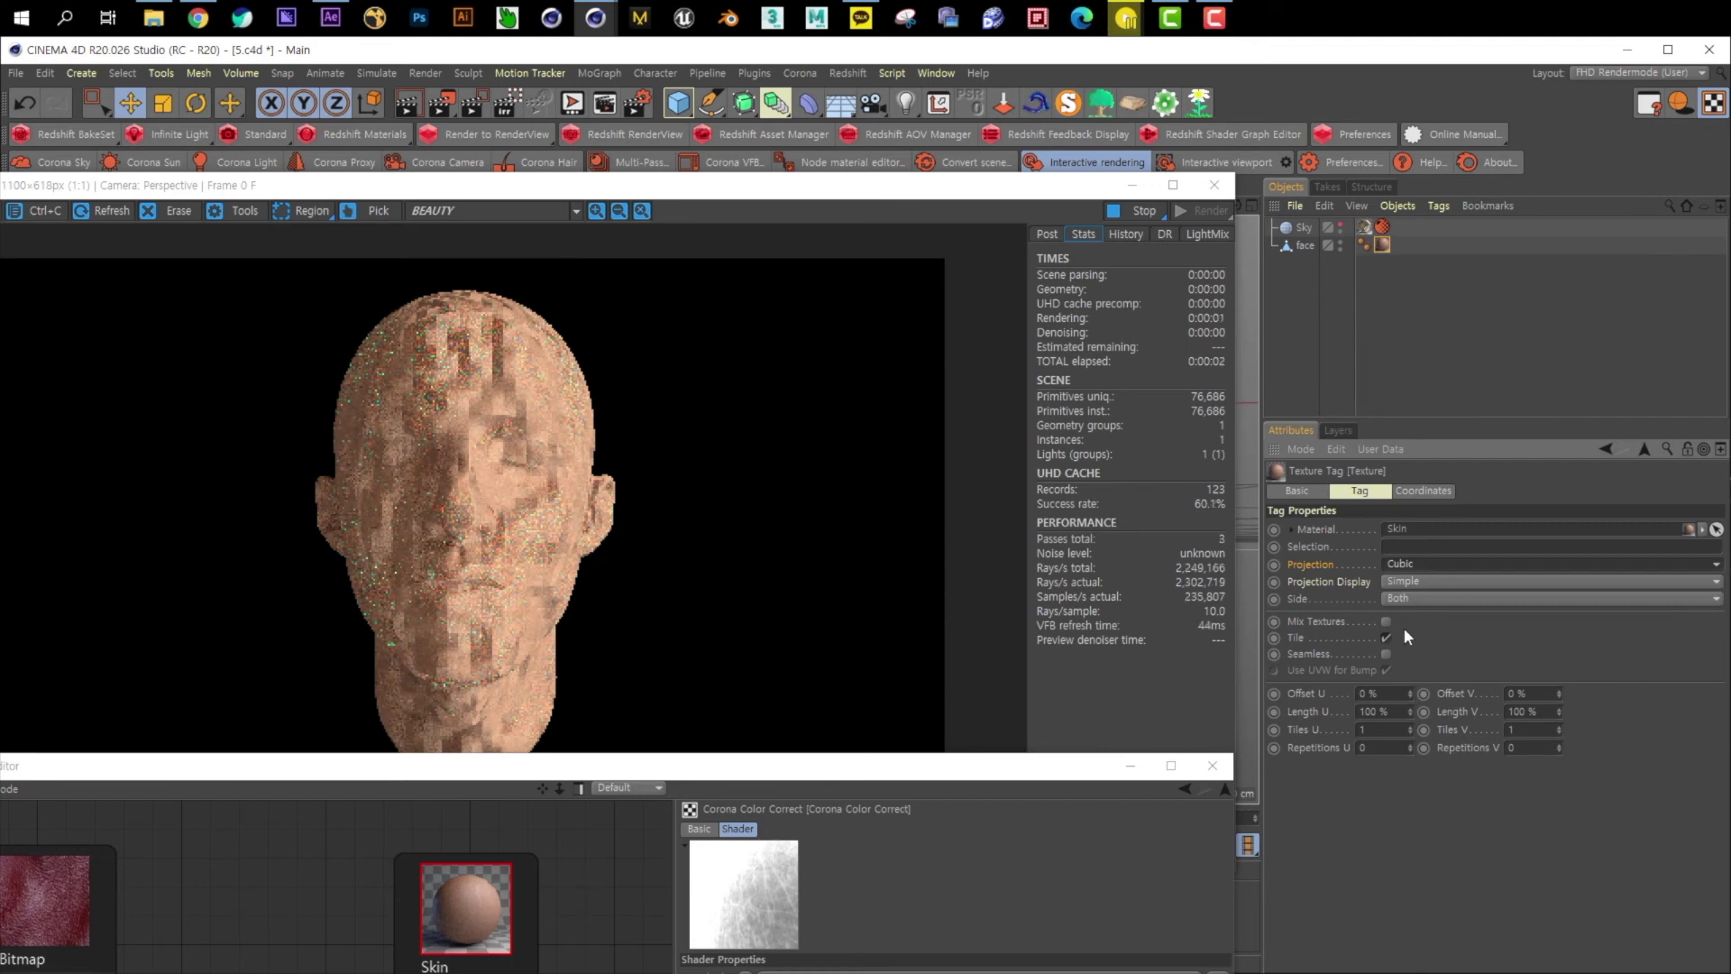
click(1403, 567)
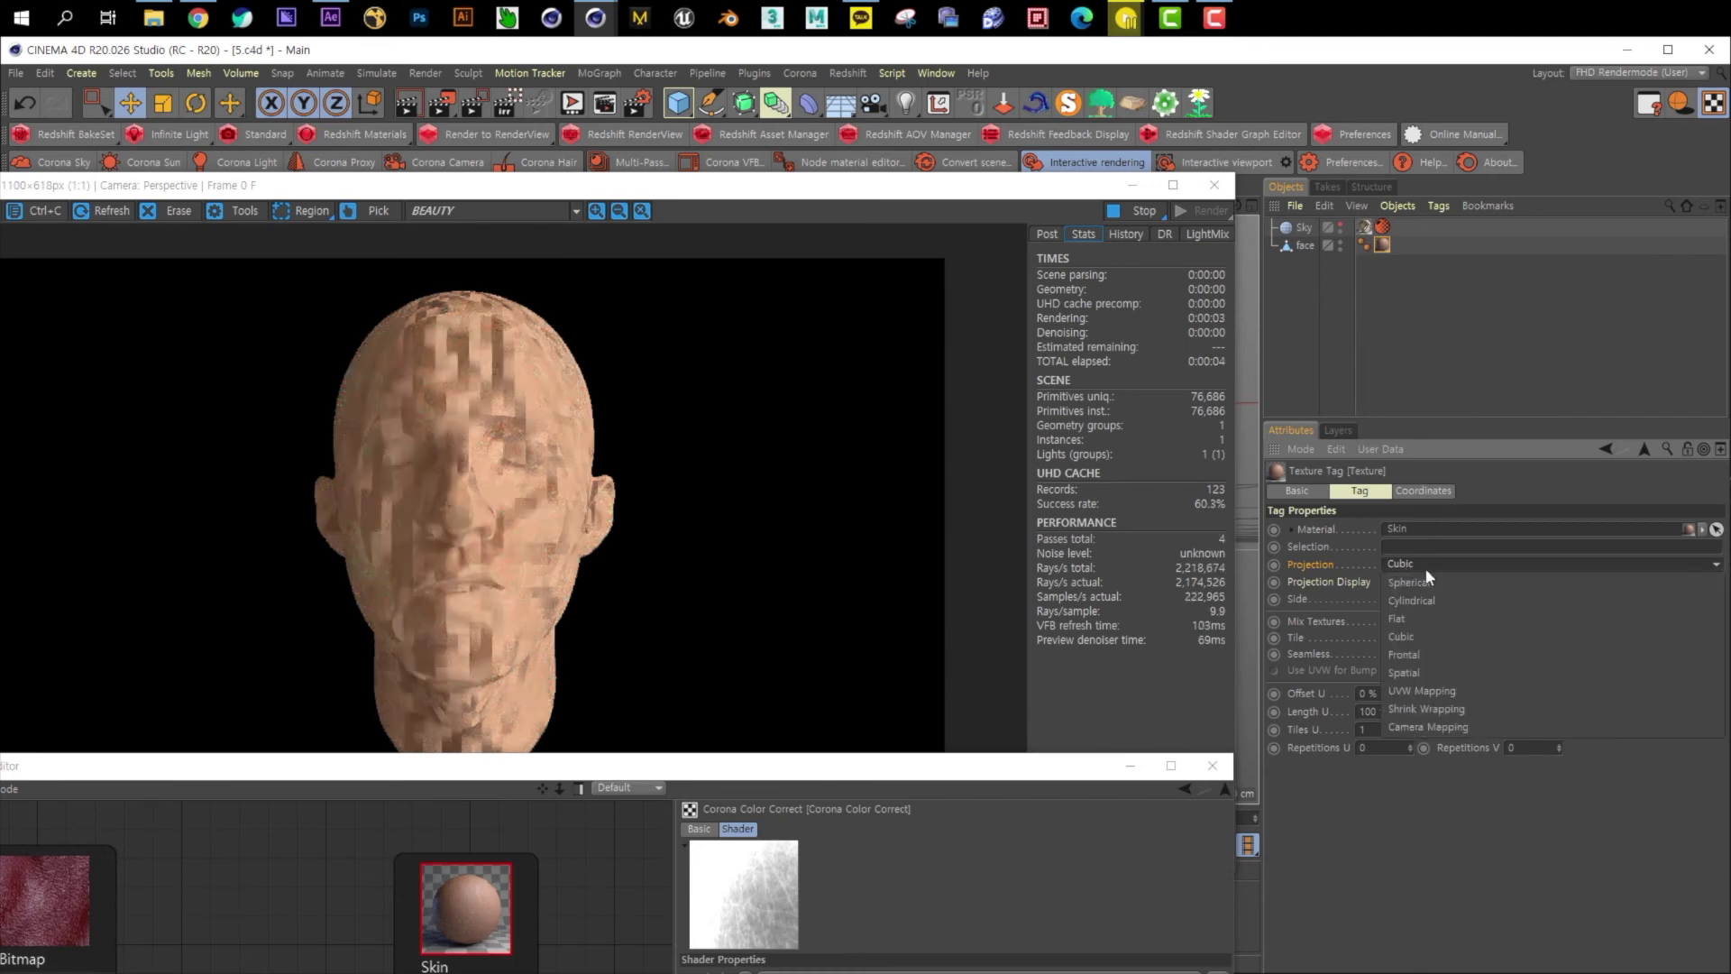
click(1461, 587)
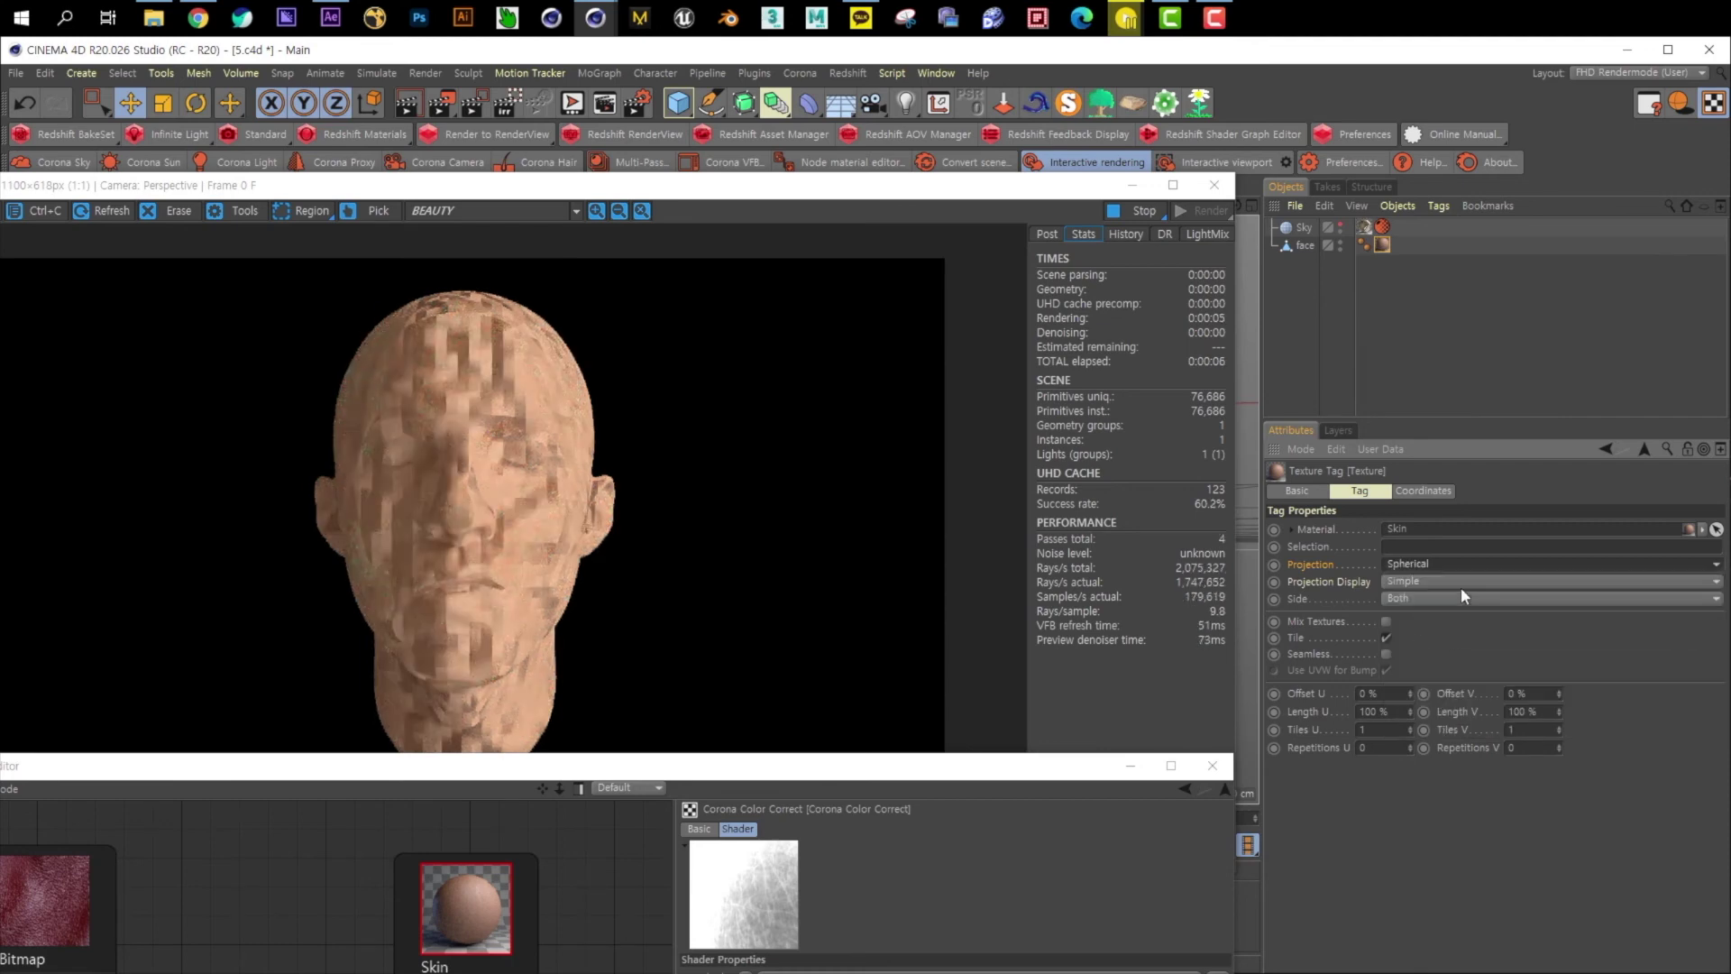
click(1432, 562)
click(1434, 601)
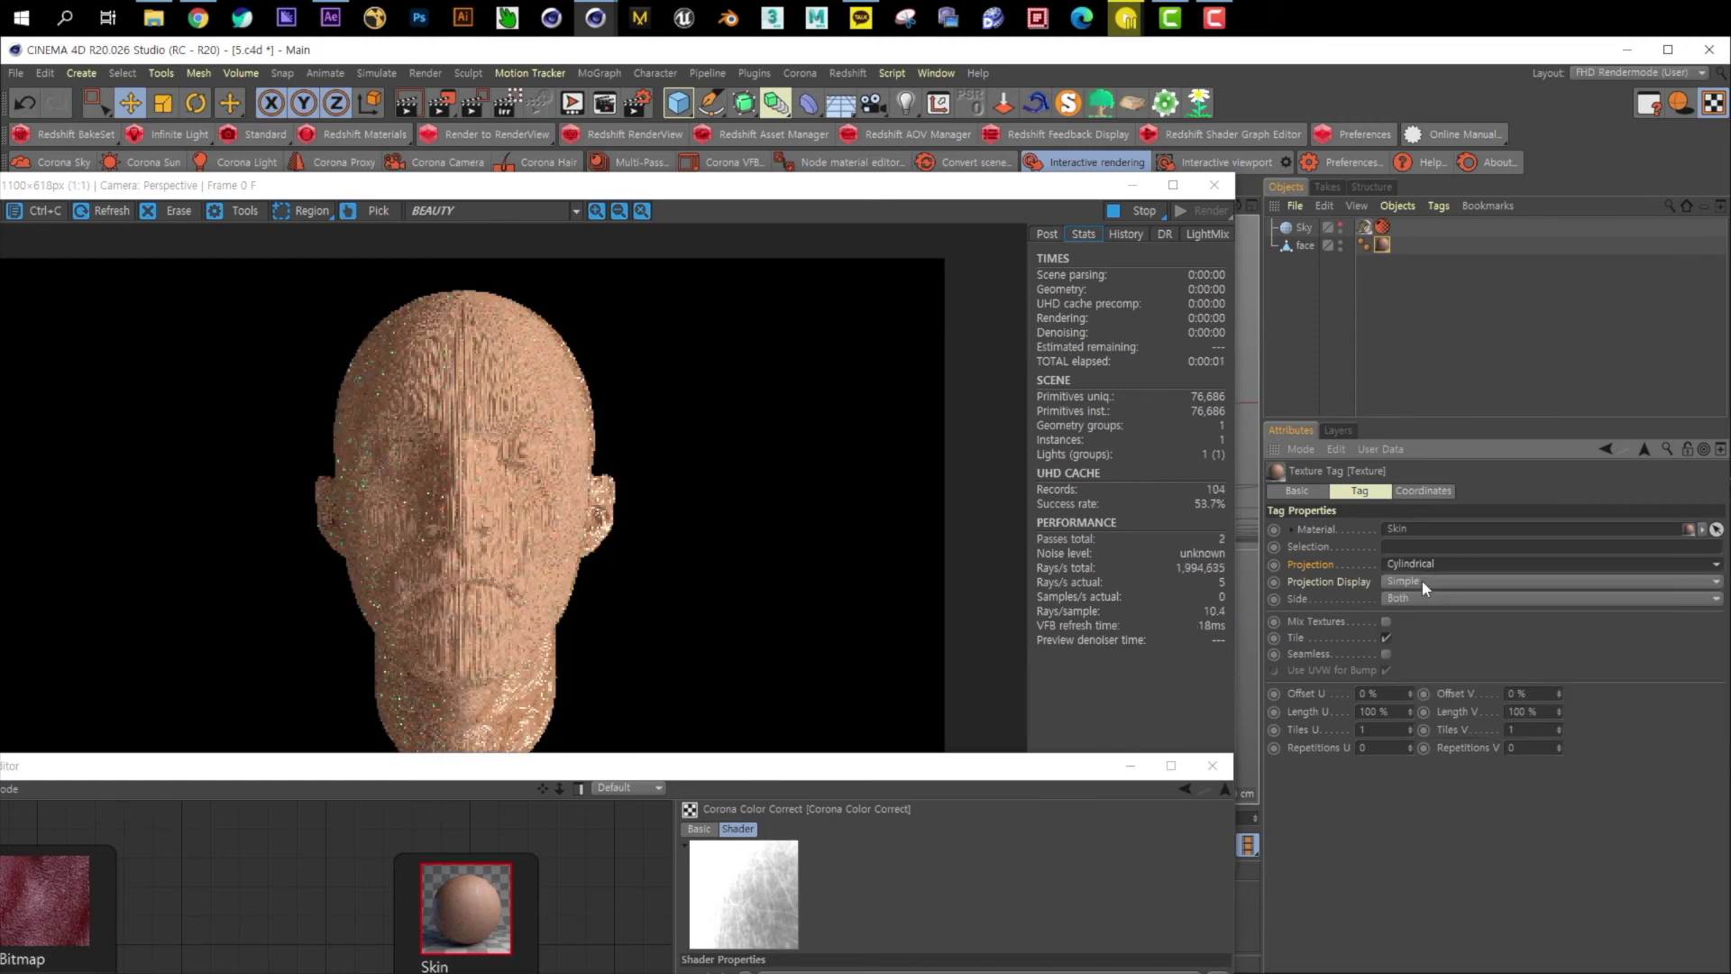
click(1412, 562)
click(1420, 581)
- Bring the node editor back up and set the Skin material's bump strength to 10%
drag(289, 767, 1047, 84)
click(957, 838)
click(1244, 215)
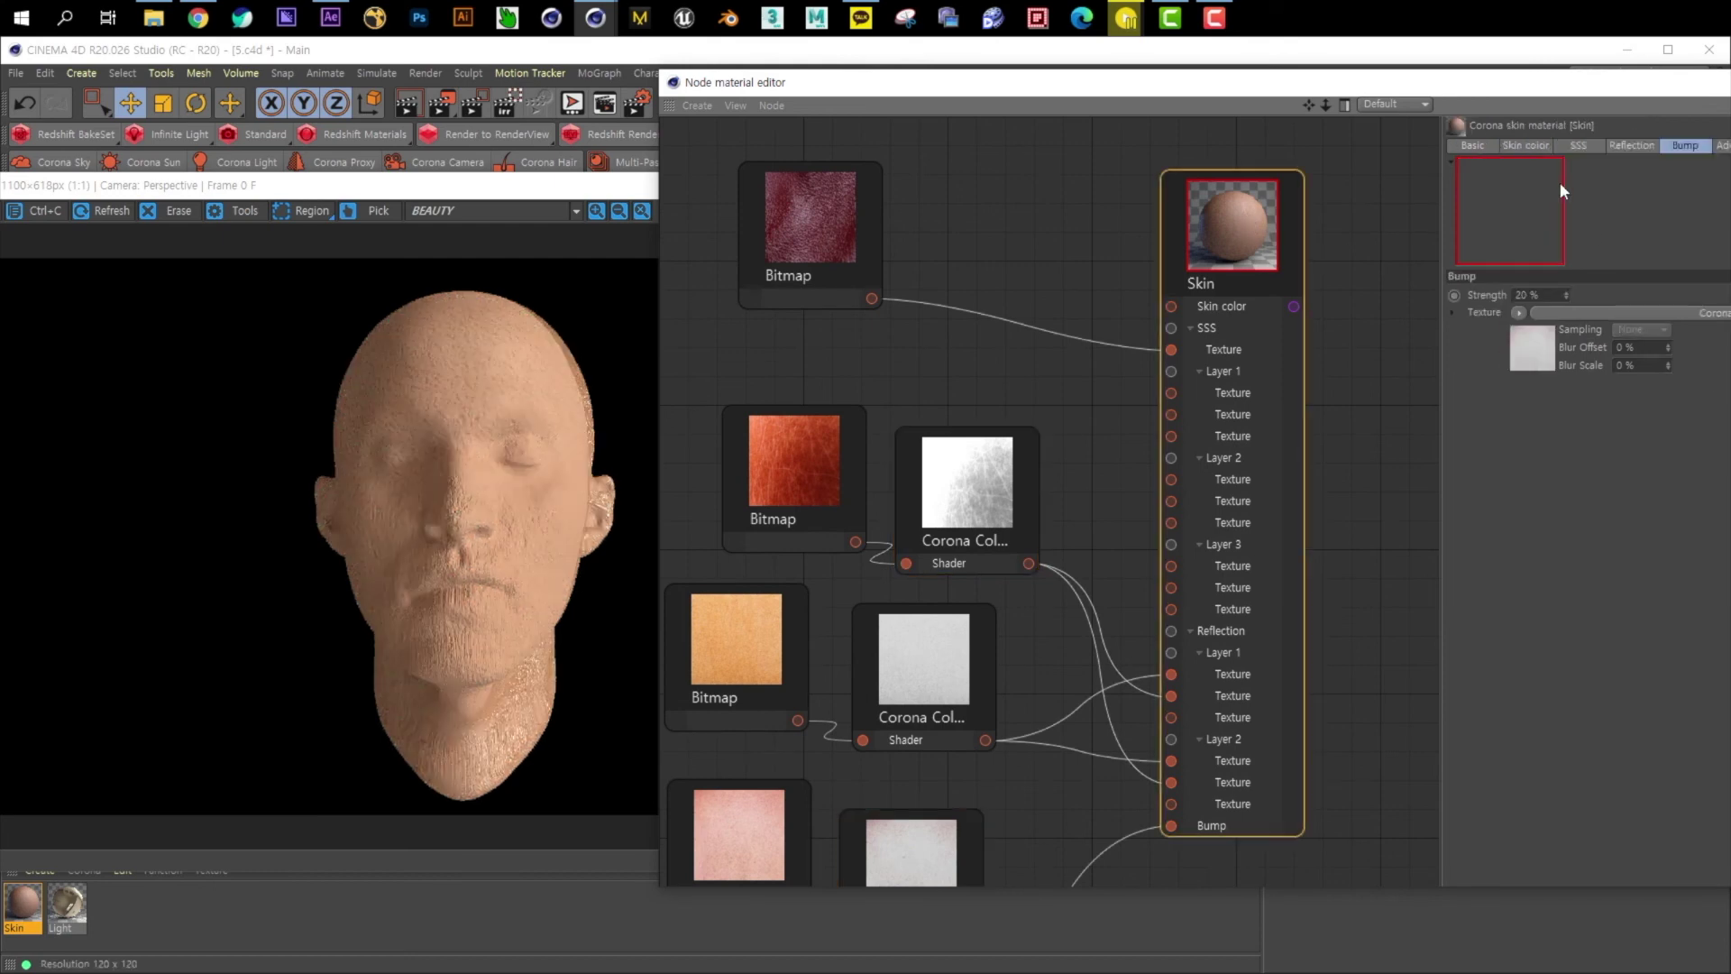
drag(1539, 297, 1477, 291)
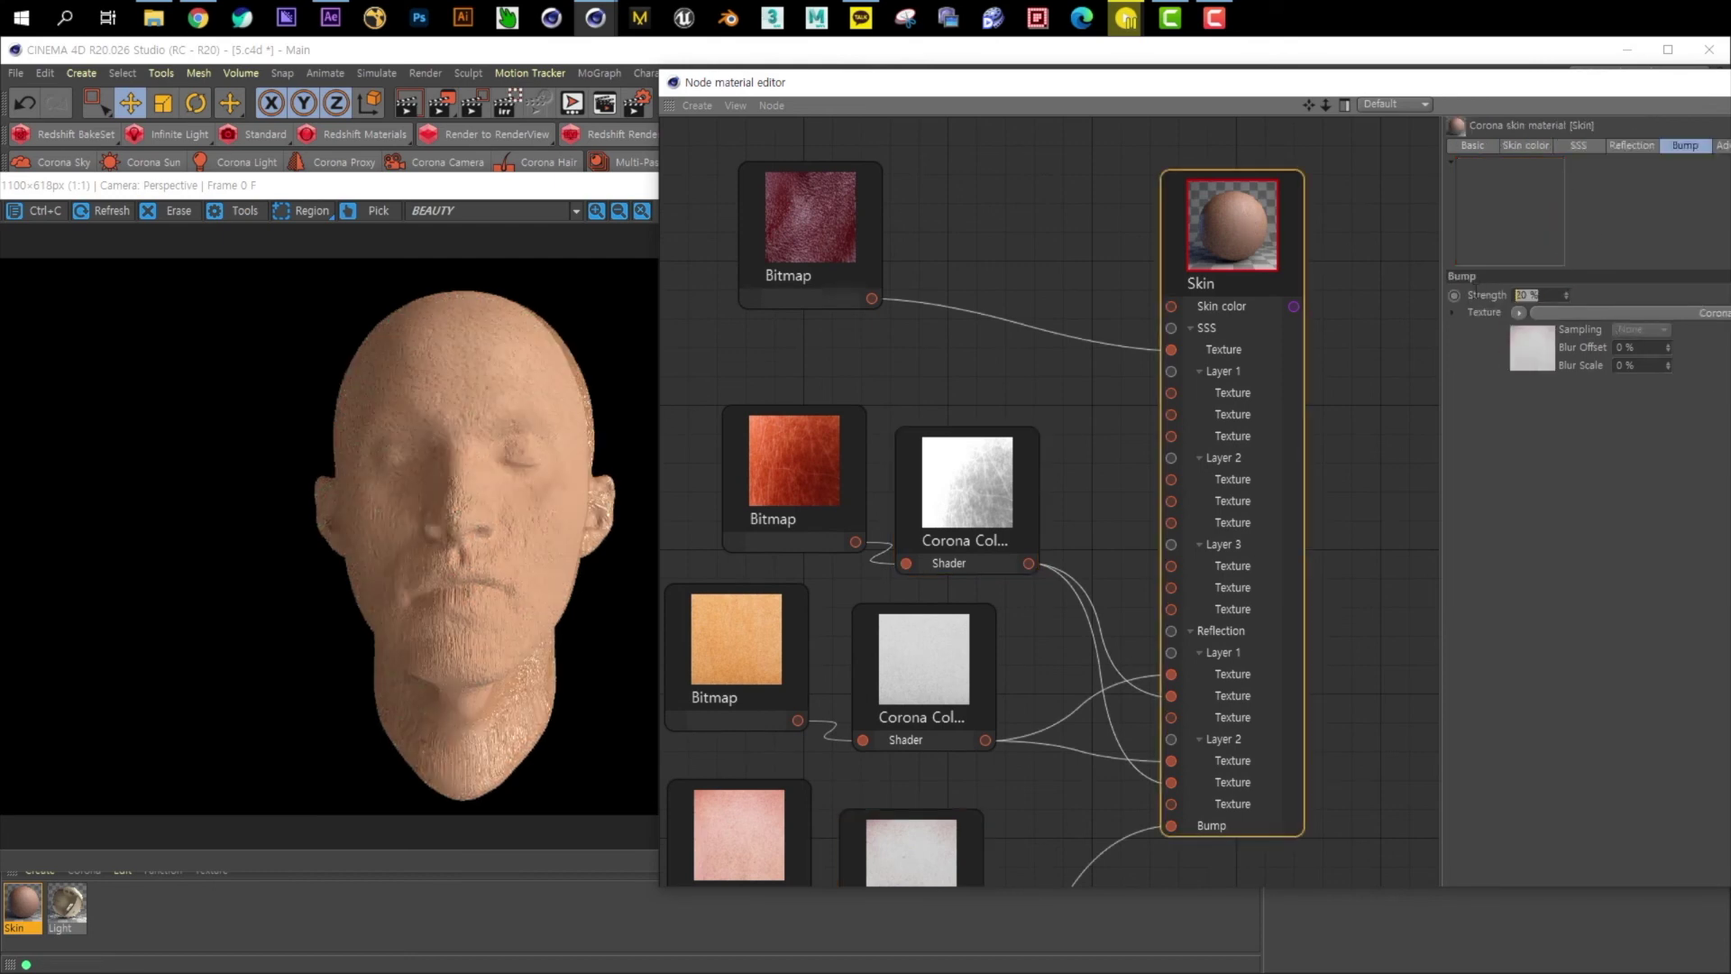
text(10)
key(Return)
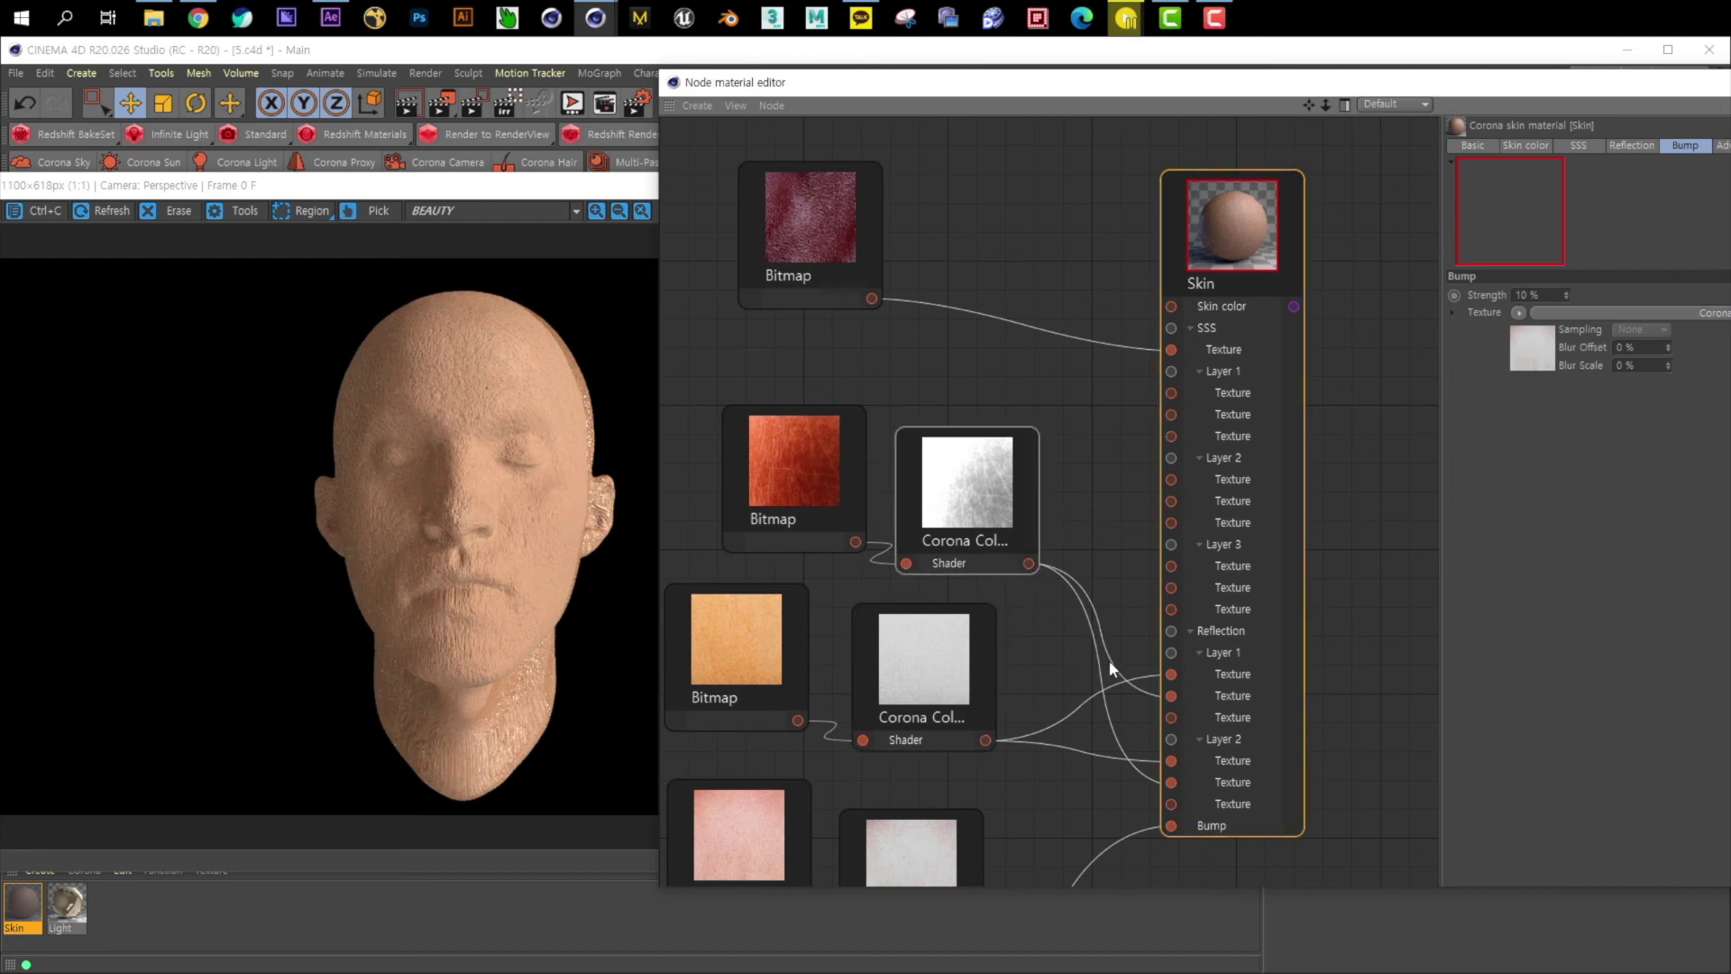
- Swap the inputs on both reflection layers, feeding the red skin Color Correct into color and the leather one into glossiness
drag(1029, 563, 1166, 670)
drag(1030, 560, 1171, 761)
drag(984, 739, 1164, 781)
drag(1029, 562, 1172, 698)
drag(1029, 563, 1111, 713)
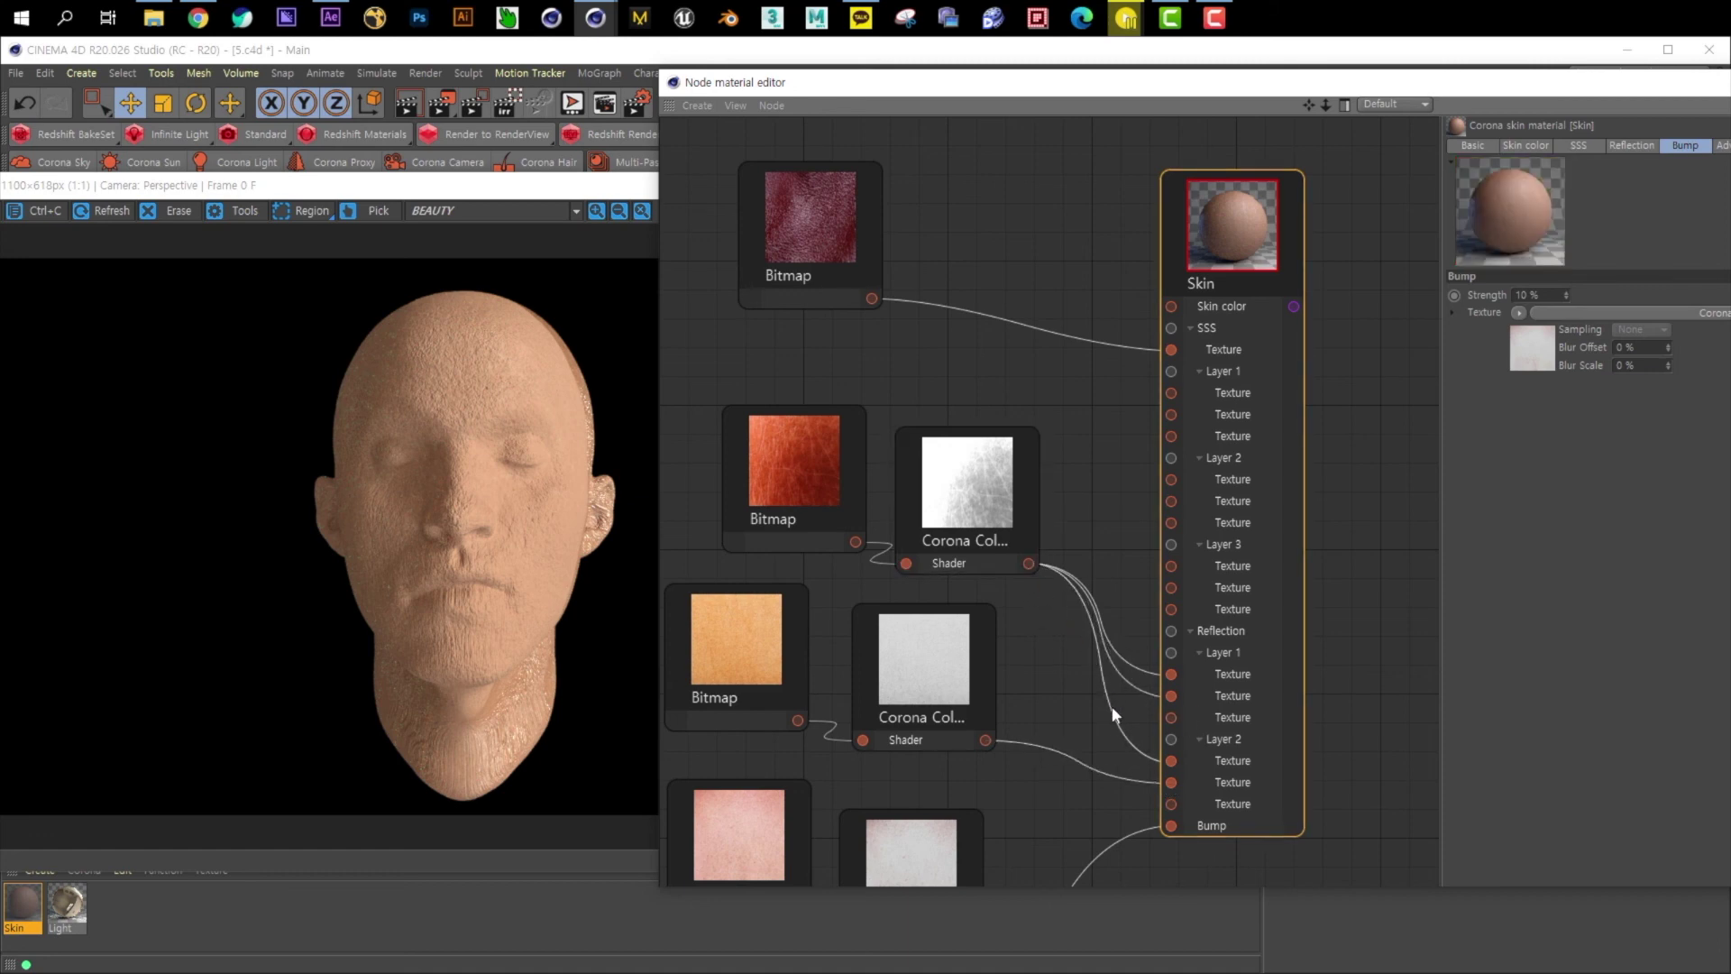
drag(986, 739, 1171, 695)
- Remove the 005.jpg bitmap's connection to the main SSS texture and connect the bitmap to the SSS Layer 1 weight texture
click(1106, 341)
key(Delete)
drag(871, 299, 1172, 393)
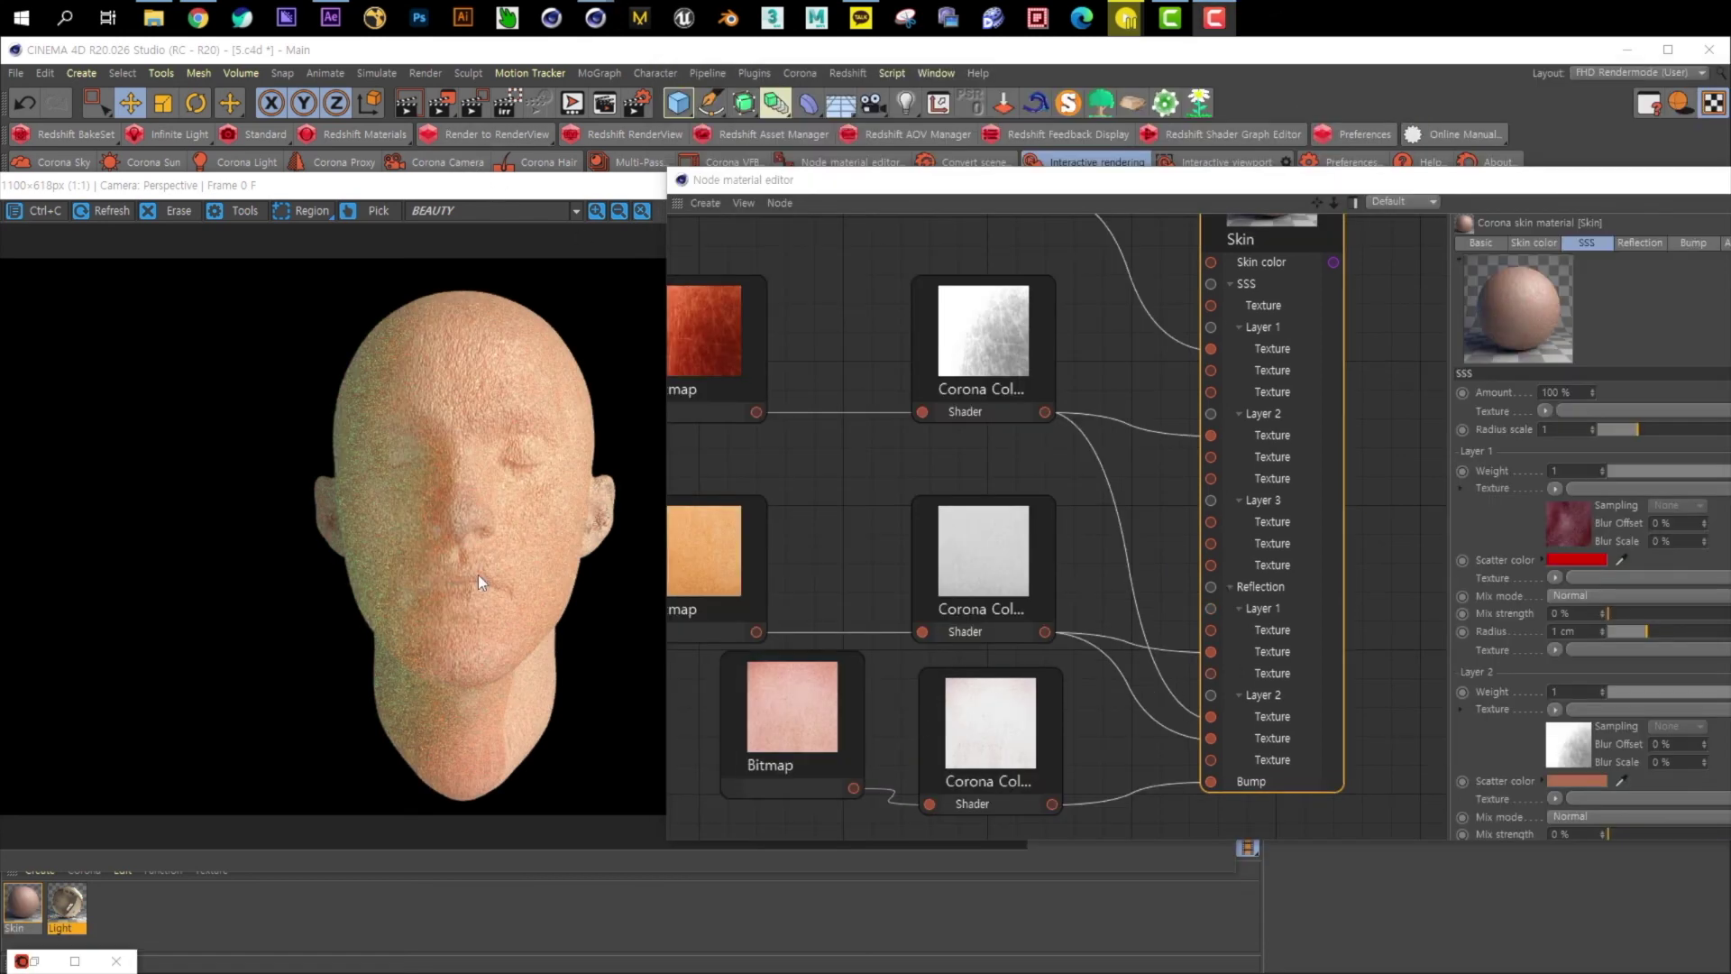
- Feed the red skin bitmap into the Color Correct node driving Bump, and move the render window to show the whole head
drag(757, 412, 929, 805)
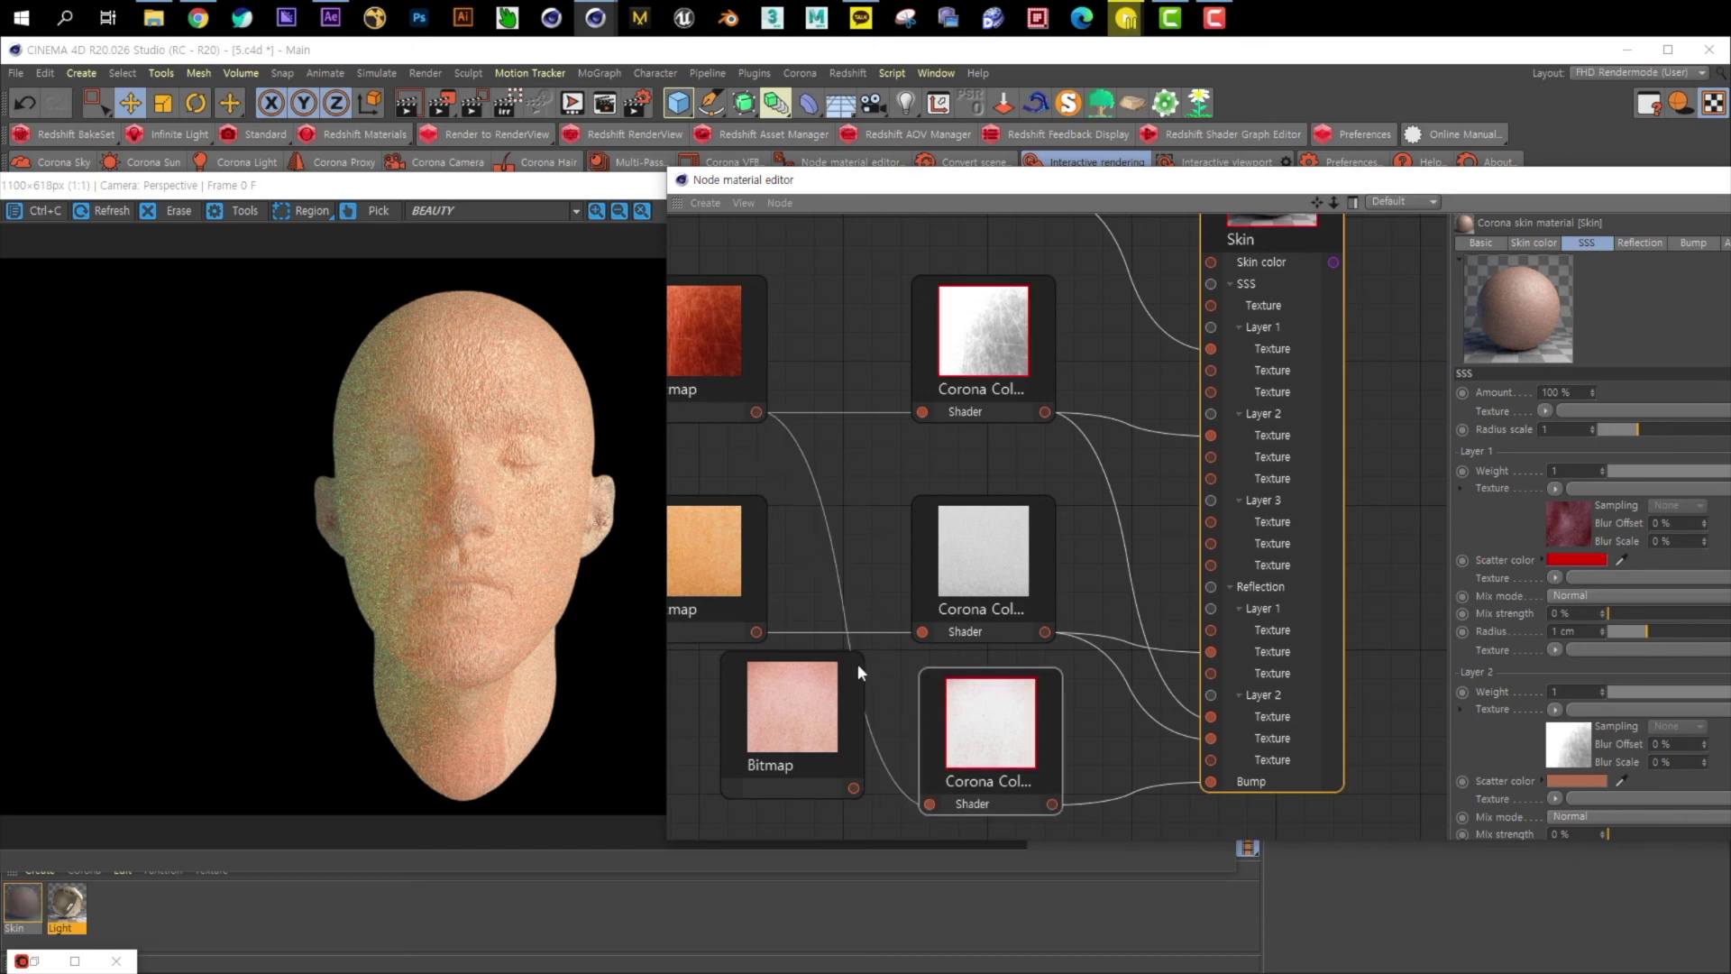
drag(502, 194, 784, 66)
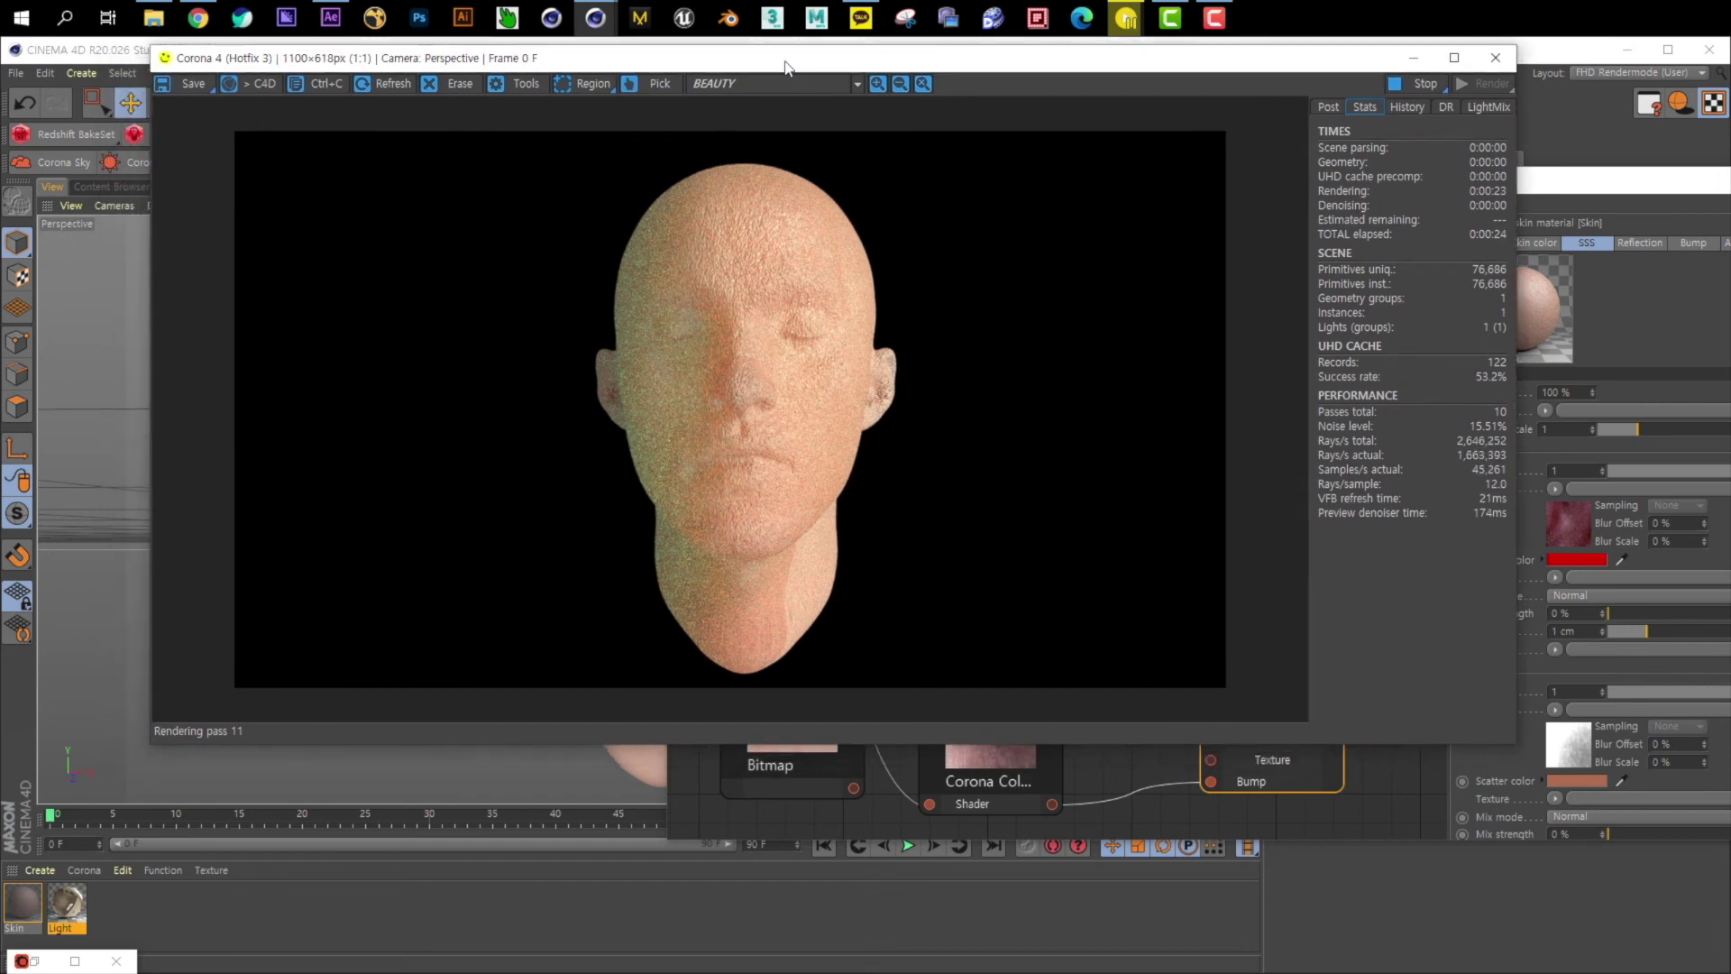